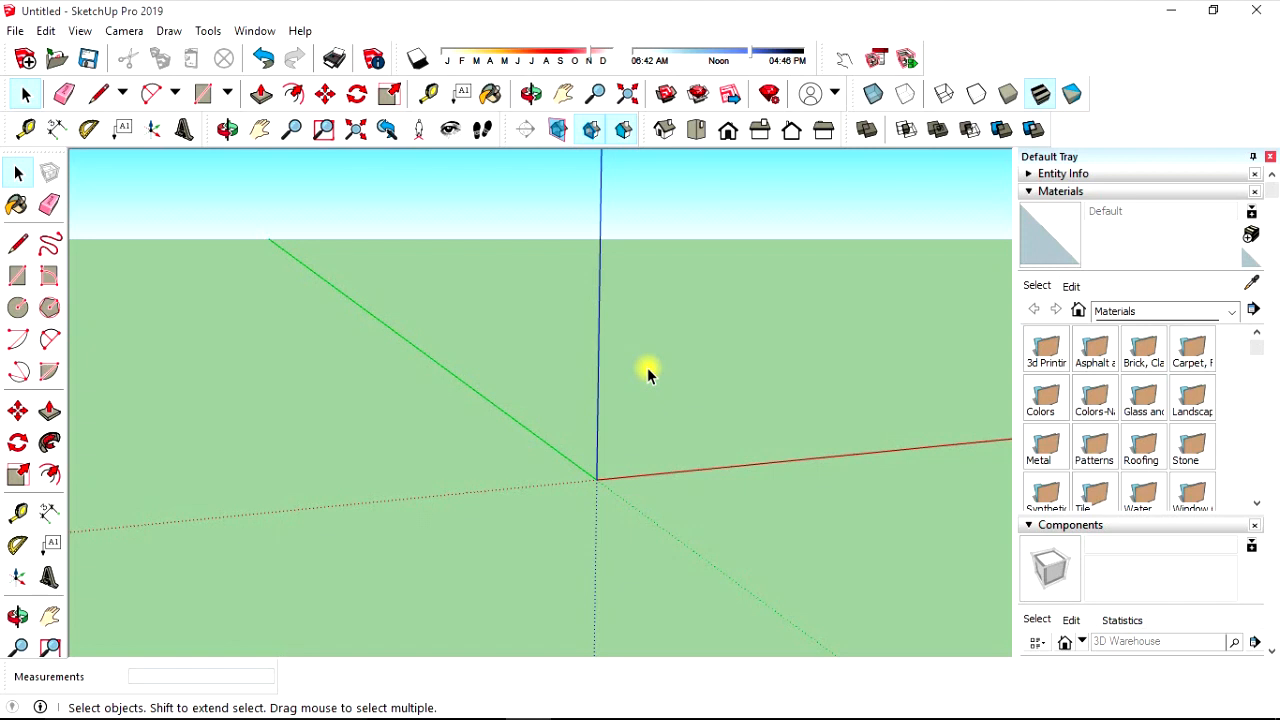
- Draw an upright rectangle 4'2" wide along the red axis, starting from the origin
{"action": "left_click", "coordinate": [17, 275]}
{"action": "left_click", "coordinate": [596, 480]}
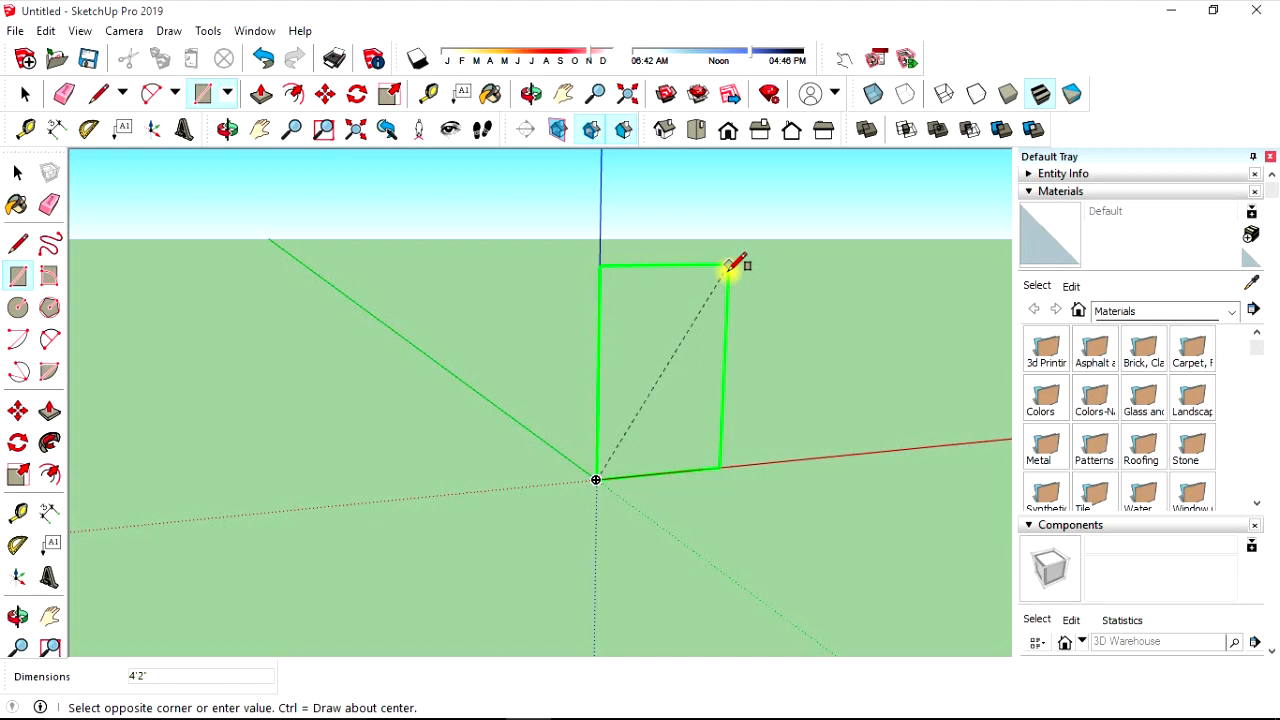
{"action": "type", "text": "'"}
{"action": "key", "text": "Return"}
{"action": "key", "text": "space"}
{"action": "scroll", "coordinate": [617, 471], "scroll_direction": "up", "scroll_amount": 2}
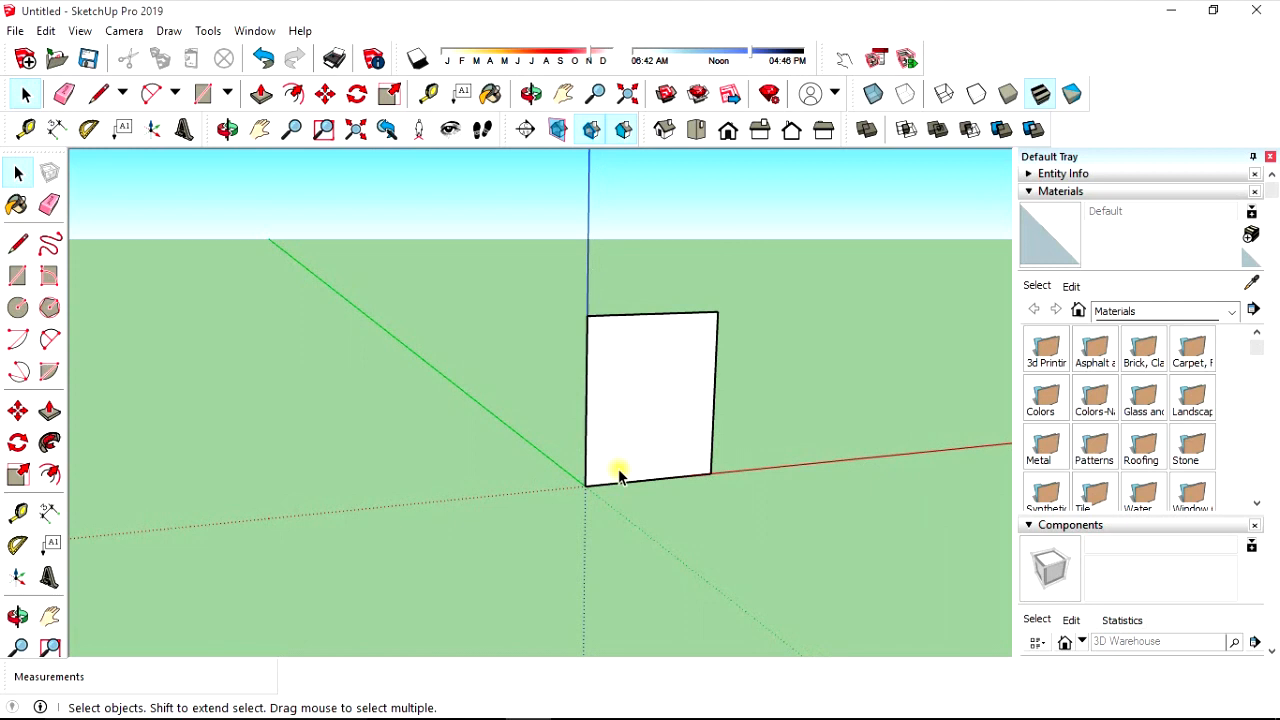
- Offset the rectangle's outline 4" outward and delete the inner face to leave an open frame
{"action": "left_click", "coordinate": [50, 473]}
{"action": "left_click", "coordinate": [651, 405]}
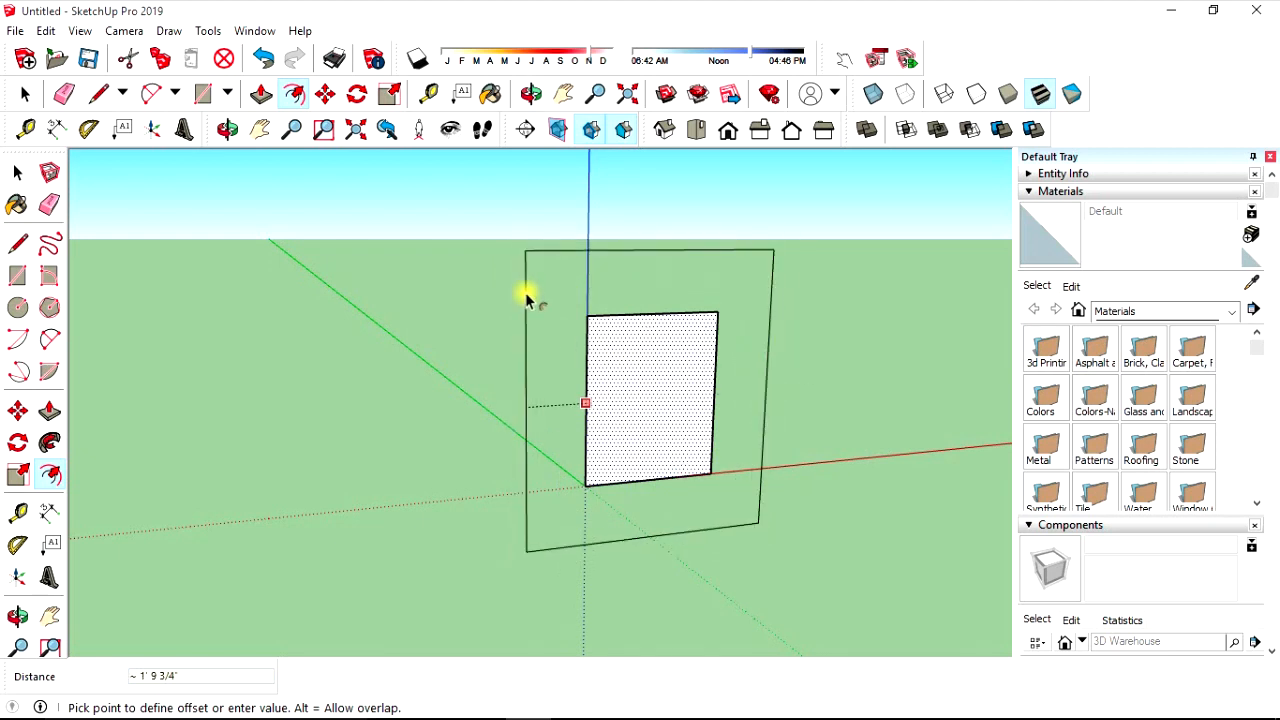
{"action": "key", "text": "Return"}
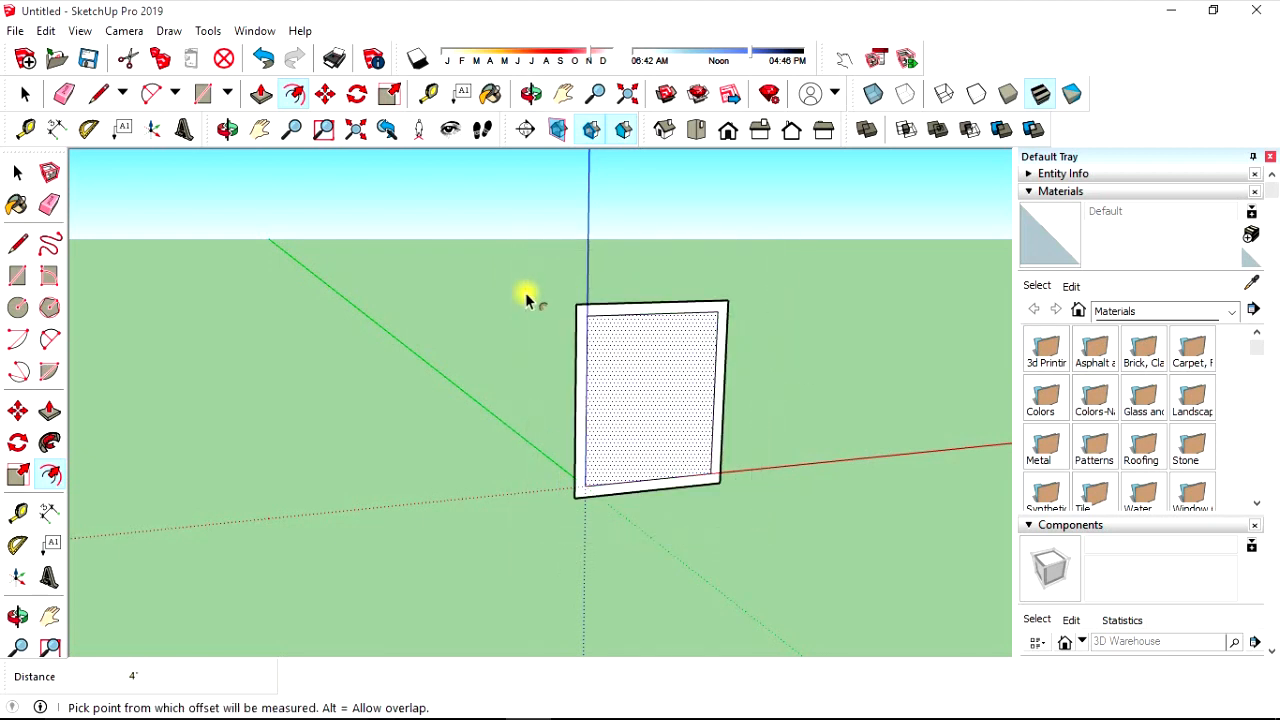
{"action": "key", "text": "space"}
{"action": "scroll", "coordinate": [666, 360], "scroll_direction": "up", "scroll_amount": 2}
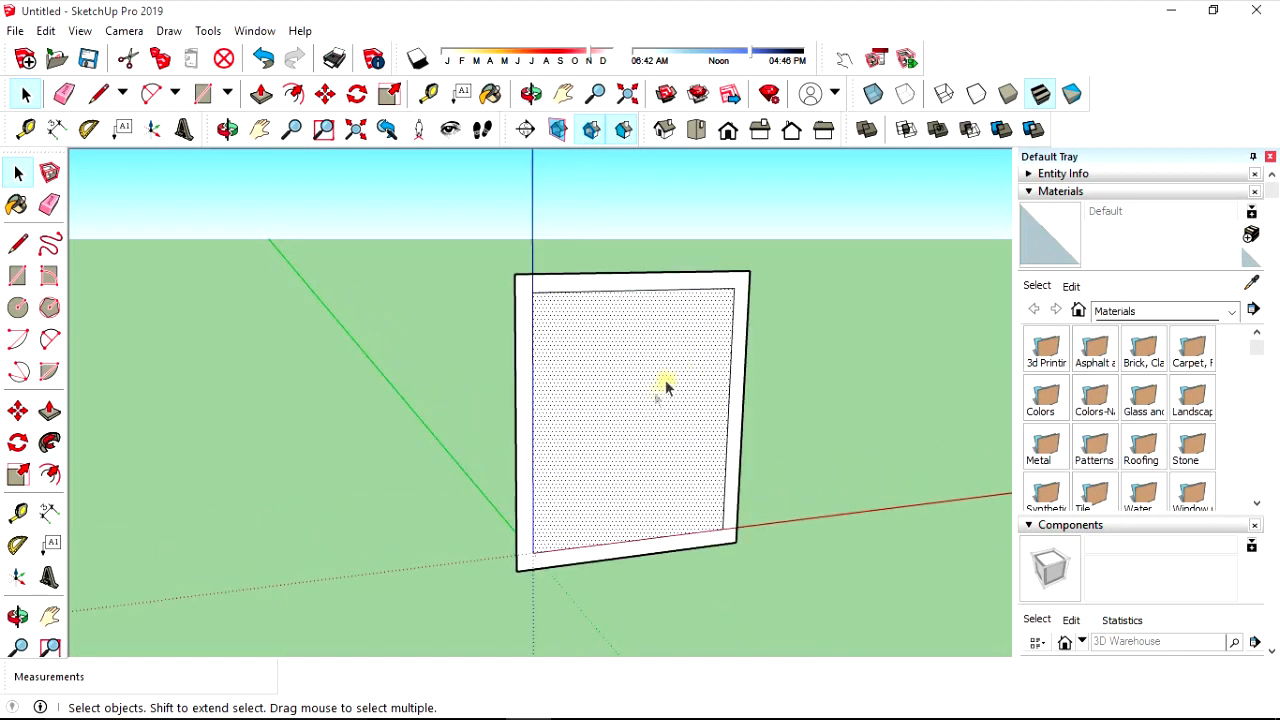
{"action": "key", "text": "Delete"}
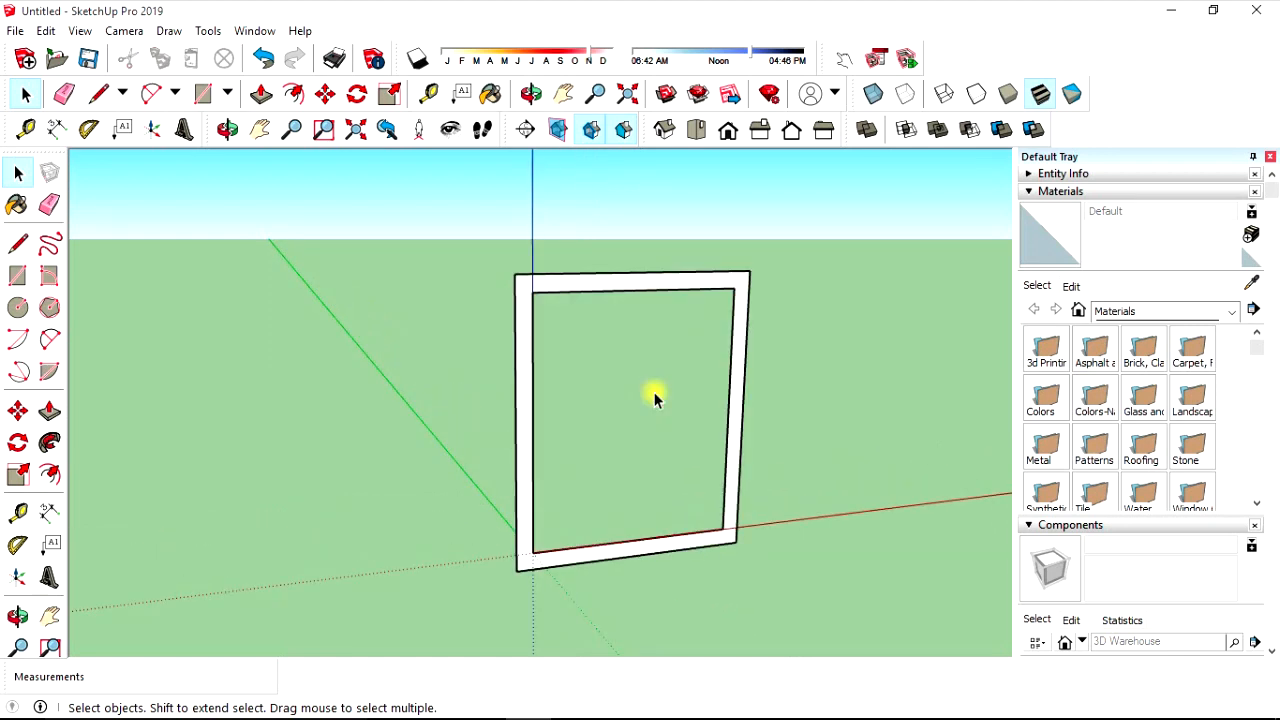
- Place a guide point 2' from the inner corner at the origin along the lower inner edge and another 2" beyond it
{"action": "scroll", "coordinate": [585, 488], "scroll_direction": "down", "scroll_amount": 1}
{"action": "middle_click_drag", "start_coordinate": [585, 488], "coordinate": [614, 491]}
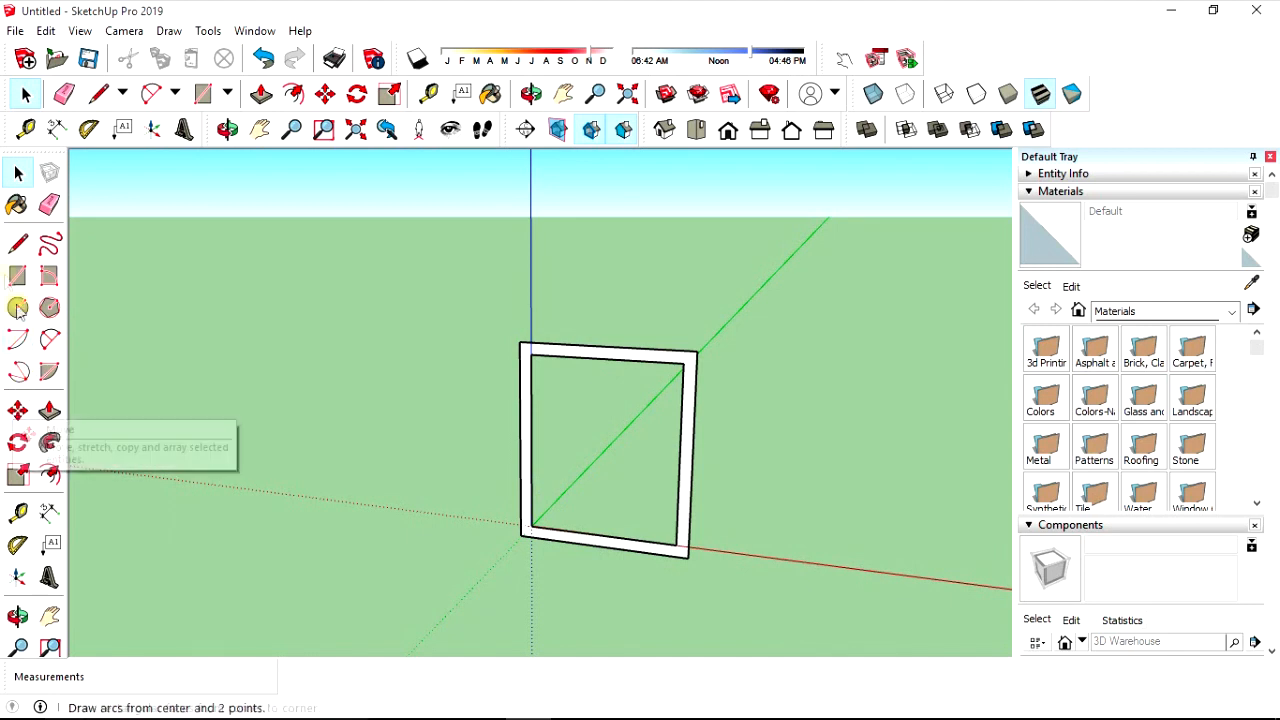
{"action": "left_click", "coordinate": [22, 510]}
{"action": "scroll", "coordinate": [600, 527], "scroll_direction": "up", "scroll_amount": 5}
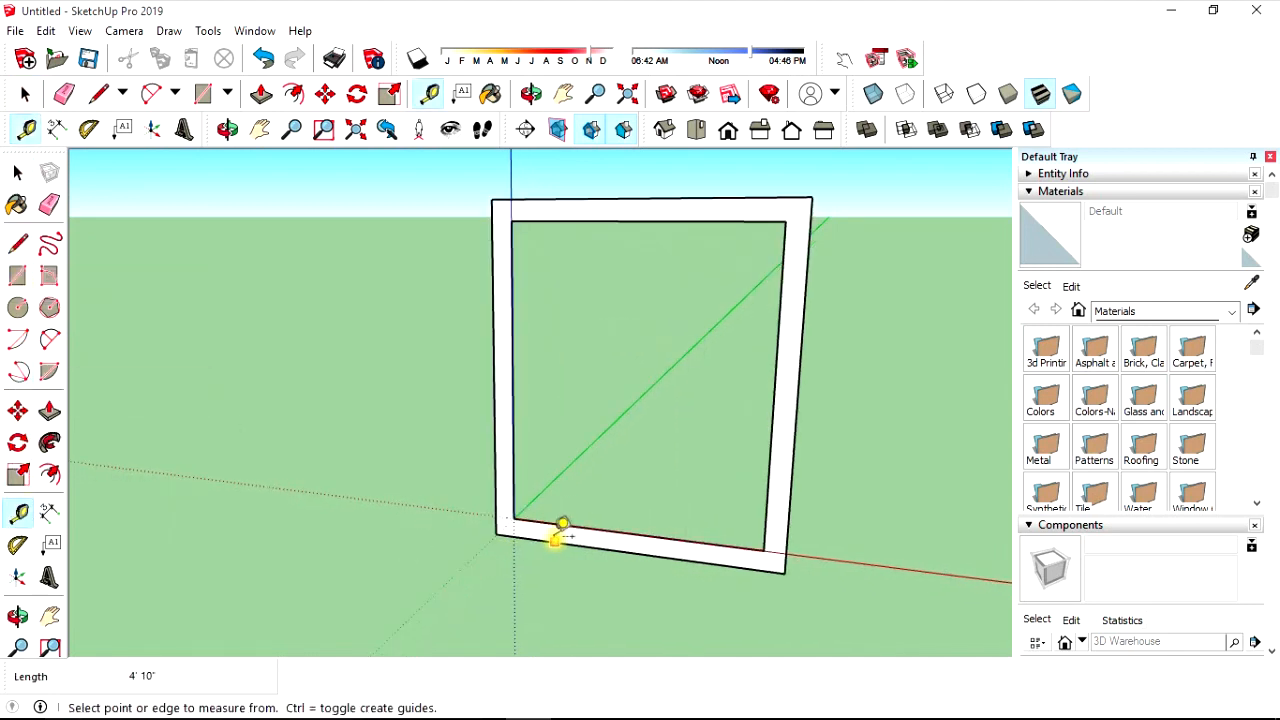
{"action": "left_click", "coordinate": [504, 514]}
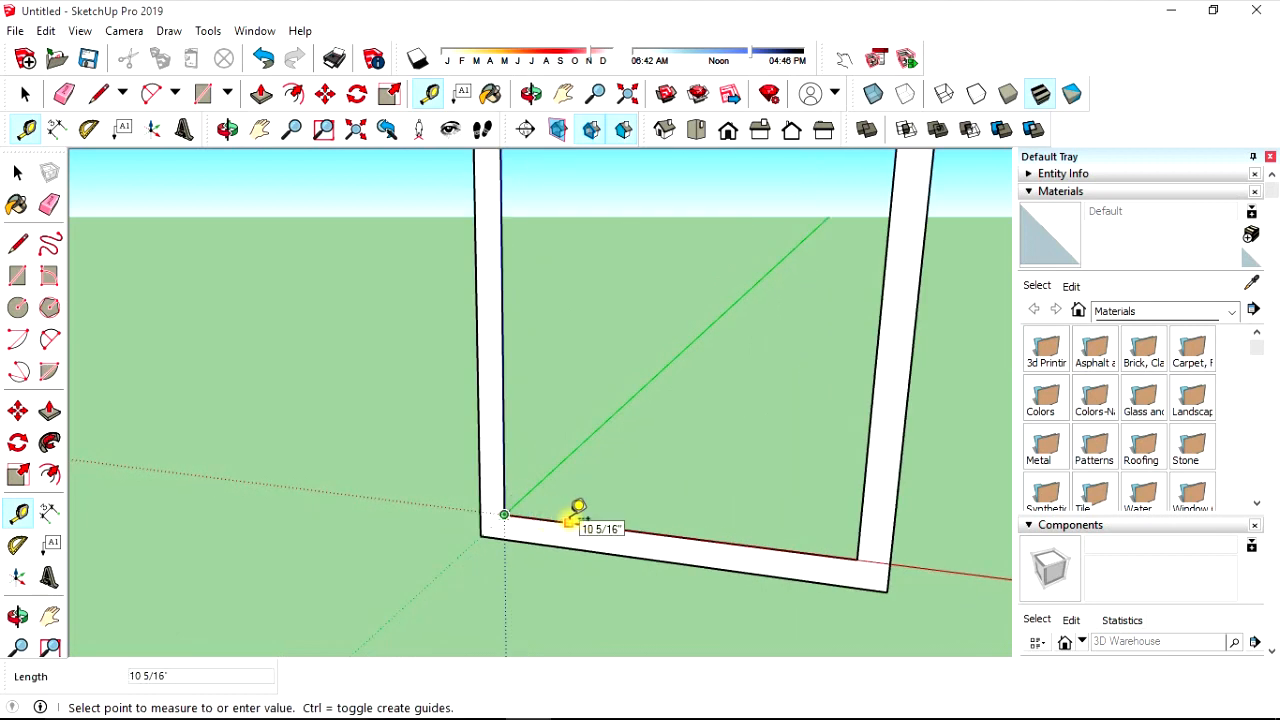
{"action": "type", "text": "2"}
{"action": "key", "text": "Return"}
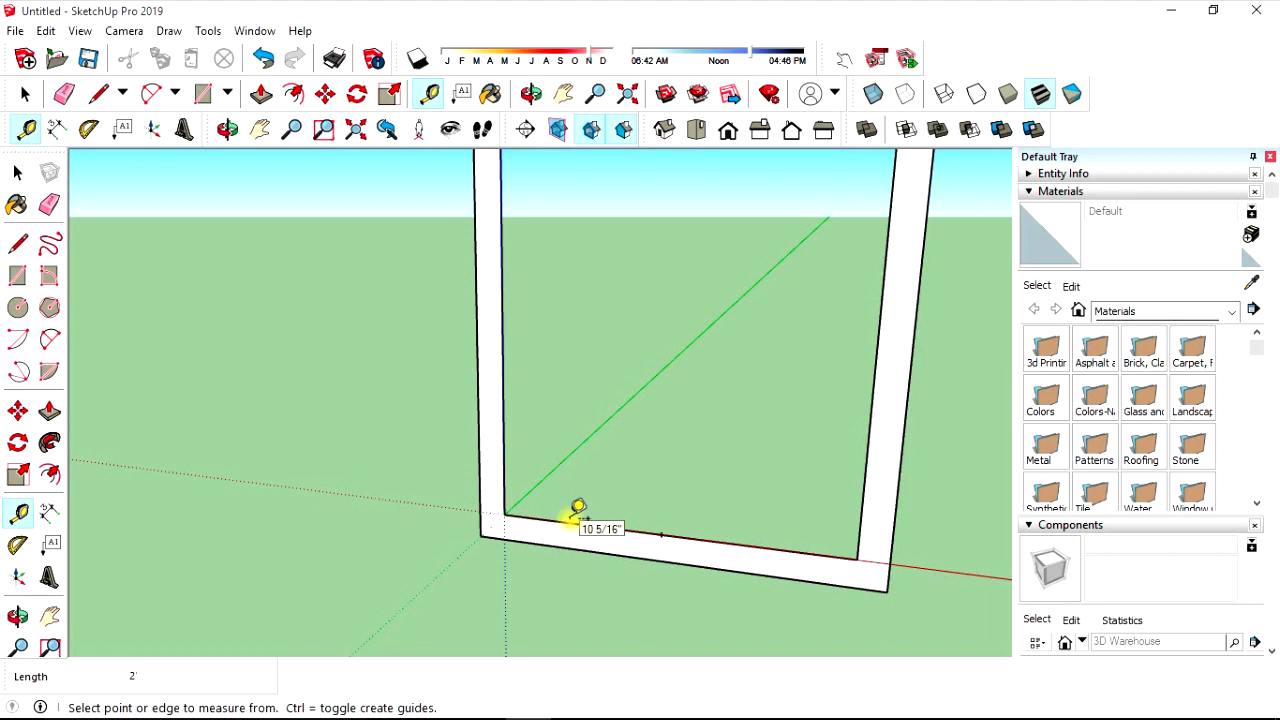
{"action": "left_click", "coordinate": [662, 534]}
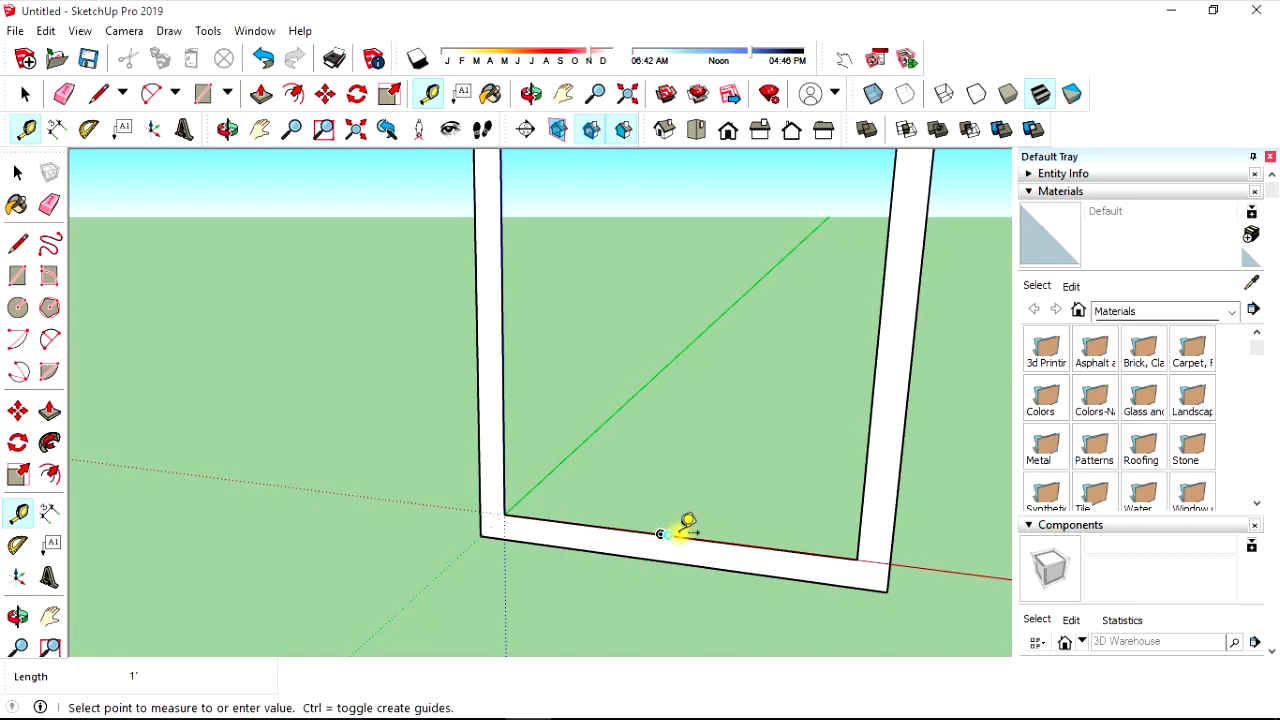
{"action": "left_click", "coordinate": [680, 530]}
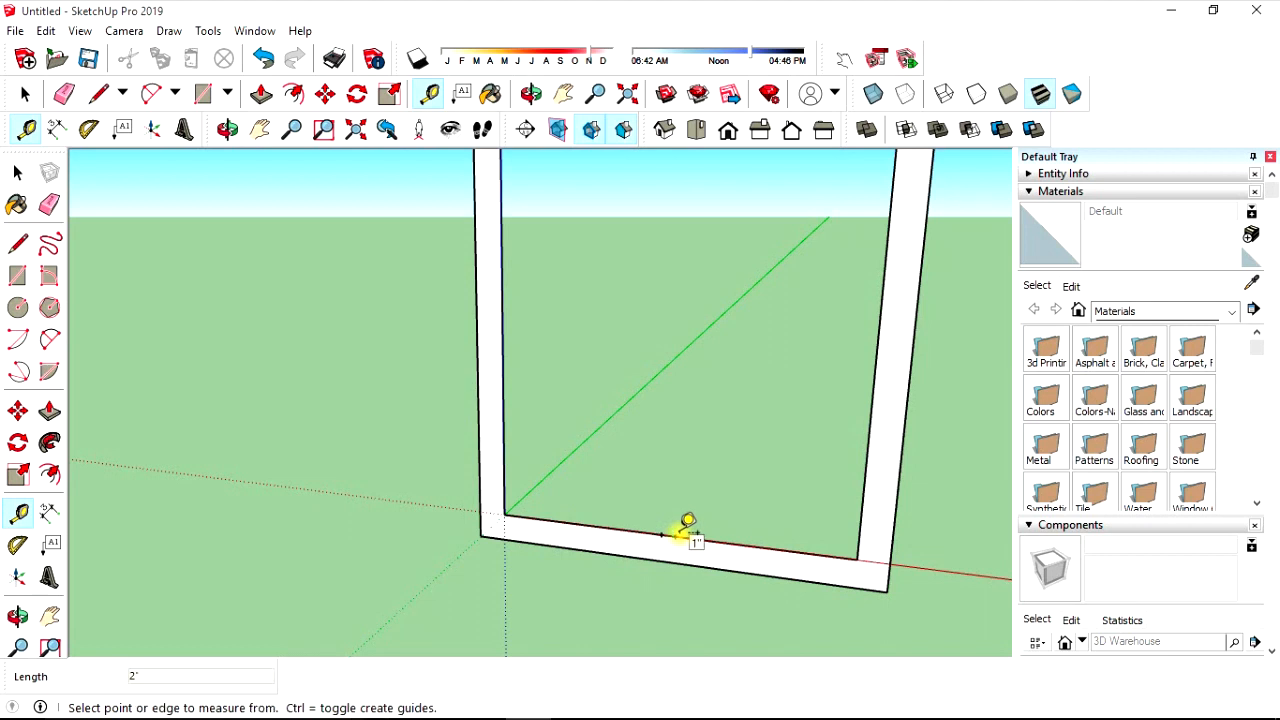
{"action": "key", "text": "space"}
- Draw two vertical lines from the guide points up to the frame's upper inner edge to outline a center mullion
{"action": "scroll", "coordinate": [692, 453], "scroll_direction": "down", "scroll_amount": 2}
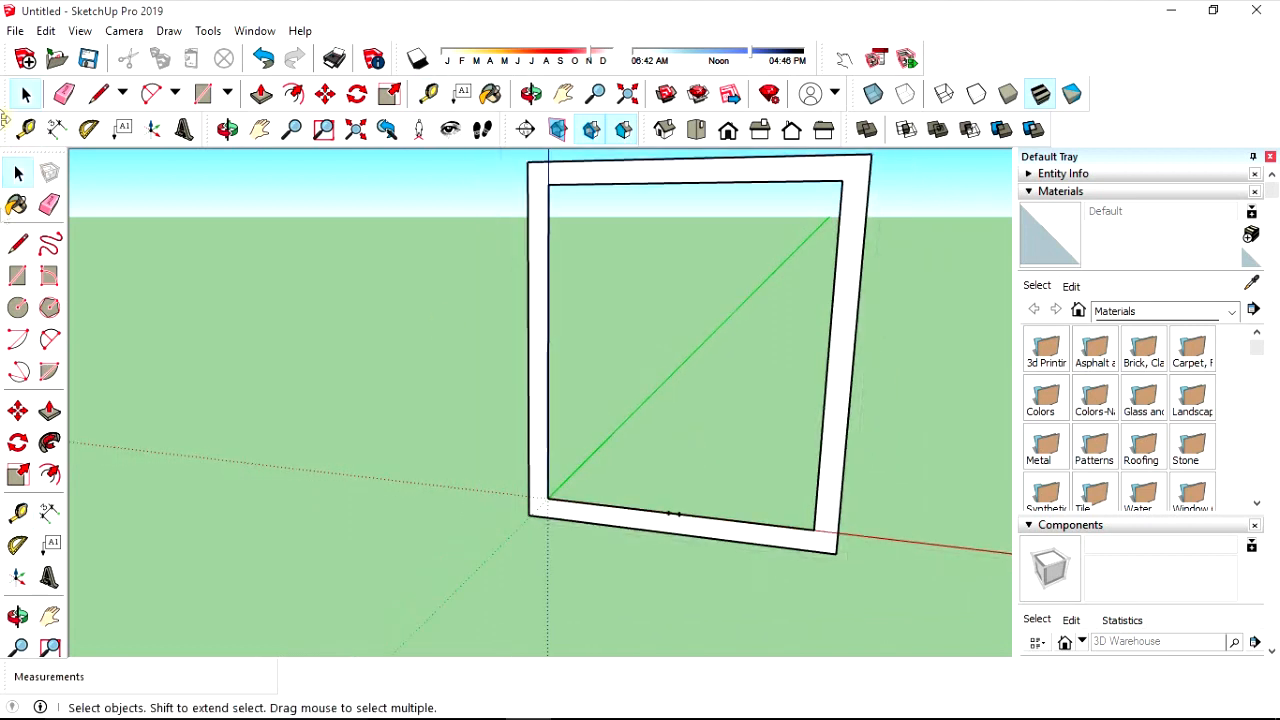
{"action": "left_click", "coordinate": [18, 244]}
{"action": "scroll", "coordinate": [668, 510], "scroll_direction": "up", "scroll_amount": 3}
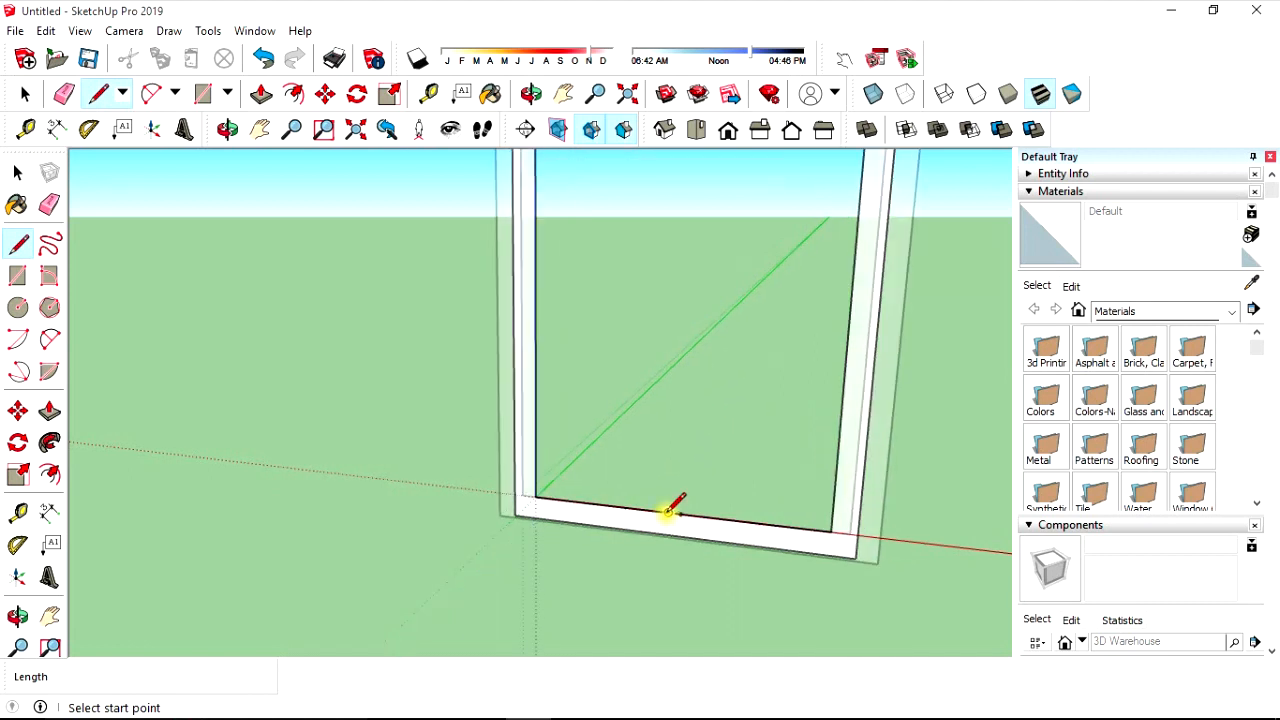
{"action": "left_click", "coordinate": [671, 514]}
{"action": "scroll", "coordinate": [692, 445], "scroll_direction": "down", "scroll_amount": 4}
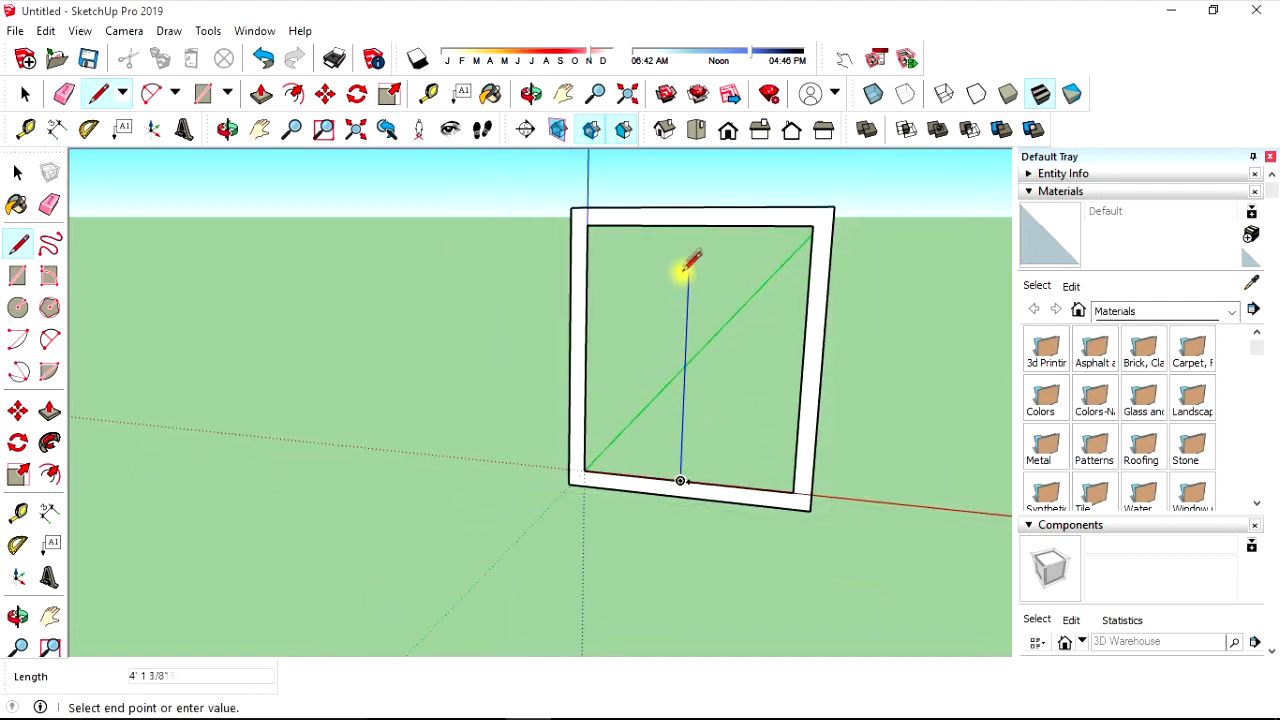
{"action": "left_click", "coordinate": [690, 224]}
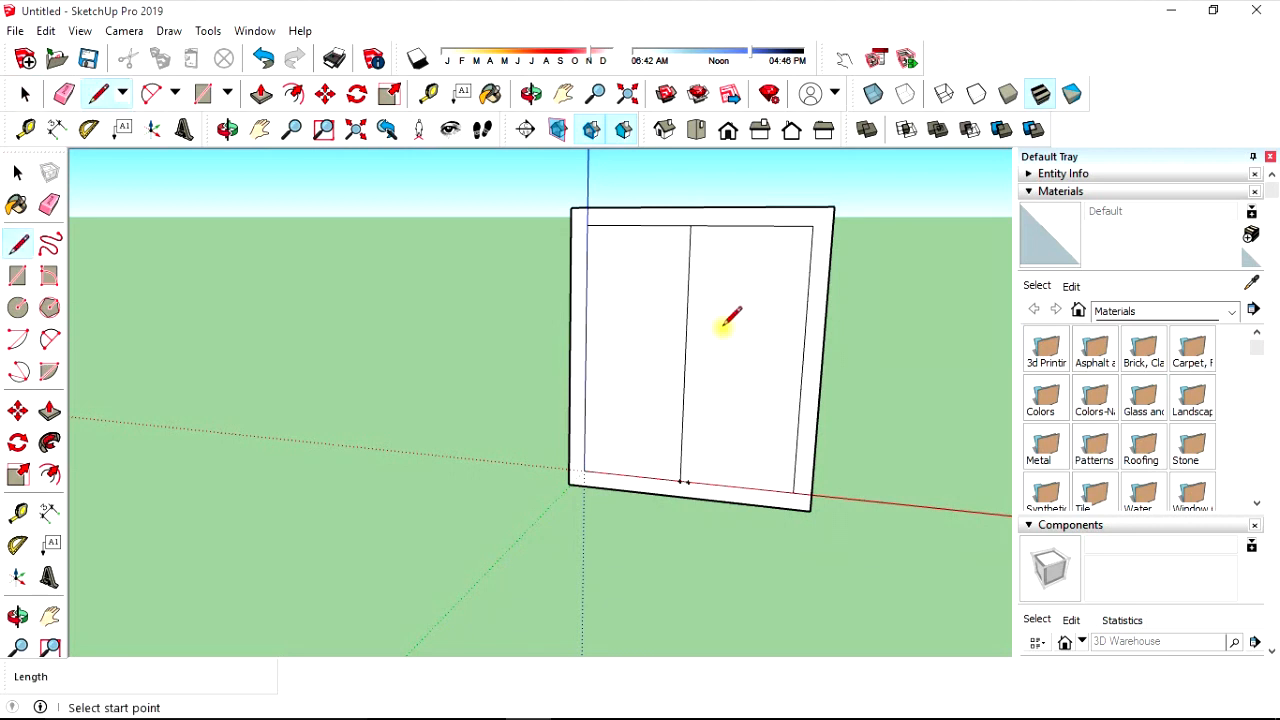
{"action": "scroll", "coordinate": [681, 481], "scroll_direction": "up", "scroll_amount": 3}
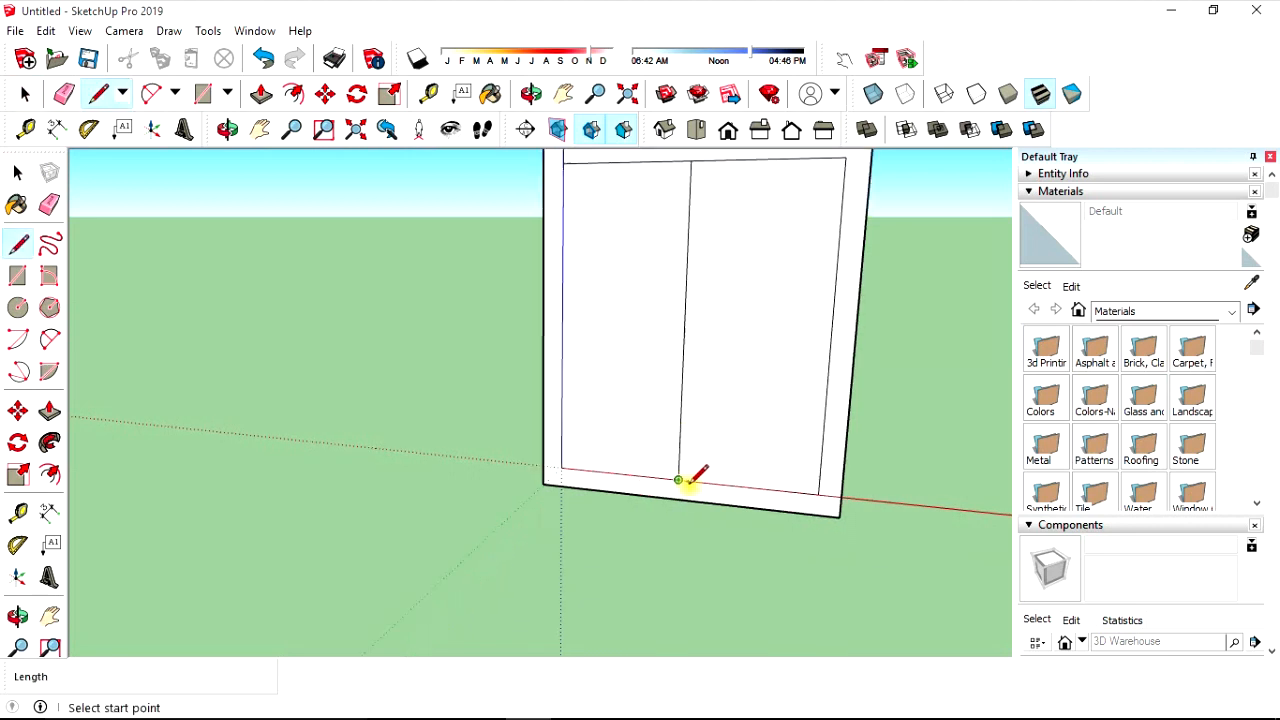
{"action": "left_click", "coordinate": [689, 481]}
{"action": "scroll", "coordinate": [705, 400], "scroll_direction": "down", "scroll_amount": 3}
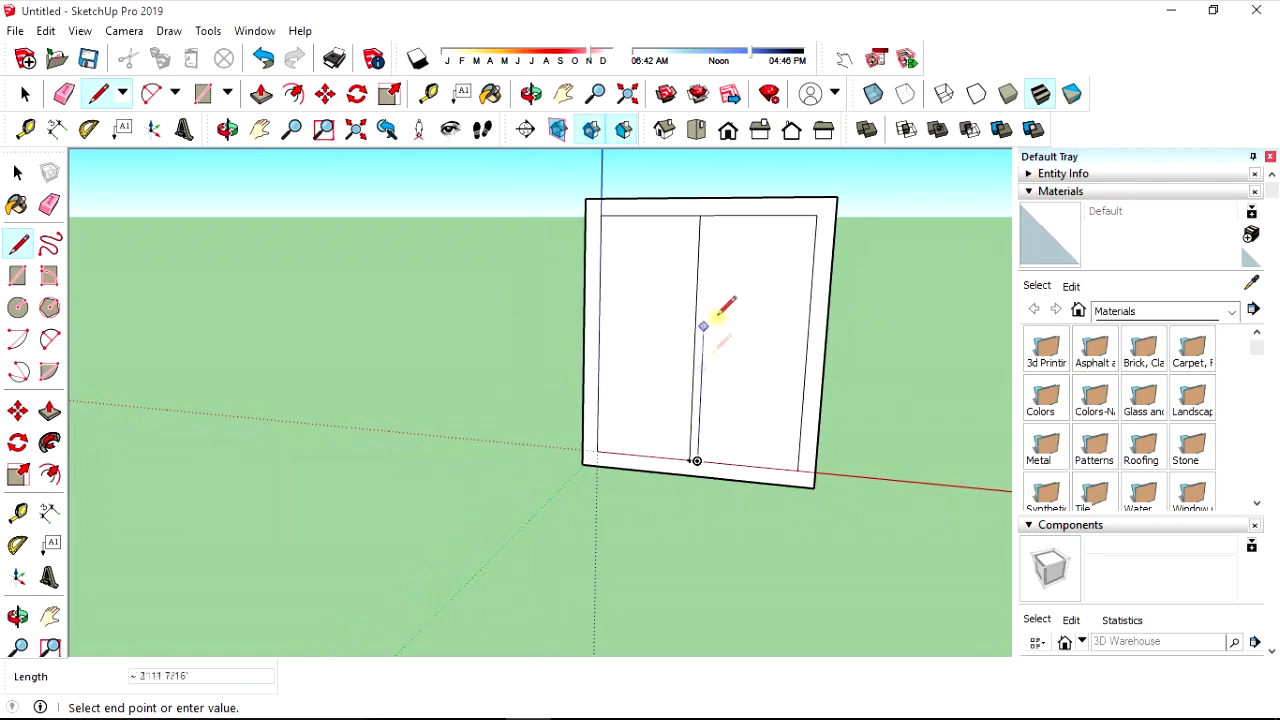
{"action": "left_click", "coordinate": [708, 215]}
{"action": "key", "text": "space"}
- Delete the two faces on either side of the center mullion to open both window bays
{"action": "left_click", "coordinate": [741, 311]}
{"action": "key", "text": "Delete"}
{"action": "left_click", "coordinate": [673, 320]}
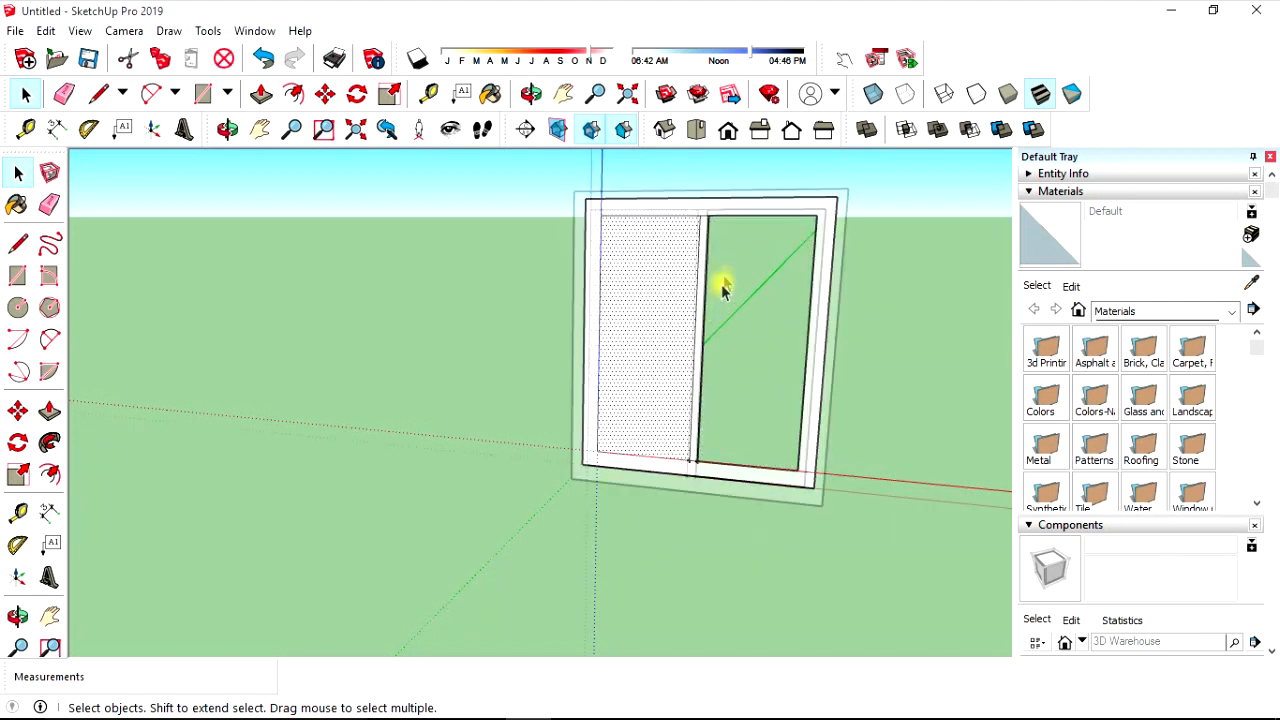
{"action": "scroll", "coordinate": [666, 272], "scroll_direction": "up", "scroll_amount": 1}
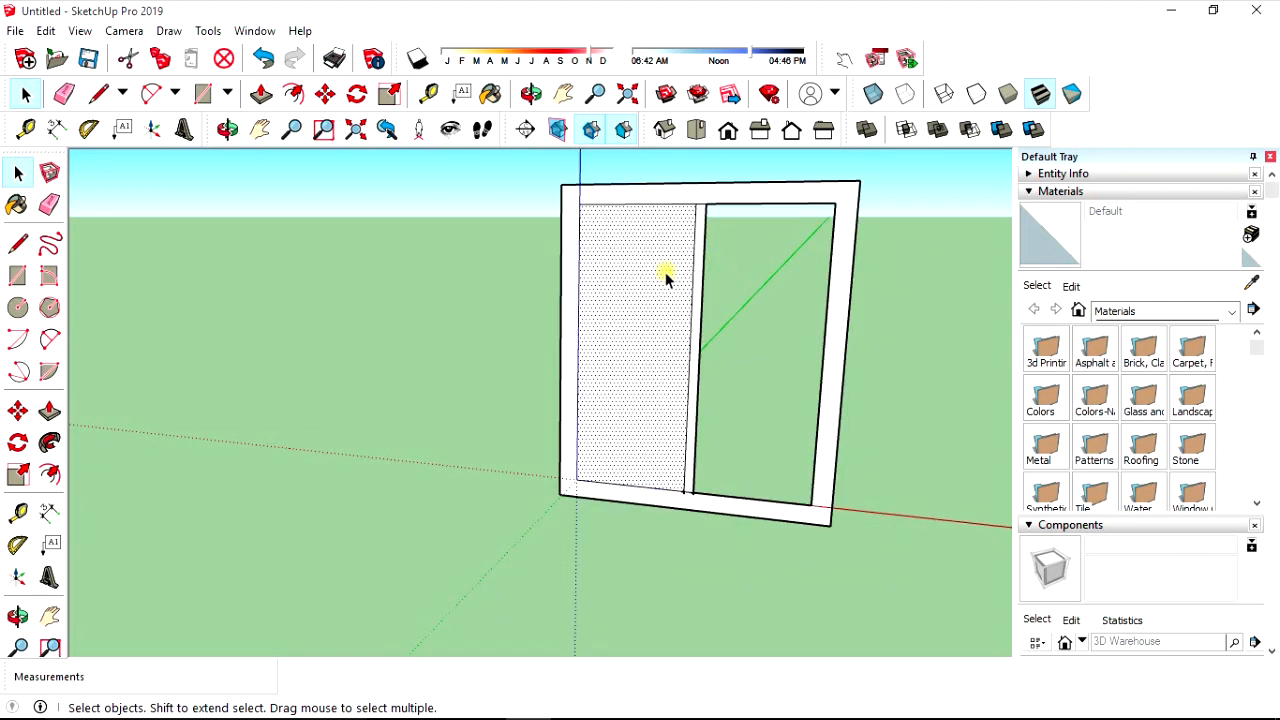
{"action": "key", "text": "Delete"}
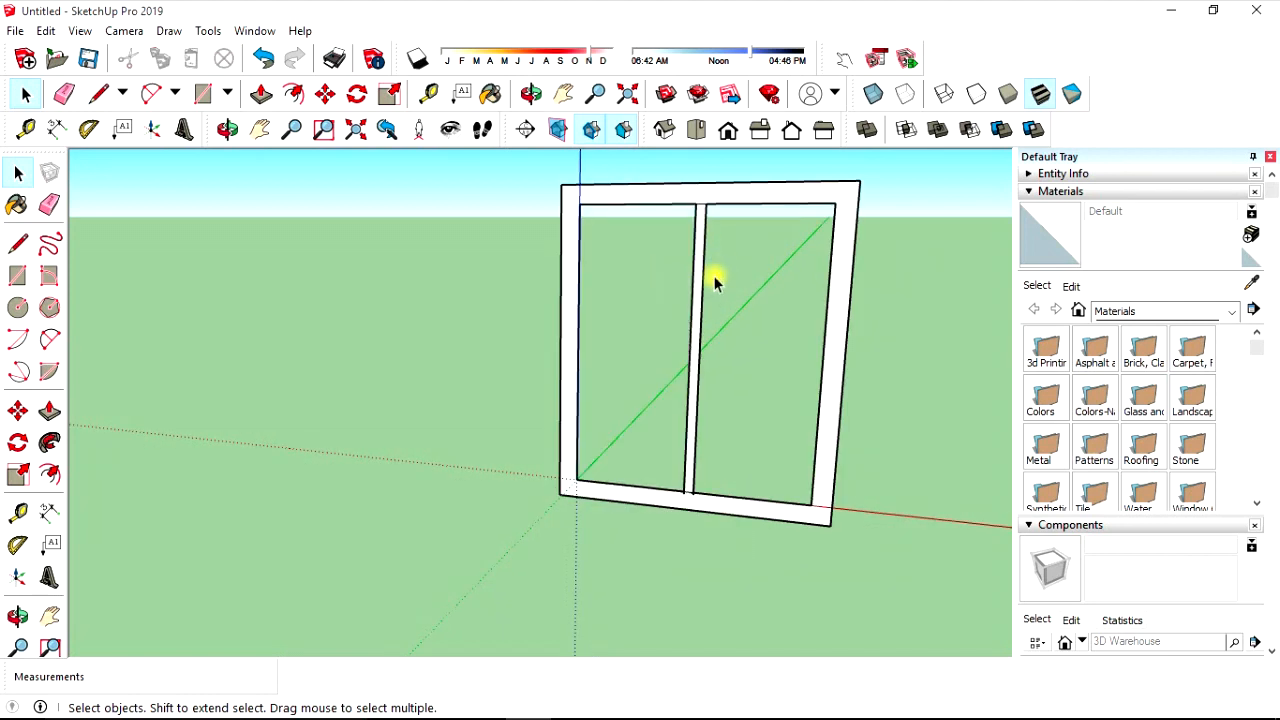
- Erase the short edges separating the mullion from the frame at its upper and lower ends
{"action": "scroll", "coordinate": [700, 210], "scroll_direction": "up", "scroll_amount": 2}
{"action": "left_click", "coordinate": [705, 205]}
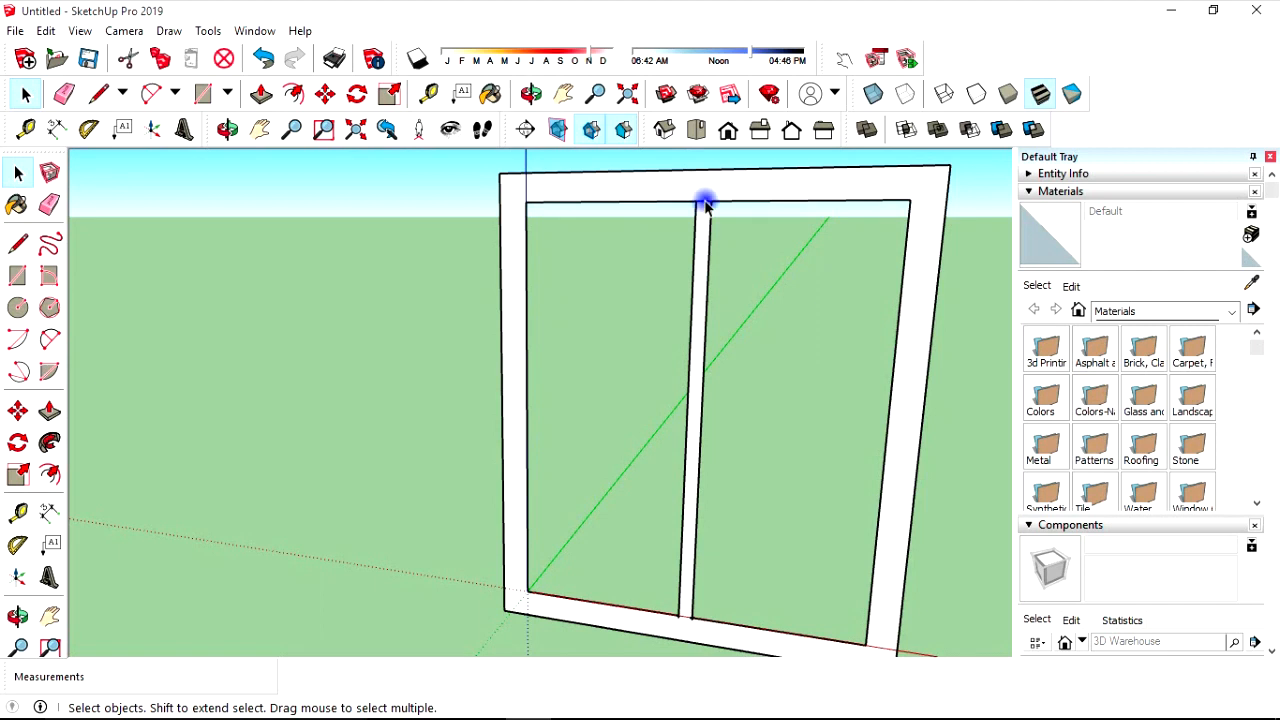
{"action": "key", "text": "Delete"}
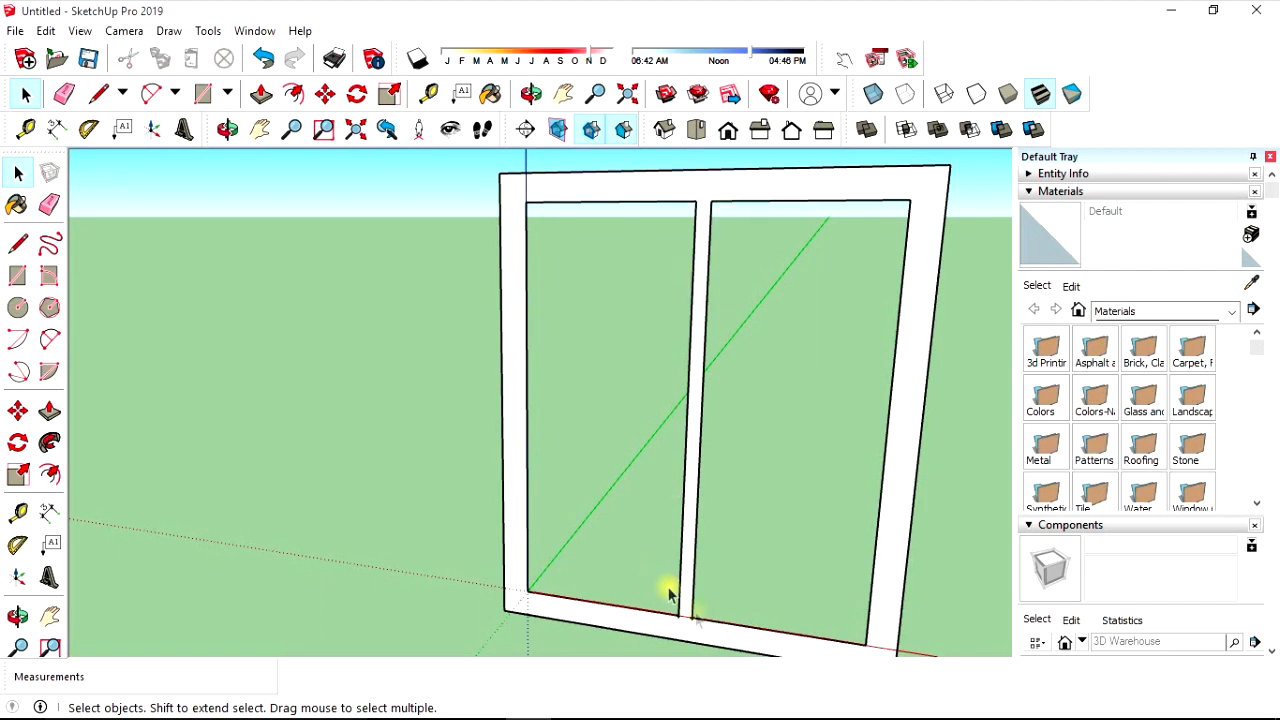
{"action": "scroll", "coordinate": [667, 620], "scroll_direction": "up", "scroll_amount": 2}
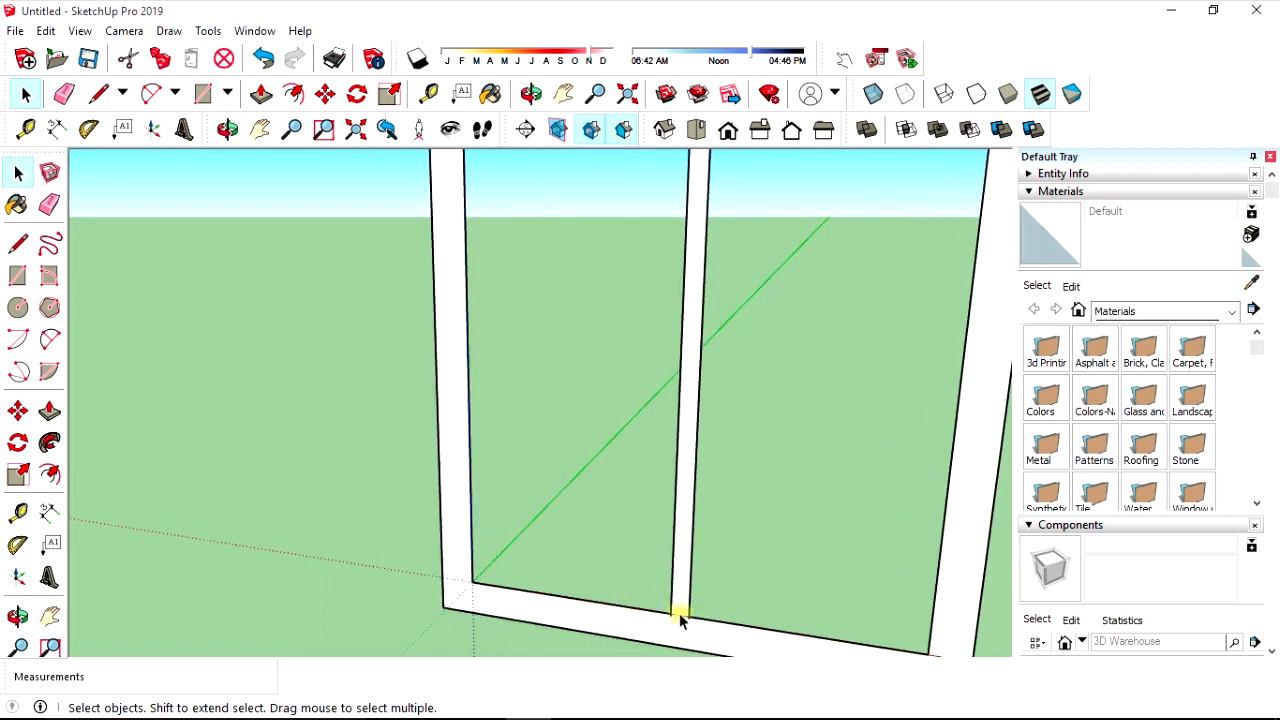
{"action": "scroll", "coordinate": [679, 628], "scroll_direction": "up", "scroll_amount": 2}
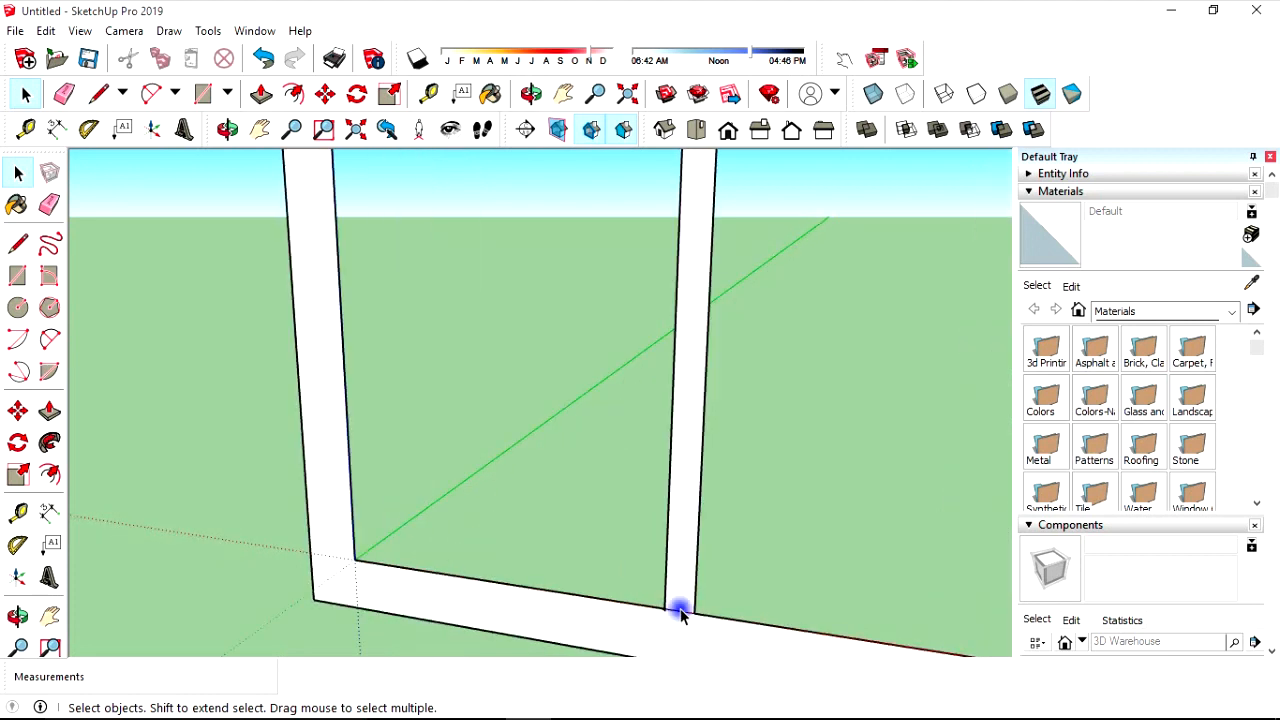
{"action": "scroll", "coordinate": [692, 608], "scroll_direction": "down", "scroll_amount": 3}
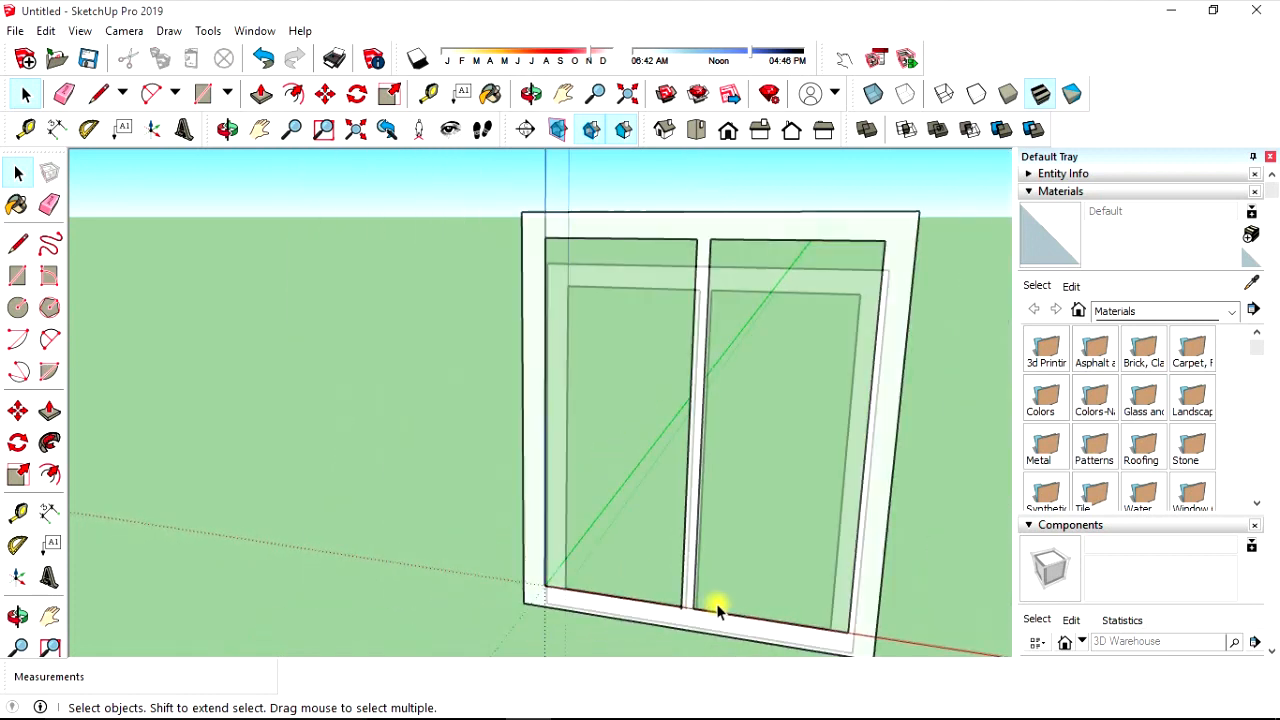
- Push/Pull the face of the frame and mullion to a depth of 4"
{"action": "scroll", "coordinate": [718, 610], "scroll_direction": "down", "scroll_amount": 1}
{"action": "scroll", "coordinate": [782, 426], "scroll_direction": "down", "scroll_amount": 2}
{"action": "scroll", "coordinate": [733, 525], "scroll_direction": "up", "scroll_amount": 3}
{"action": "scroll", "coordinate": [749, 535], "scroll_direction": "down", "scroll_amount": 1}
{"action": "left_click", "coordinate": [49, 411]}
{"action": "left_click", "coordinate": [867, 330]}
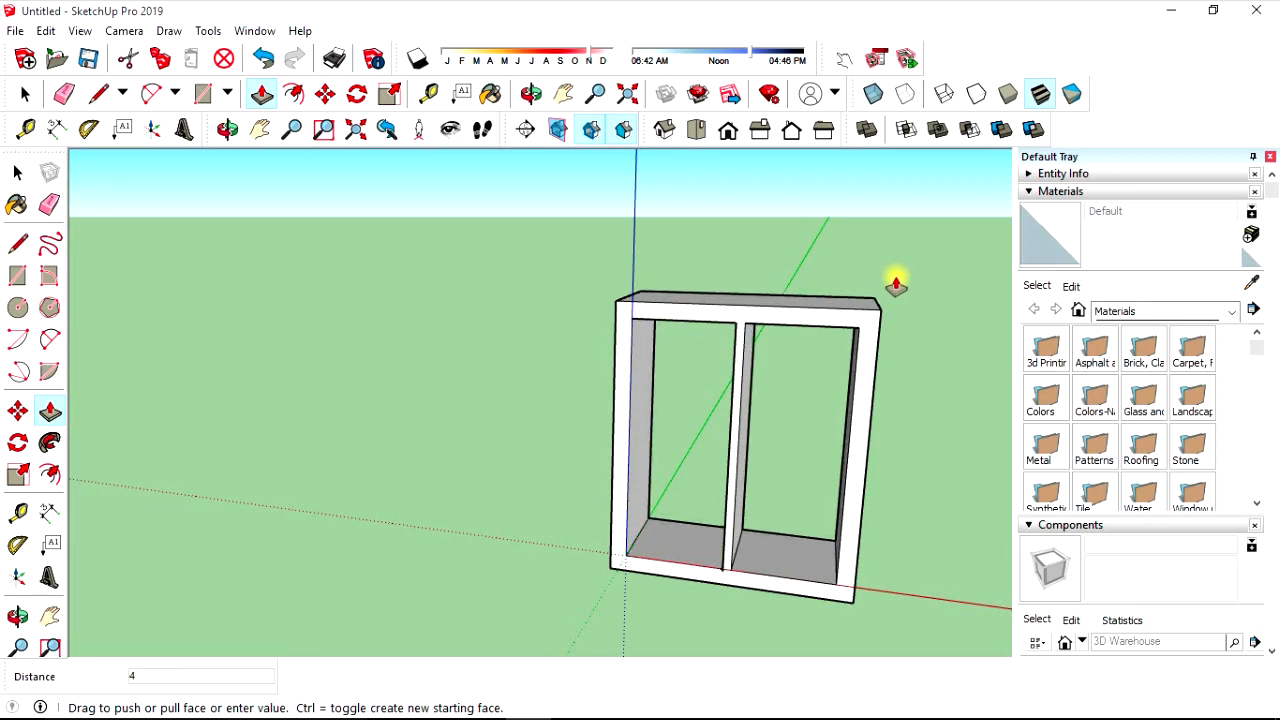
{"action": "type", "text": "4'"}
{"action": "key", "text": "Return"}
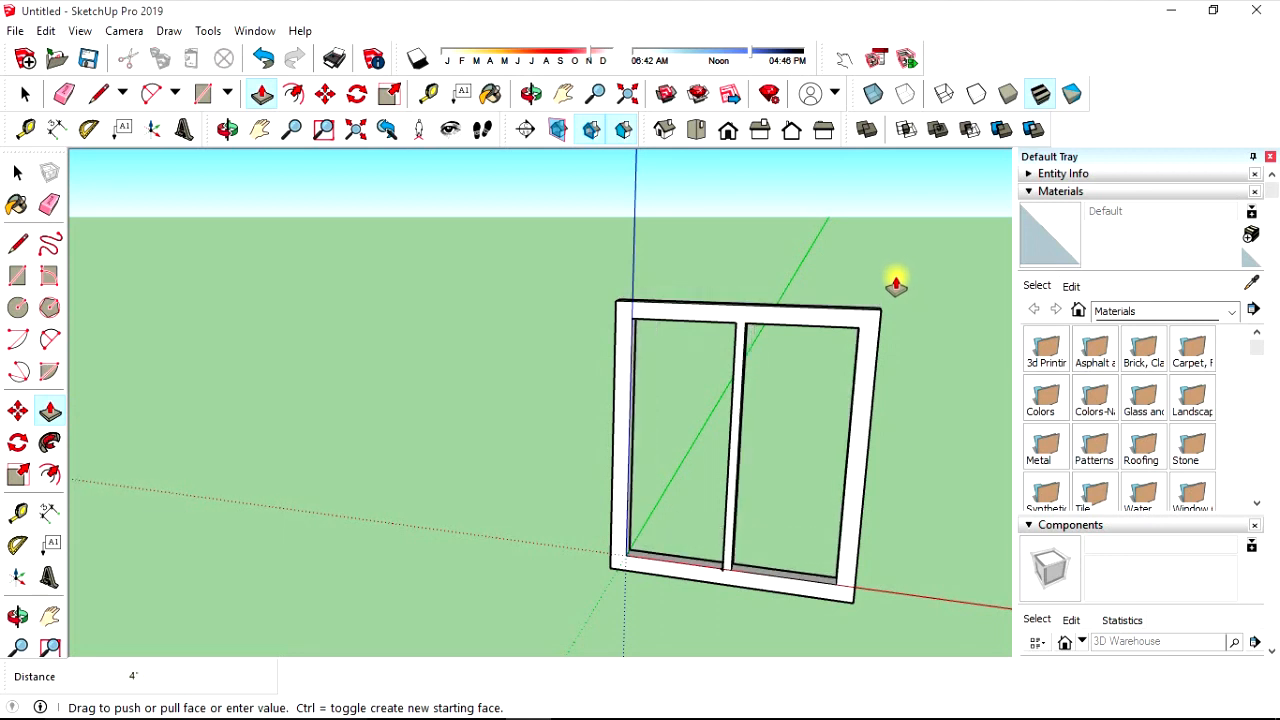
- Make the entire window frame a component named FRAME
{"action": "key", "text": "space"}
{"action": "left_click_drag", "start_coordinate": [900, 628], "coordinate": [557, 222]}
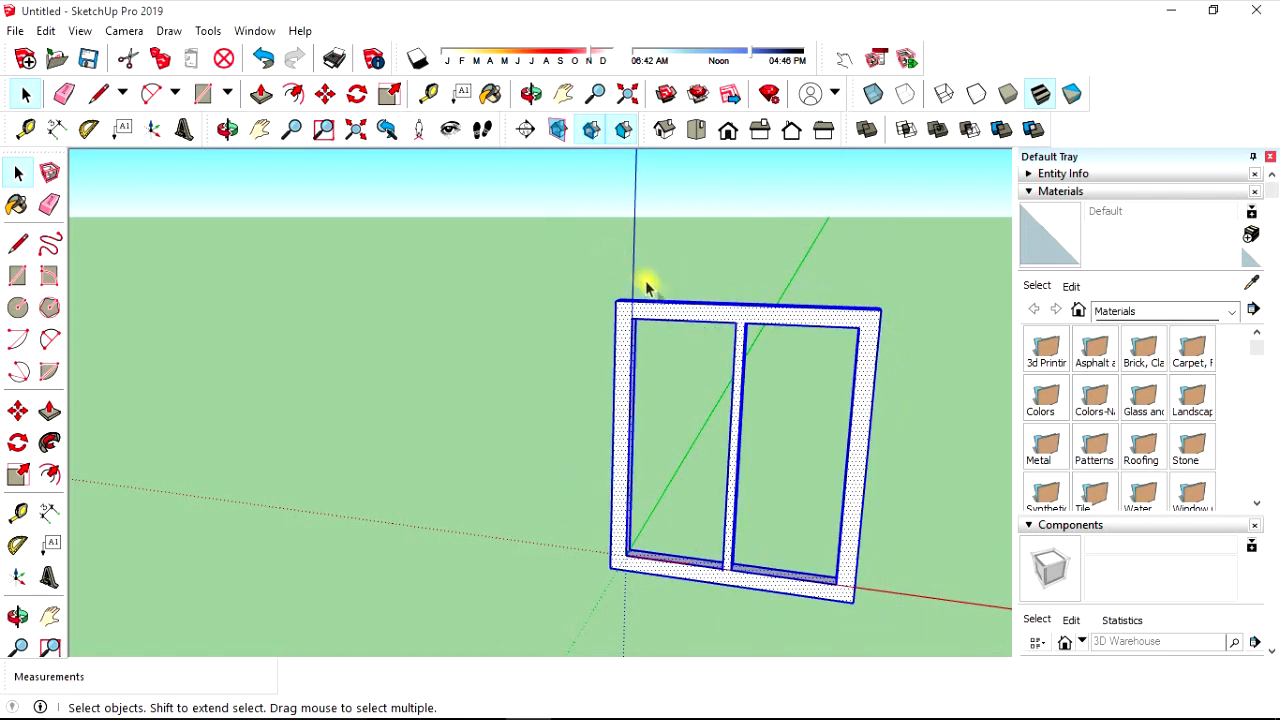
{"action": "right_click", "coordinate": [675, 315]}
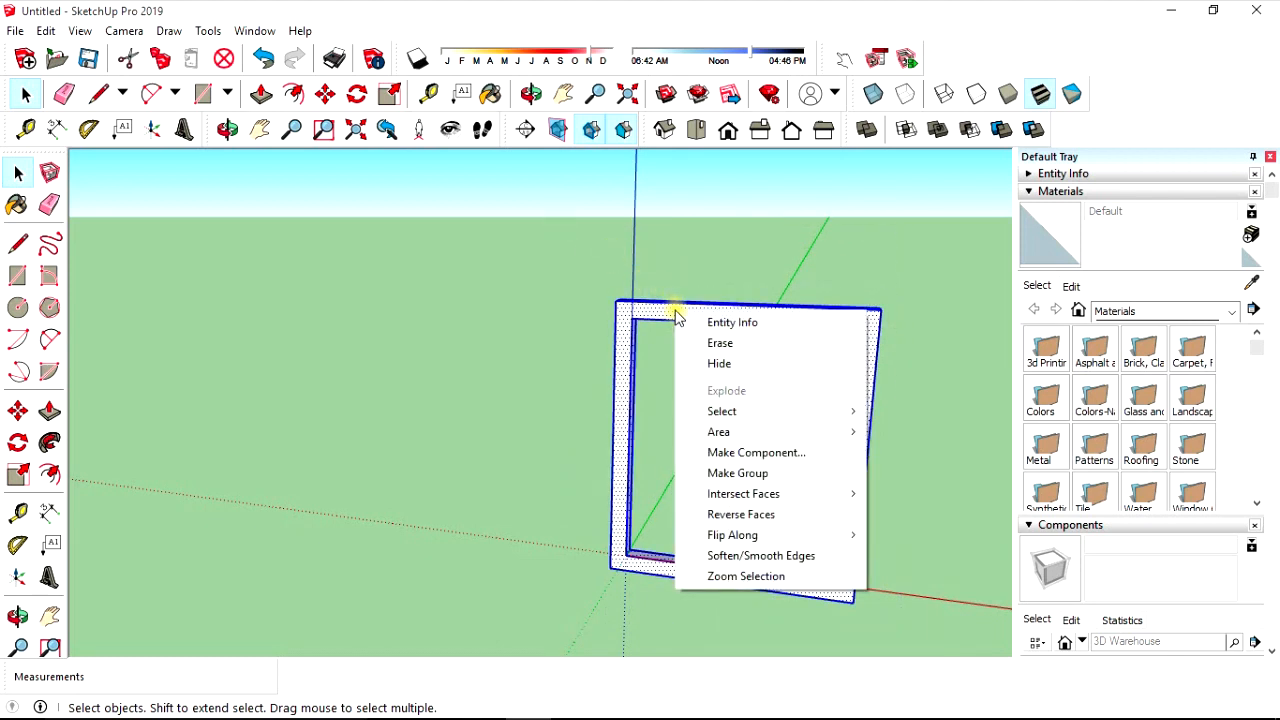
{"action": "left_click", "coordinate": [757, 453]}
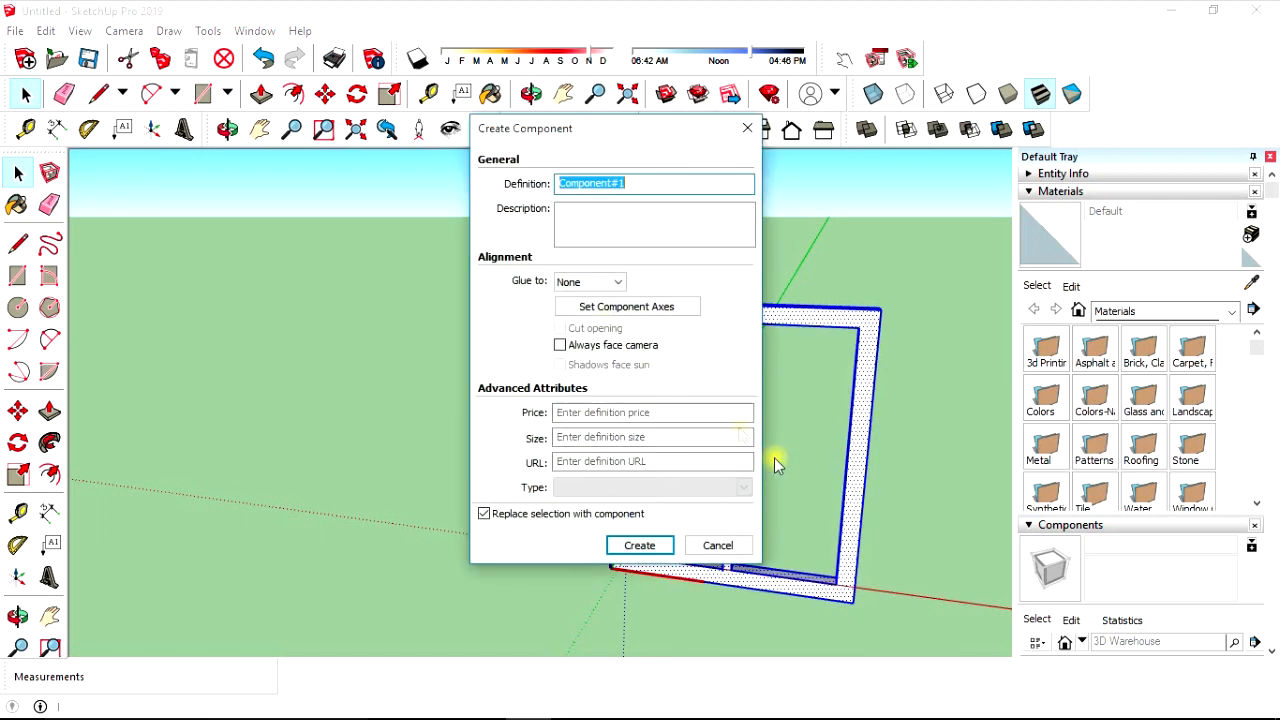
{"action": "type", "text": "FRAME"}
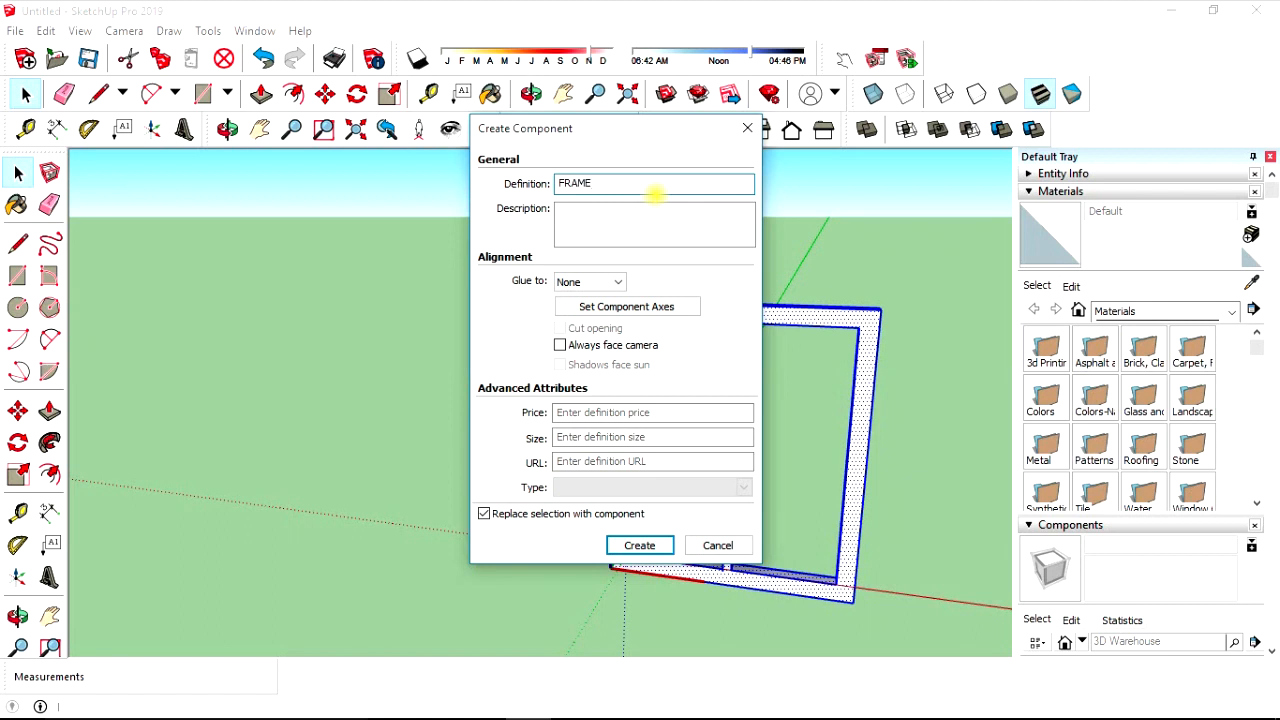
{"action": "key", "text": "Return"}
- Draw a separate narrow upright rectangle on the red axis beside the frame, about as tall as its opening
{"action": "scroll", "coordinate": [690, 360], "scroll_direction": "down", "scroll_amount": 5}
{"action": "middle_click_drag", "start_coordinate": [674, 428], "coordinate": [803, 437]}
{"action": "left_click", "coordinate": [18, 278]}
{"action": "left_click", "coordinate": [798, 436]}
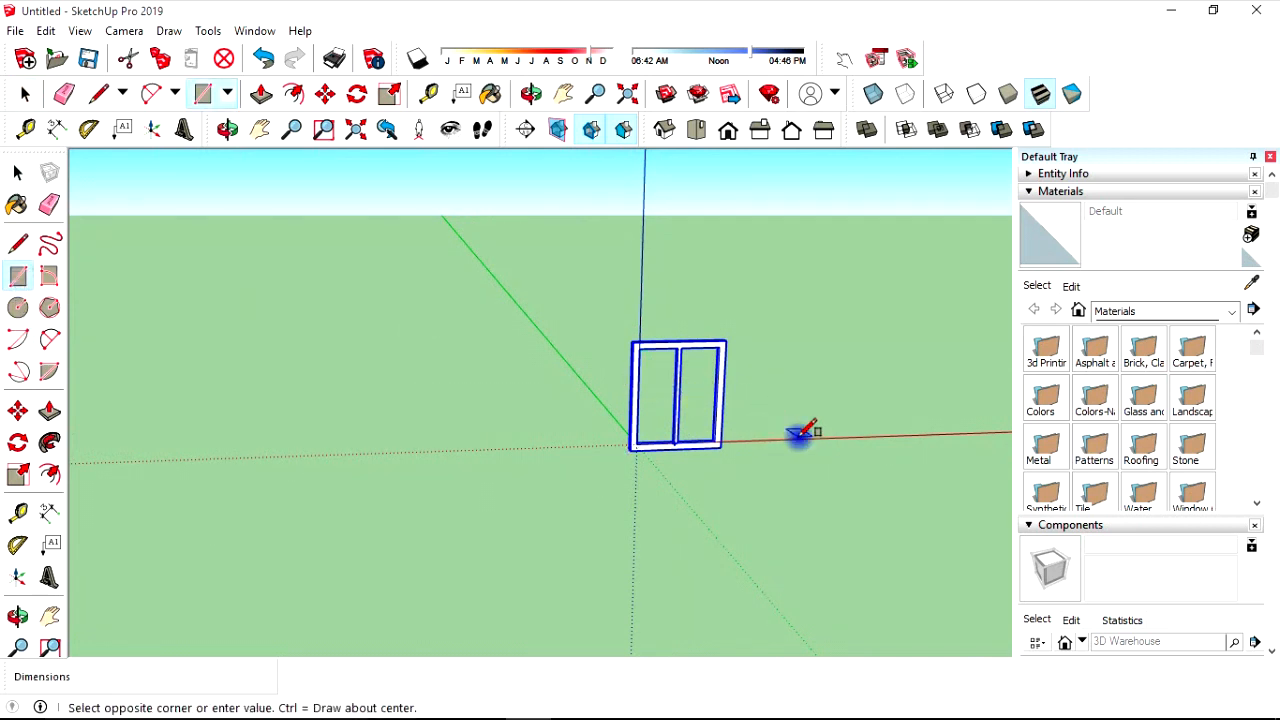
{"action": "left_click", "coordinate": [857, 352]}
{"action": "key", "text": "space"}
- Copy the narrow panel rectangle along the red axis to a spot just beyond the original
{"action": "left_click_drag", "start_coordinate": [857, 466], "coordinate": [777, 312]}
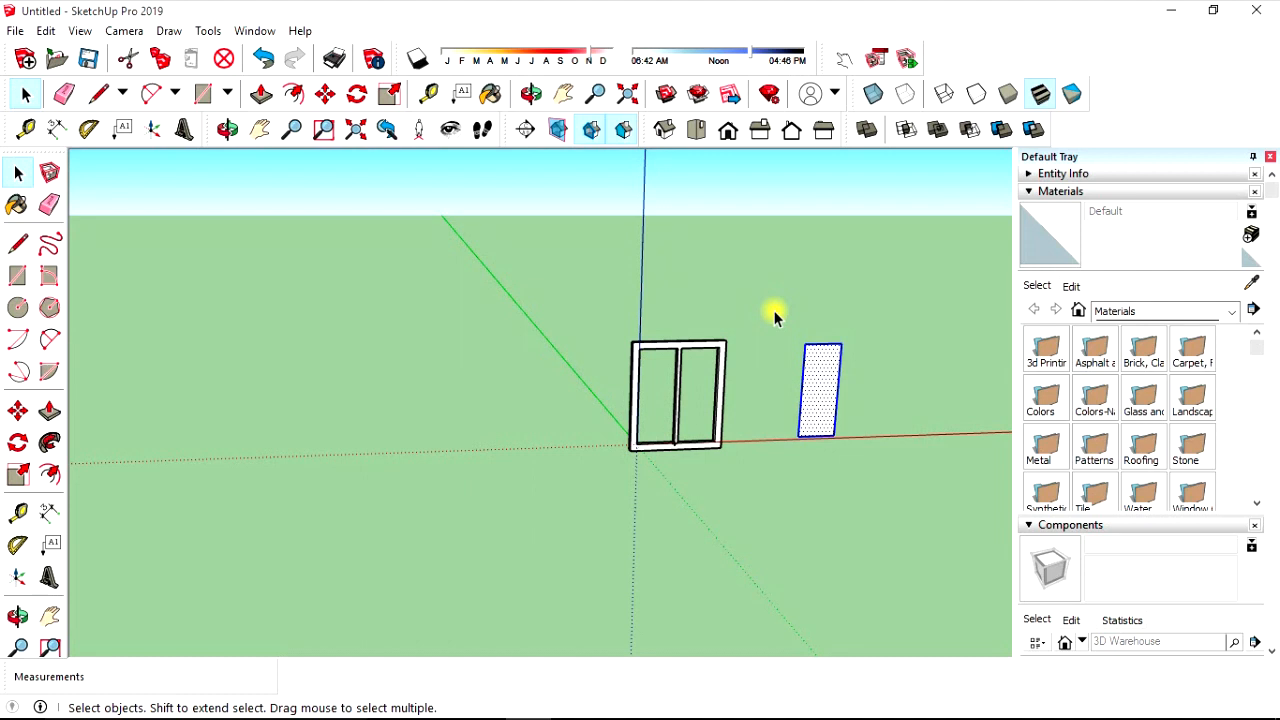
{"action": "left_click", "coordinate": [17, 411]}
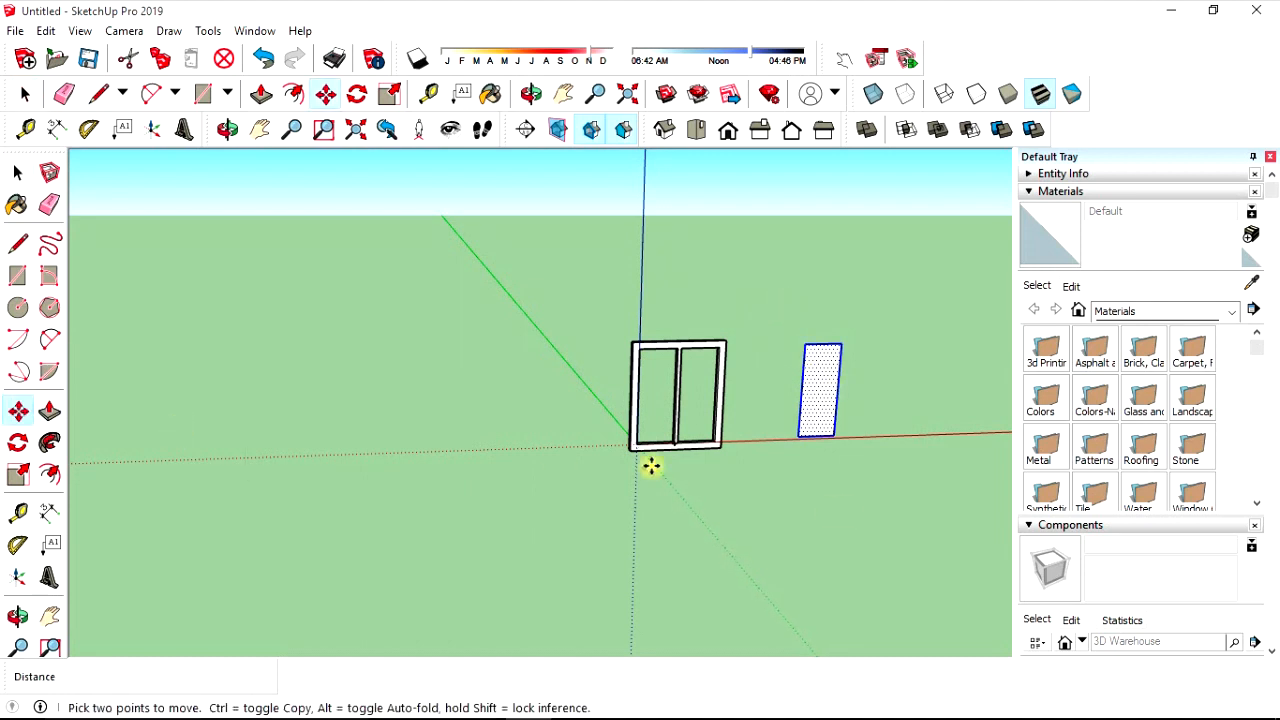
{"action": "left_click", "coordinate": [836, 435]}
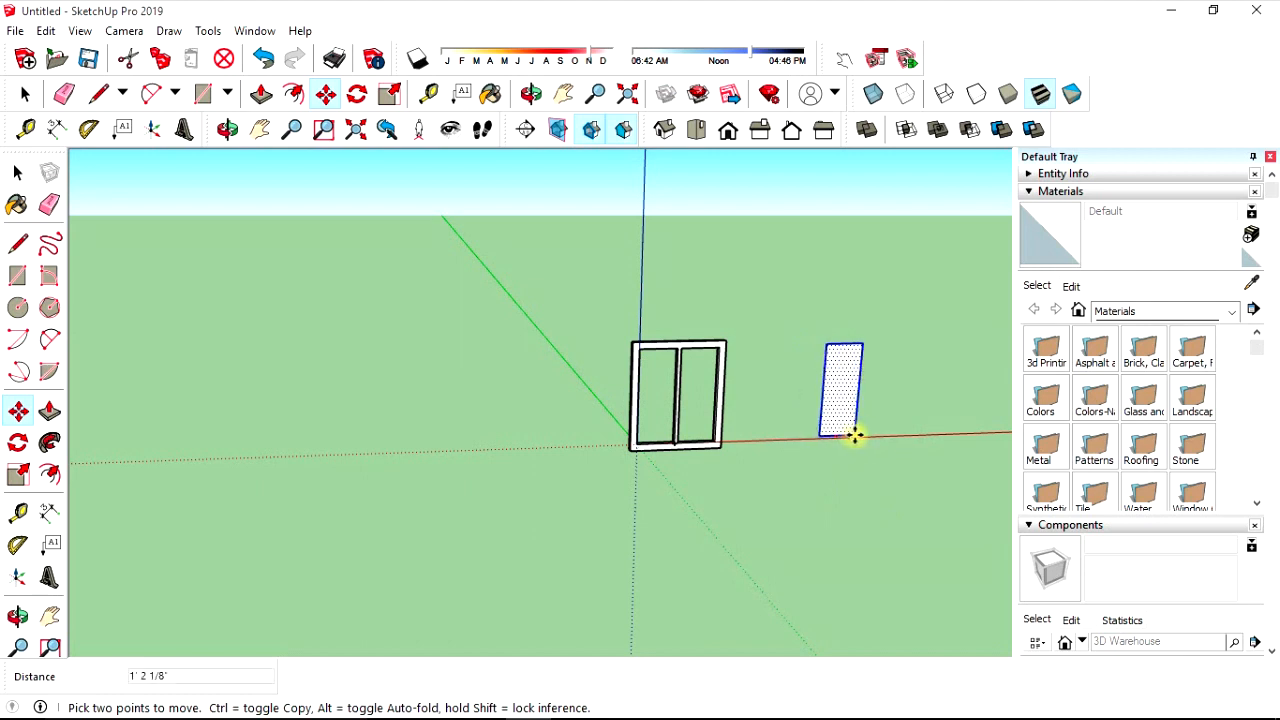
{"action": "key", "text": "ctrl"}
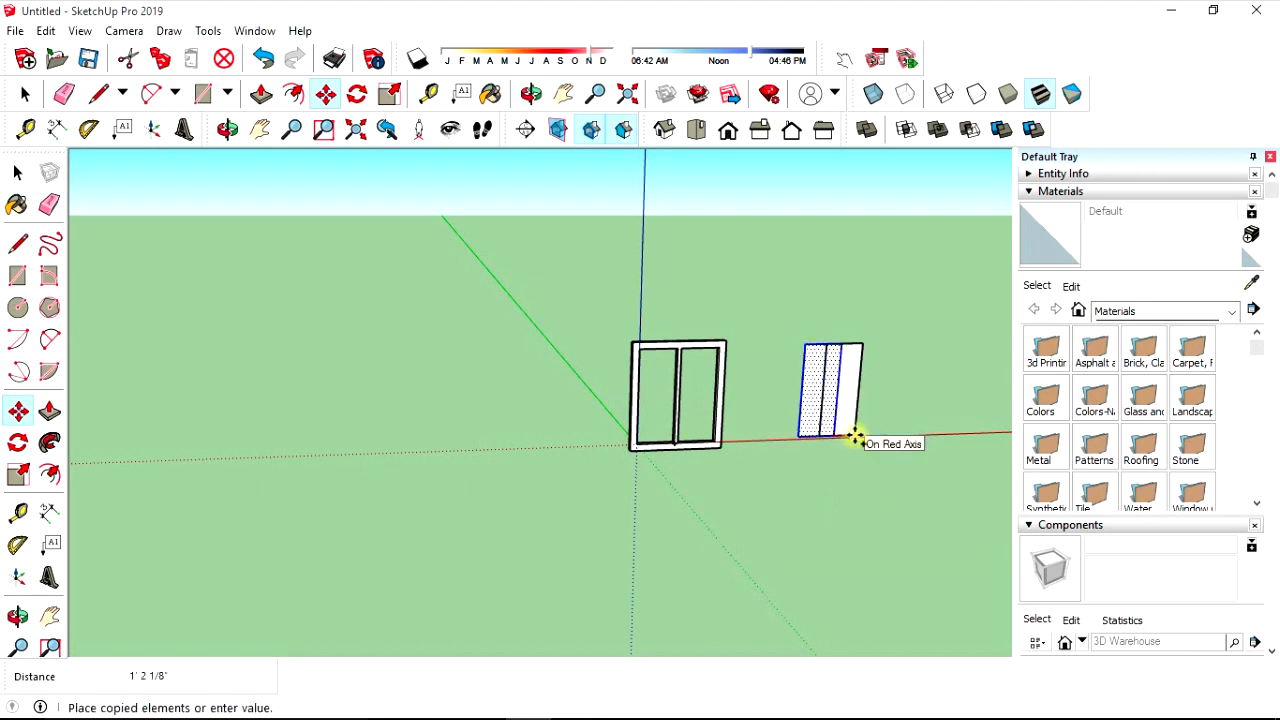
{"action": "left_click", "coordinate": [909, 433]}
{"action": "key", "text": "space"}
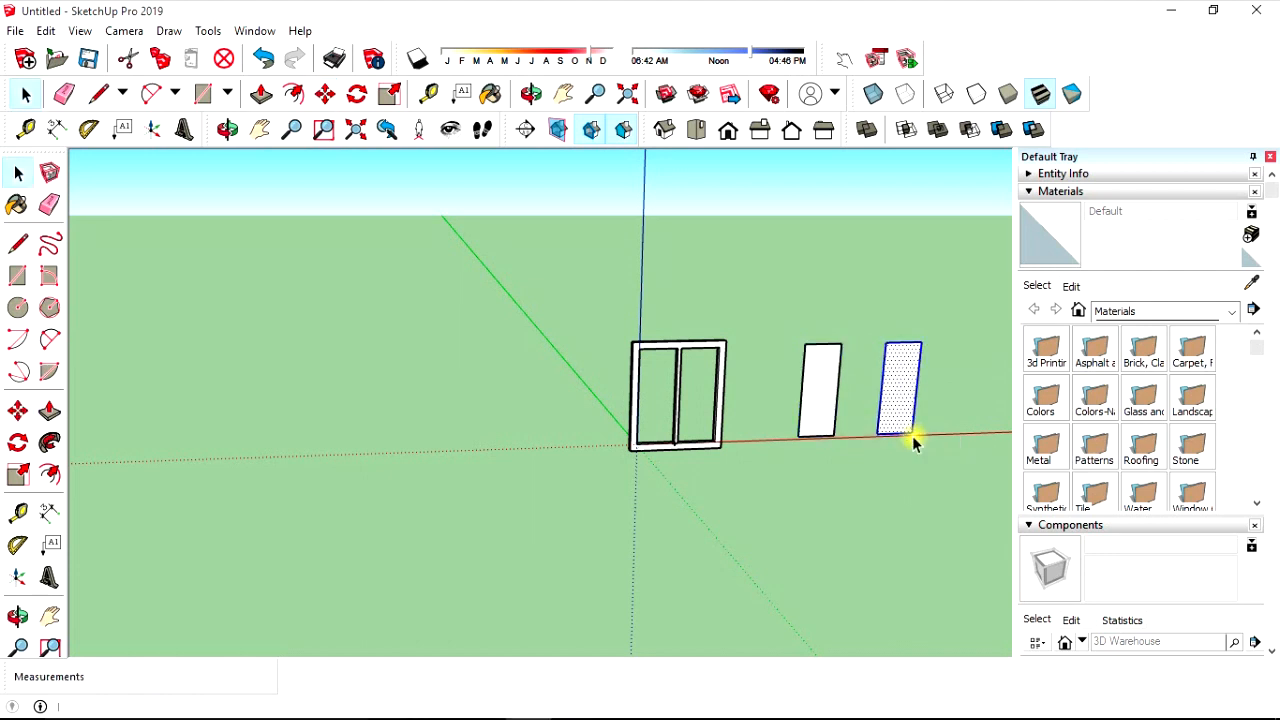
- Group the copied panel rectangle and the original panel rectangle separately
{"action": "right_click", "coordinate": [894, 388]}
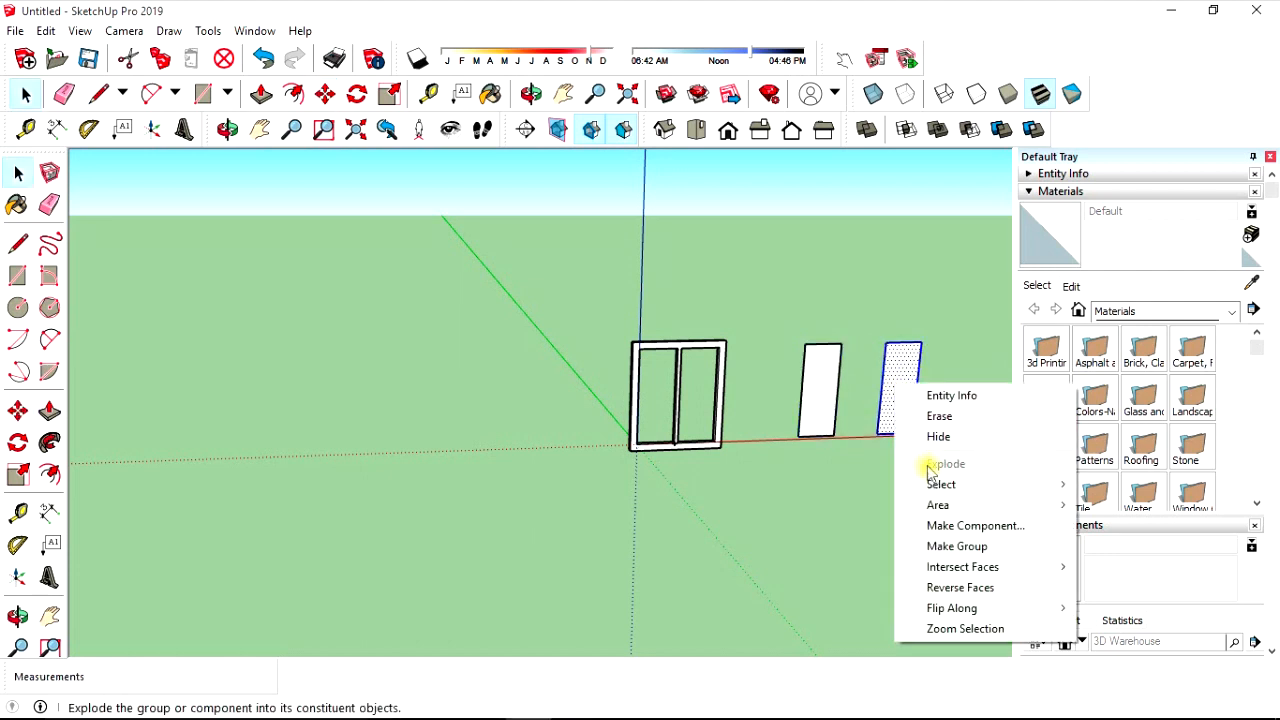
{"action": "left_click", "coordinate": [950, 546]}
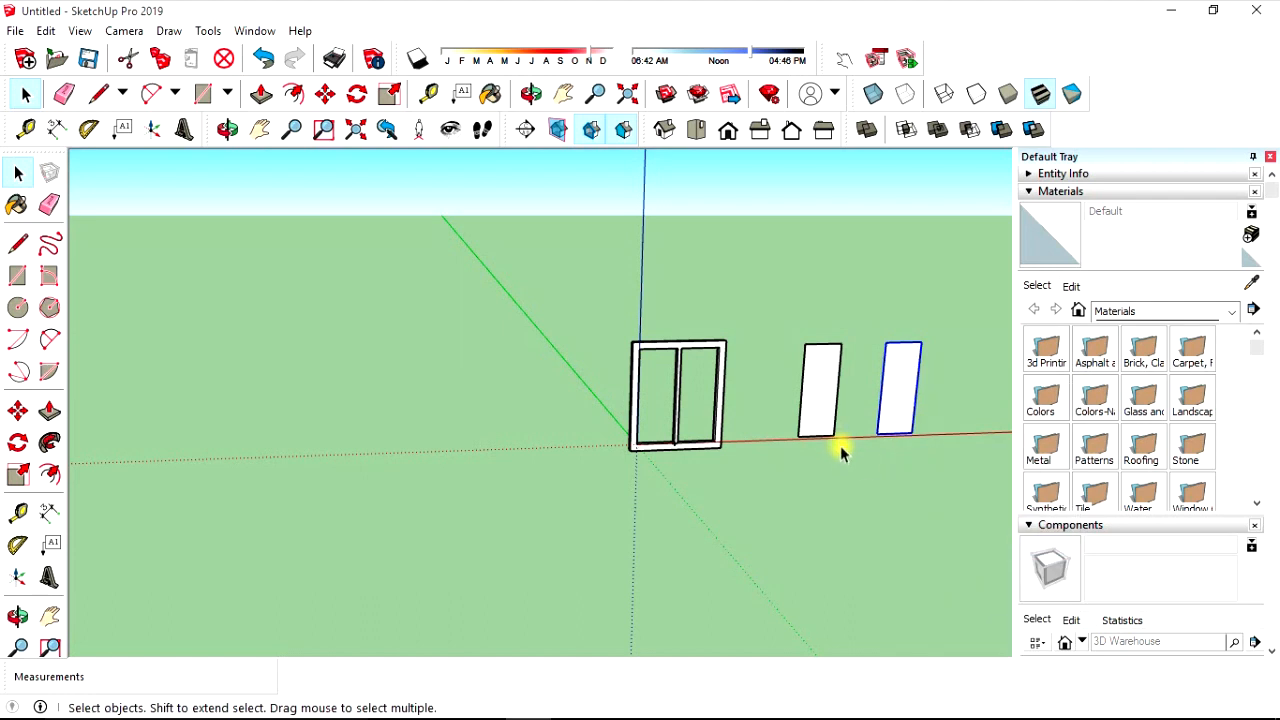
{"action": "left_click_drag", "start_coordinate": [851, 460], "coordinate": [790, 303]}
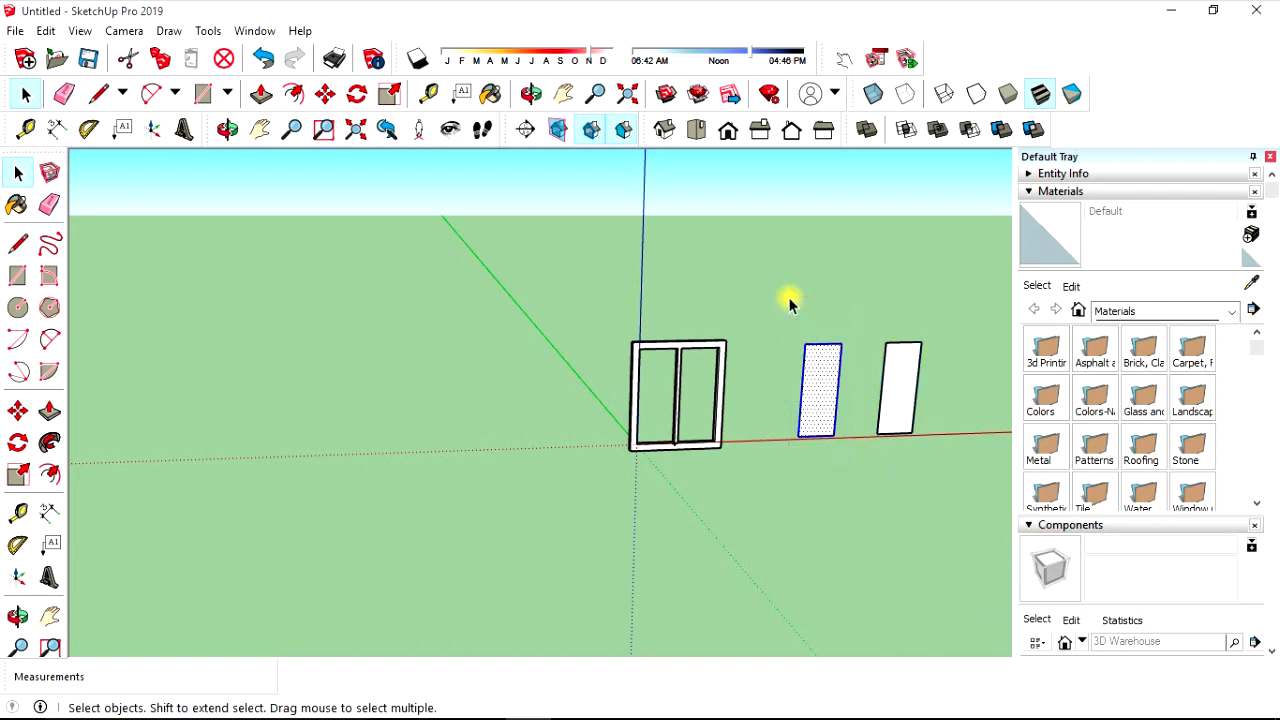
{"action": "right_click", "coordinate": [815, 381]}
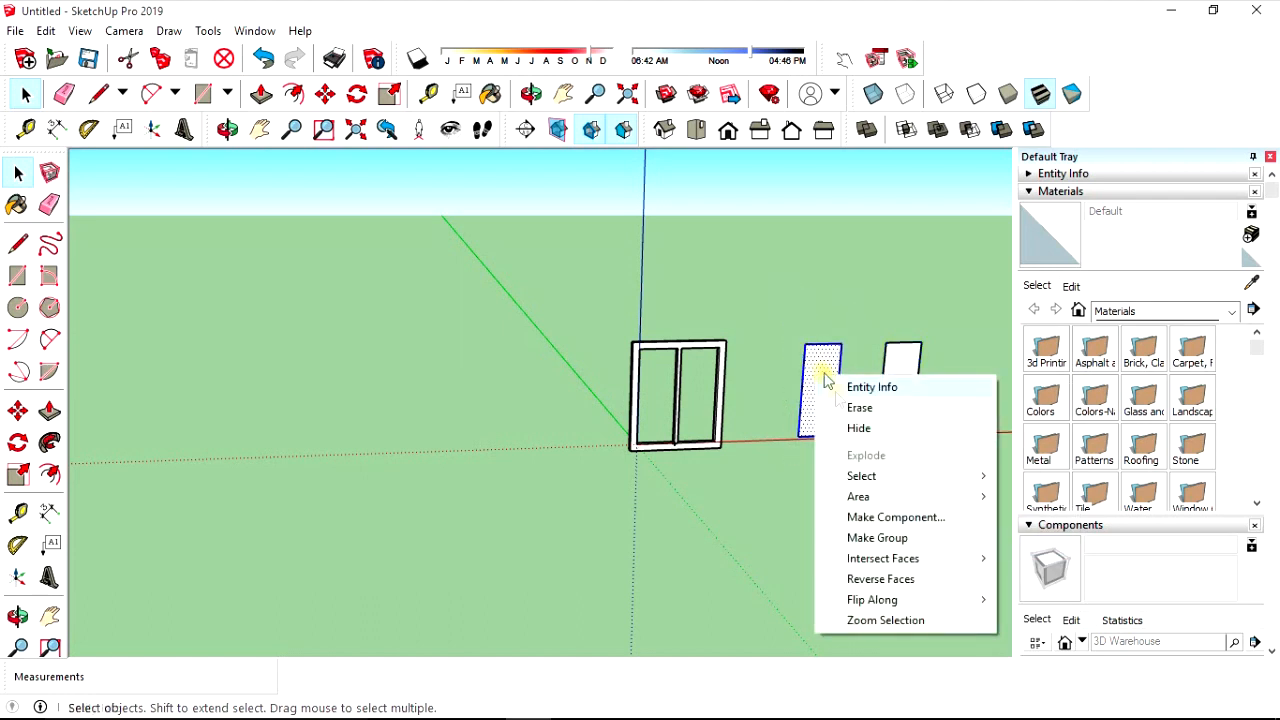
{"action": "left_click", "coordinate": [891, 536]}
{"action": "left_click", "coordinate": [826, 505]}
- Make the panel group nearest the frame a component named P1
{"action": "scroll", "coordinate": [836, 416], "scroll_direction": "up", "scroll_amount": 1}
{"action": "scroll", "coordinate": [844, 432], "scroll_direction": "down", "scroll_amount": 2}
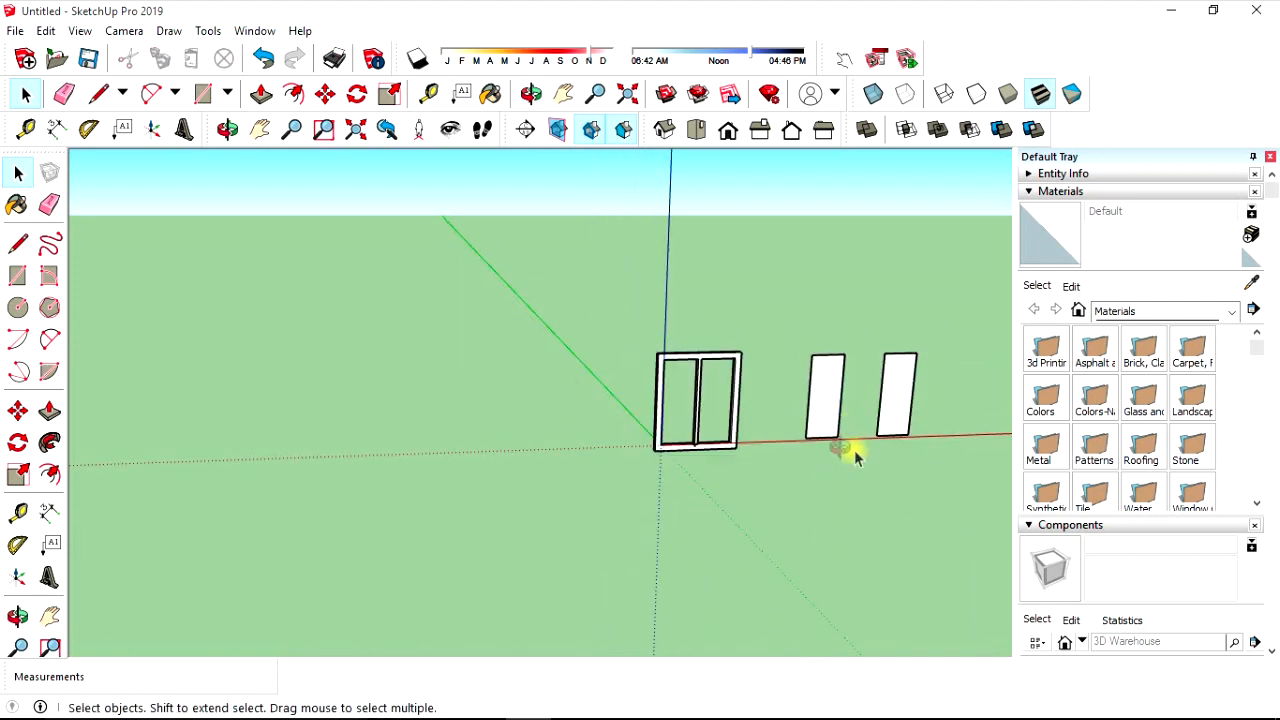
{"action": "scroll", "coordinate": [845, 450], "scroll_direction": "up", "scroll_amount": 1}
{"action": "middle_click_drag", "start_coordinate": [871, 463], "coordinate": [893, 433]}
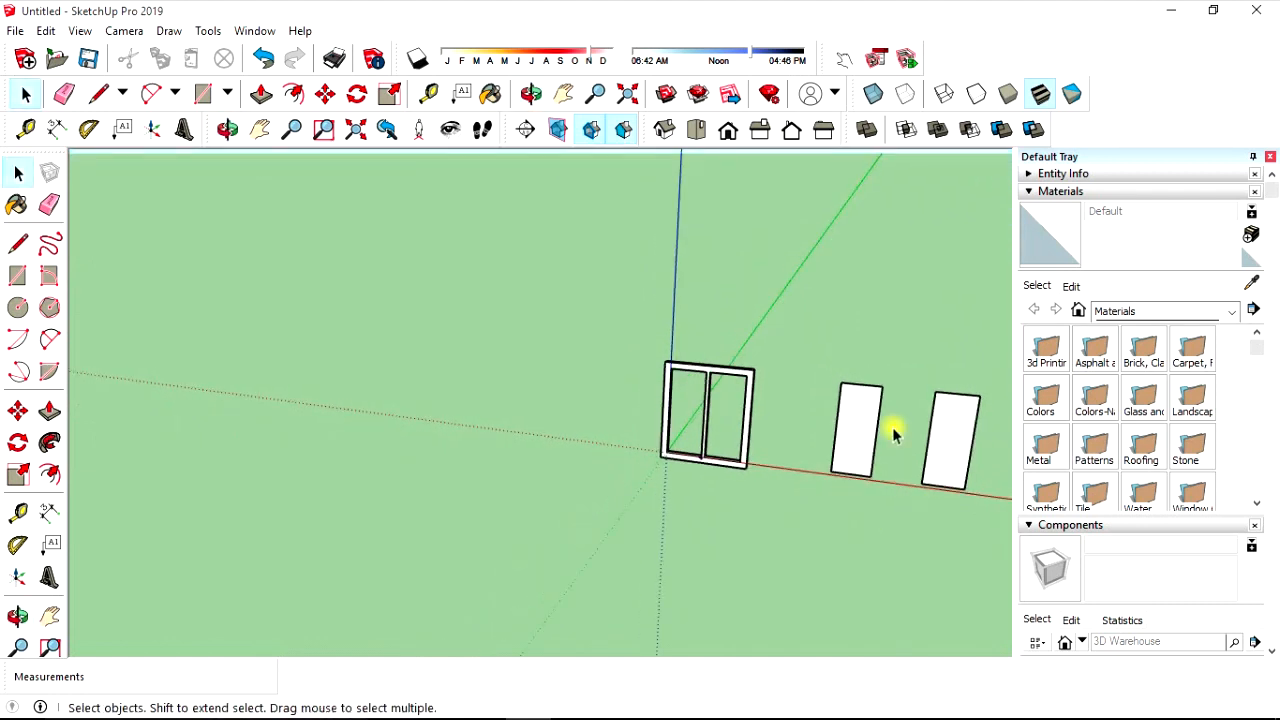
{"action": "scroll", "coordinate": [893, 433], "scroll_direction": "up", "scroll_amount": 1}
{"action": "left_click", "coordinate": [262, 131]}
{"action": "left_click_drag", "start_coordinate": [594, 433], "coordinate": [423, 409]}
{"action": "key", "text": "space"}
{"action": "left_click", "coordinate": [645, 440]}
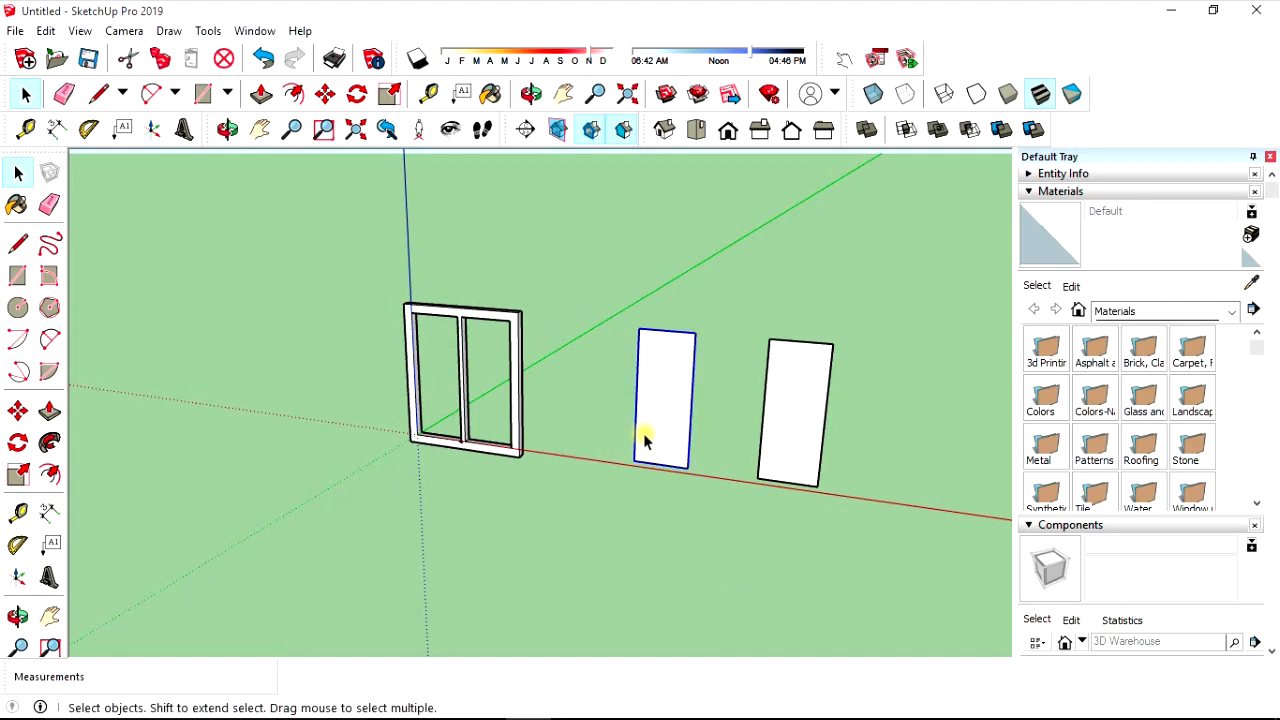
{"action": "scroll", "coordinate": [658, 435], "scroll_direction": "up", "scroll_amount": 1}
{"action": "scroll", "coordinate": [658, 437], "scroll_direction": "down", "scroll_amount": 1}
{"action": "scroll", "coordinate": [658, 437], "scroll_direction": "up", "scroll_amount": 2}
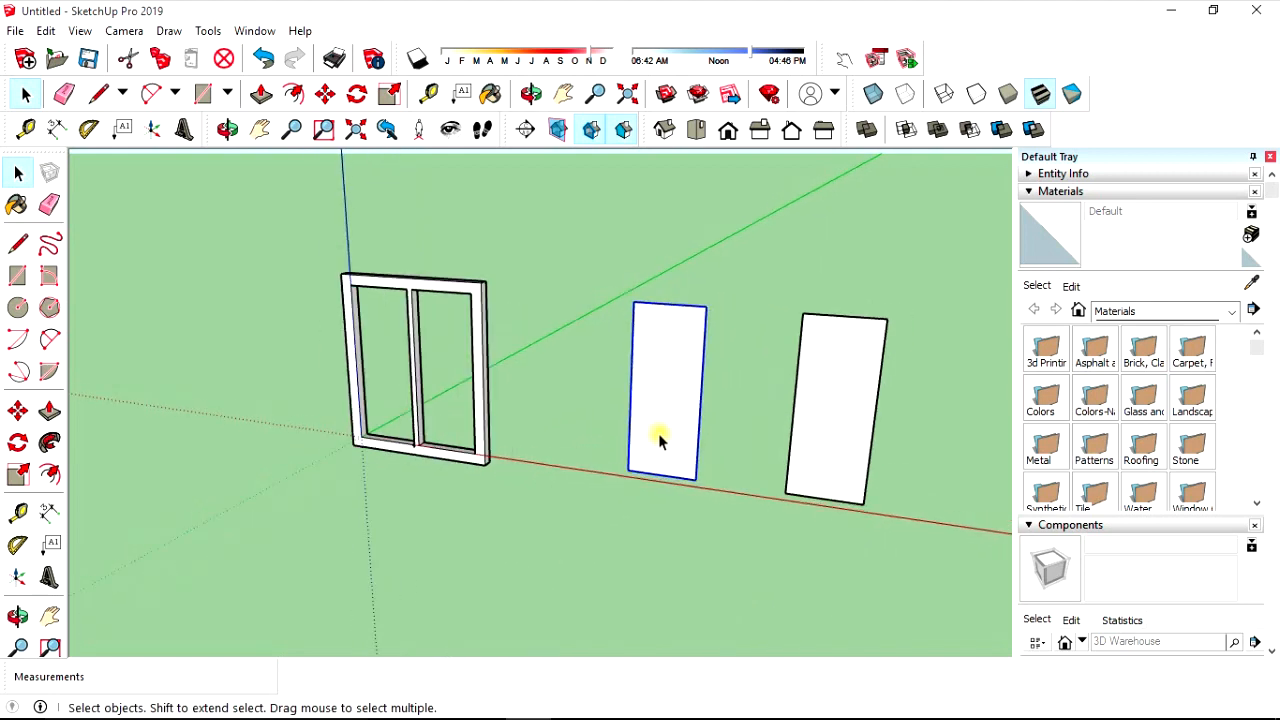
{"action": "right_click", "coordinate": [658, 440]}
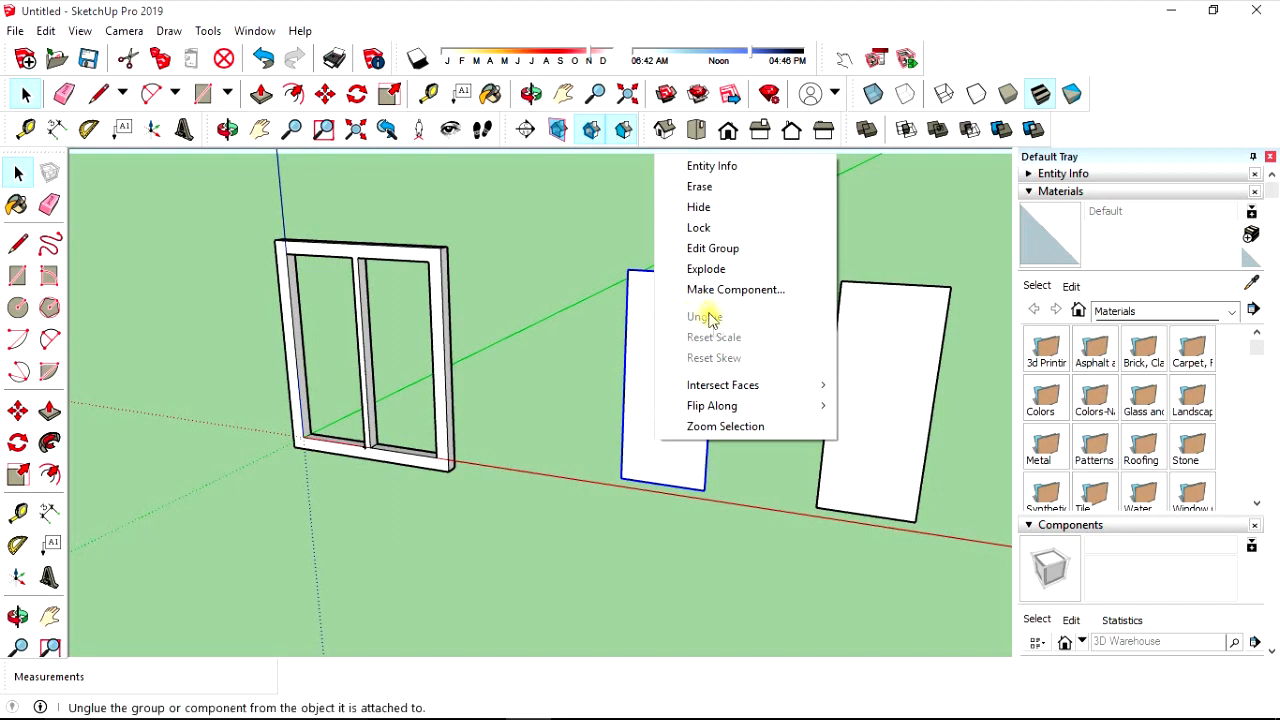
{"action": "left_click", "coordinate": [577, 368]}
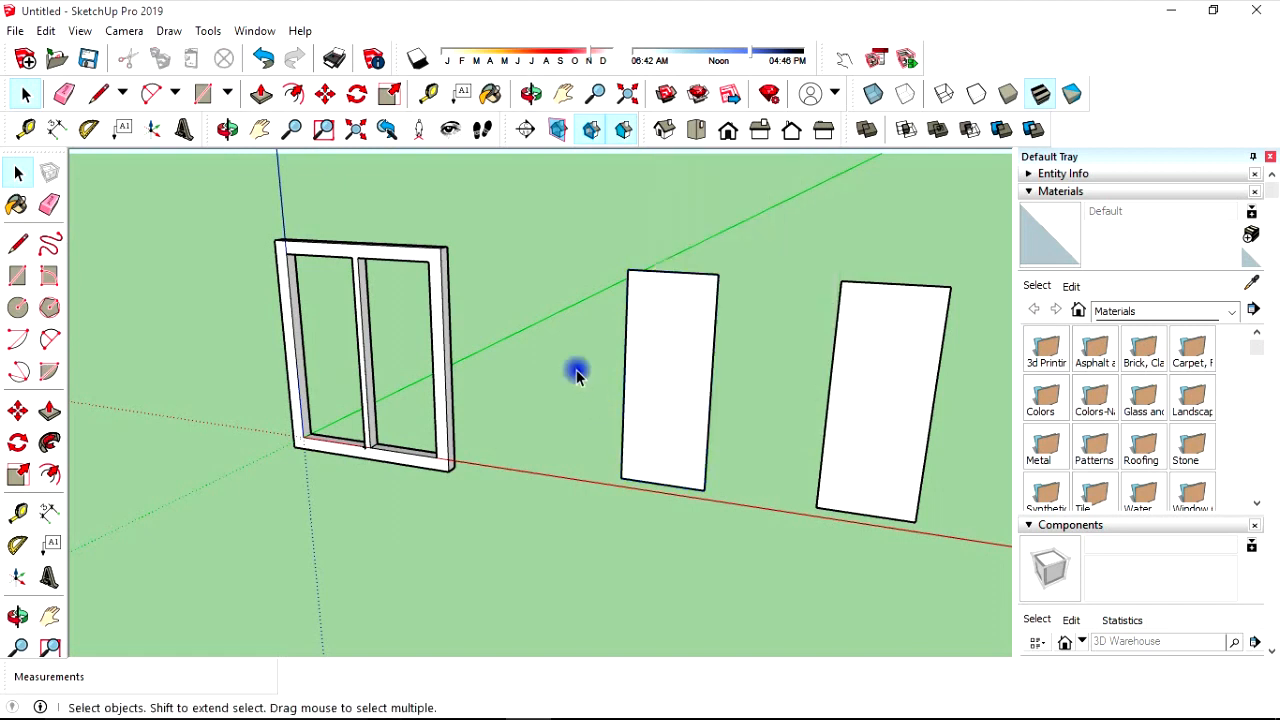
{"action": "middle_click_drag", "start_coordinate": [662, 372], "coordinate": [744, 618]}
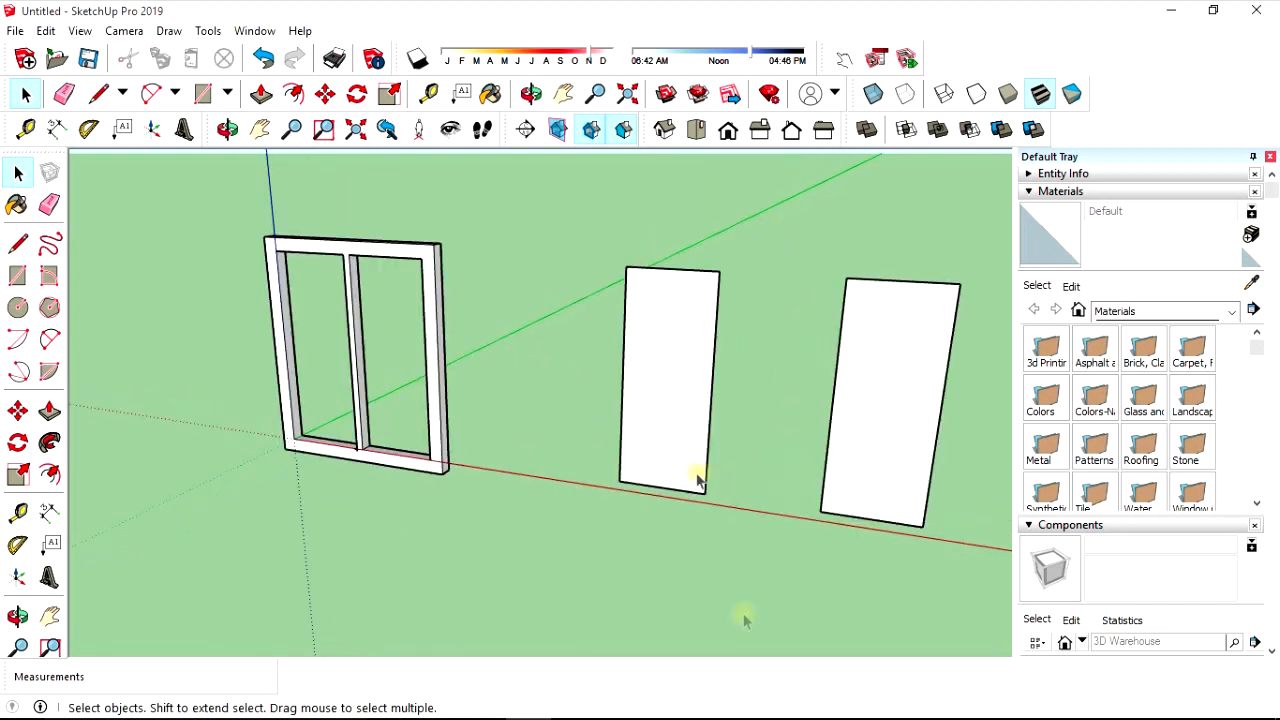
{"action": "right_click", "coordinate": [652, 398]}
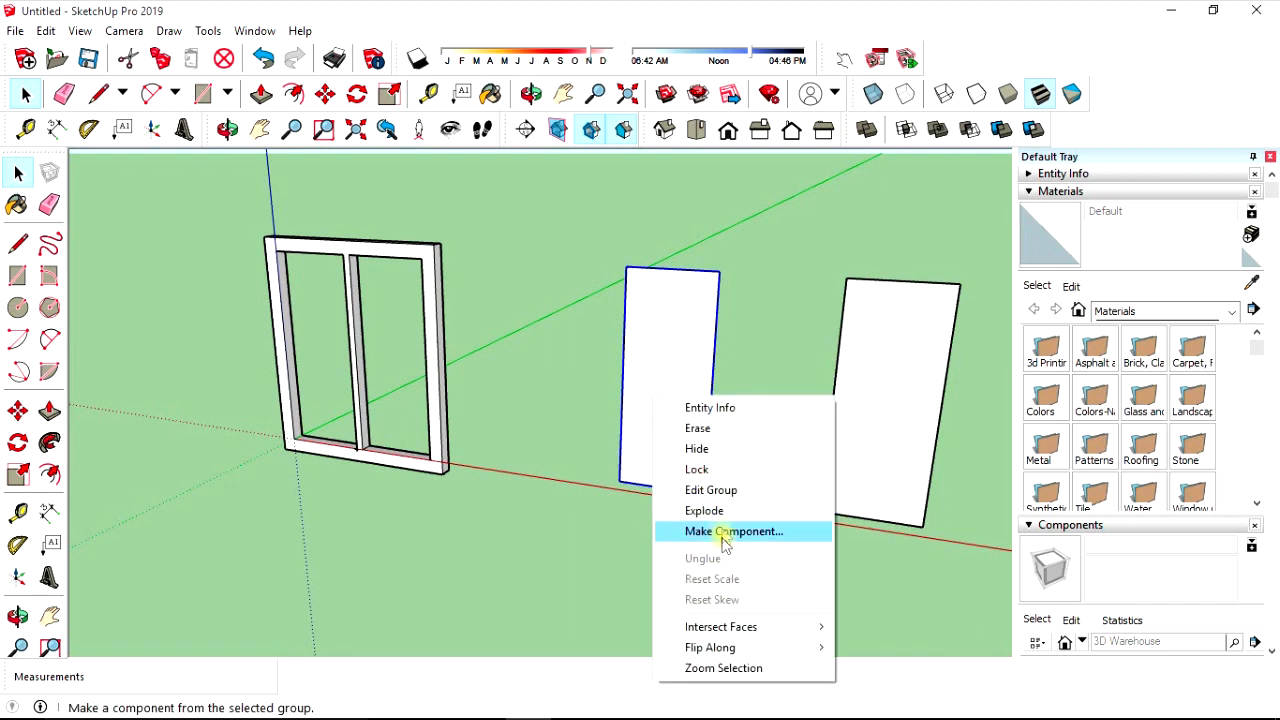
{"action": "left_click", "coordinate": [728, 531]}
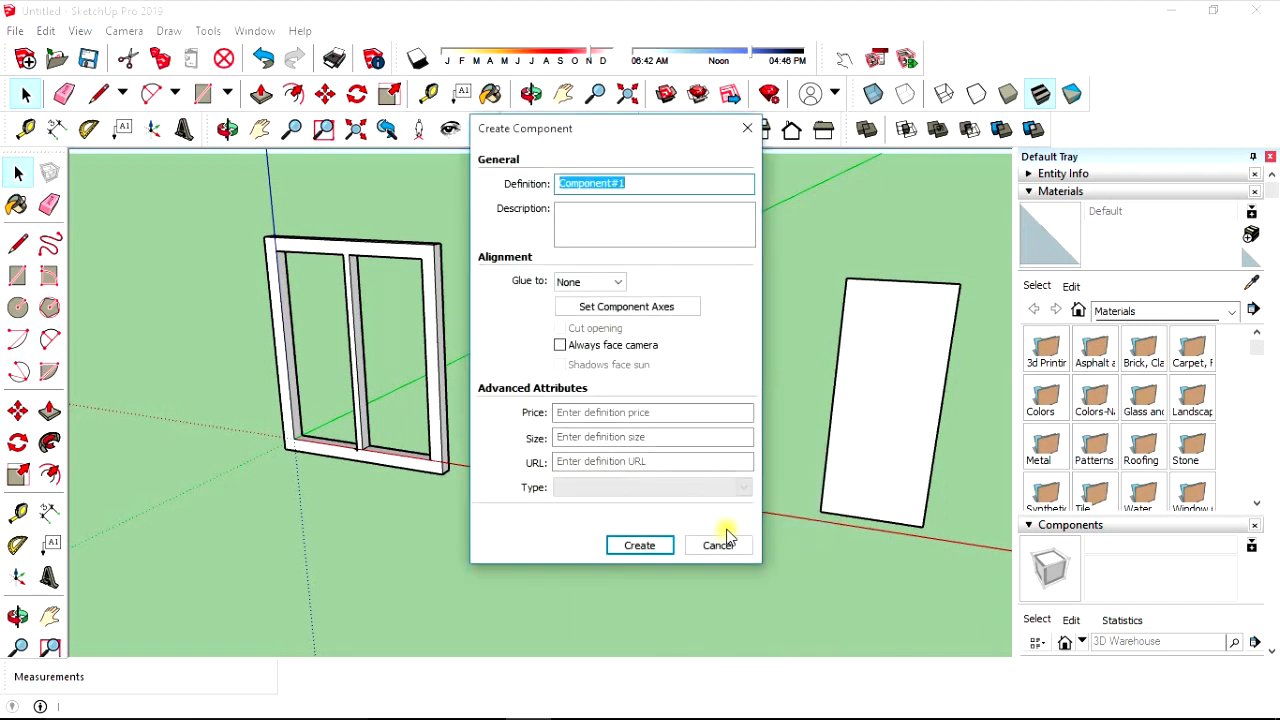
{"action": "type", "text": "P"}
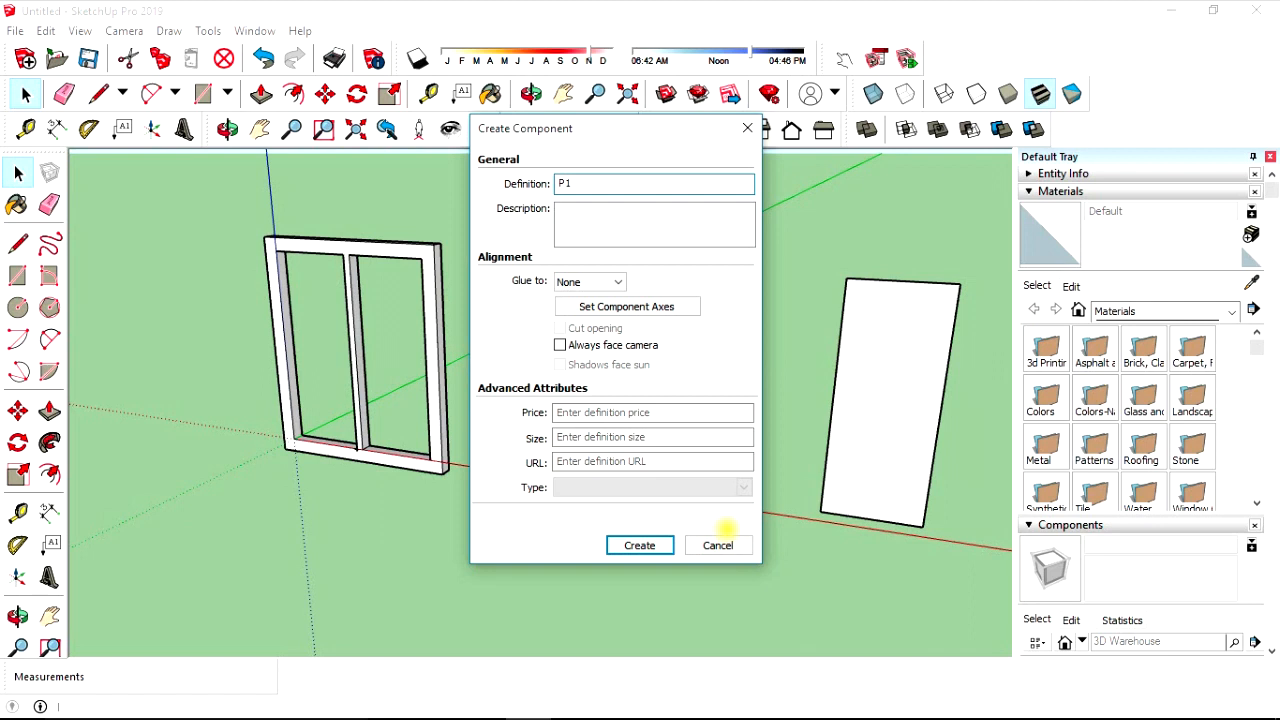
{"action": "type", "text": "1"}
{"action": "key", "text": "Return"}
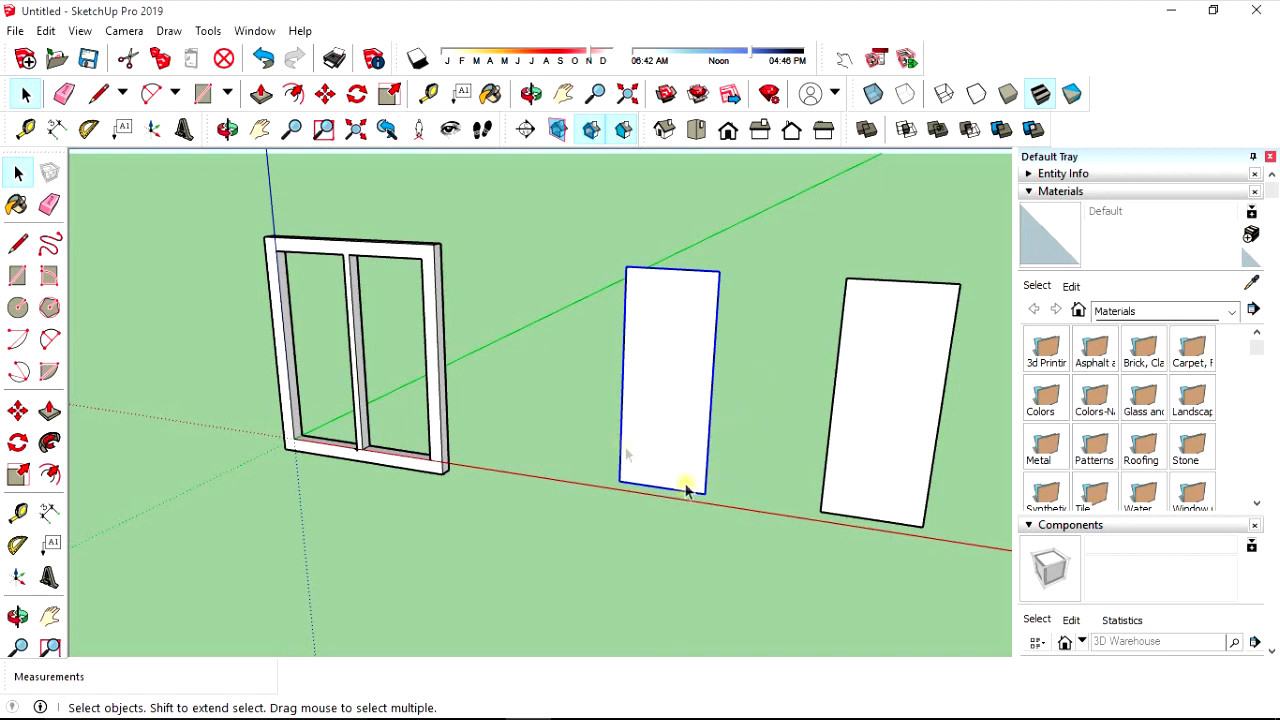
- Move panel P1 by its lower-left corner to the lower-left inner corner of the frame's left opening
{"action": "left_click", "coordinate": [20, 413]}
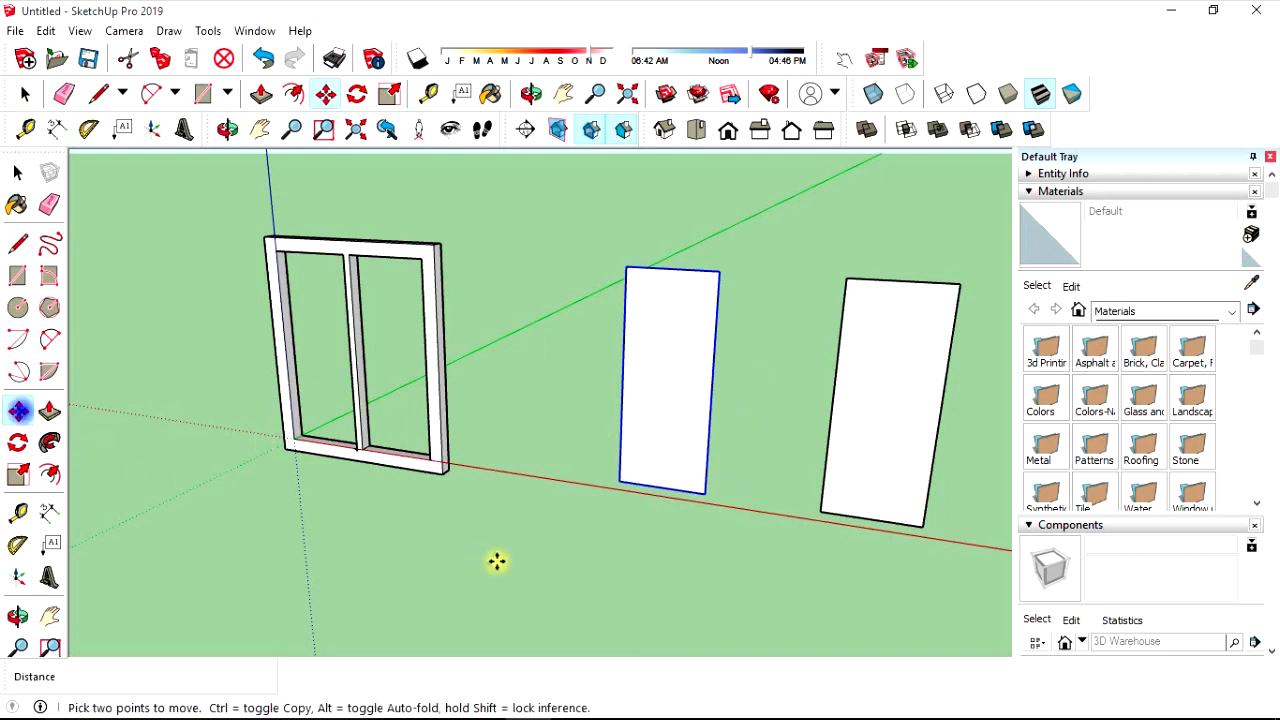
{"action": "left_click", "coordinate": [618, 486]}
{"action": "scroll", "coordinate": [309, 429], "scroll_direction": "up", "scroll_amount": 5}
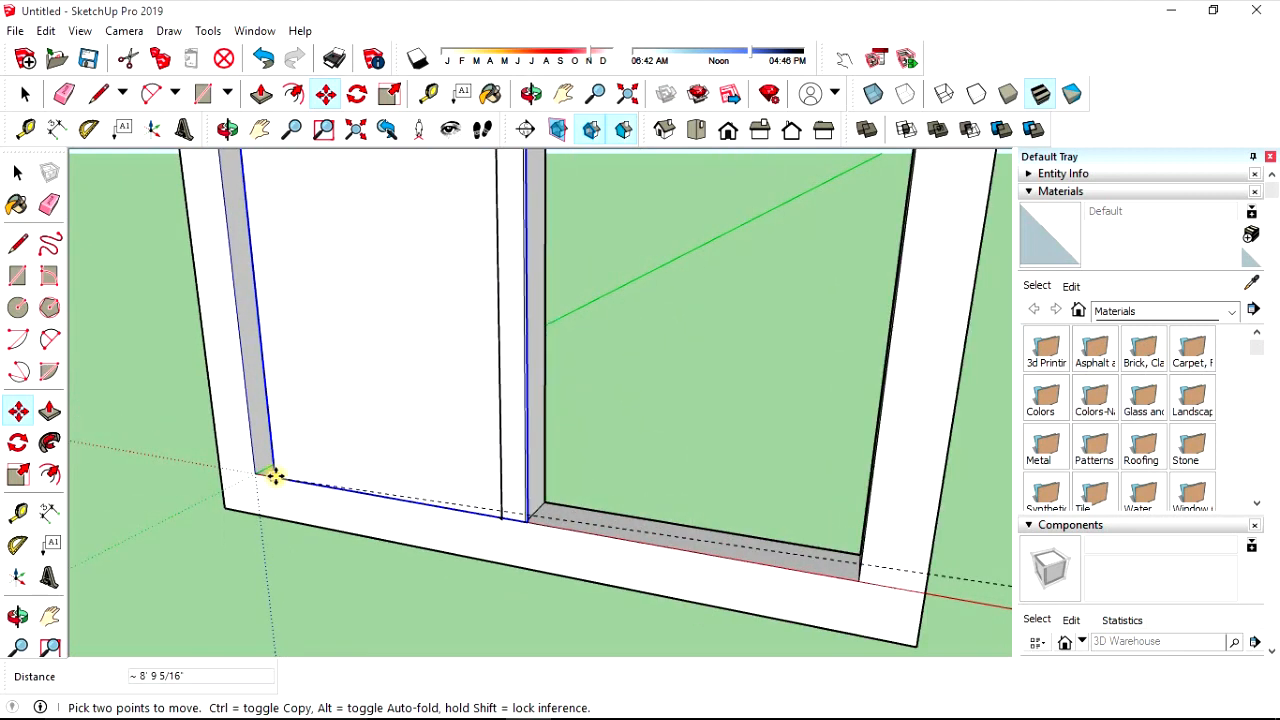
{"action": "left_click", "coordinate": [257, 466]}
{"action": "scroll", "coordinate": [277, 474], "scroll_direction": "down", "scroll_amount": 4}
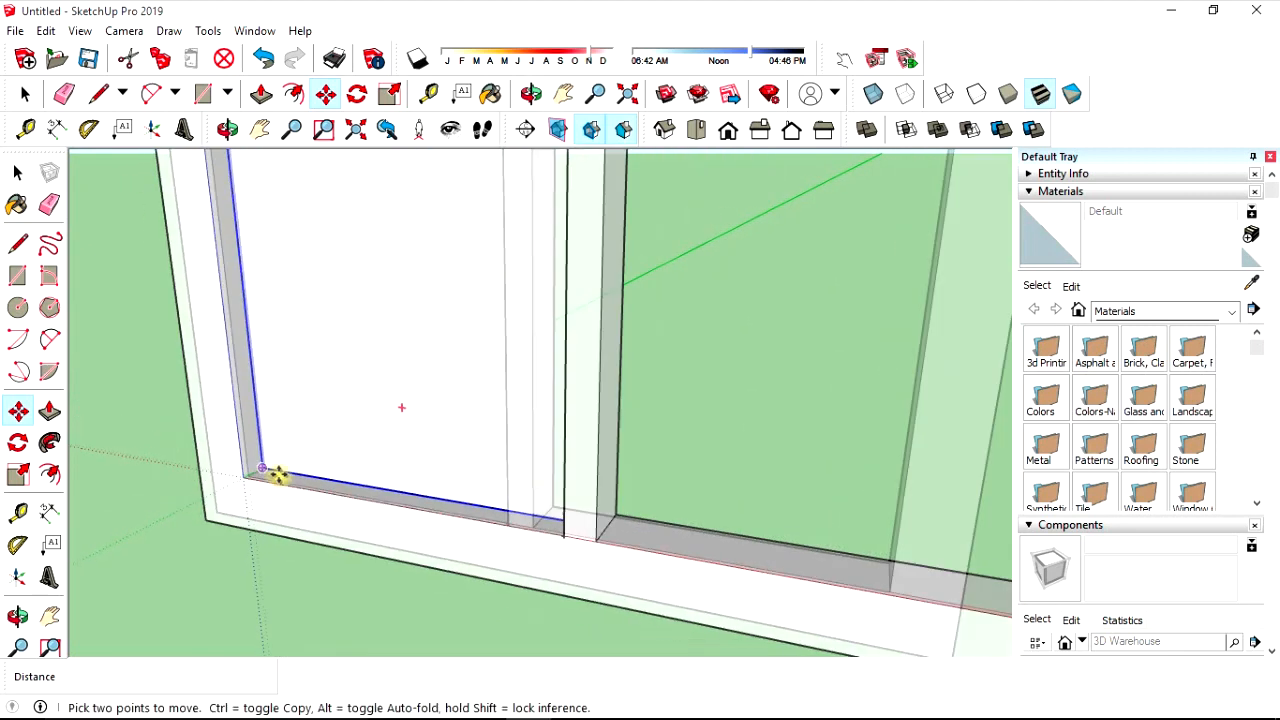
{"action": "scroll", "coordinate": [437, 523], "scroll_direction": "down", "scroll_amount": 5}
{"action": "key", "text": "space"}
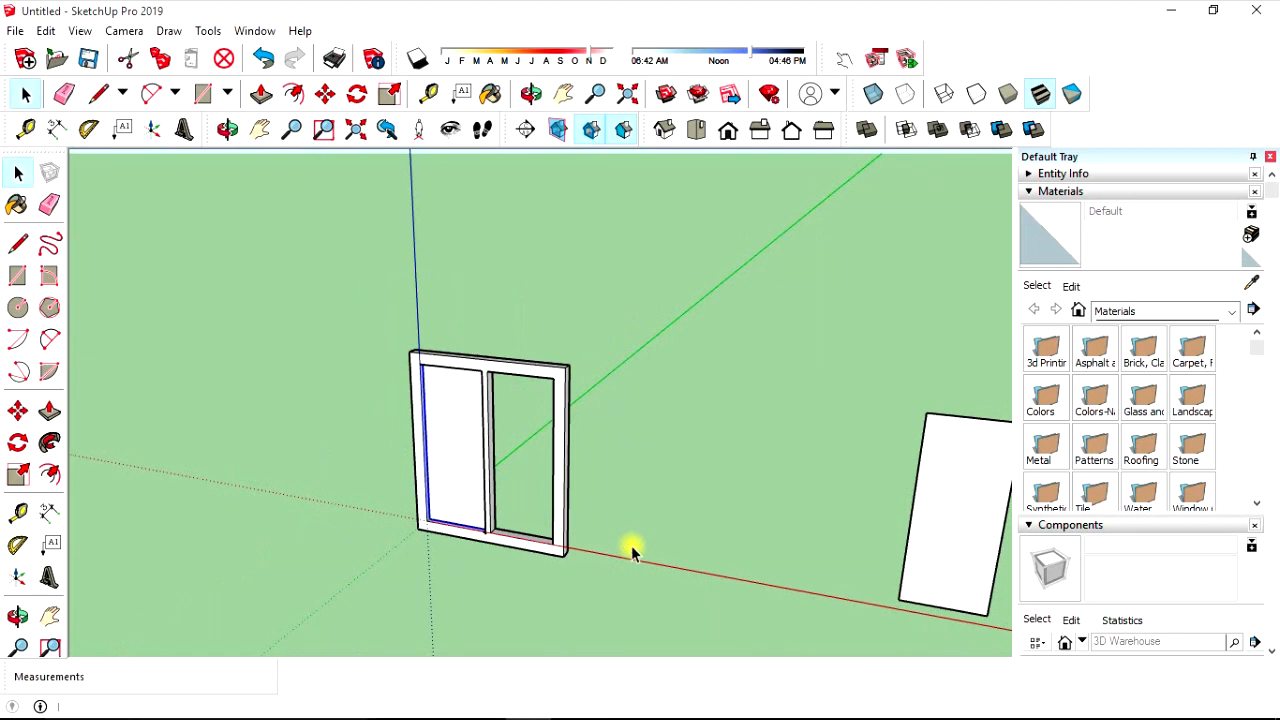
- Make the remaining panel group outside the frame a component named P2
{"action": "right_click", "coordinate": [971, 457]}
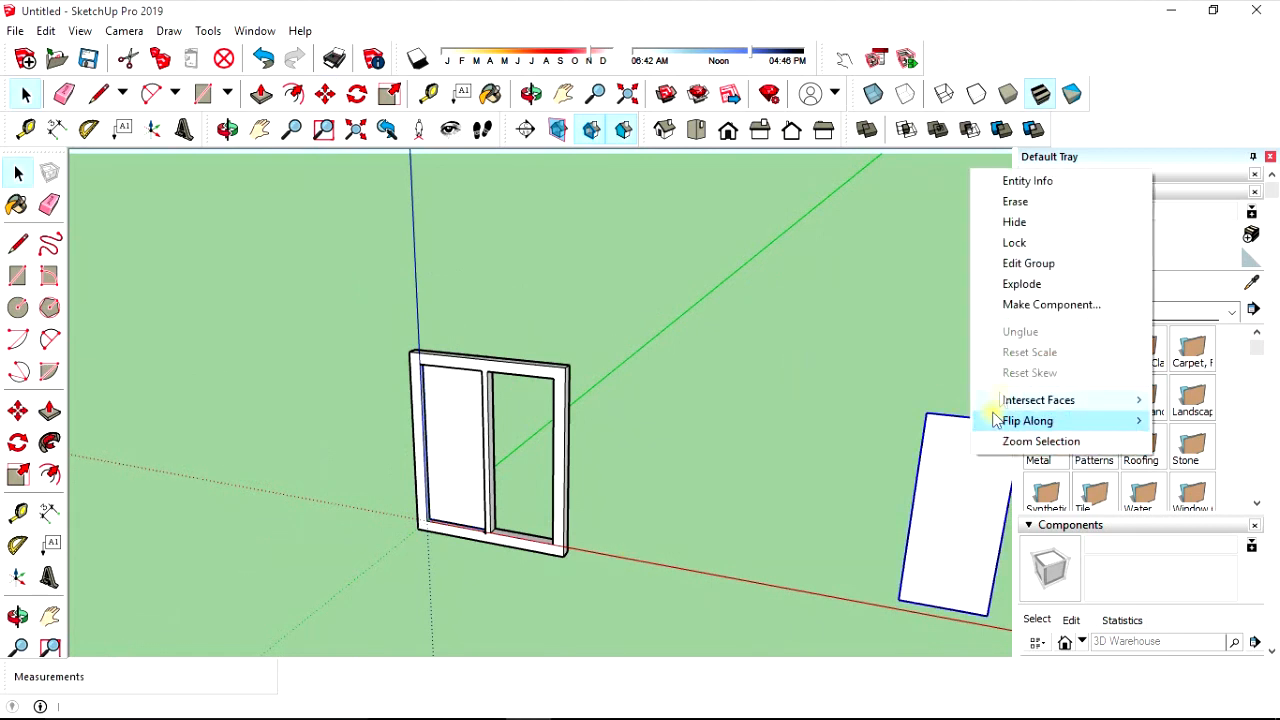
{"action": "left_click", "coordinate": [1020, 307]}
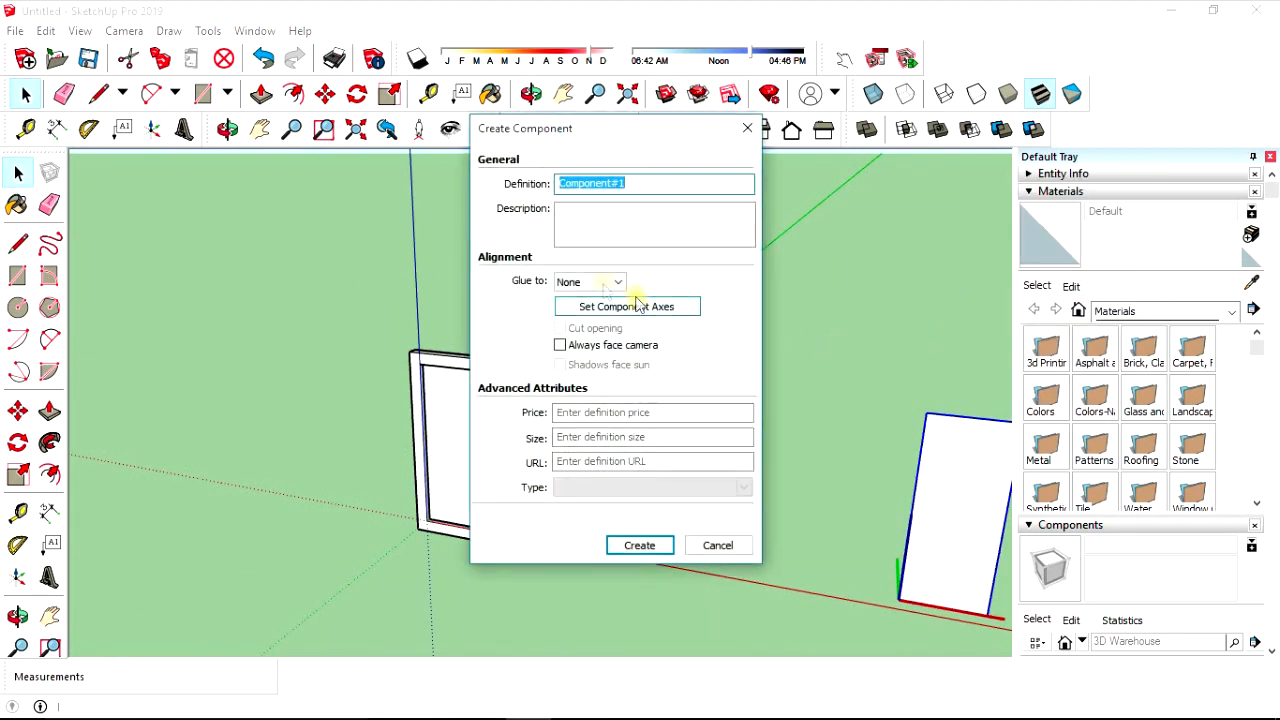
{"action": "type", "text": "P2"}
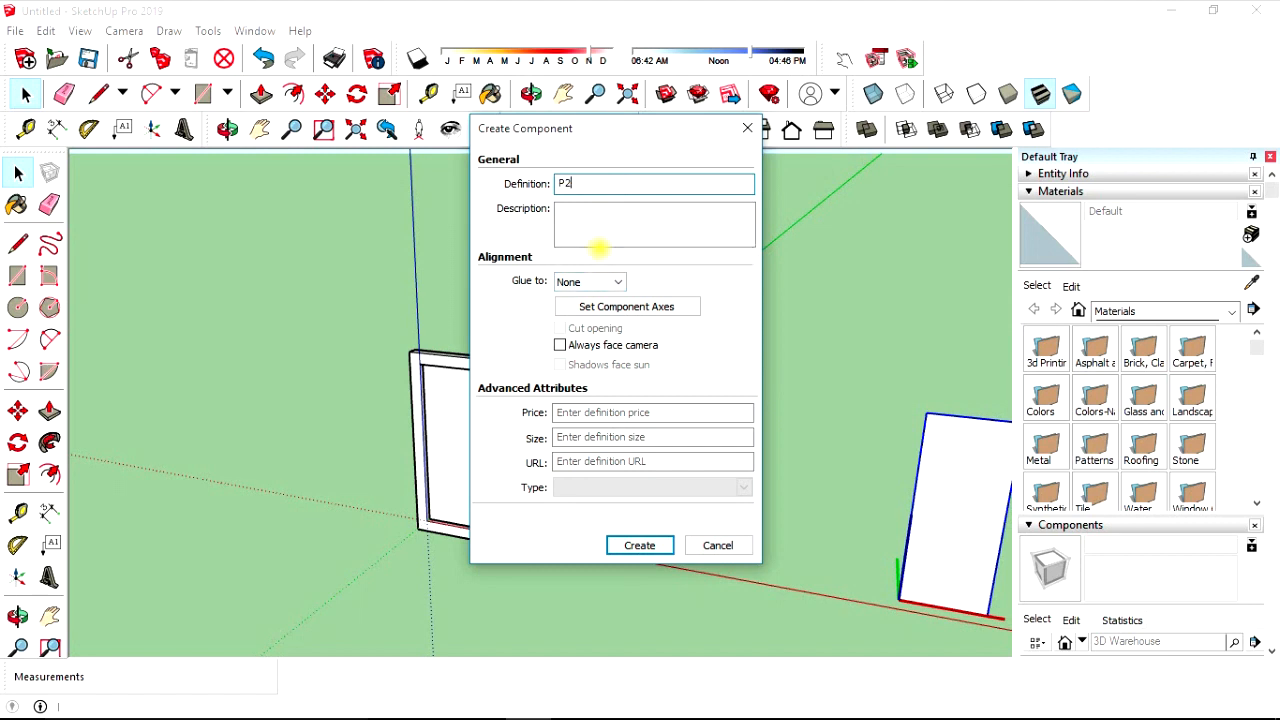
{"action": "key", "text": "Return"}
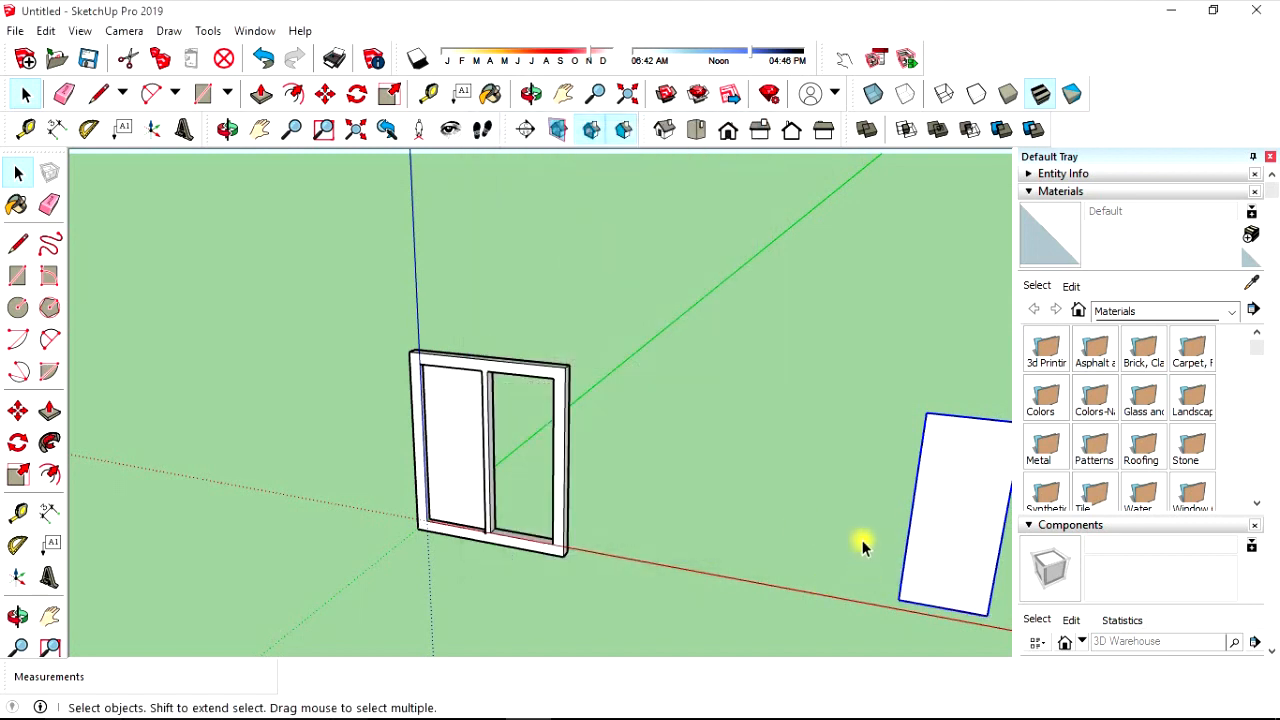
- Change the axes of component P2, placing the origin at its lower-right corner and aligning to the red and green axes
{"action": "left_click", "coordinate": [260, 129]}
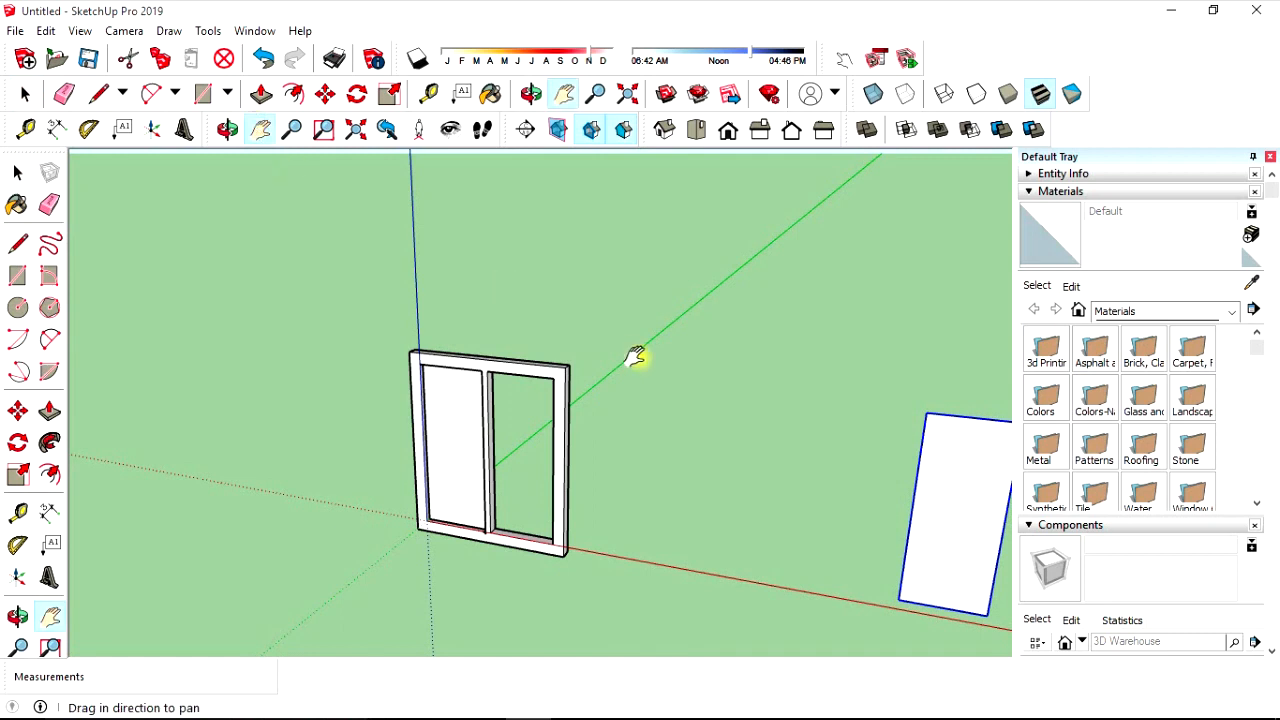
{"action": "left_click_drag", "start_coordinate": [640, 354], "coordinate": [475, 248]}
{"action": "key", "text": "space"}
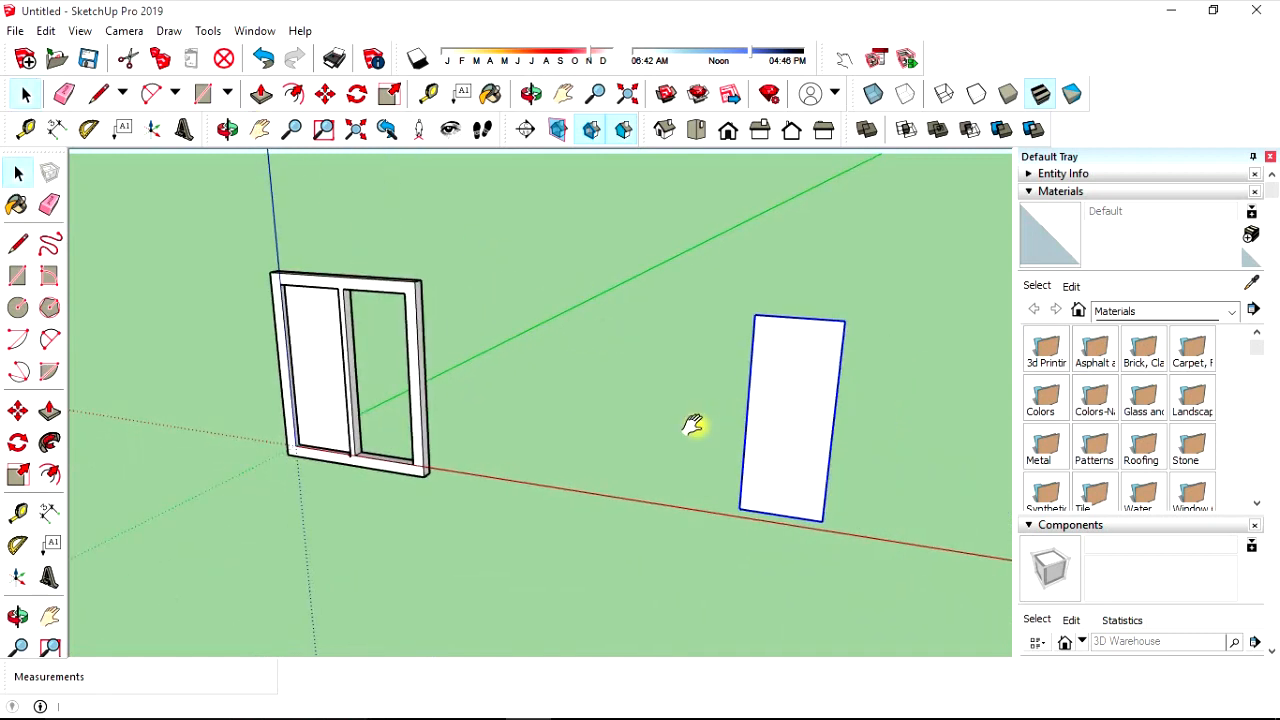
{"action": "right_click", "coordinate": [775, 402]}
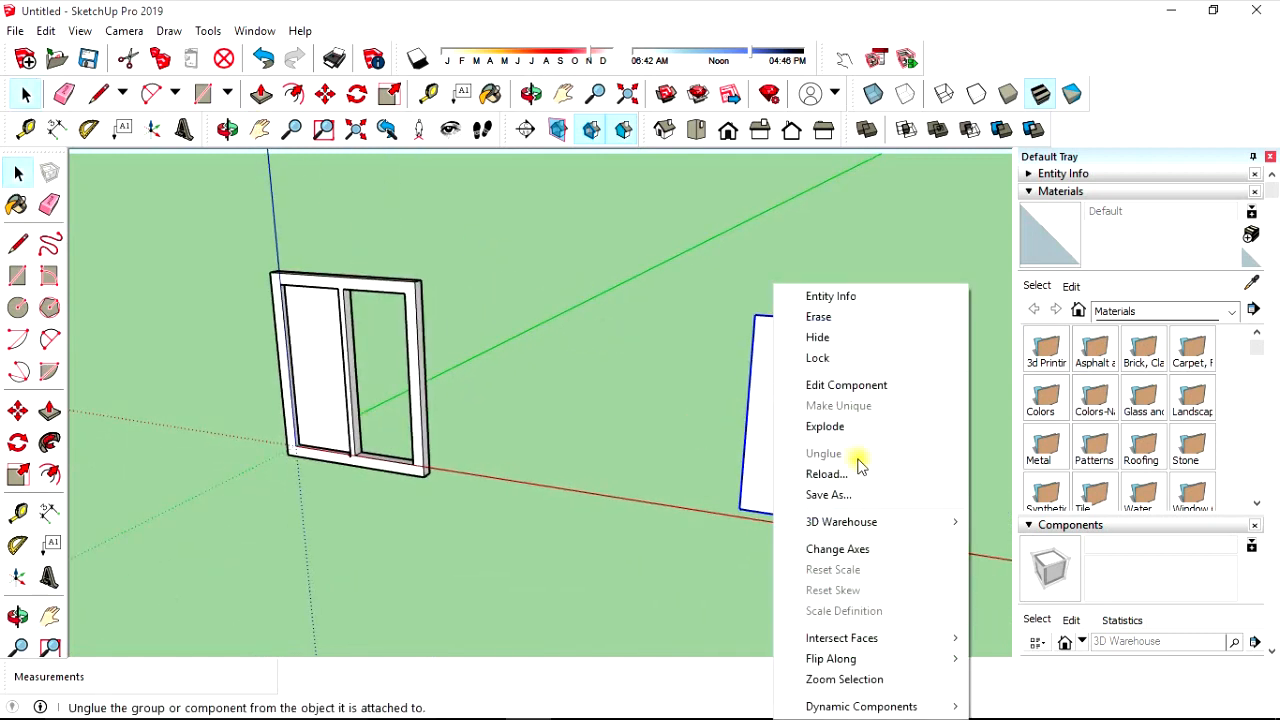
{"action": "left_click", "coordinate": [848, 550]}
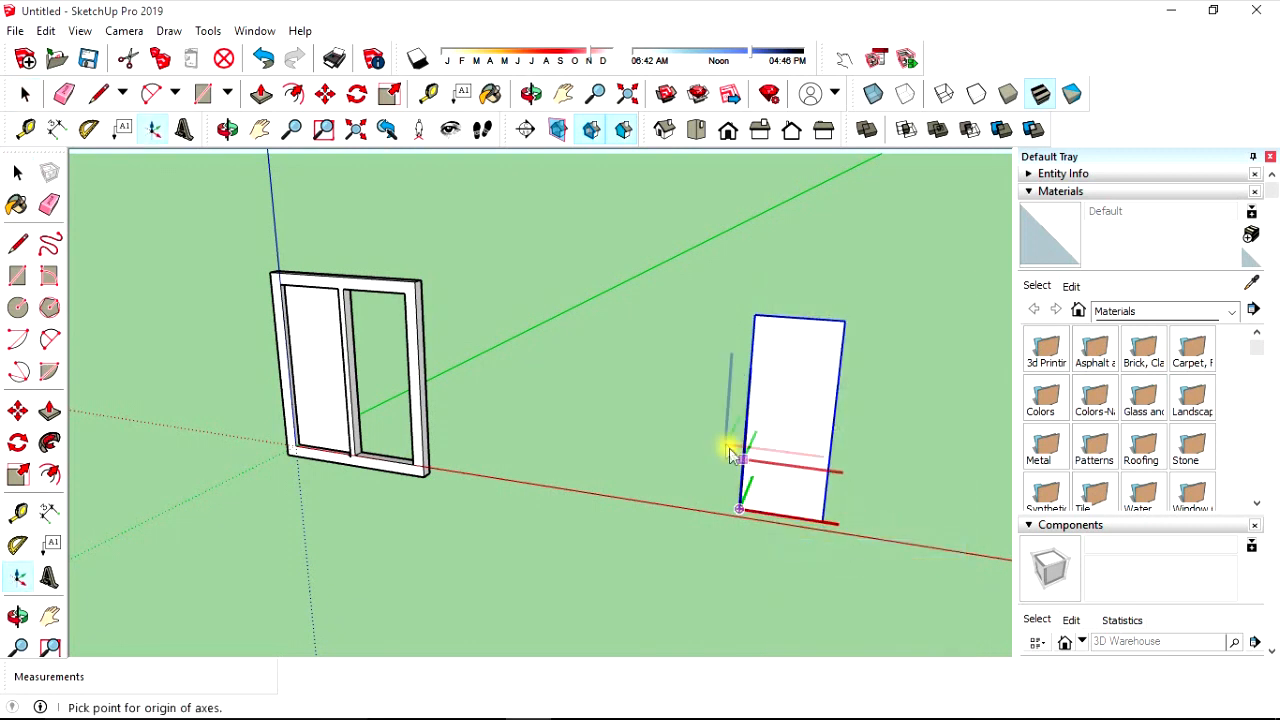
{"action": "left_click", "coordinate": [822, 528]}
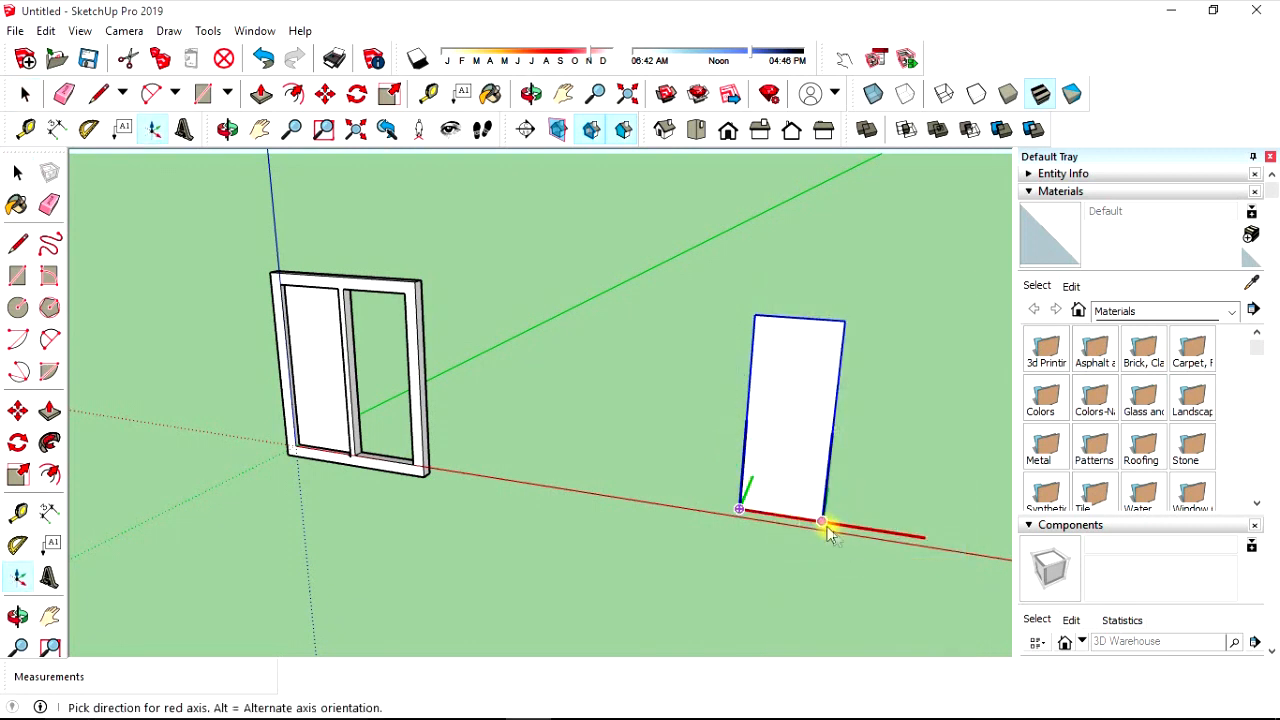
{"action": "left_click", "coordinate": [951, 550]}
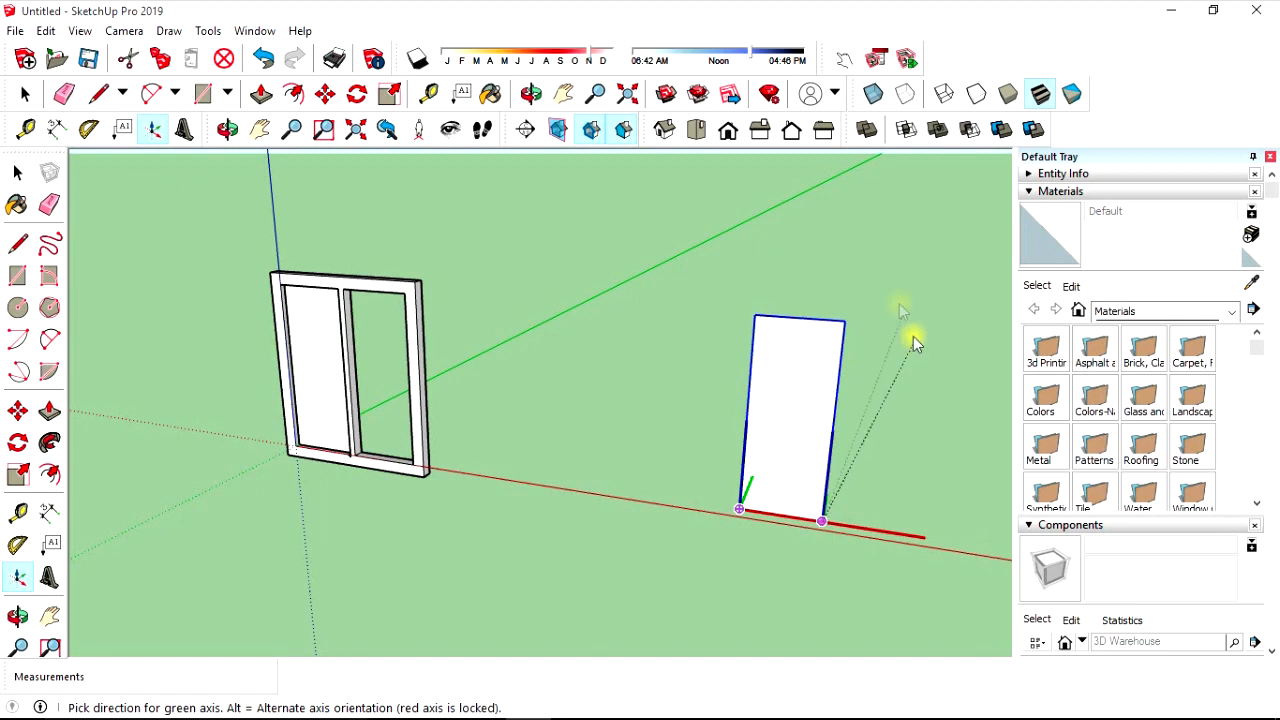
{"action": "left_click", "coordinate": [873, 268]}
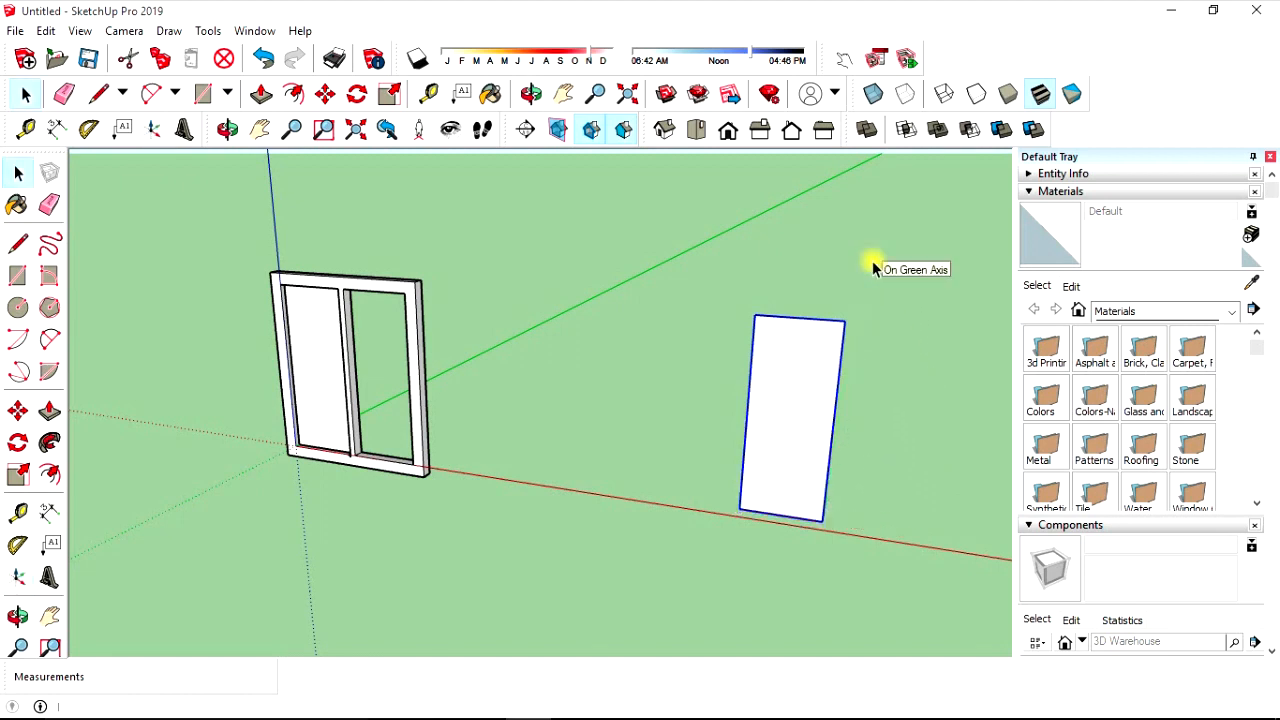
- Move panel P2 by its lower-right corner to the lower-right inner corner of the frame's right opening
{"action": "left_click", "coordinate": [17, 411]}
{"action": "left_click", "coordinate": [822, 522]}
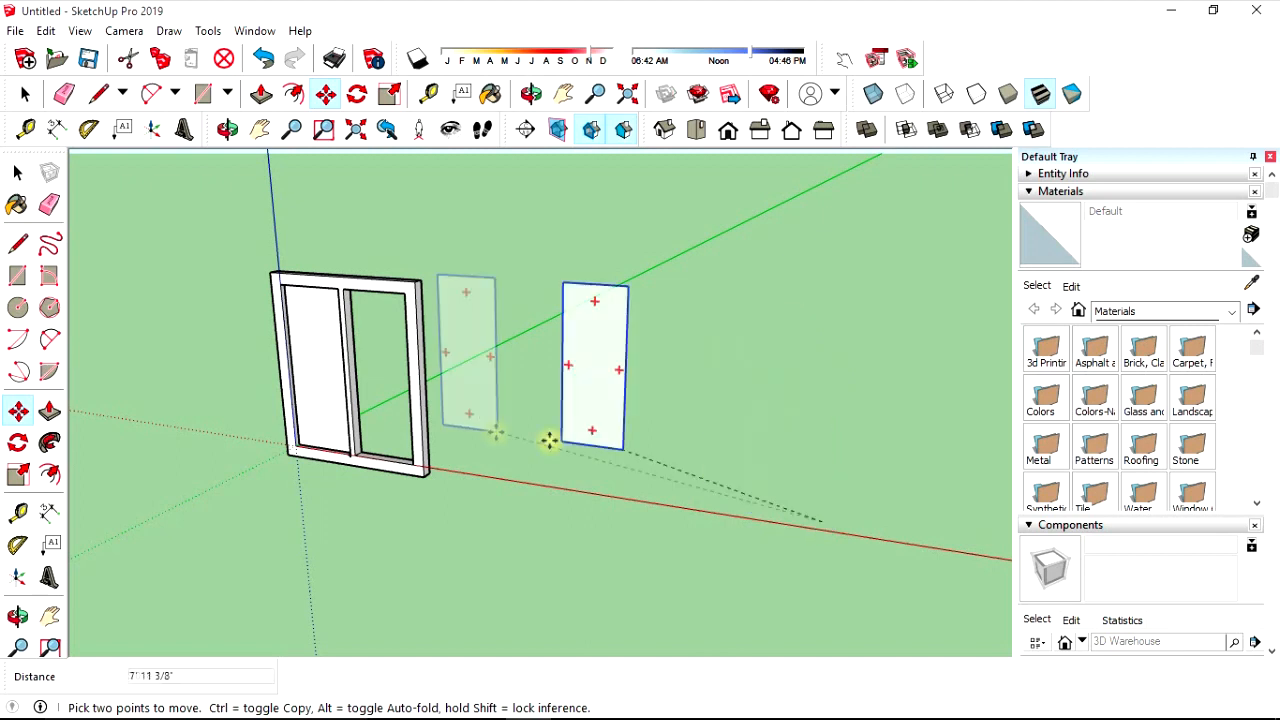
{"action": "middle_click_drag", "start_coordinate": [374, 457], "coordinate": [686, 521]}
{"action": "scroll", "coordinate": [563, 503], "scroll_direction": "up", "scroll_amount": 6}
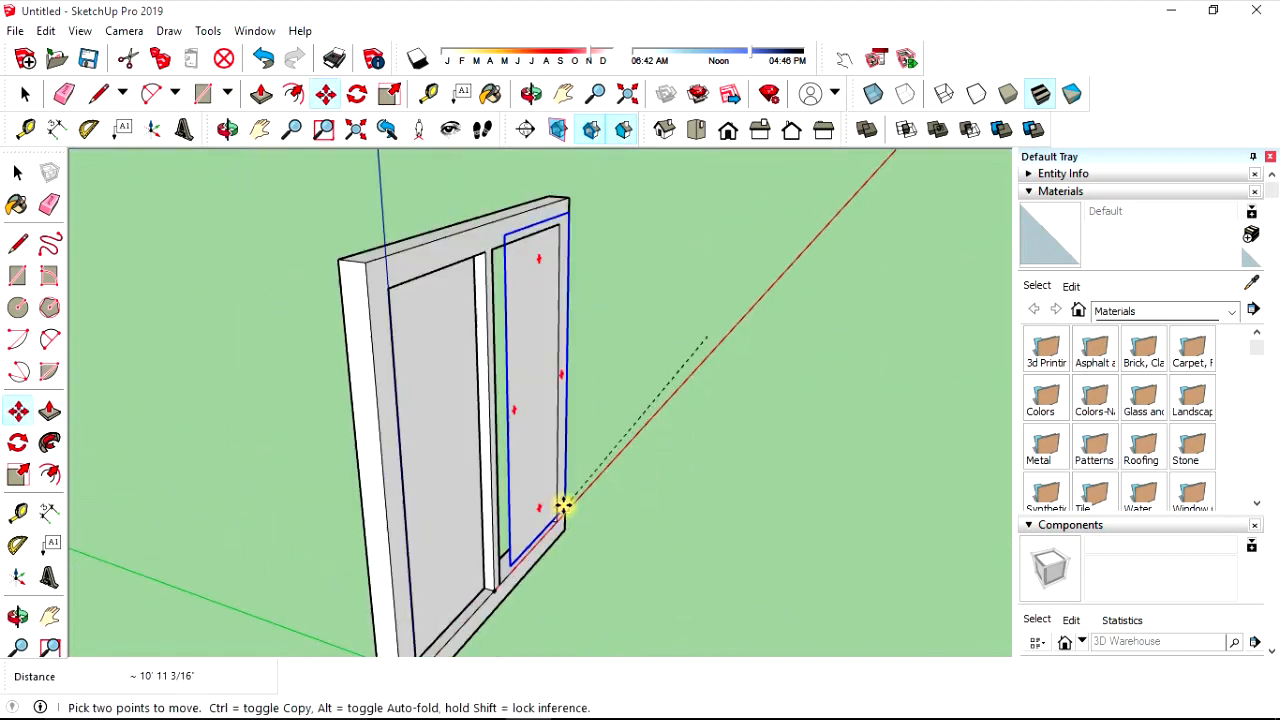
{"action": "left_click", "coordinate": [541, 529]}
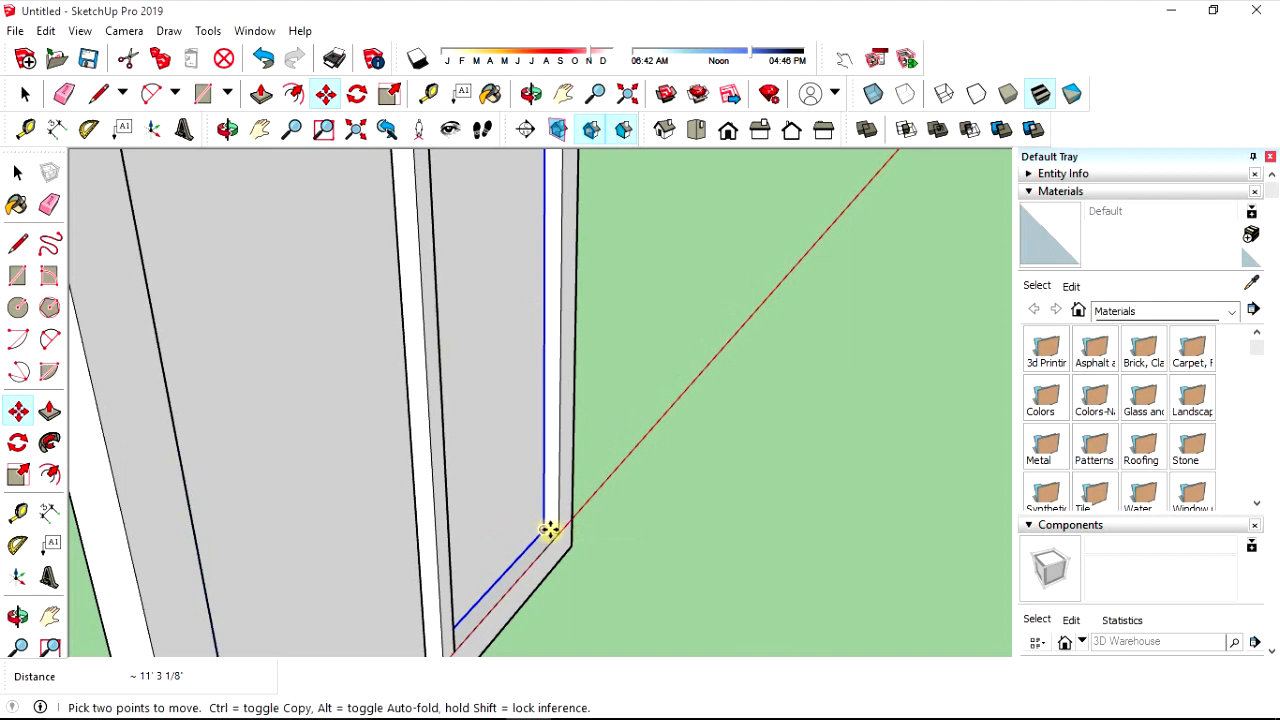
{"action": "scroll", "coordinate": [740, 494], "scroll_direction": "down", "scroll_amount": 5}
{"action": "key", "text": "space"}
{"action": "scroll", "coordinate": [740, 500], "scroll_direction": "down", "scroll_amount": 3}
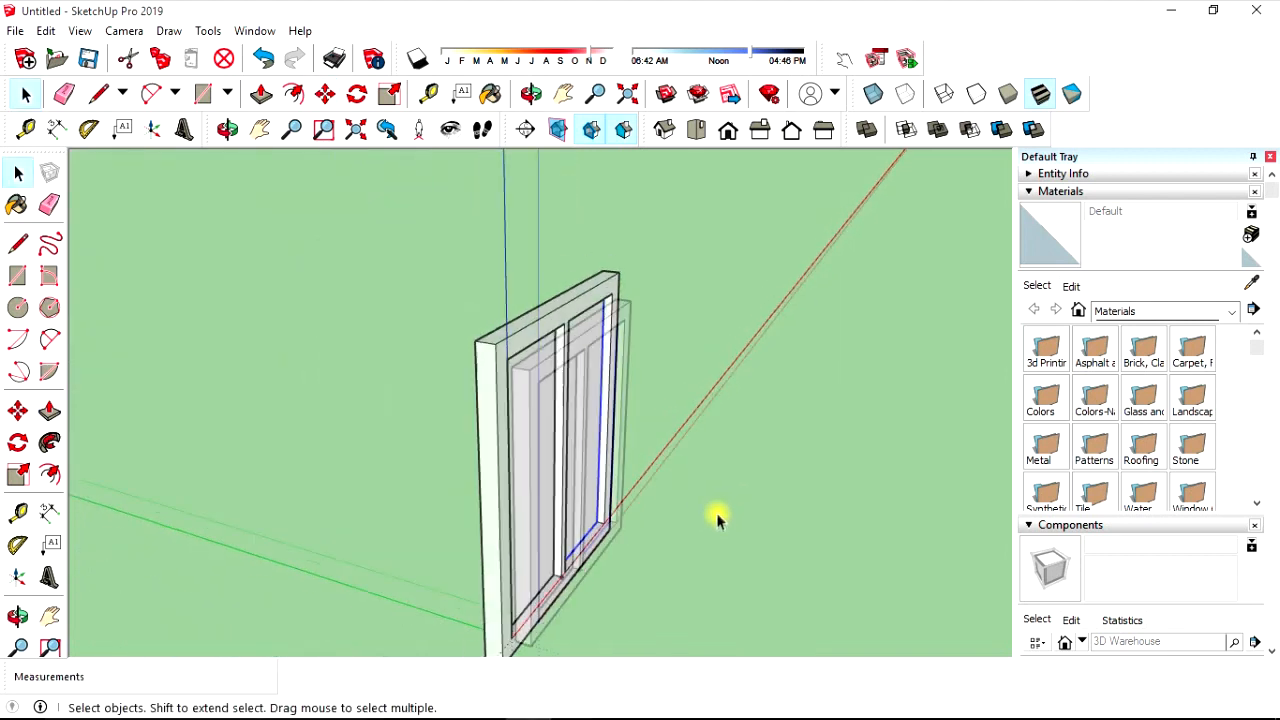
- Examine the assembled window from behind, checking how both panels sit in the frame openings
{"action": "left_click_drag", "start_coordinate": [765, 628], "coordinate": [800, 345]}
{"action": "middle_click_drag", "start_coordinate": [800, 340], "coordinate": [553, 425]}
{"action": "scroll", "coordinate": [608, 434], "scroll_direction": "up", "scroll_amount": 1}
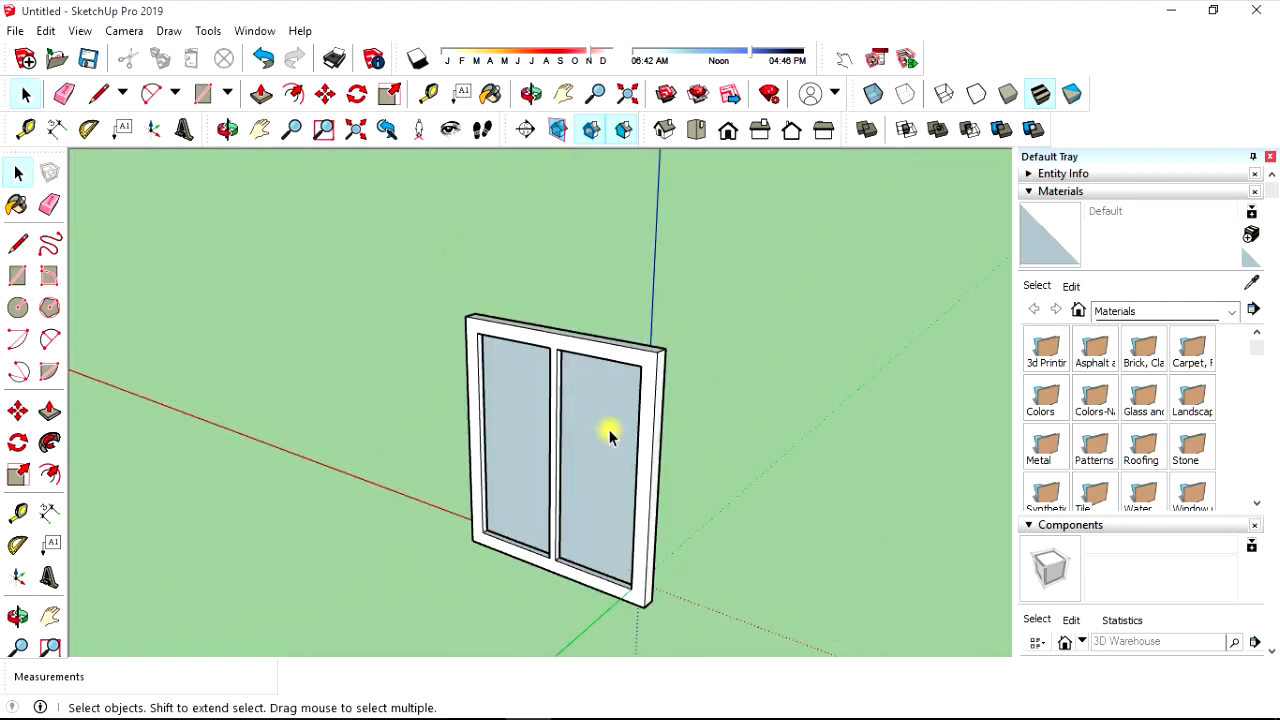
{"action": "scroll", "coordinate": [587, 560], "scroll_direction": "up", "scroll_amount": 3}
{"action": "scroll", "coordinate": [605, 460], "scroll_direction": "up", "scroll_amount": 2}
{"action": "scroll", "coordinate": [596, 370], "scroll_direction": "down", "scroll_amount": 2}
{"action": "scroll", "coordinate": [608, 328], "scroll_direction": "up", "scroll_amount": 4}
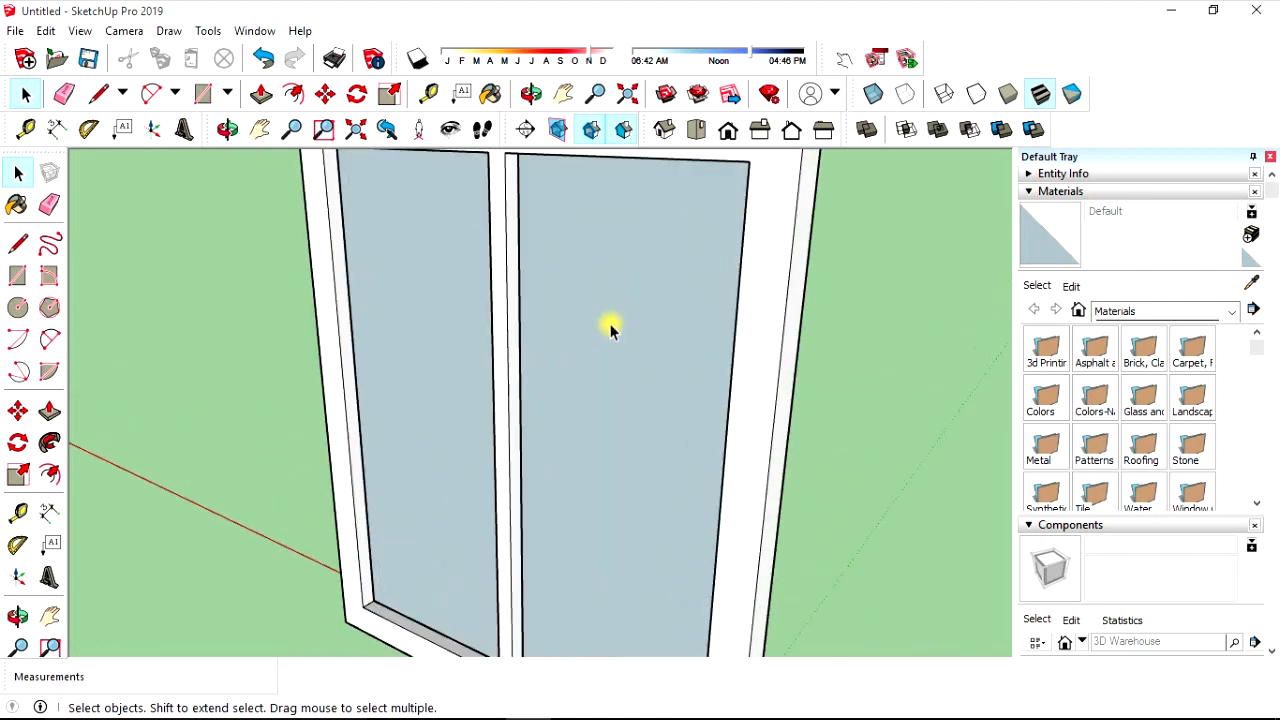
{"action": "scroll", "coordinate": [609, 328], "scroll_direction": "down", "scroll_amount": 1}
{"action": "scroll", "coordinate": [609, 328], "scroll_direction": "up", "scroll_amount": 4}
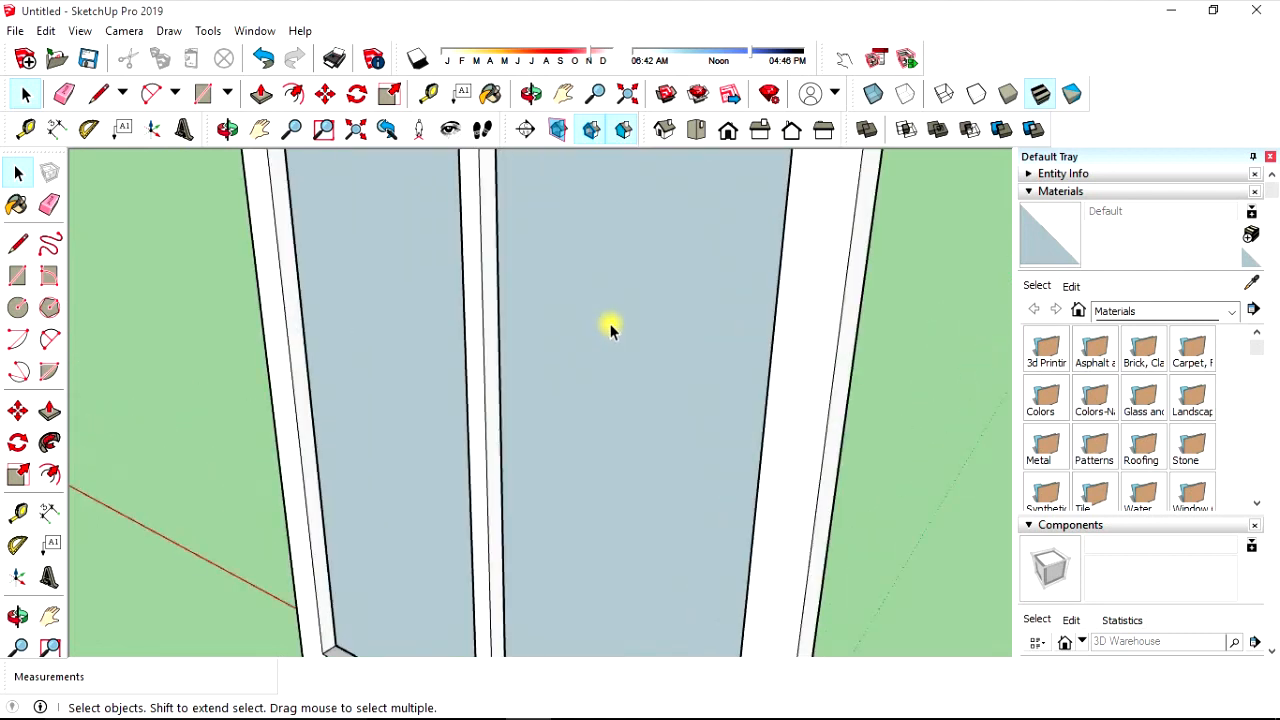
{"action": "scroll", "coordinate": [616, 340], "scroll_direction": "down", "scroll_amount": 4}
- Open panel P1 for editing and draw two small rectangles on its back face, the upper one about 2 1/2" square
{"action": "left_click", "coordinate": [319, 326]}
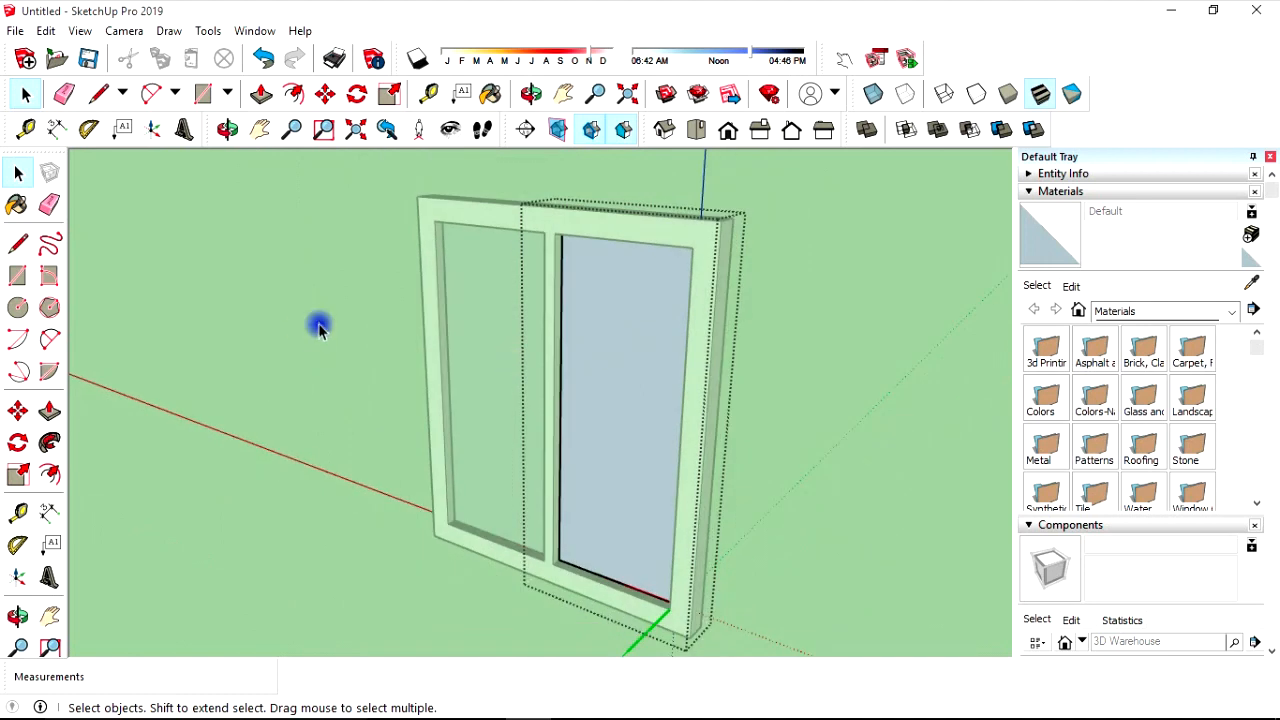
{"action": "left_click", "coordinate": [264, 314]}
{"action": "double_click", "coordinate": [617, 346]}
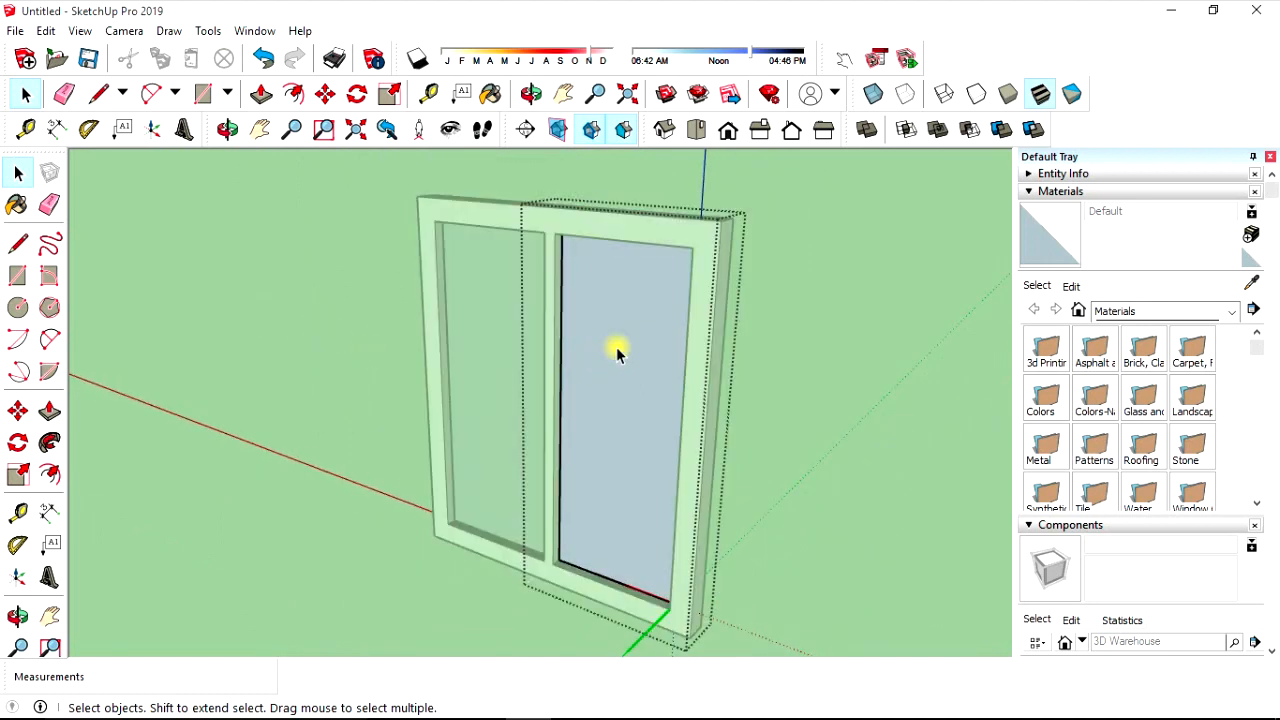
{"action": "scroll", "coordinate": [620, 346], "scroll_direction": "up", "scroll_amount": 3}
{"action": "middle_click_drag", "start_coordinate": [669, 403], "coordinate": [614, 409]}
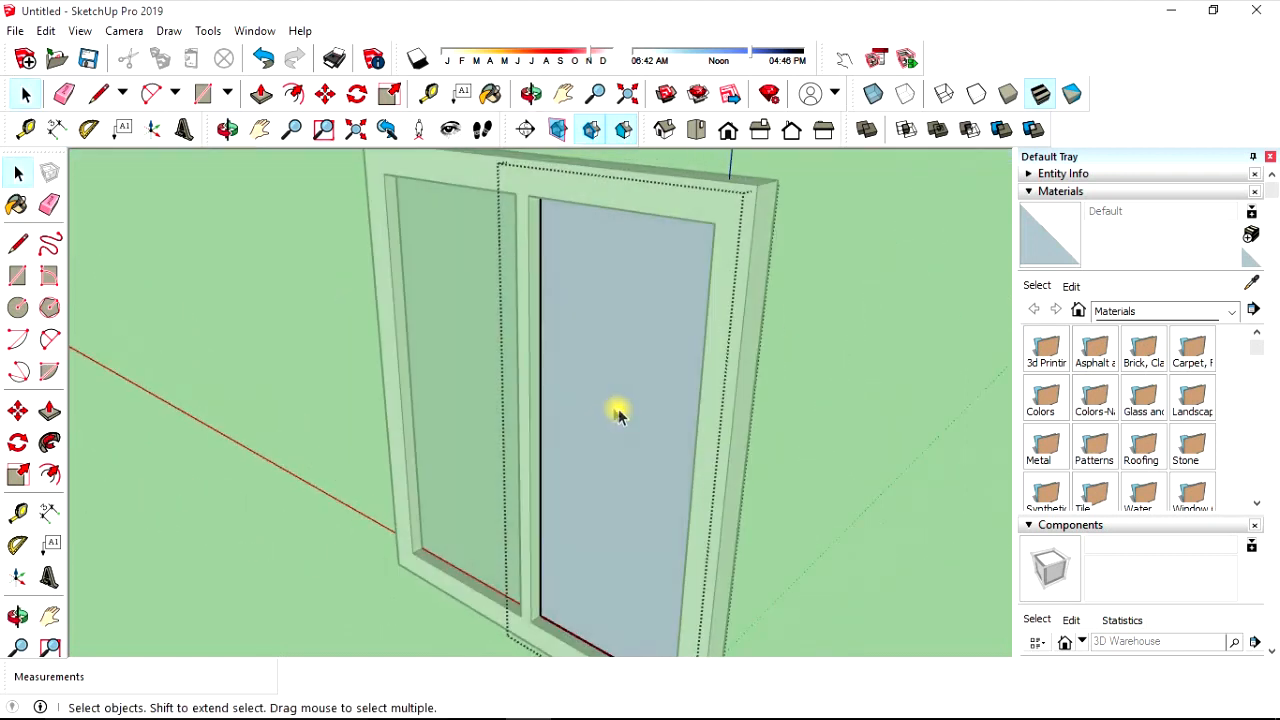
{"action": "left_click", "coordinate": [17, 275]}
{"action": "left_click", "coordinate": [597, 349]}
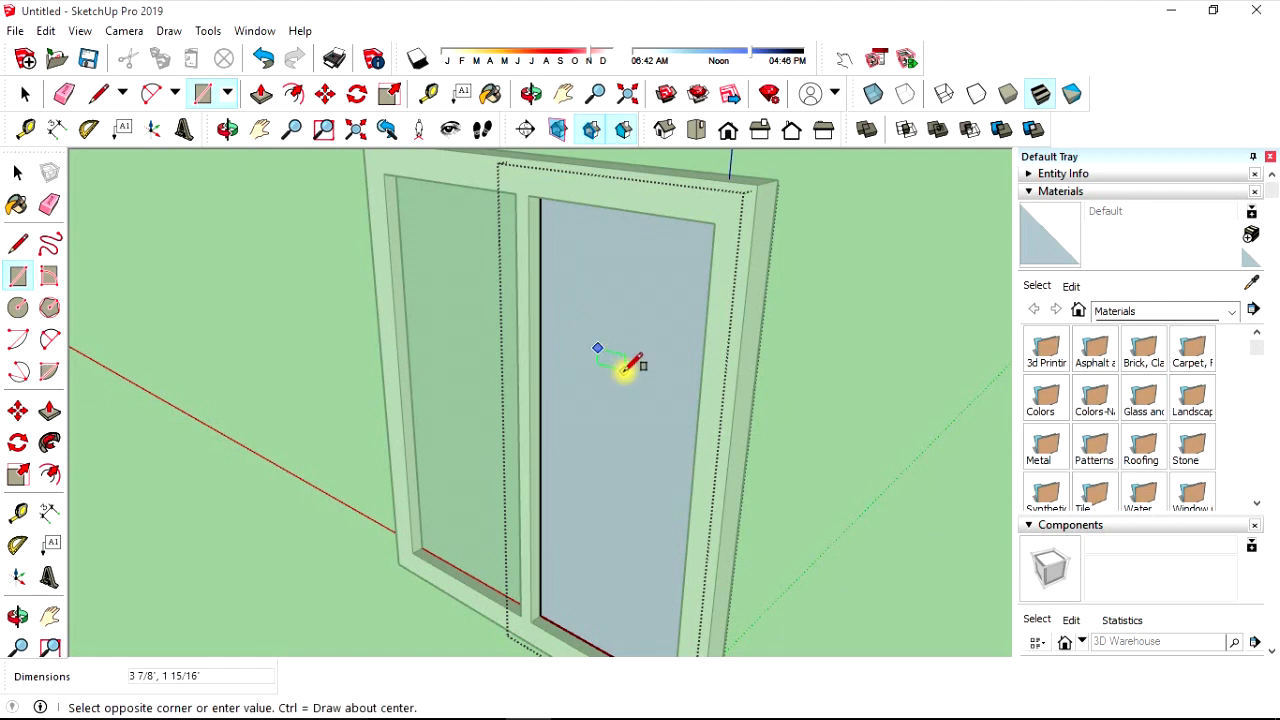
{"action": "left_click", "coordinate": [614, 368]}
{"action": "left_click", "coordinate": [631, 317]}
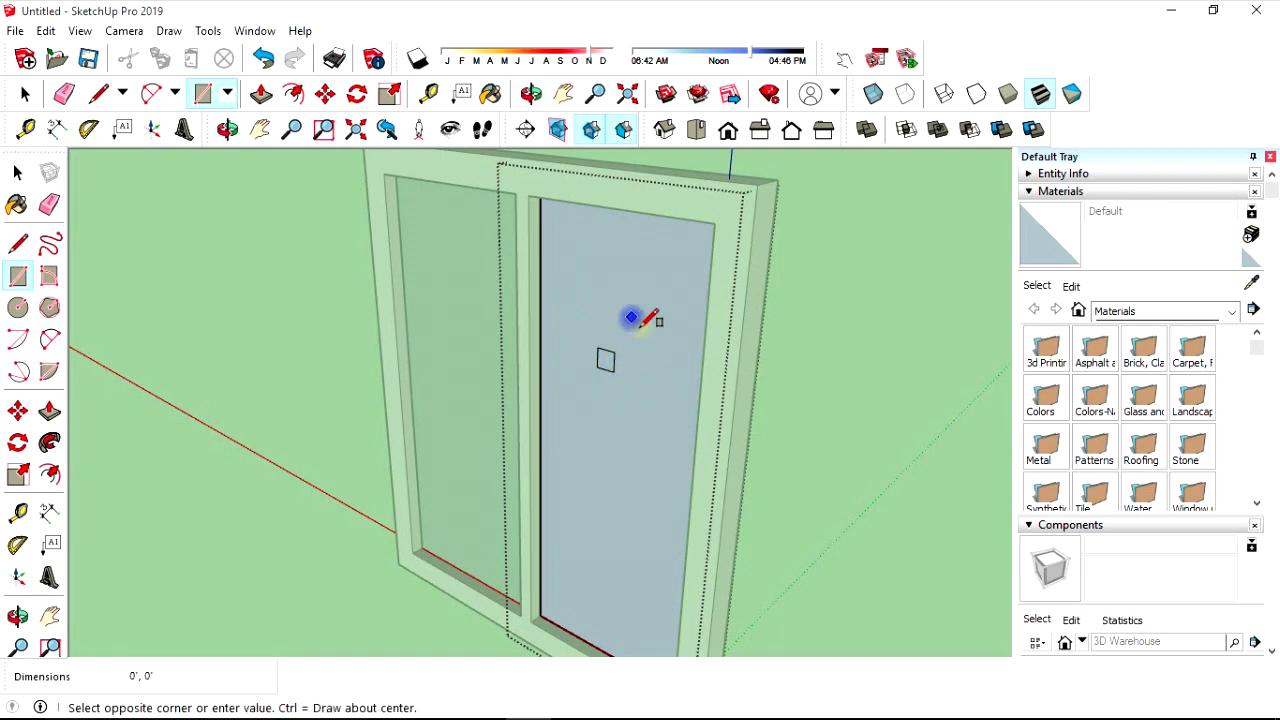
{"action": "left_click", "coordinate": [650, 344]}
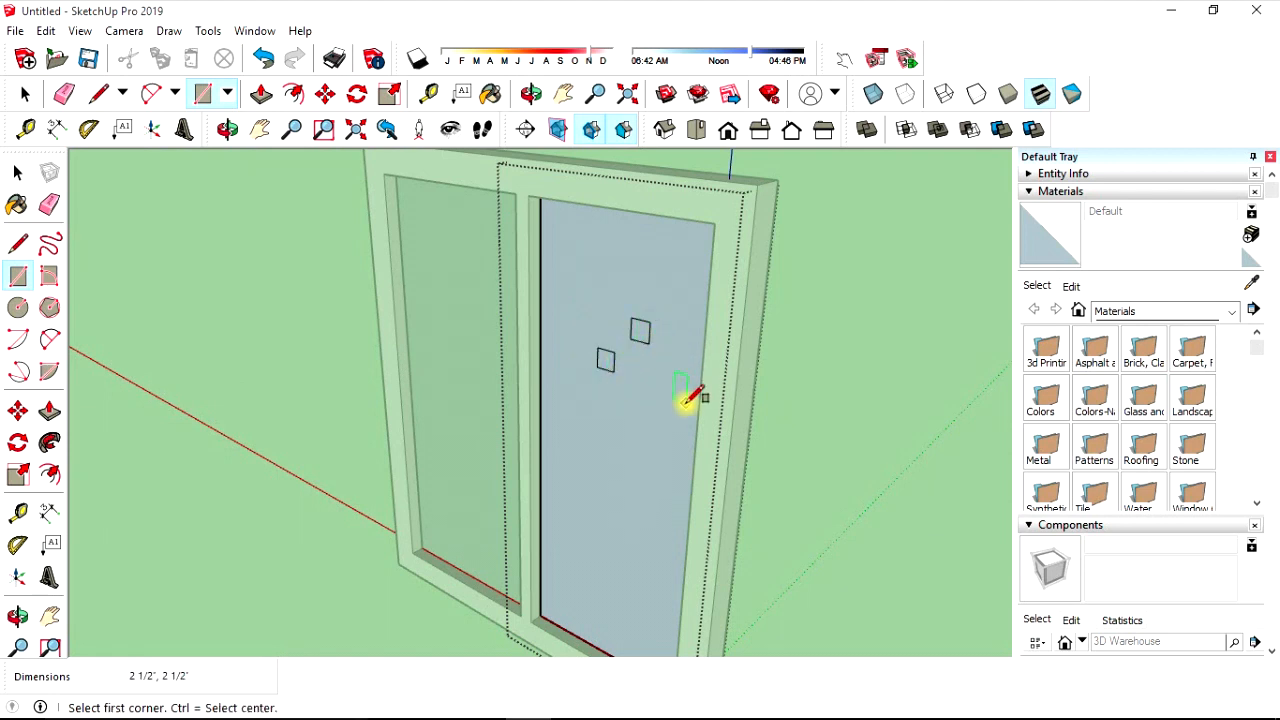
{"action": "key", "text": "space"}
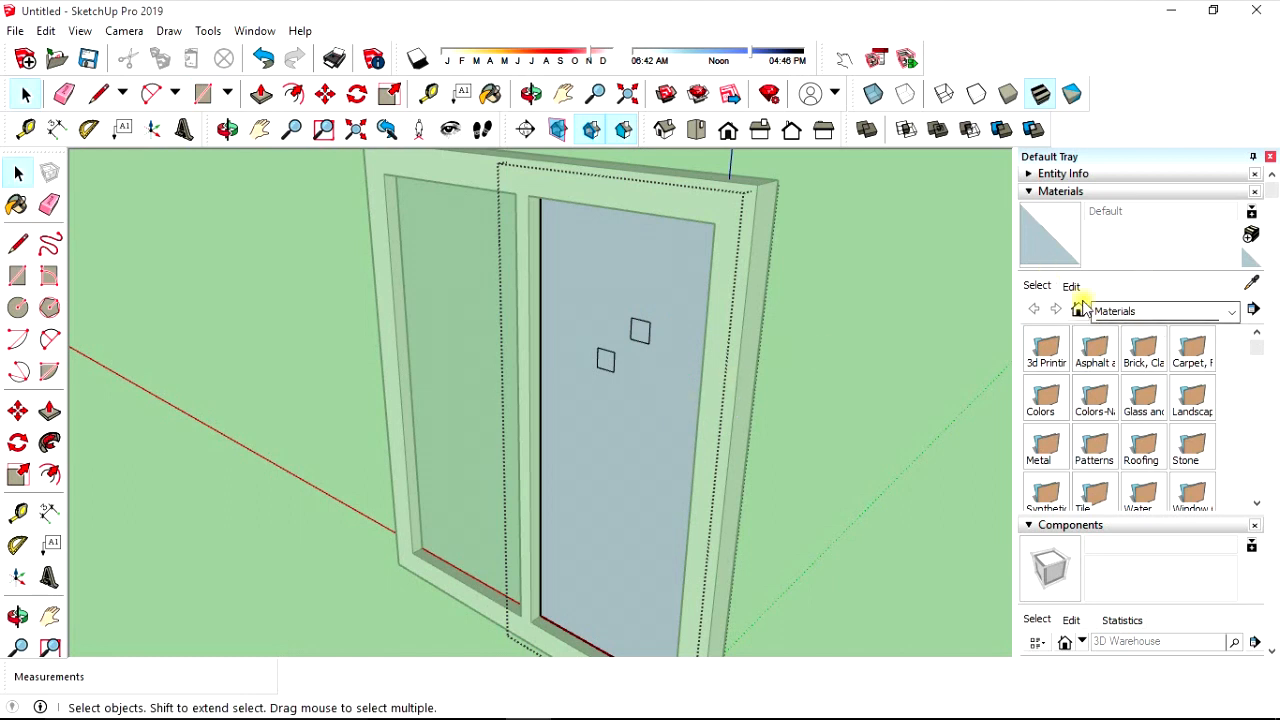
- Collapse the Components and Layers sections of the tray and show the Metal material collection
{"action": "left_click", "coordinate": [1047, 193]}
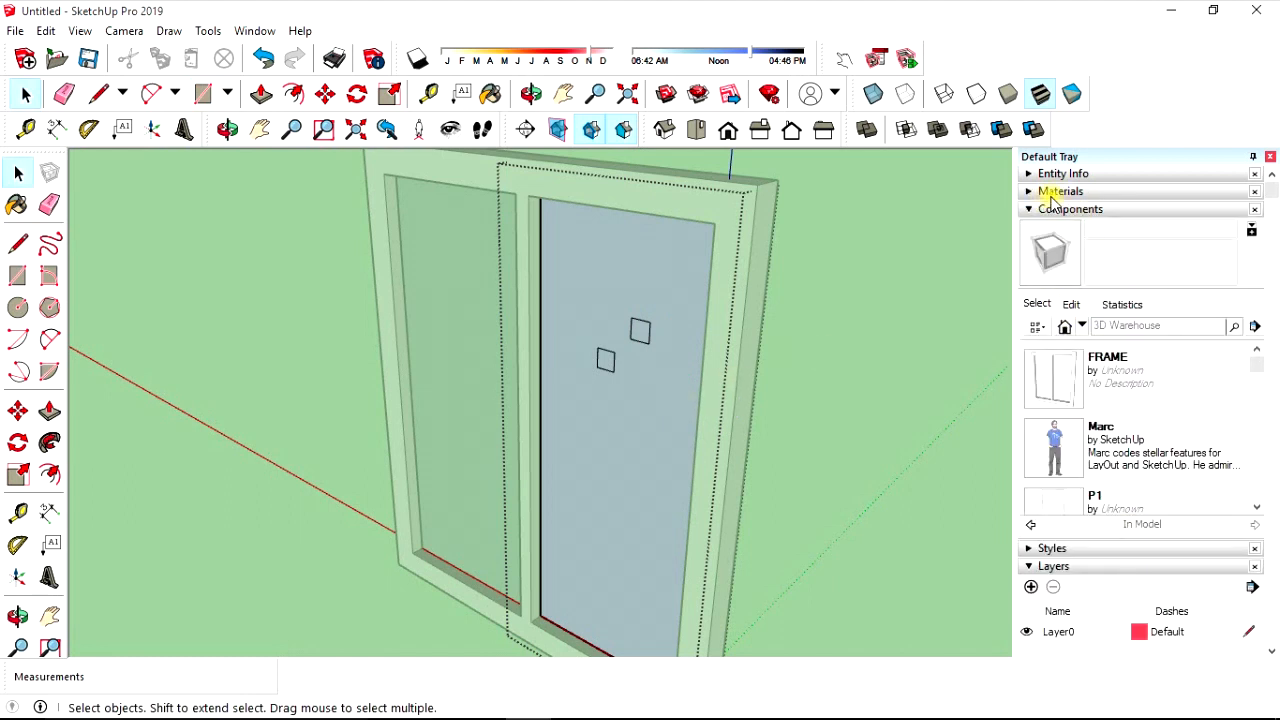
{"action": "left_click", "coordinate": [1057, 209]}
{"action": "left_click", "coordinate": [1051, 246]}
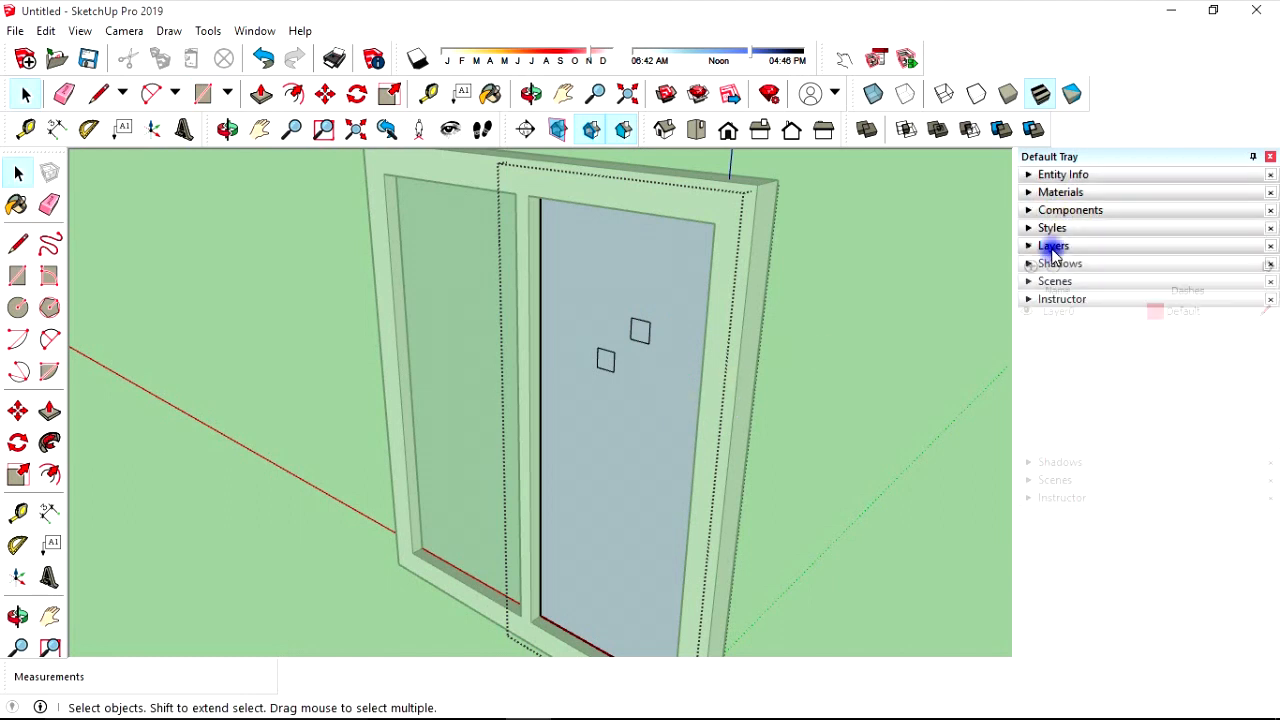
{"action": "left_click", "coordinate": [1033, 195]}
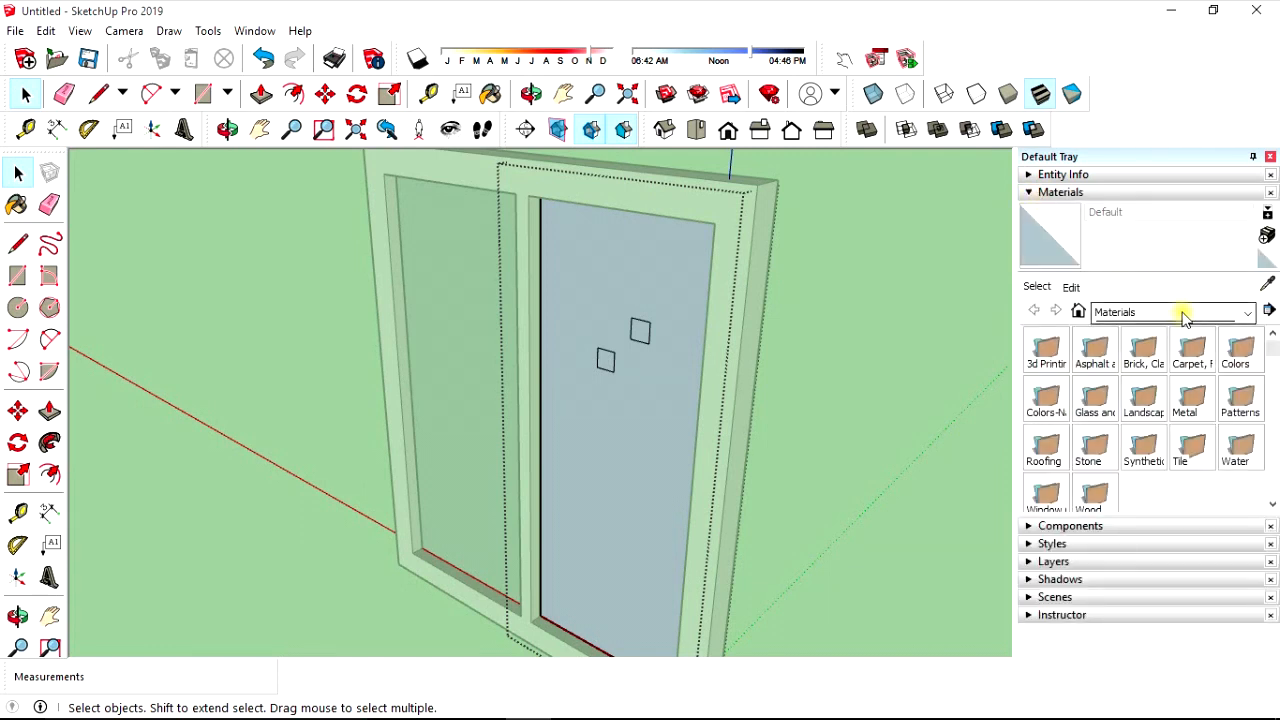
{"action": "left_click", "coordinate": [1246, 313]}
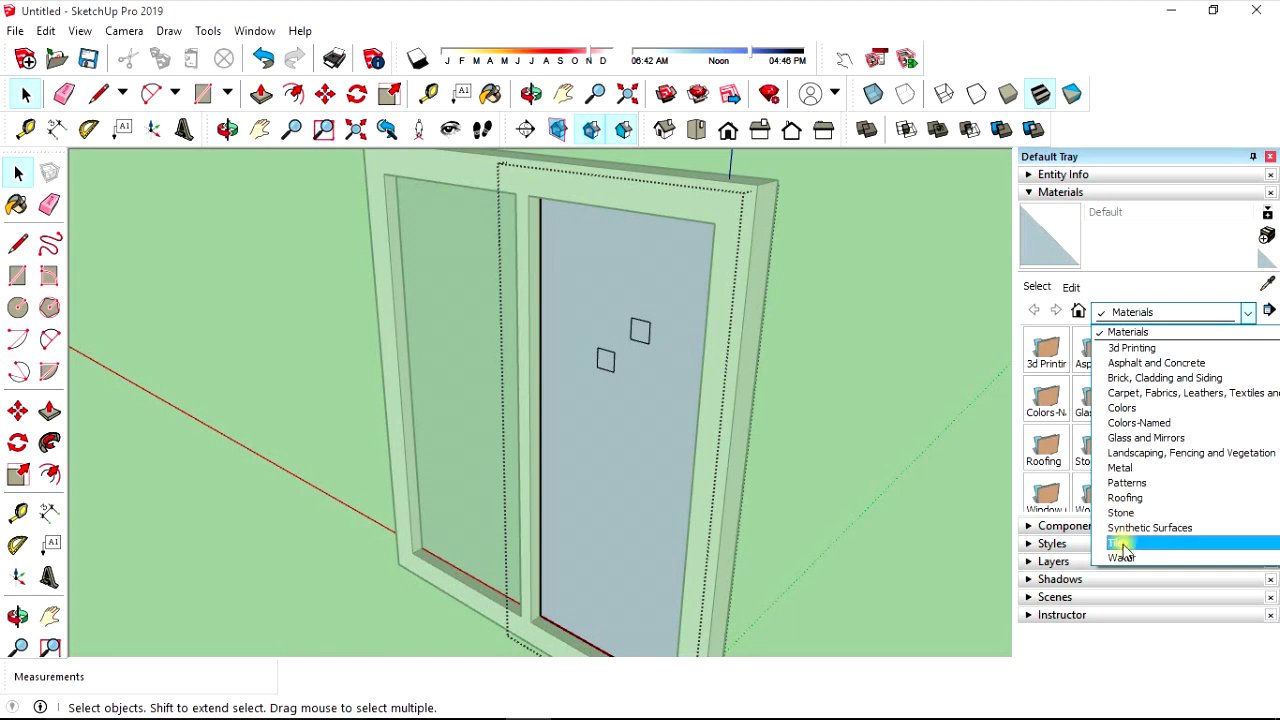
{"action": "left_click", "coordinate": [1146, 464]}
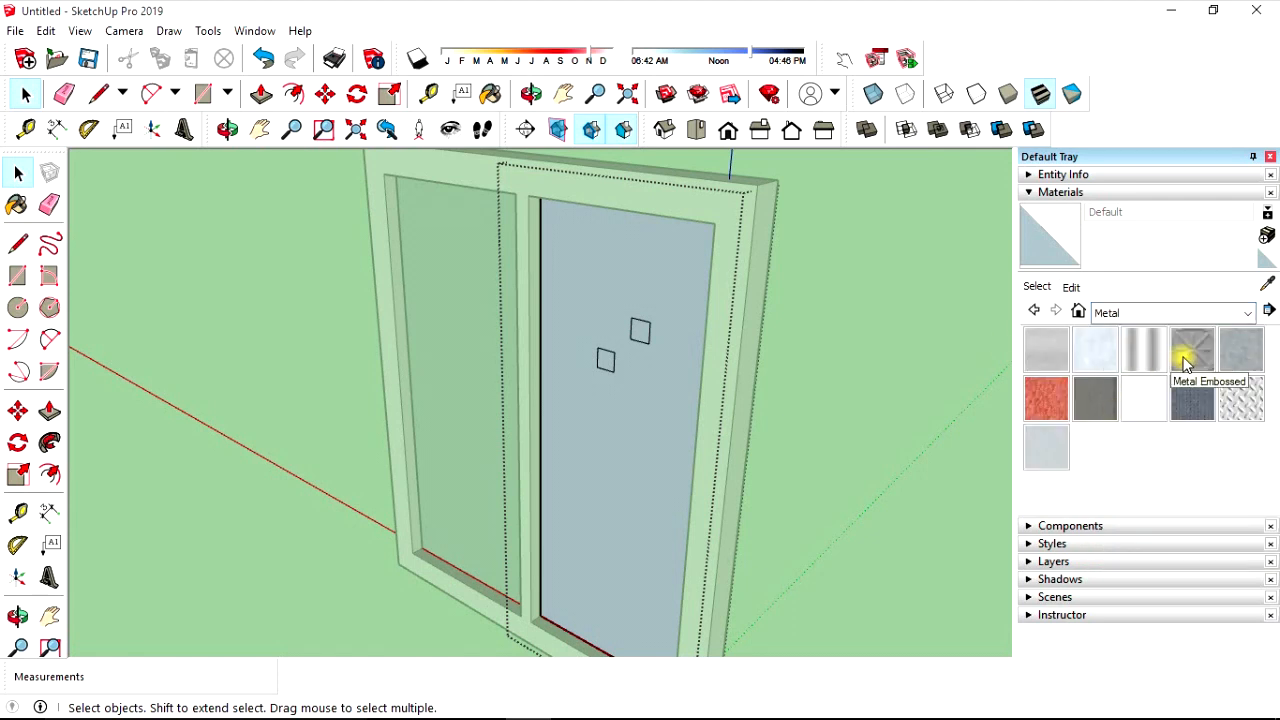
- Paint the upper rectangle with Aluminum and the lower one with Metal Aluminum Anodized, finishing the edit of panel P1
{"action": "left_click", "coordinate": [1048, 346]}
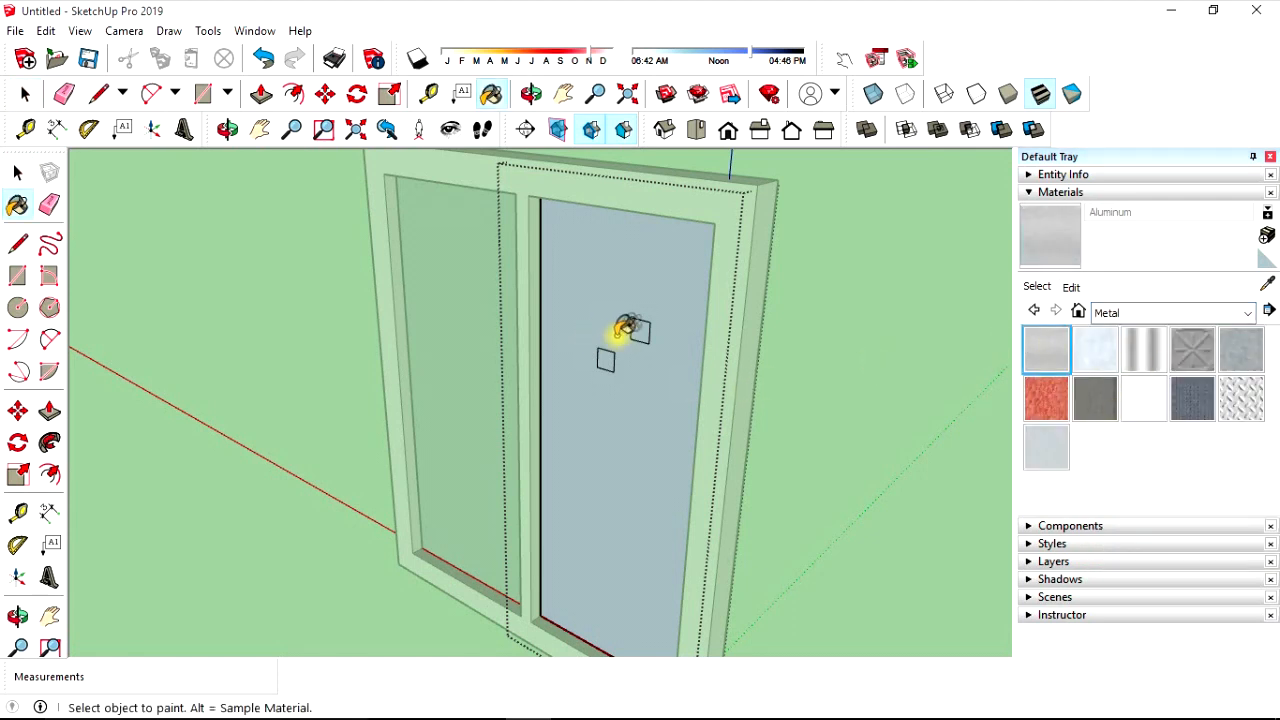
{"action": "scroll", "coordinate": [641, 327], "scroll_direction": "up", "scroll_amount": 5}
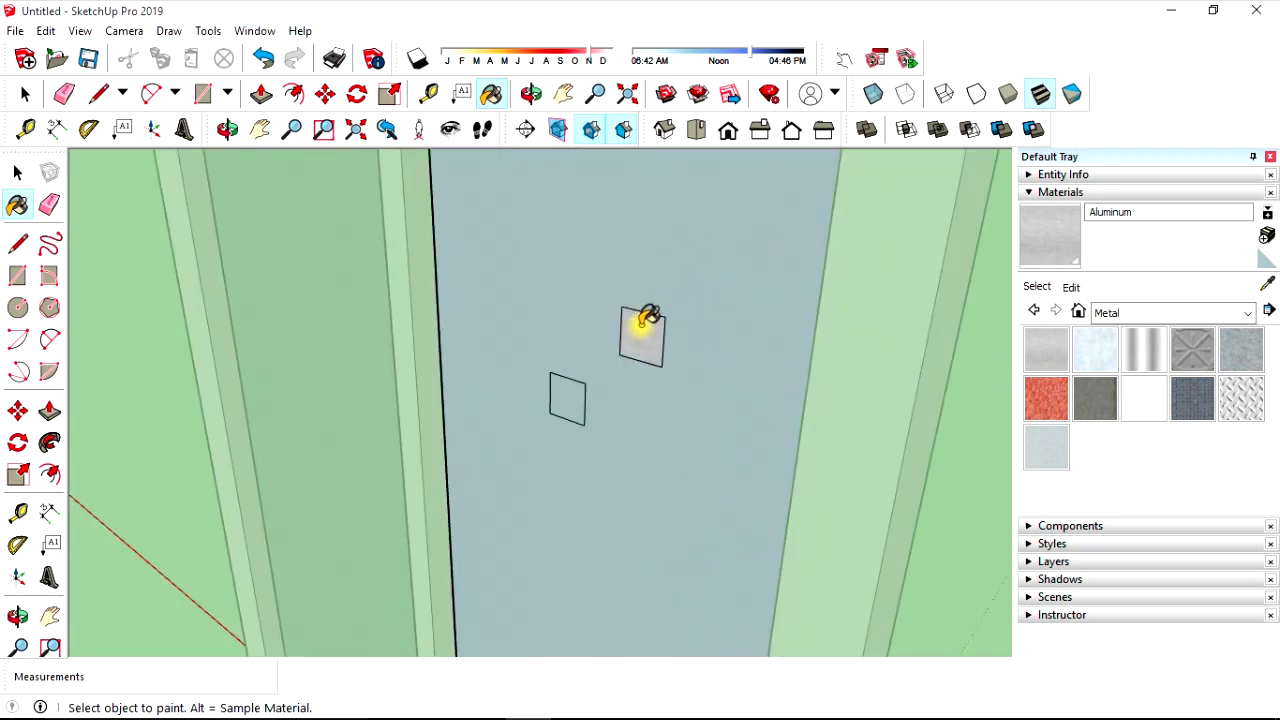
{"action": "left_click", "coordinate": [650, 330]}
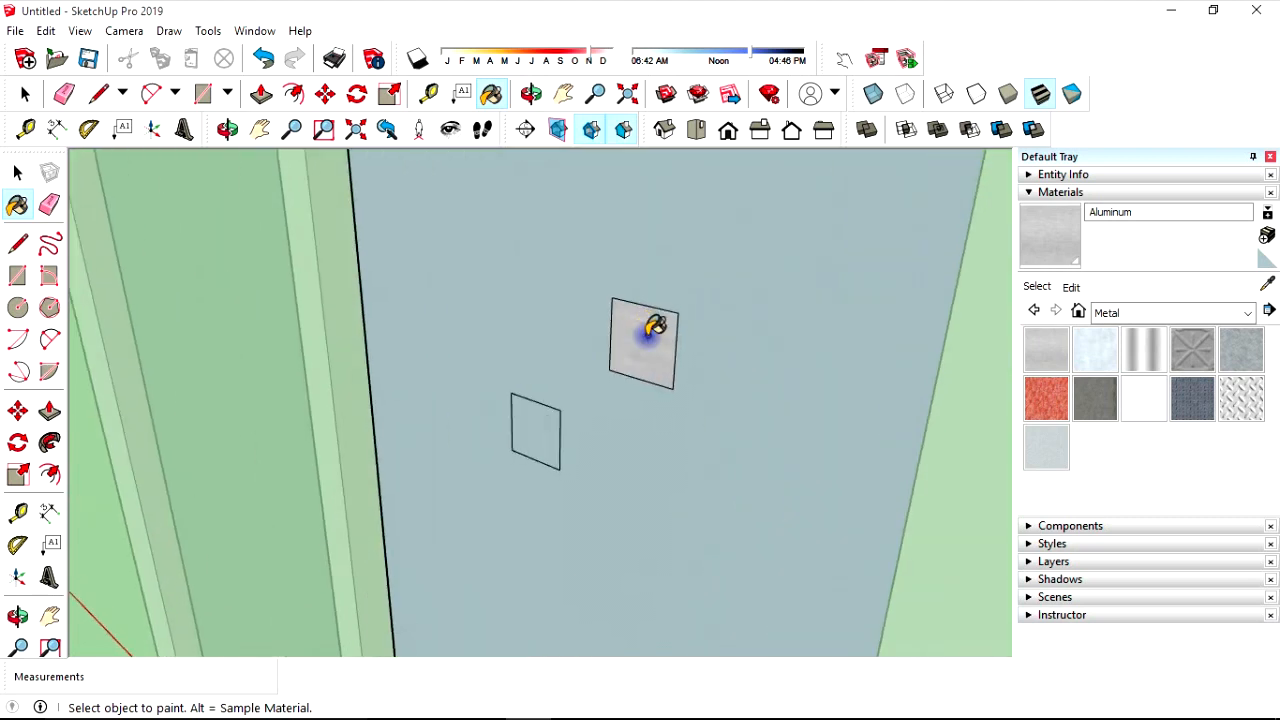
{"action": "left_click", "coordinate": [1095, 348]}
{"action": "left_click", "coordinate": [540, 426]}
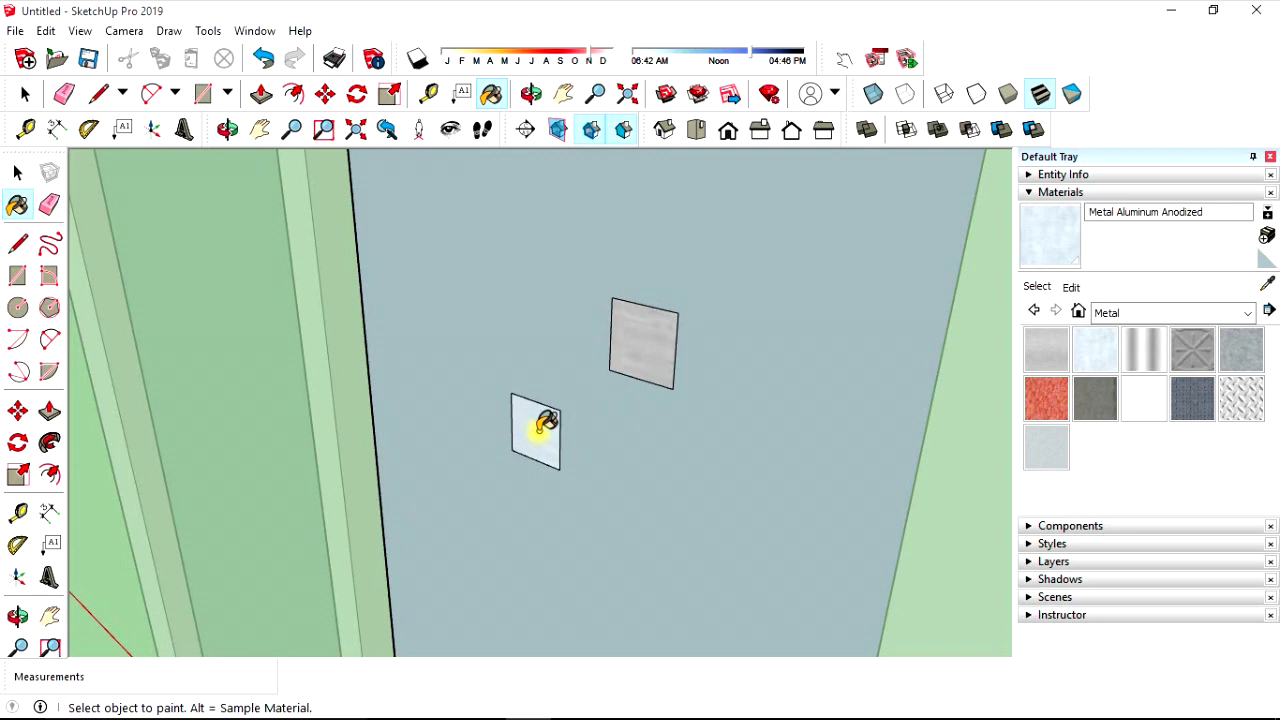
{"action": "key", "text": "space"}
{"action": "scroll", "coordinate": [674, 377], "scroll_direction": "down", "scroll_amount": 8}
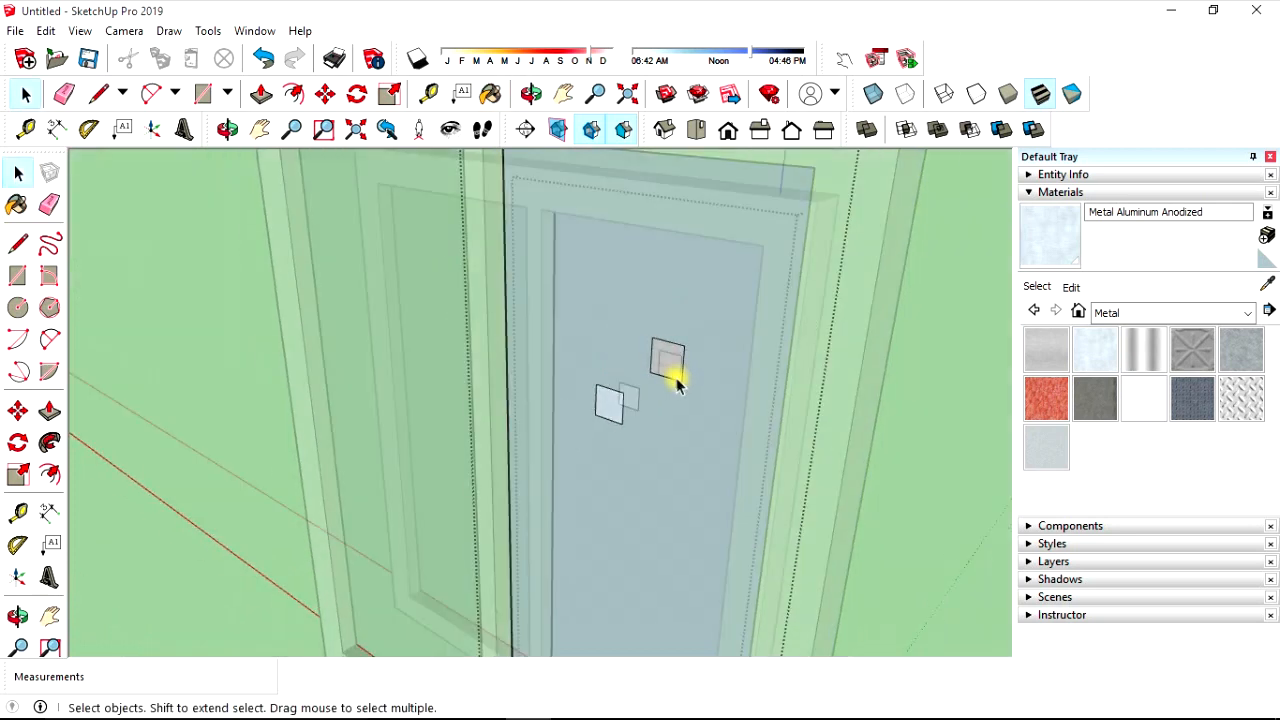
{"action": "scroll", "coordinate": [730, 336], "scroll_direction": "down", "scroll_amount": 2}
{"action": "left_click", "coordinate": [832, 257]}
- Make the frame and both panels together a component named WINDOWS
{"action": "middle_click_drag", "start_coordinate": [836, 275], "coordinate": [606, 426]}
{"action": "scroll", "coordinate": [718, 481], "scroll_direction": "up", "scroll_amount": 2}
{"action": "scroll", "coordinate": [720, 483], "scroll_direction": "down", "scroll_amount": 3}
{"action": "left_click_drag", "start_coordinate": [680, 592], "coordinate": [438, 268]}
{"action": "right_click", "coordinate": [545, 408]}
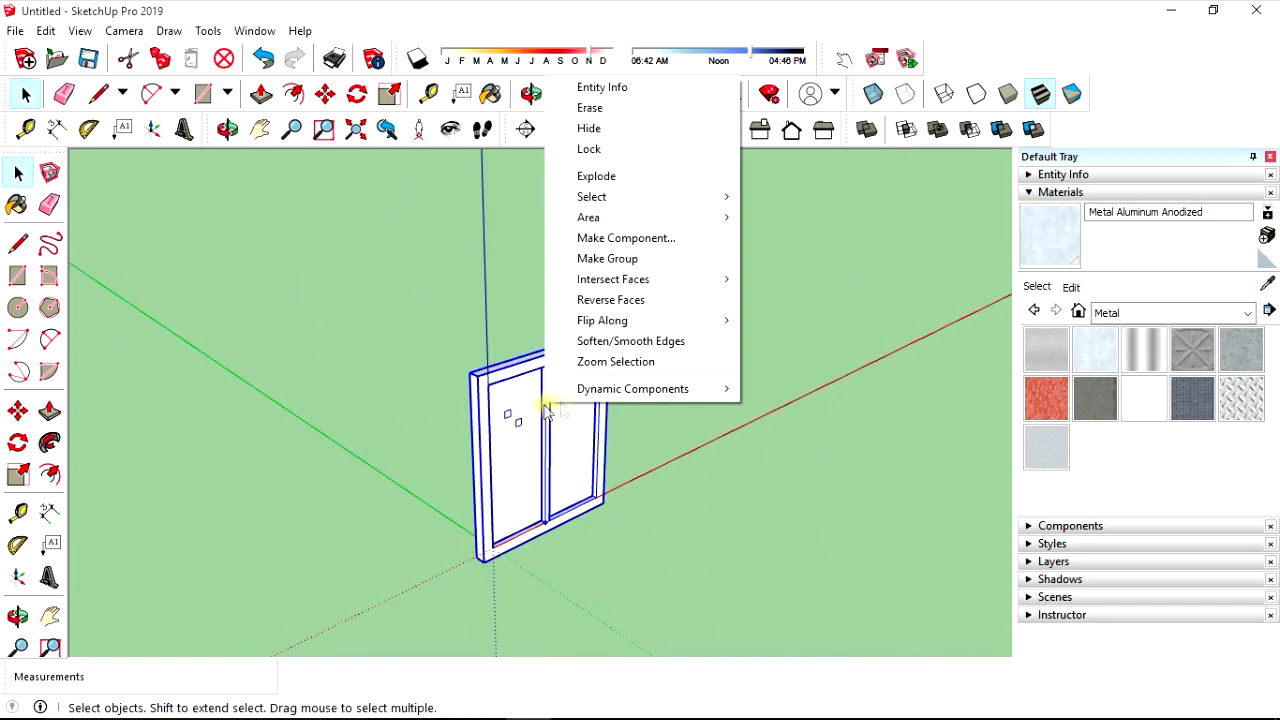
{"action": "left_click", "coordinate": [667, 242]}
{"action": "type", "text": "WINDOWS"}
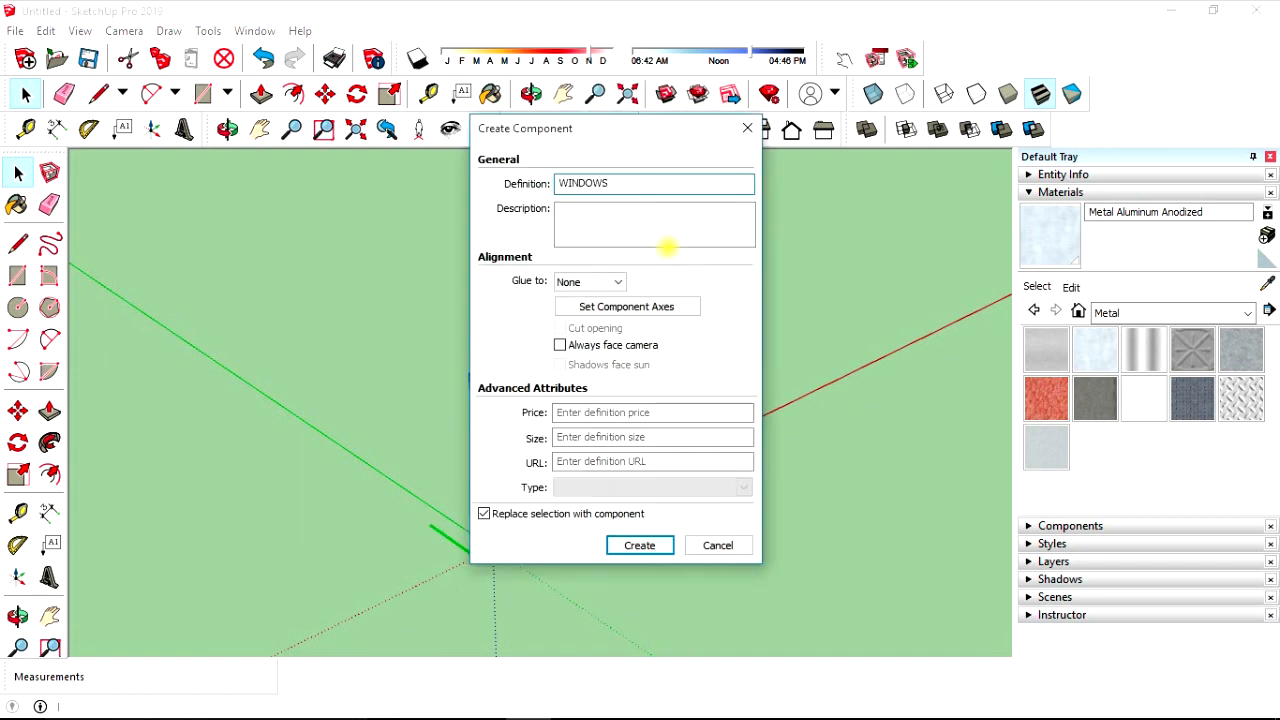
{"action": "key", "text": "Return"}
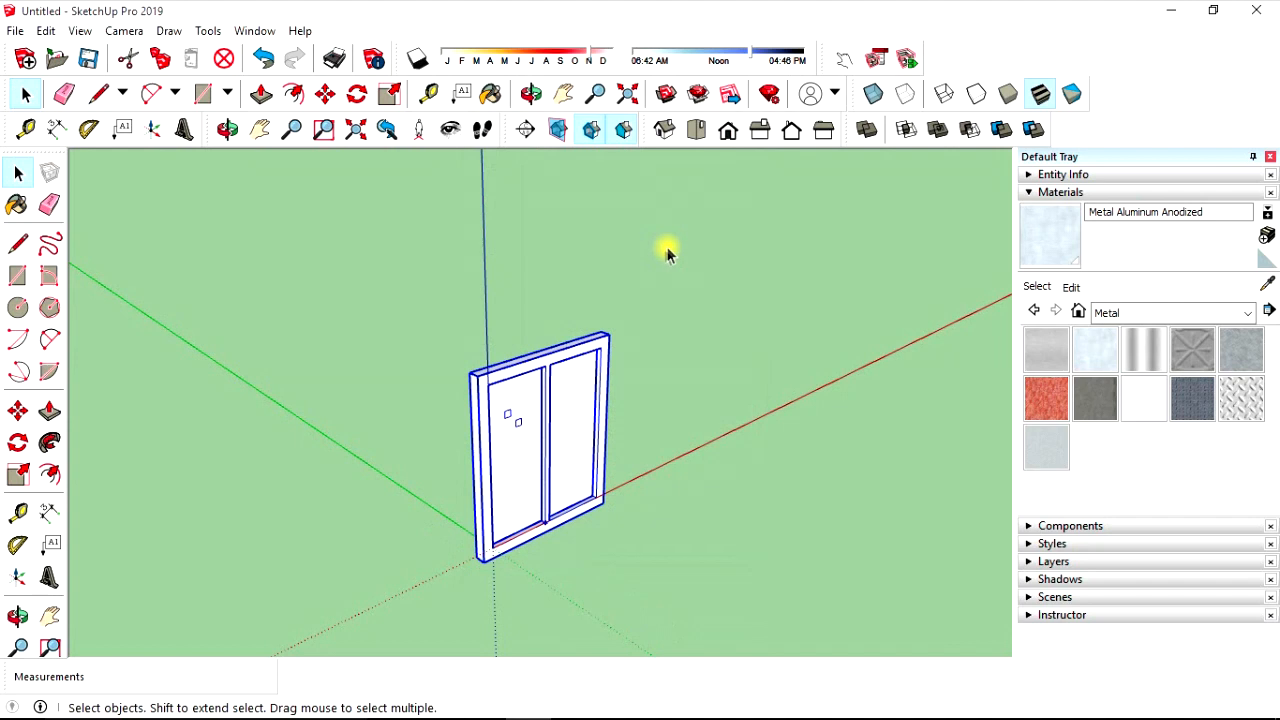
- Add an onClick attribute to P1 in the WINDOWS component attributes with the value ANIMATE("ROTZ",10,50)
{"action": "middle_click_drag", "start_coordinate": [708, 464], "coordinate": [665, 430]}
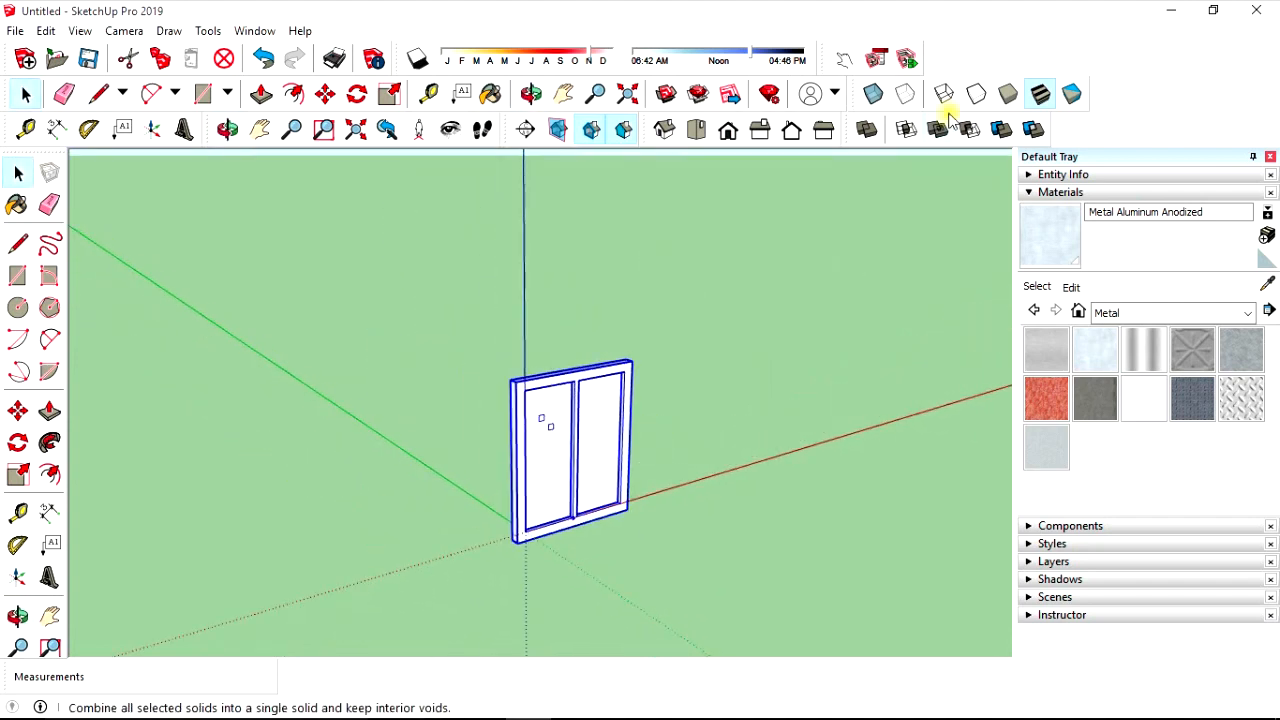
{"action": "left_click", "coordinate": [906, 60]}
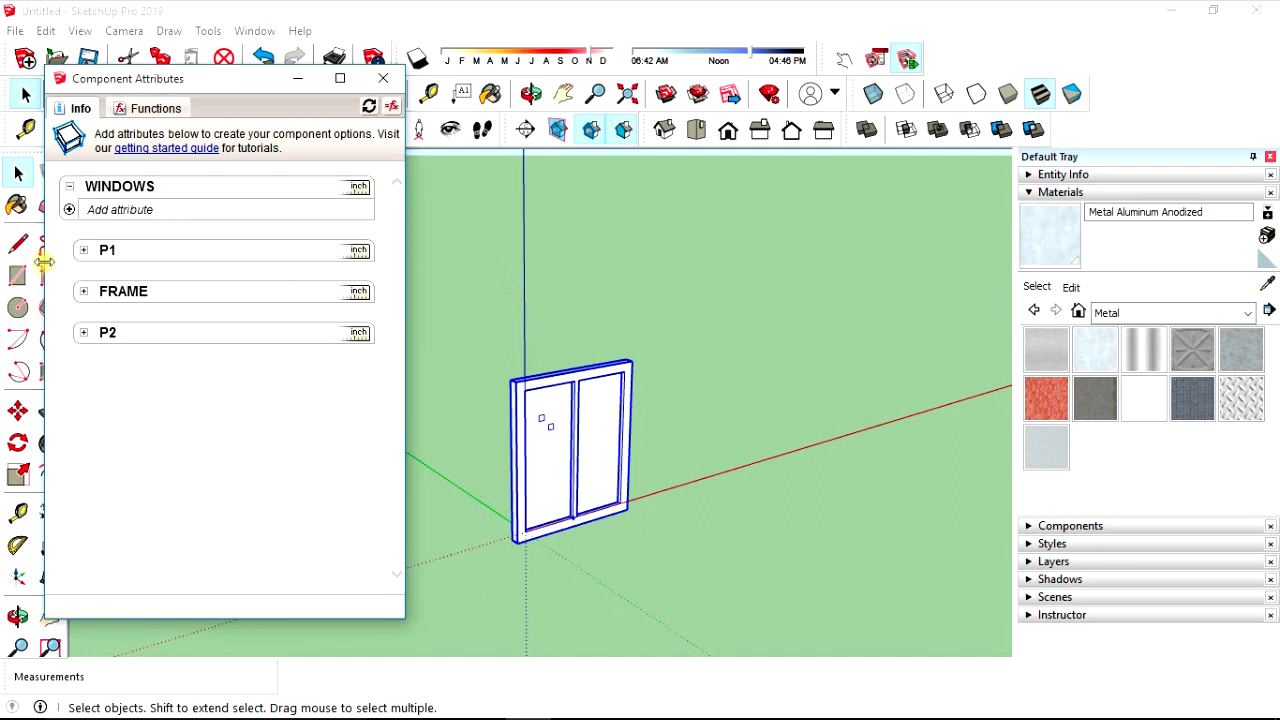
{"action": "left_click", "coordinate": [83, 251]}
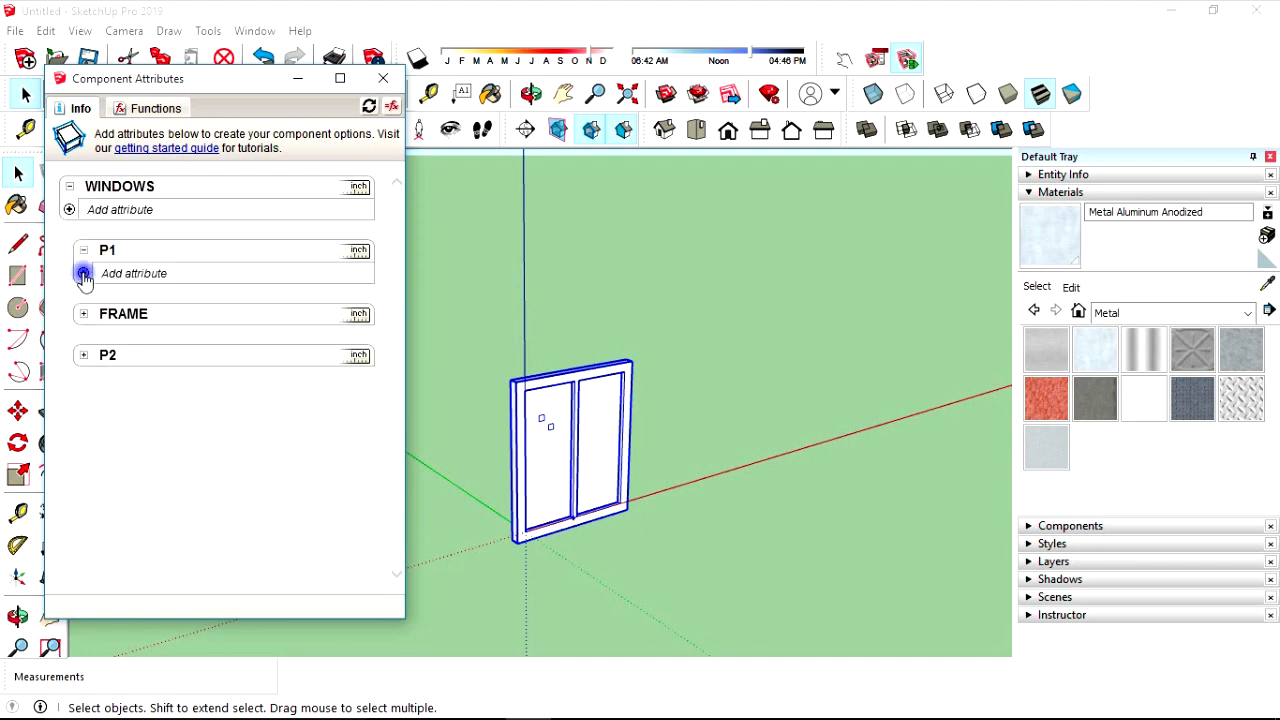
{"action": "left_click", "coordinate": [84, 274]}
{"action": "left_click", "coordinate": [227, 482]}
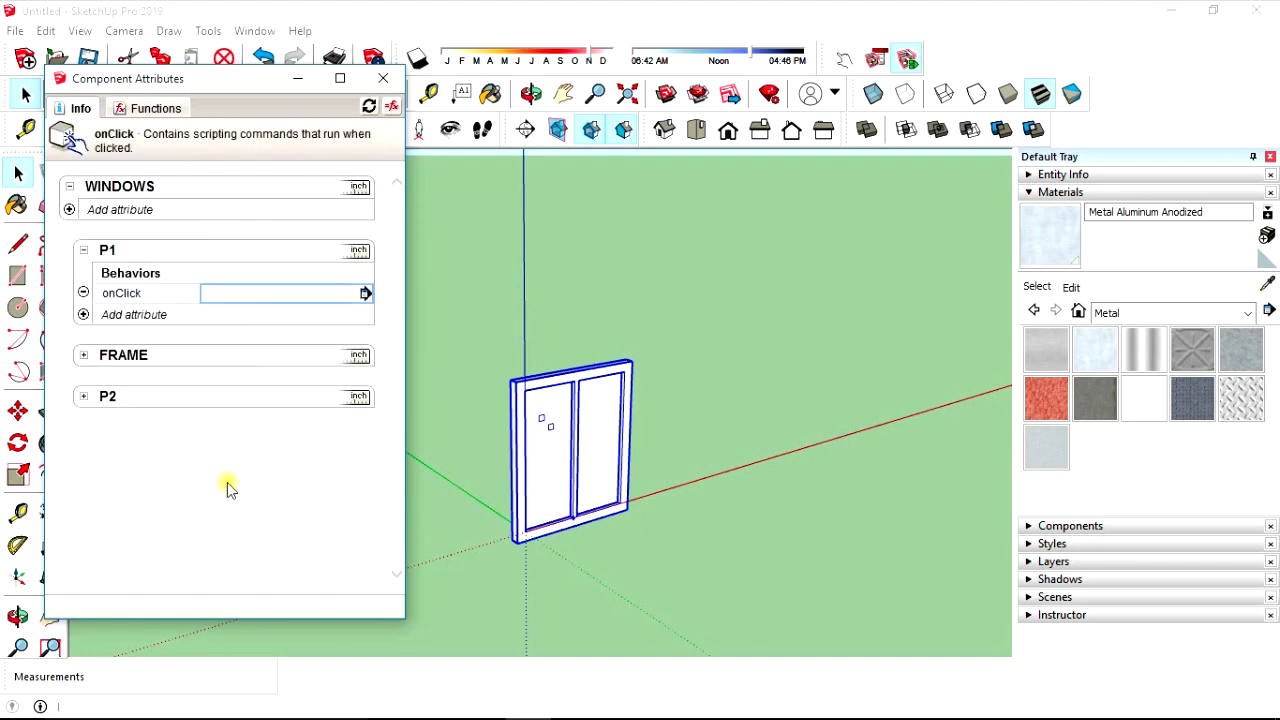
{"action": "left_click", "coordinate": [209, 294]}
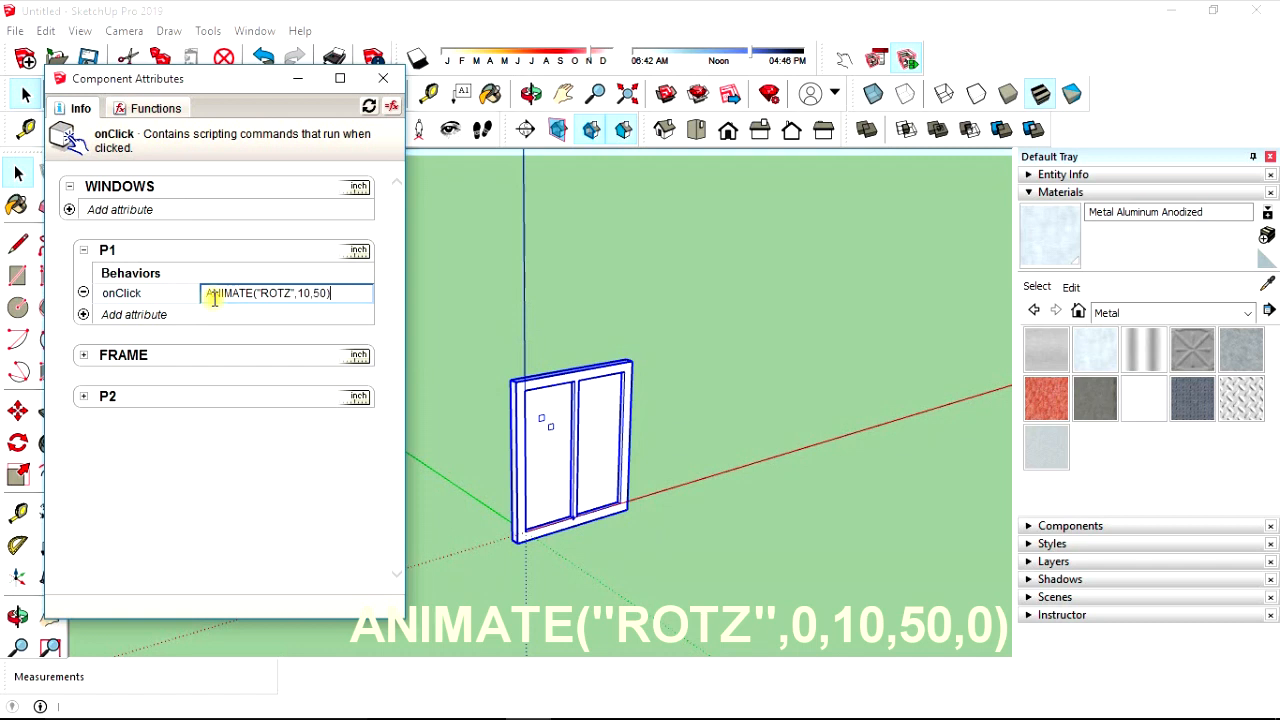
{"action": "key", "text": "Return"}
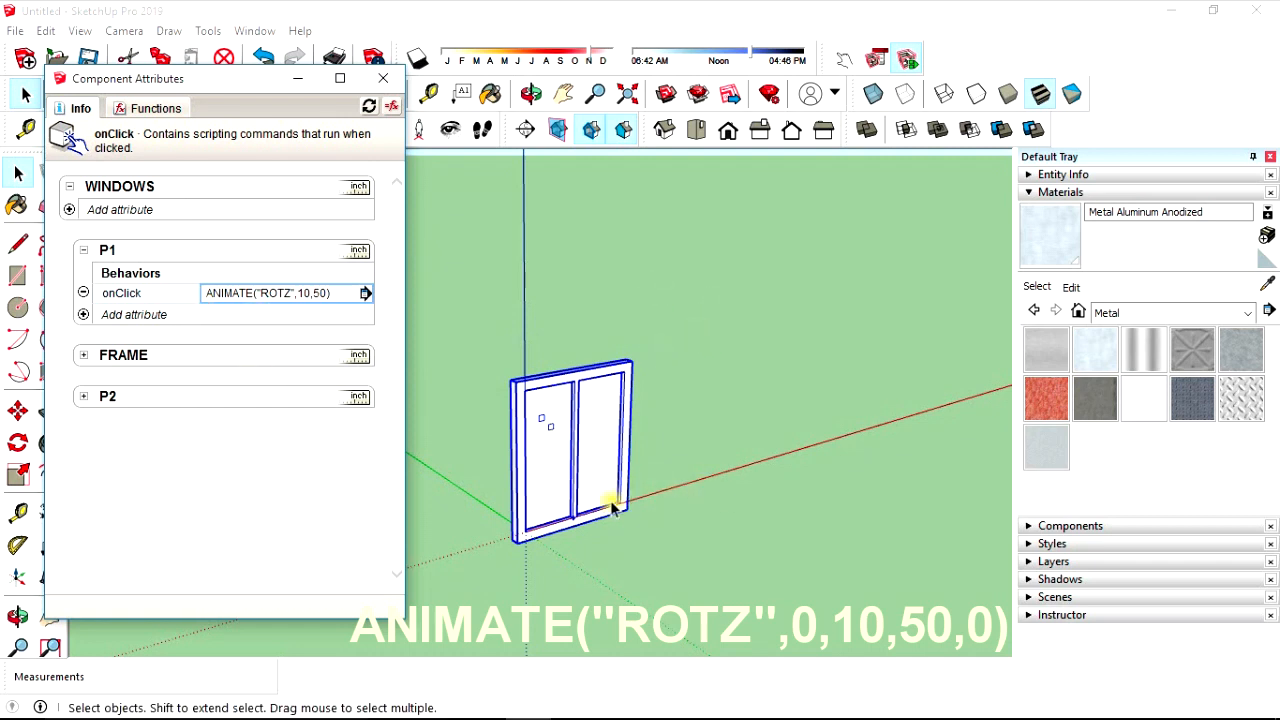
- Add an onClick attribute to P2 in the WINDOWS component attributes with the value ANIMATE("ROTZ",-10,-40)
{"action": "left_click", "coordinate": [86, 397]}
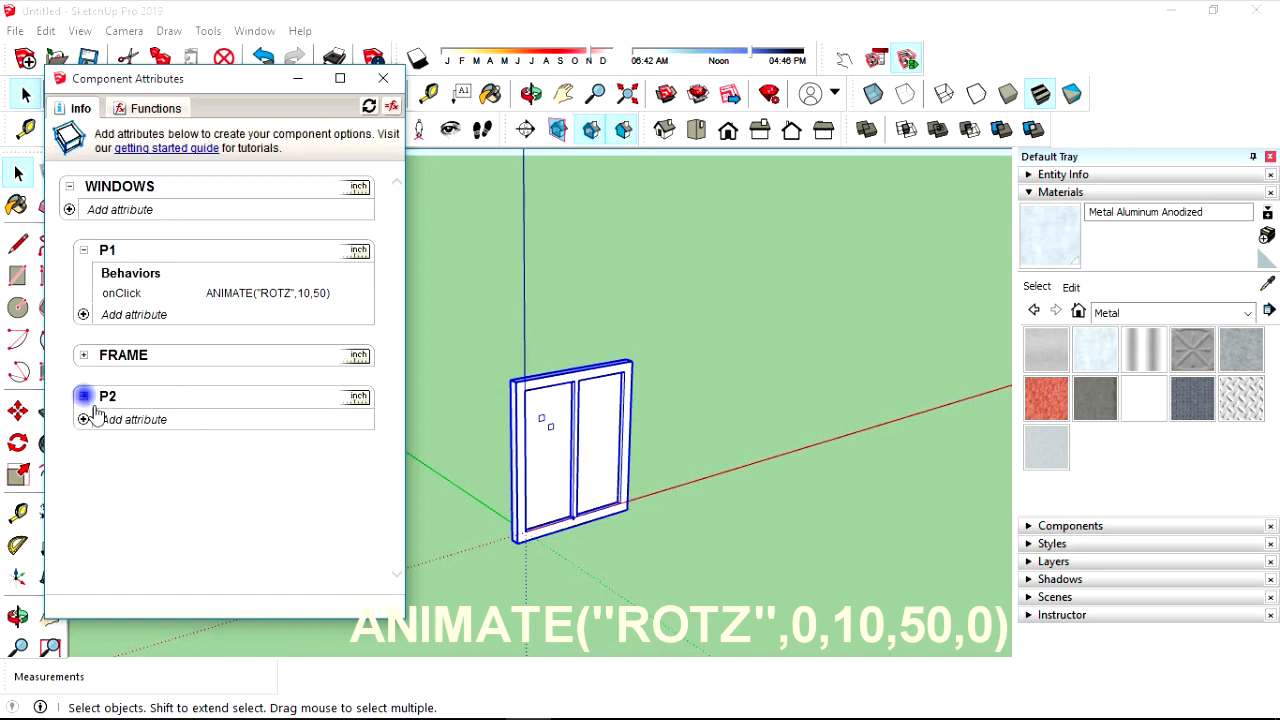
{"action": "left_click", "coordinate": [126, 422]}
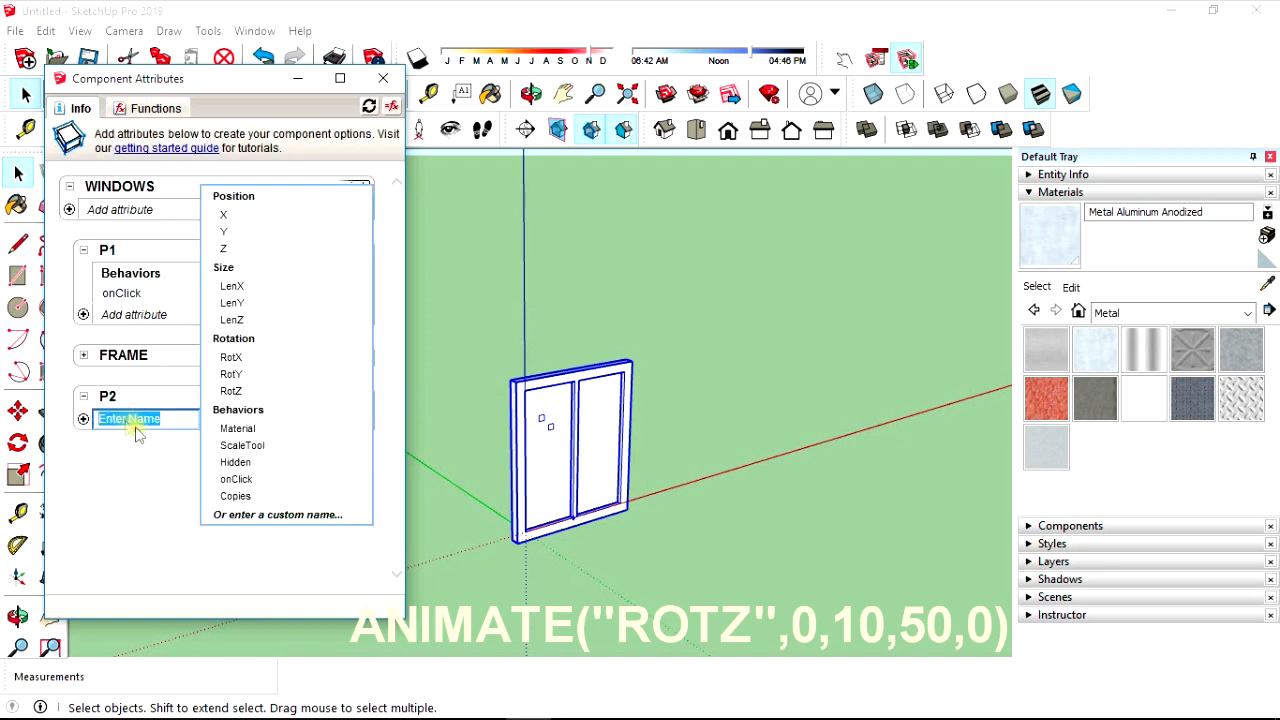
{"action": "left_click", "coordinate": [232, 486]}
{"action": "left_click", "coordinate": [230, 440]}
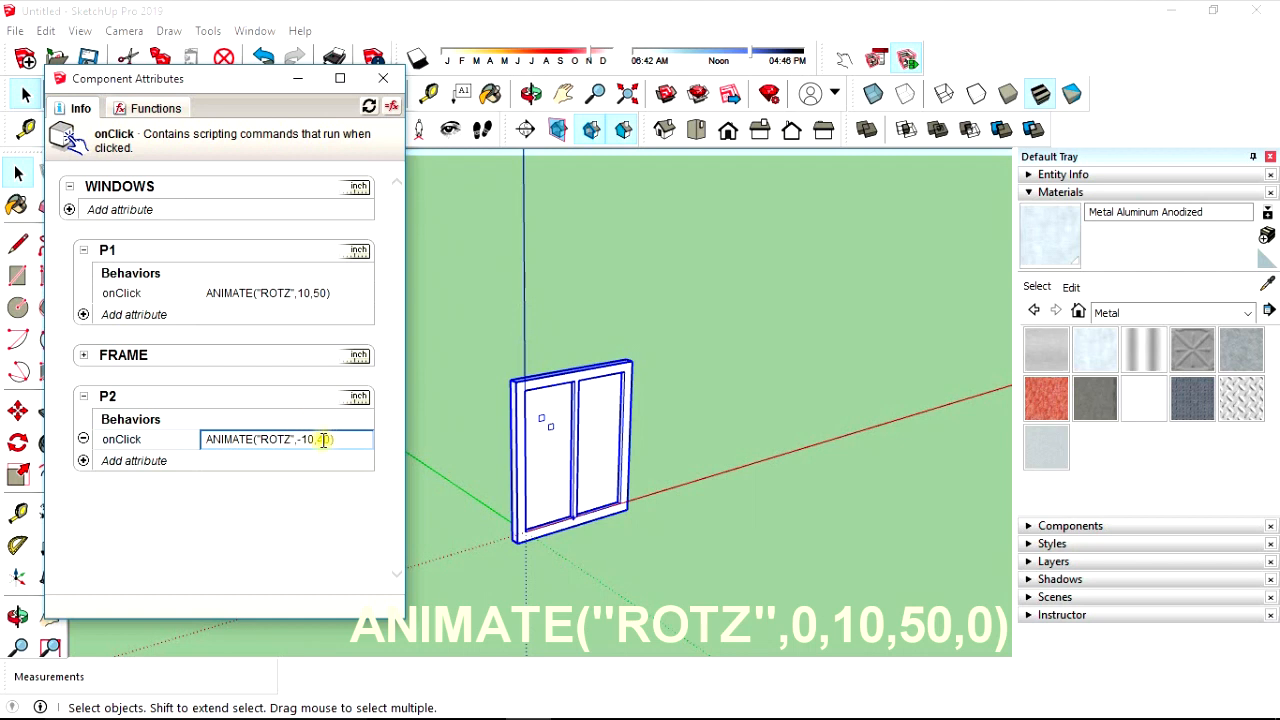
{"action": "type", "text": "-"}
{"action": "key", "text": "Return"}
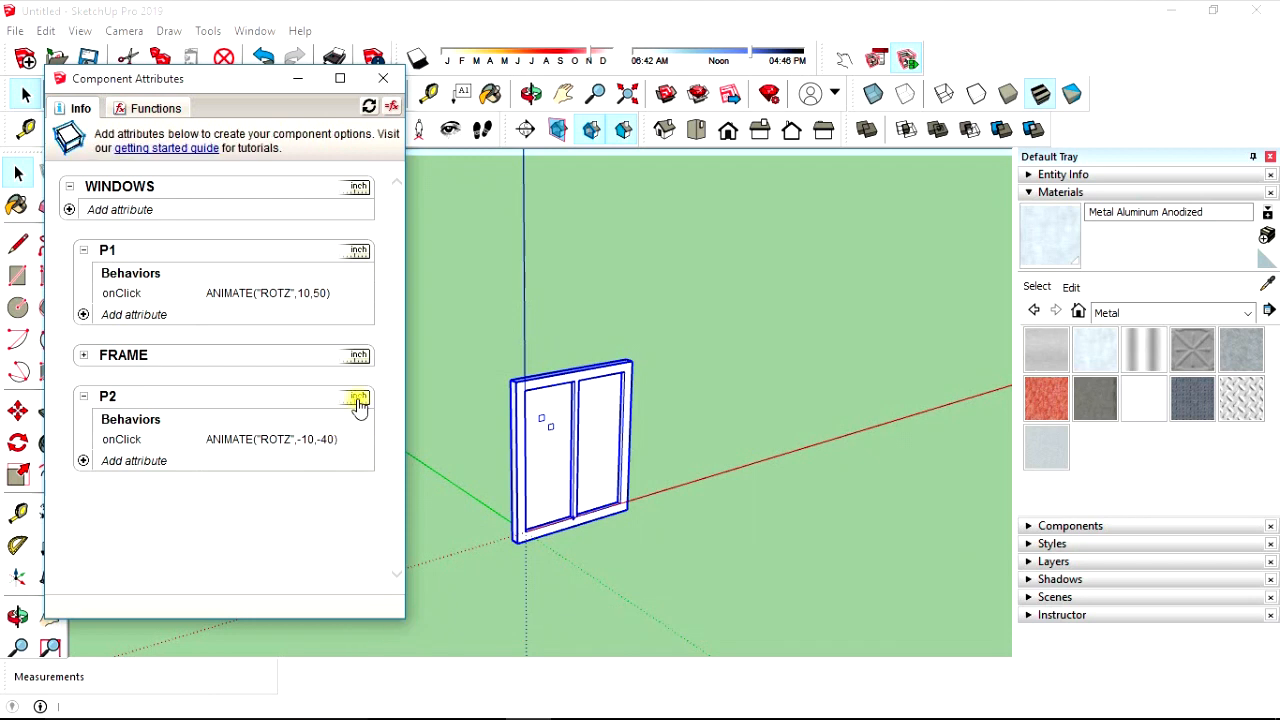
- Trigger the click animations of panels P2 and P1 with the Interact tool and inspect the opened window from several sides
{"action": "left_click", "coordinate": [843, 60]}
{"action": "scroll", "coordinate": [594, 437], "scroll_direction": "up", "scroll_amount": 3}
{"action": "left_click", "coordinate": [593, 455]}
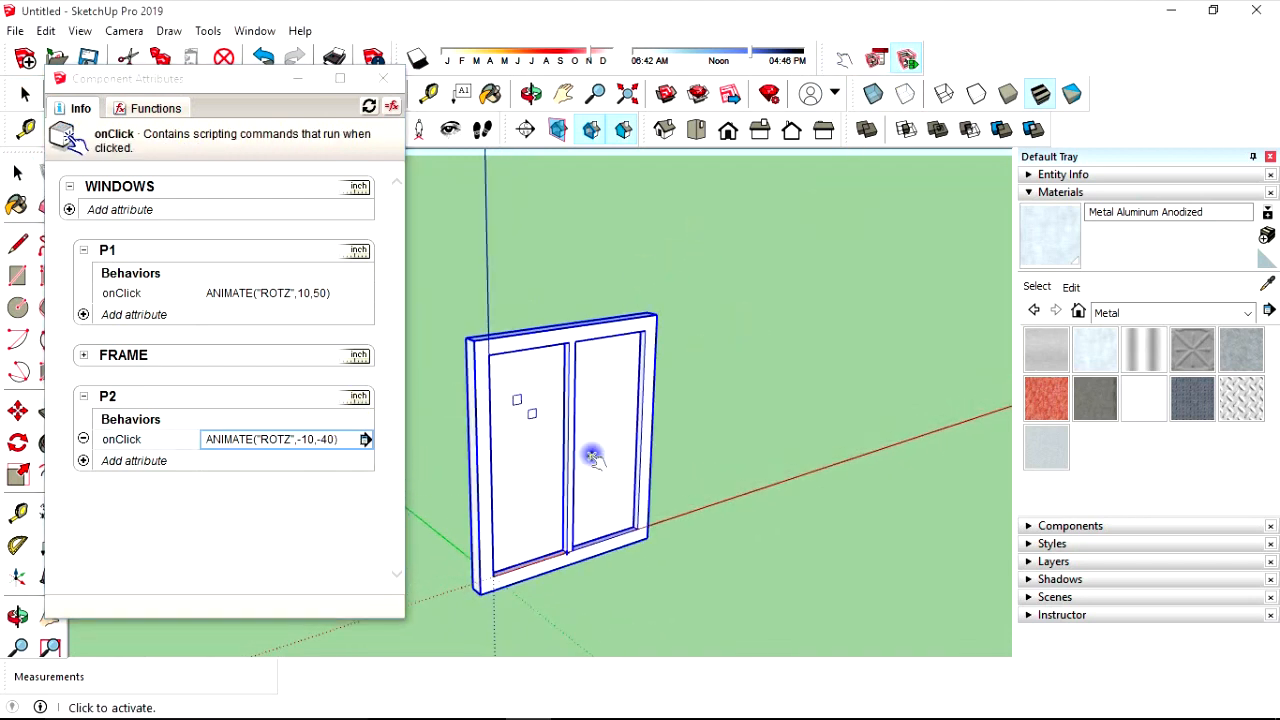
{"action": "left_click", "coordinate": [528, 506]}
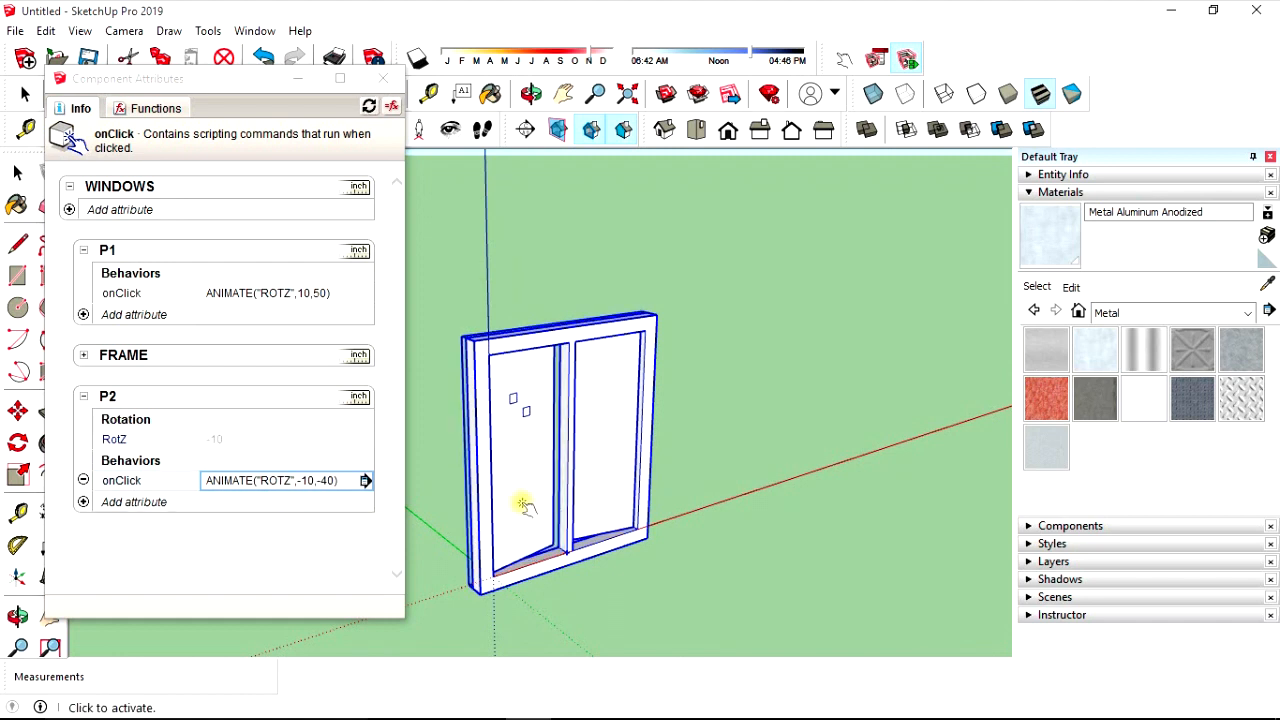
{"action": "middle_click_drag", "start_coordinate": [663, 508], "coordinate": [451, 383]}
{"action": "middle_click_drag", "start_coordinate": [654, 474], "coordinate": [497, 289]}
{"action": "scroll", "coordinate": [628, 381], "scroll_direction": "down", "scroll_amount": 4}
{"action": "middle_click_drag", "start_coordinate": [628, 381], "coordinate": [843, 477]}
{"action": "scroll", "coordinate": [700, 435], "scroll_direction": "up", "scroll_amount": 2}
{"action": "middle_click_drag", "start_coordinate": [552, 325], "coordinate": [560, 488]}
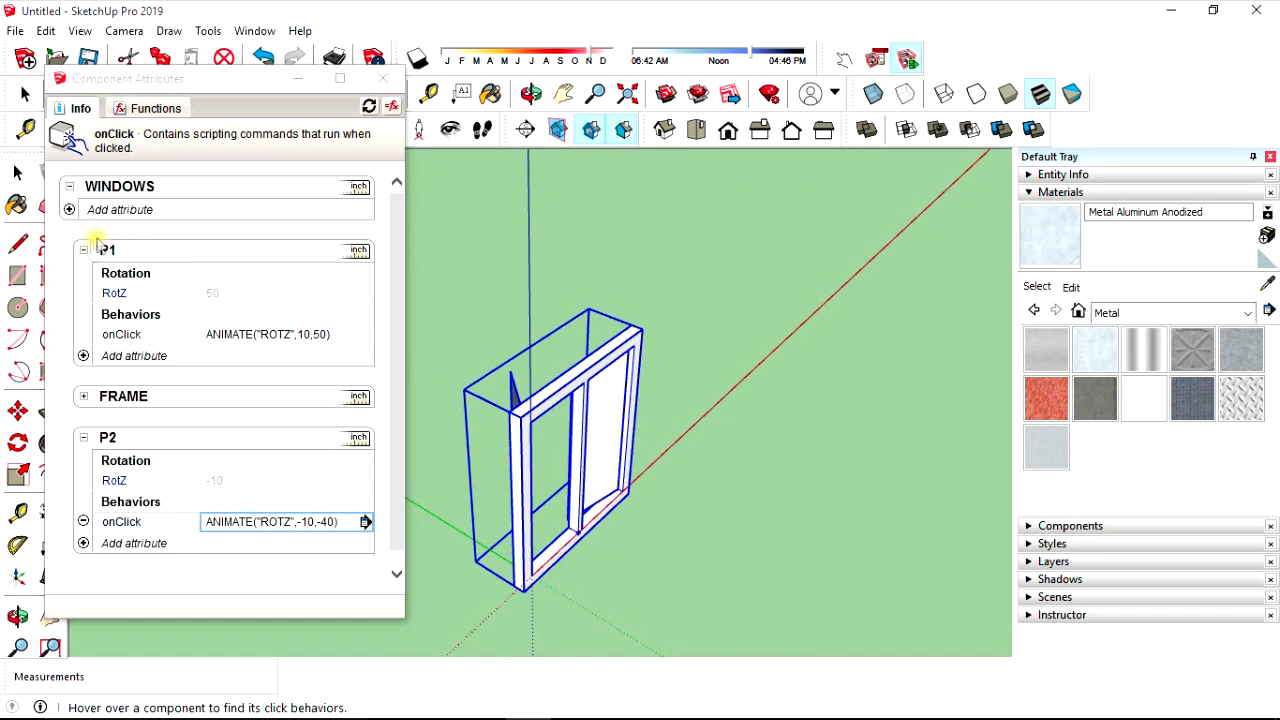
{"action": "scroll", "coordinate": [572, 308], "scroll_direction": "down", "scroll_amount": 2}
{"action": "scroll", "coordinate": [610, 384], "scroll_direction": "up", "scroll_amount": 2}
{"action": "scroll", "coordinate": [622, 390], "scroll_direction": "down", "scroll_amount": 2}
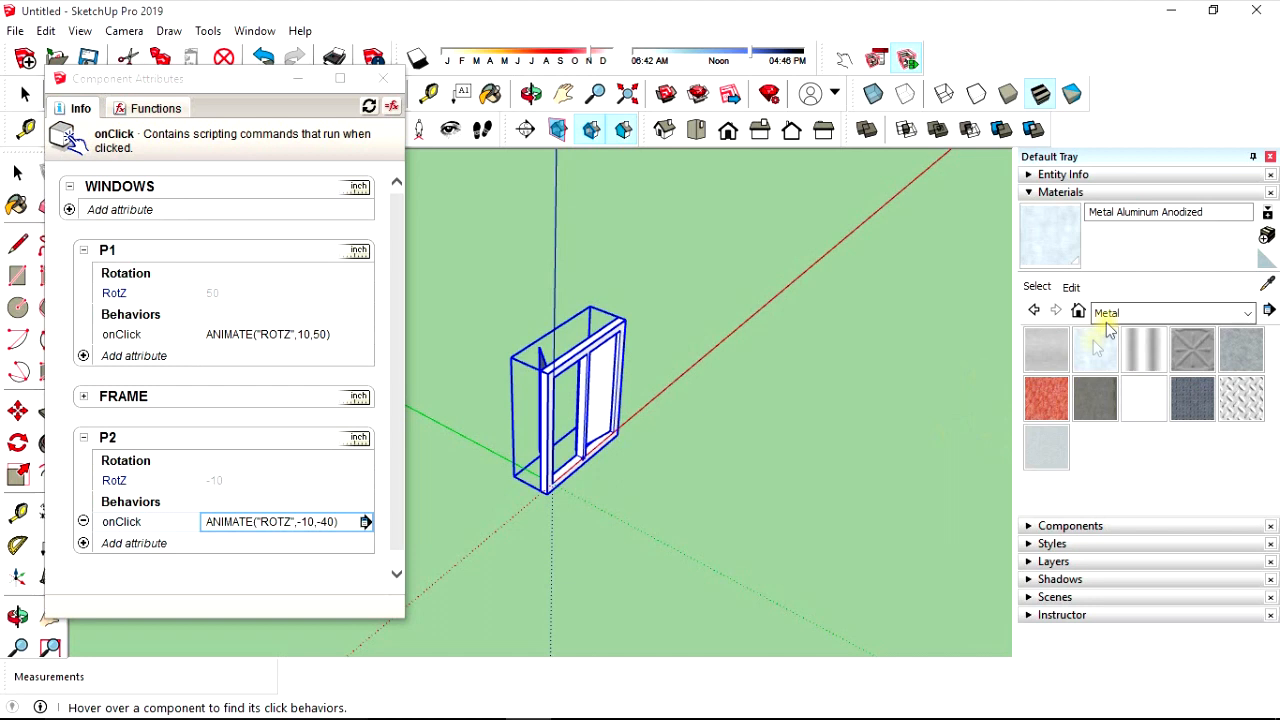
- Create a new material named 1 based on the Aluminum metal texture
{"action": "left_click", "coordinate": [1058, 356]}
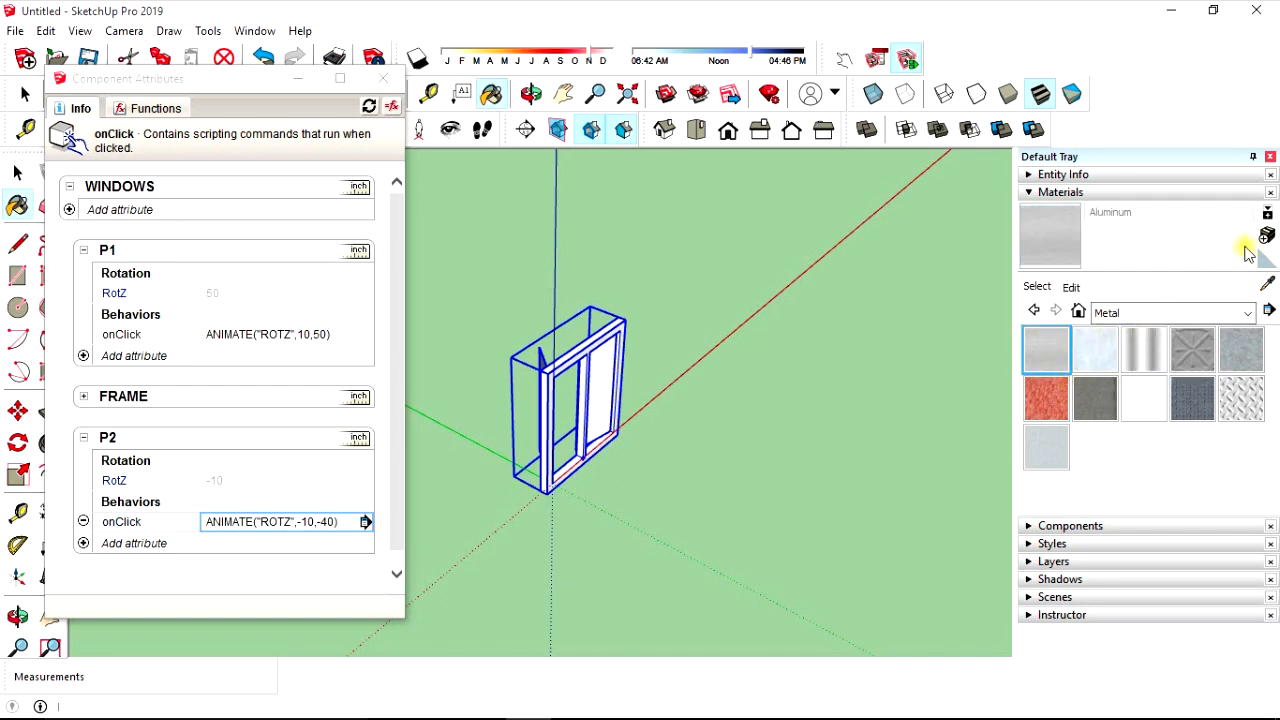
{"action": "left_click", "coordinate": [1267, 238]}
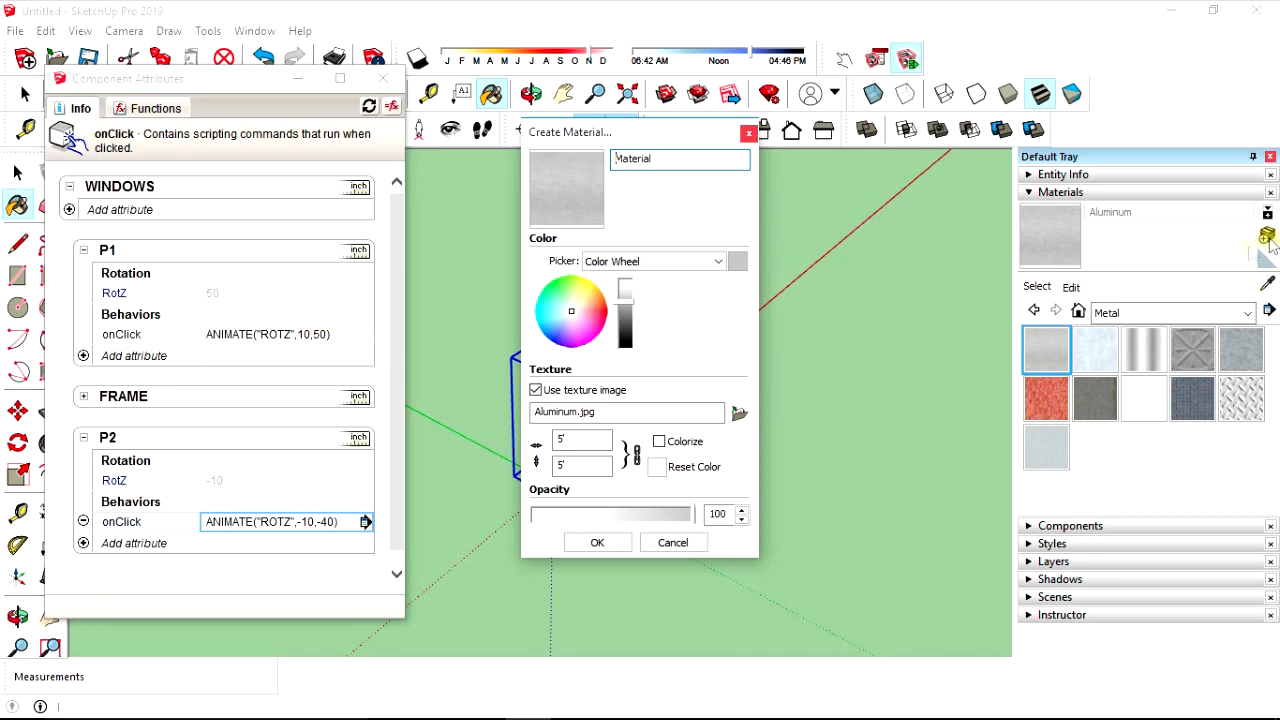
{"action": "left_click_drag", "start_coordinate": [655, 162], "coordinate": [614, 168]}
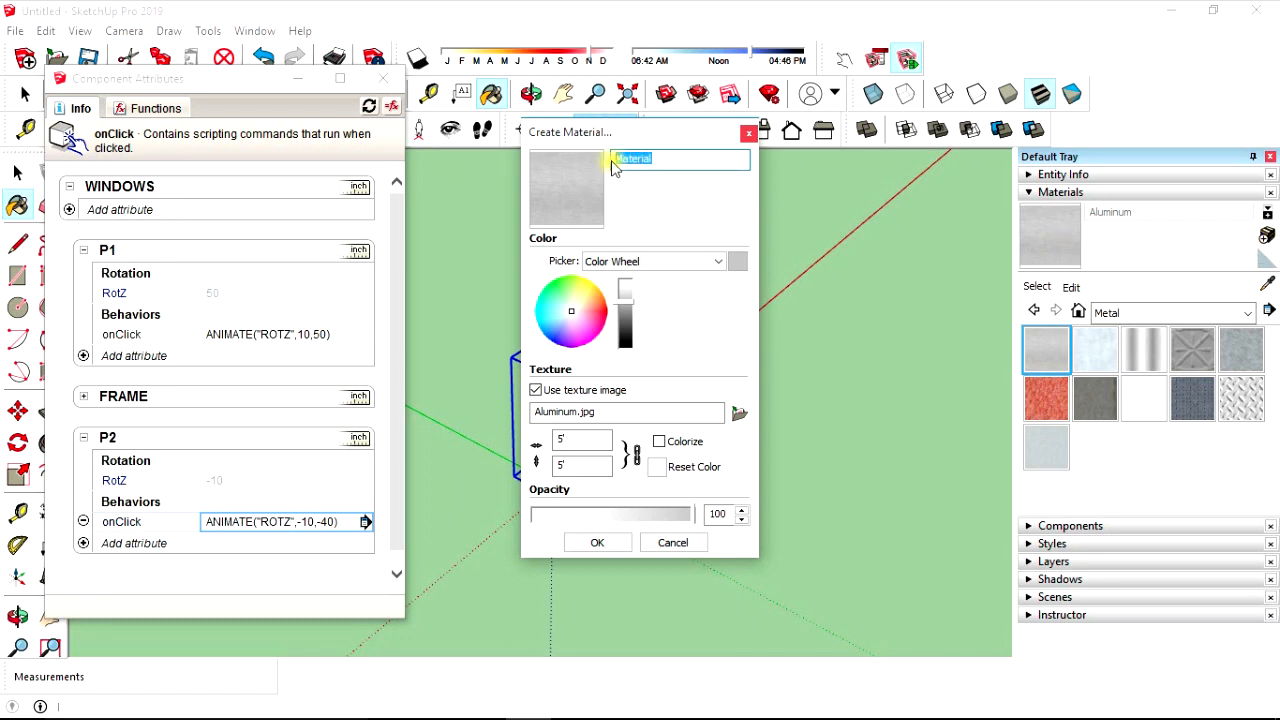
{"action": "type", "text": "1"}
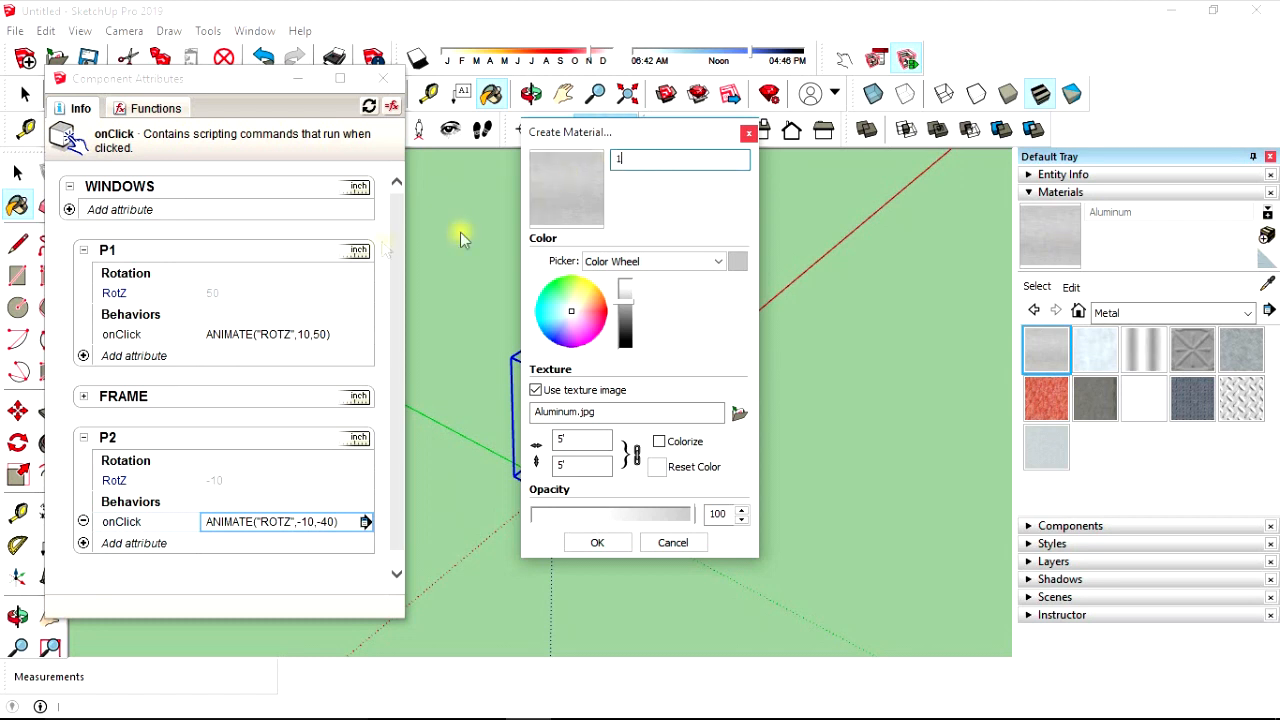
{"action": "left_click", "coordinate": [600, 543]}
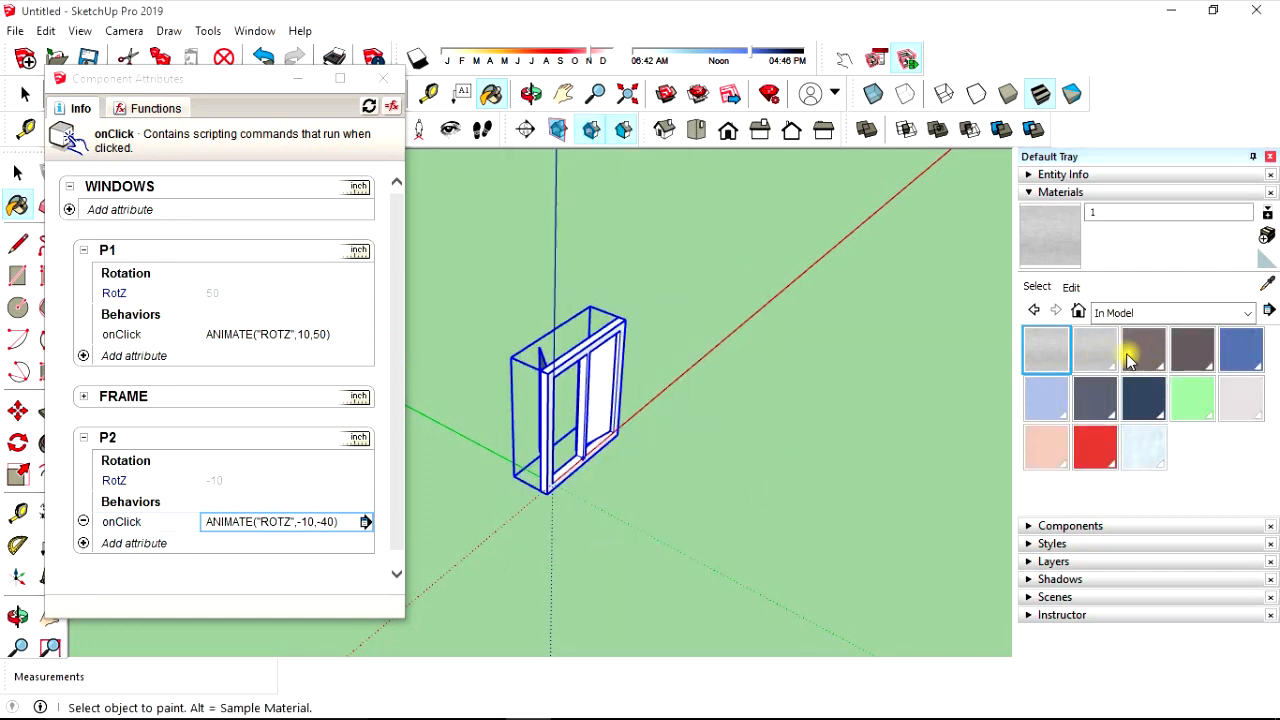
- Create a new material named 2 based on Metal Aluminum Anodized from the Metal collection
{"action": "left_click", "coordinate": [1246, 312]}
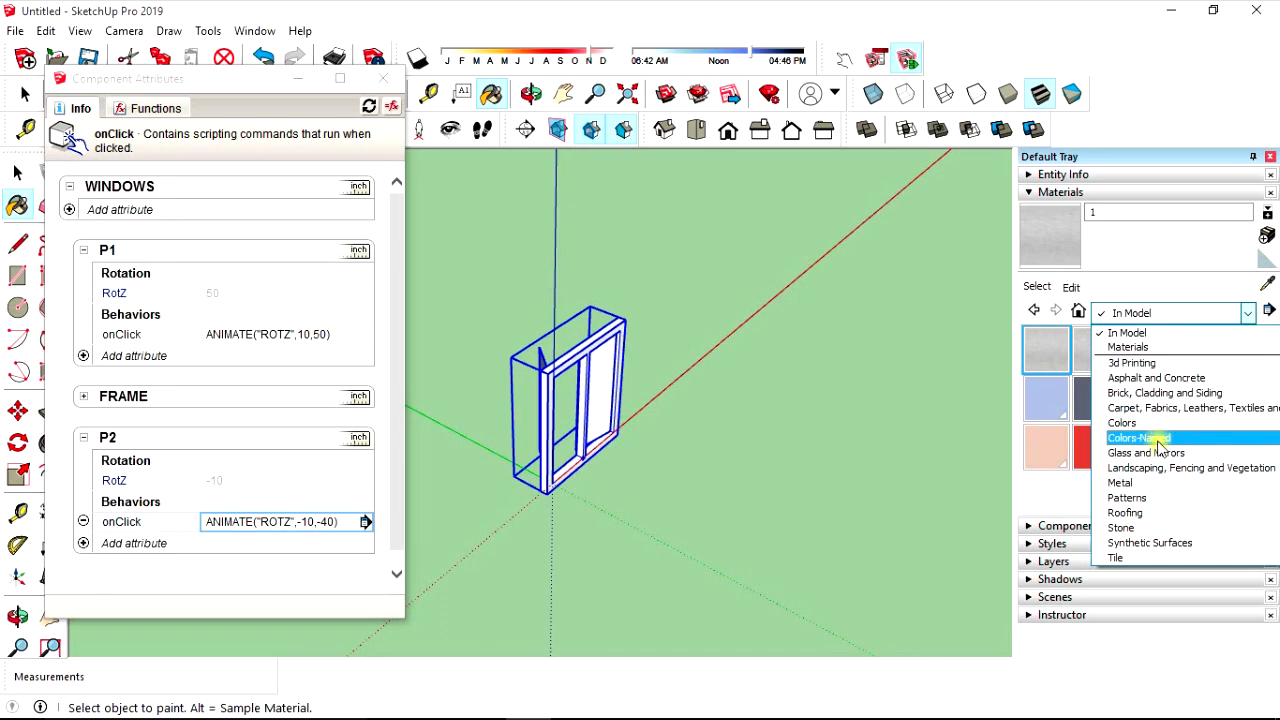
{"action": "left_click", "coordinate": [1143, 483]}
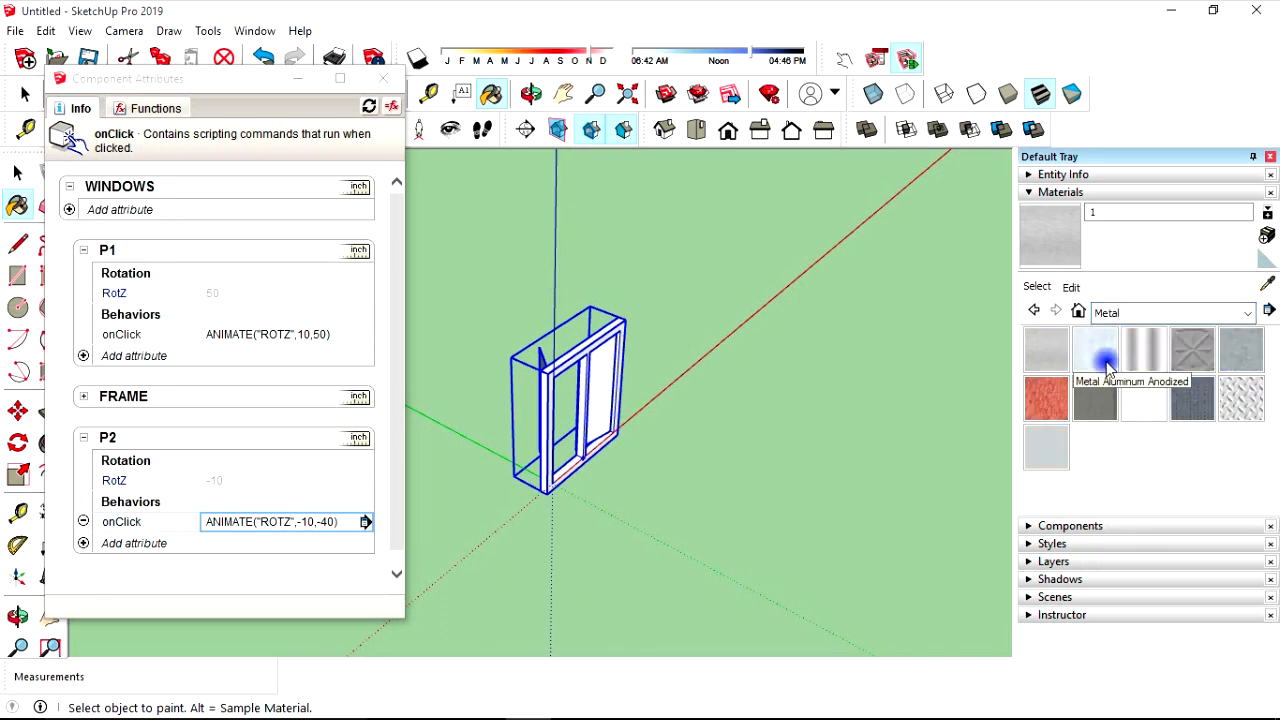
{"action": "left_click", "coordinate": [1097, 352]}
{"action": "left_click", "coordinate": [1267, 236]}
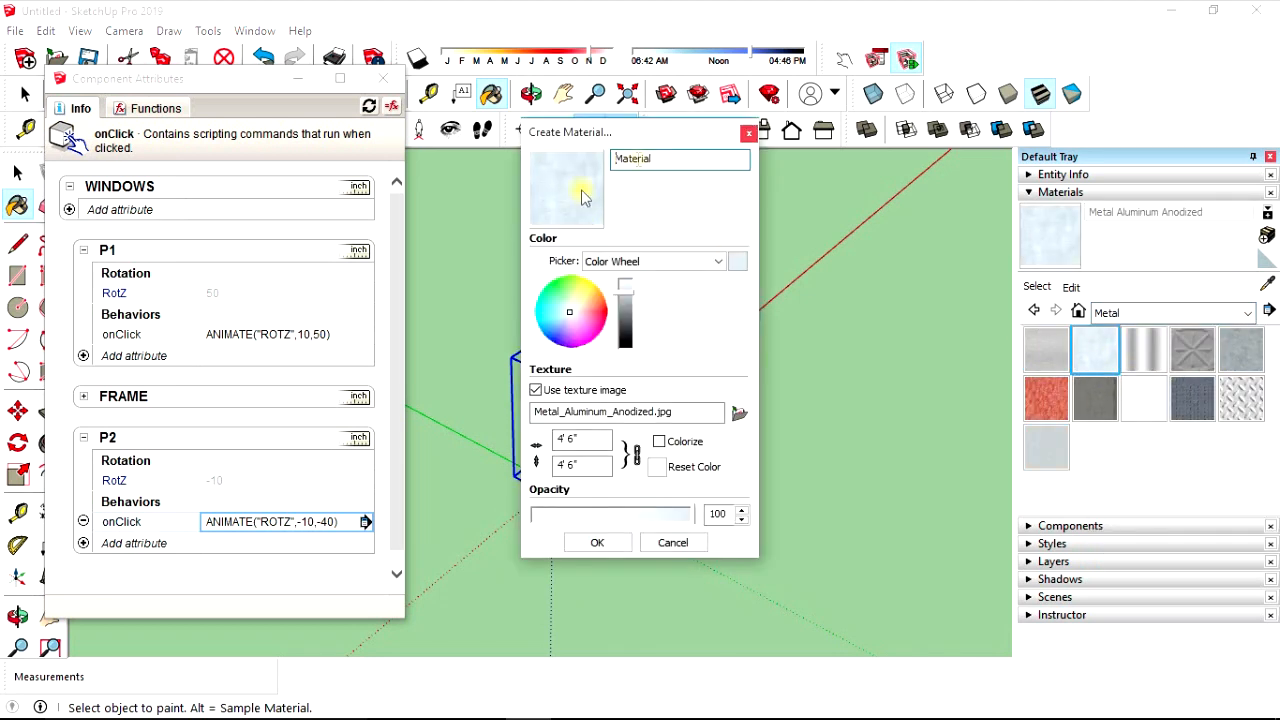
{"action": "left_click_drag", "start_coordinate": [662, 158], "coordinate": [593, 160]}
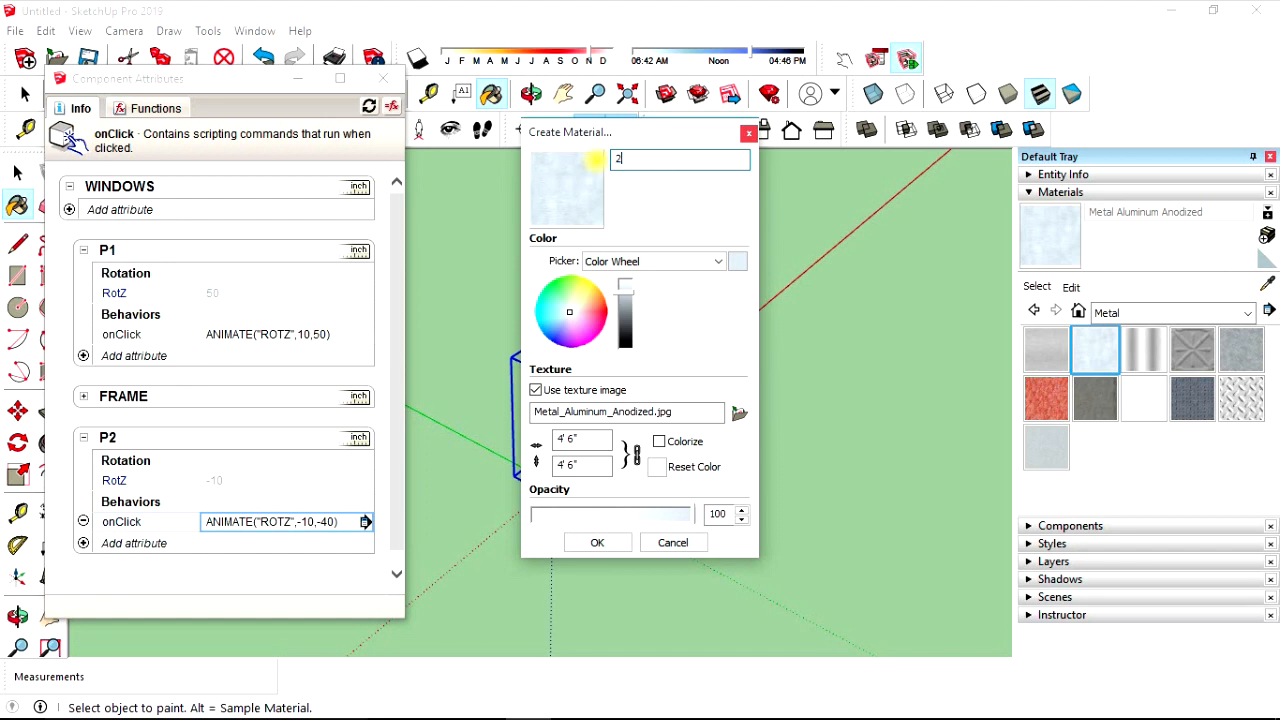
{"action": "type", "text": "2"}
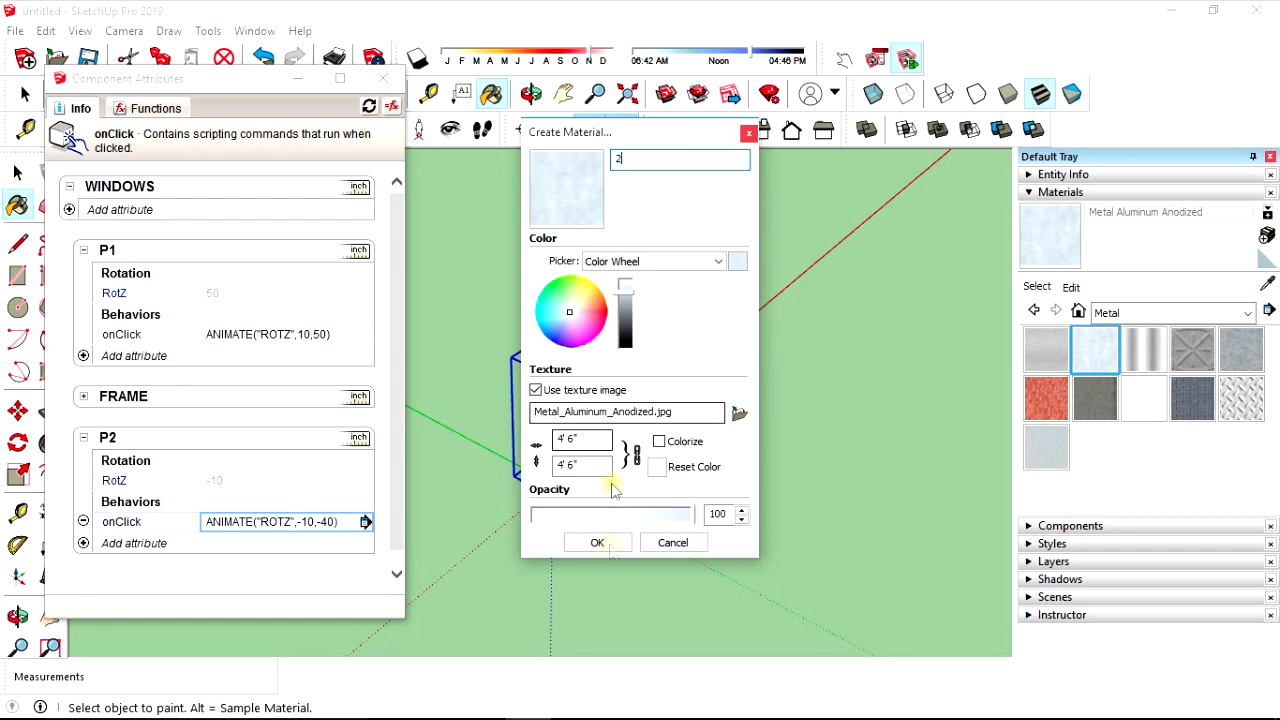
{"action": "left_click", "coordinate": [597, 542]}
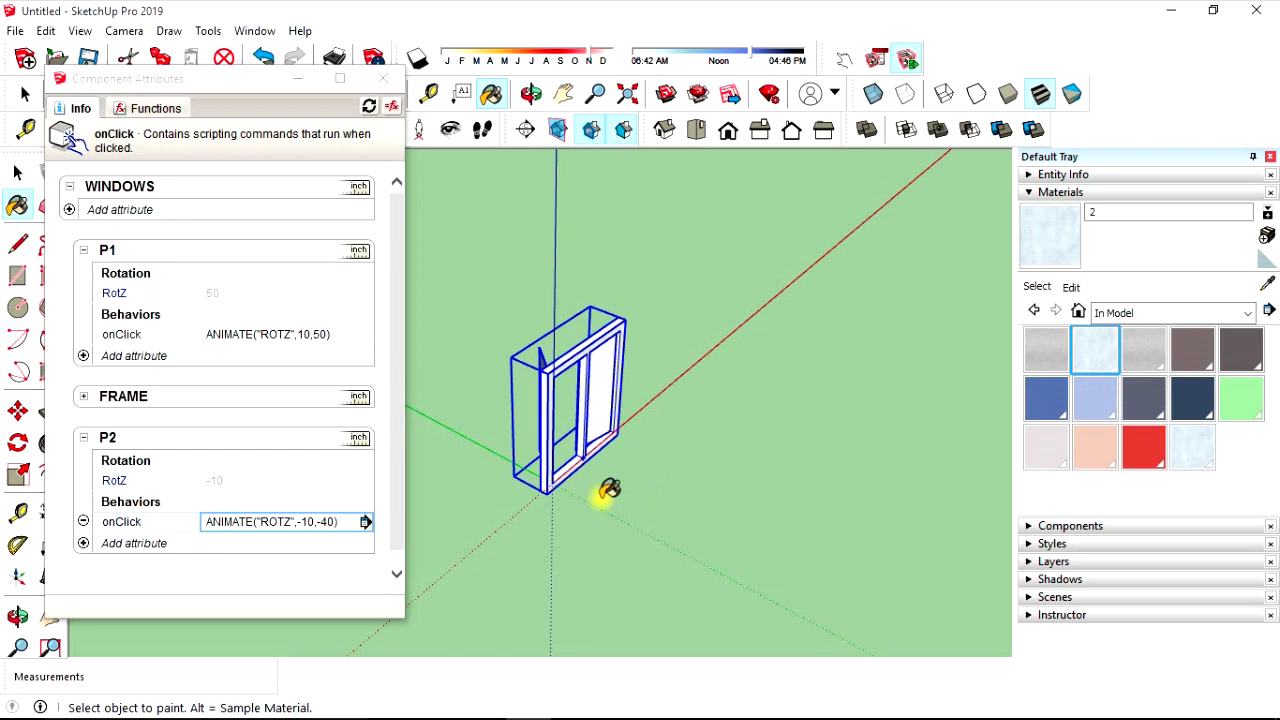
{"action": "key", "text": "space"}
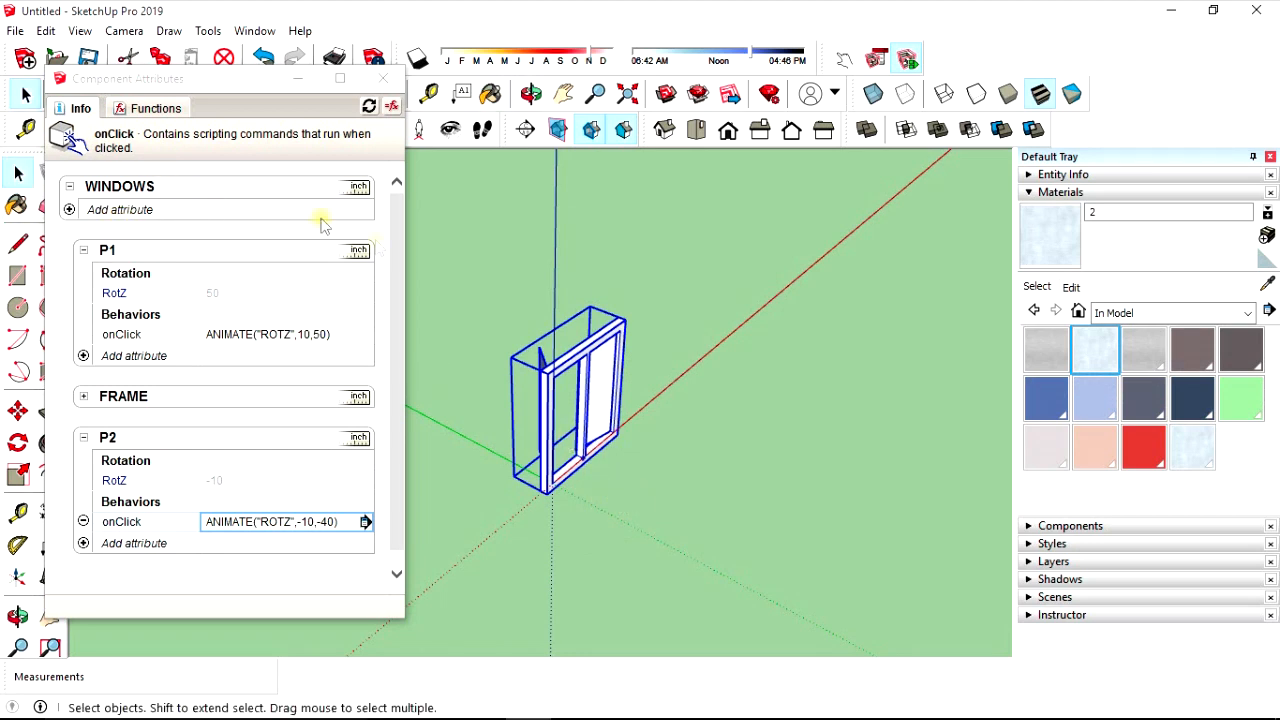
- Add a Material attribute to FRAME in the WINDOWS component attributes
{"action": "middle_click_drag", "start_coordinate": [649, 409], "coordinate": [388, 296]}
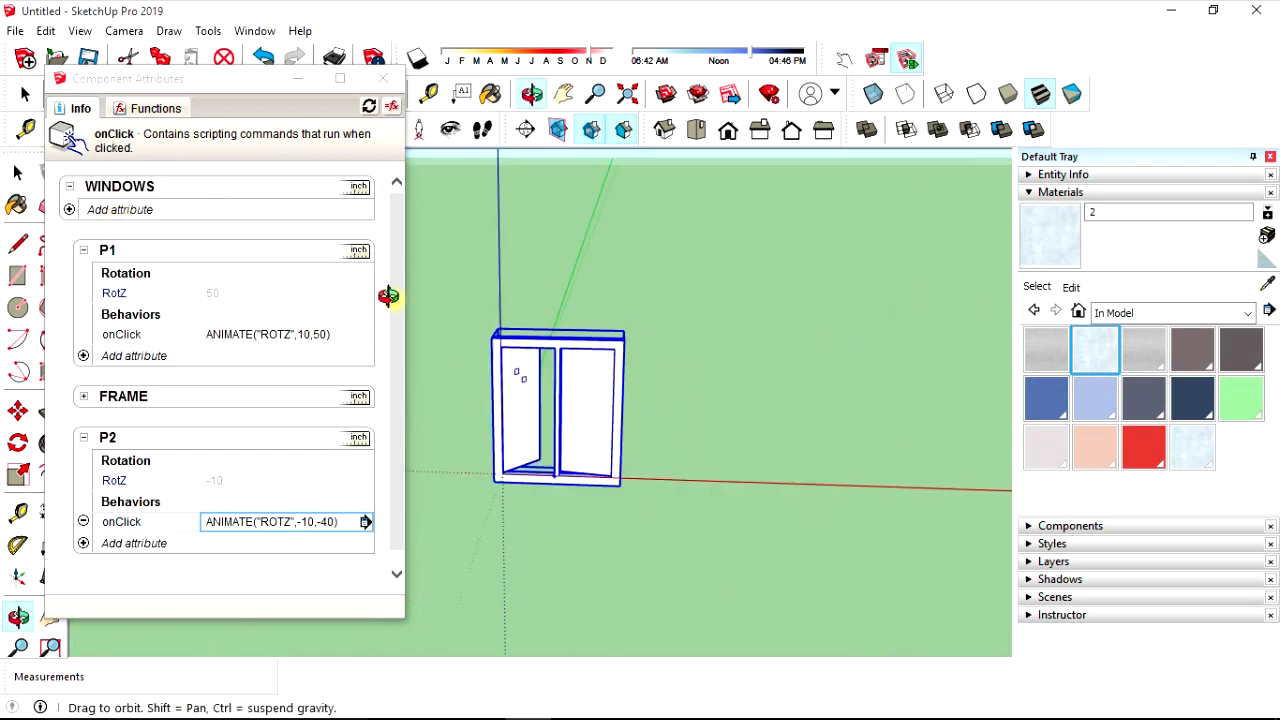
{"action": "scroll", "coordinate": [557, 378], "scroll_direction": "up", "scroll_amount": 3}
{"action": "scroll", "coordinate": [494, 394], "scroll_direction": "down", "scroll_amount": 3}
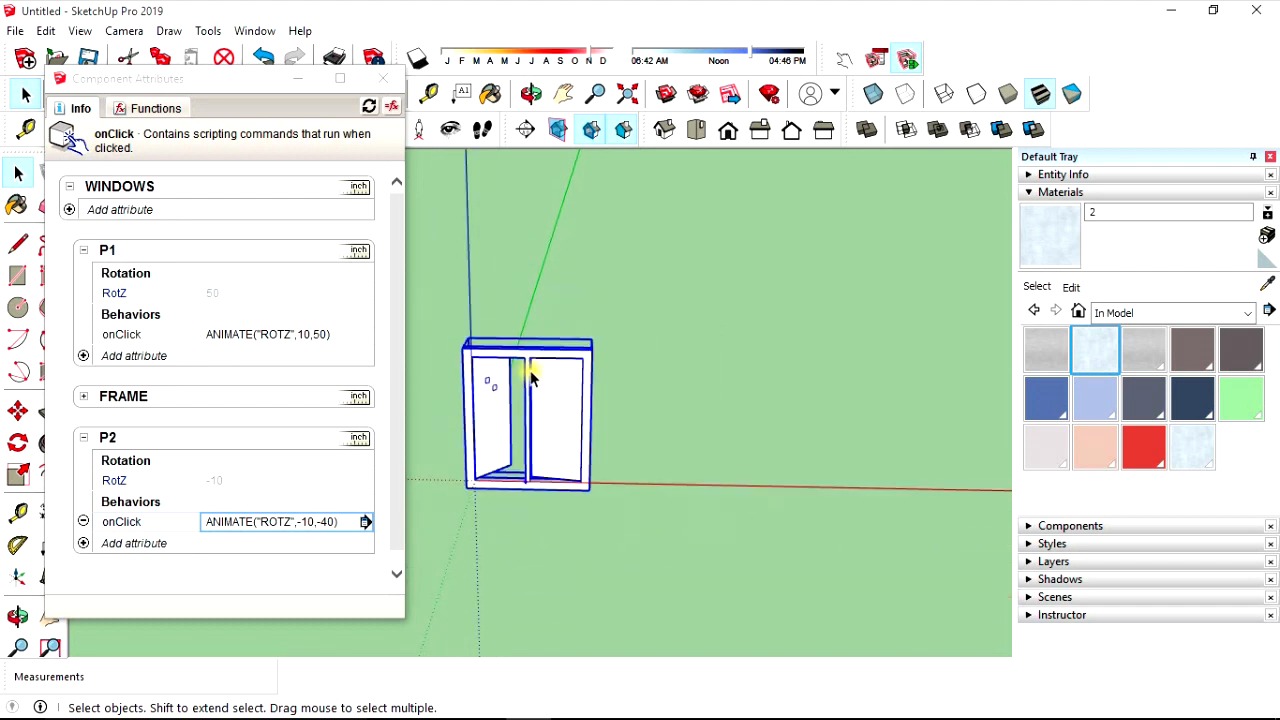
{"action": "middle_click_drag", "start_coordinate": [514, 380], "coordinate": [794, 457]}
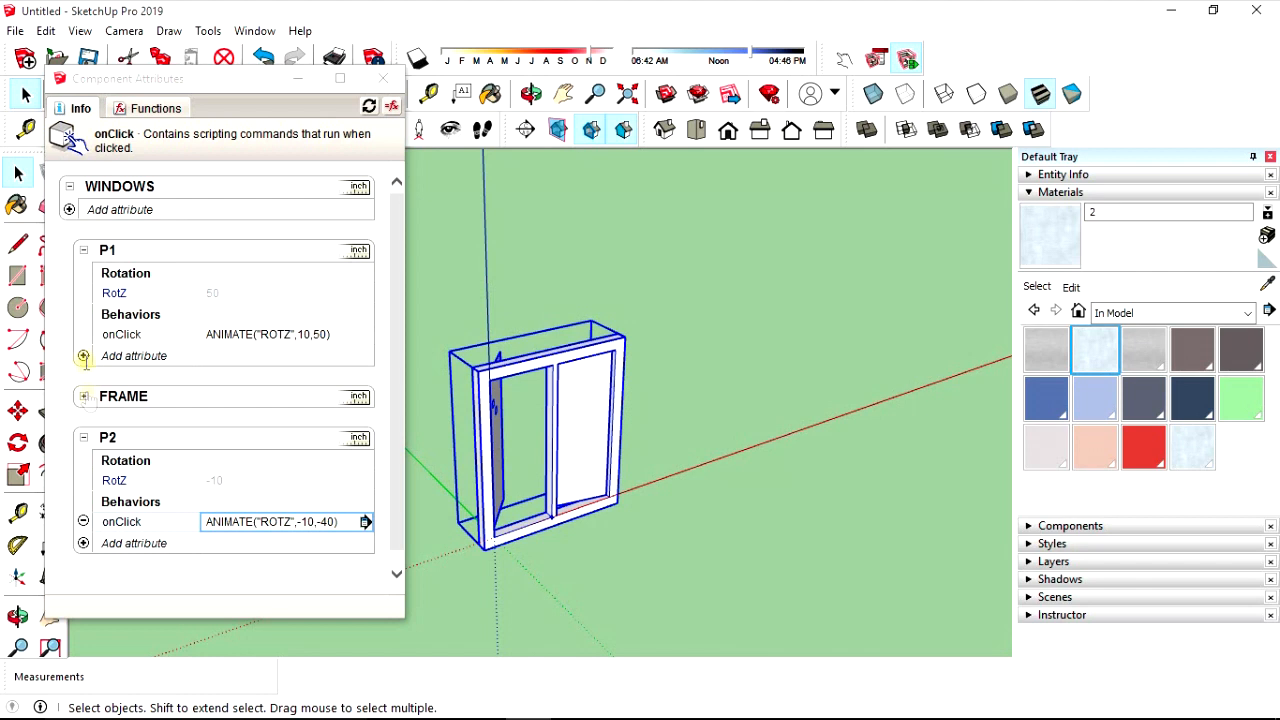
{"action": "left_click", "coordinate": [86, 400]}
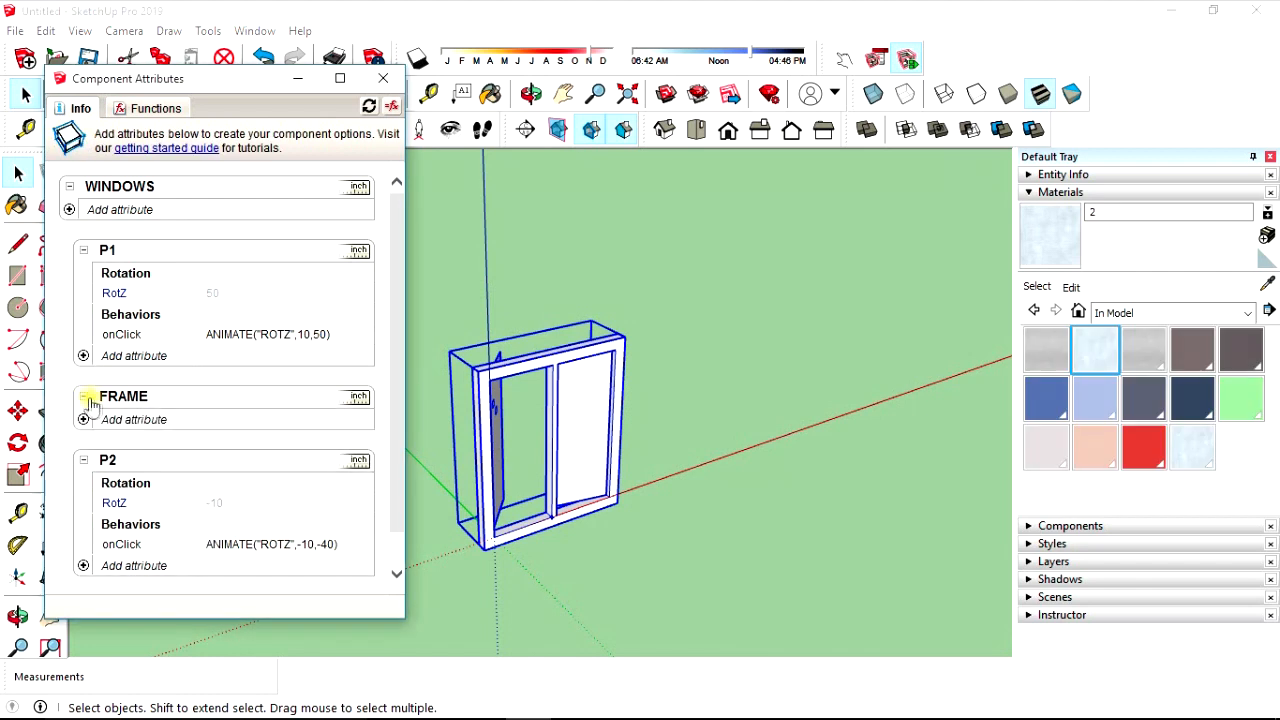
{"action": "left_click", "coordinate": [83, 420]}
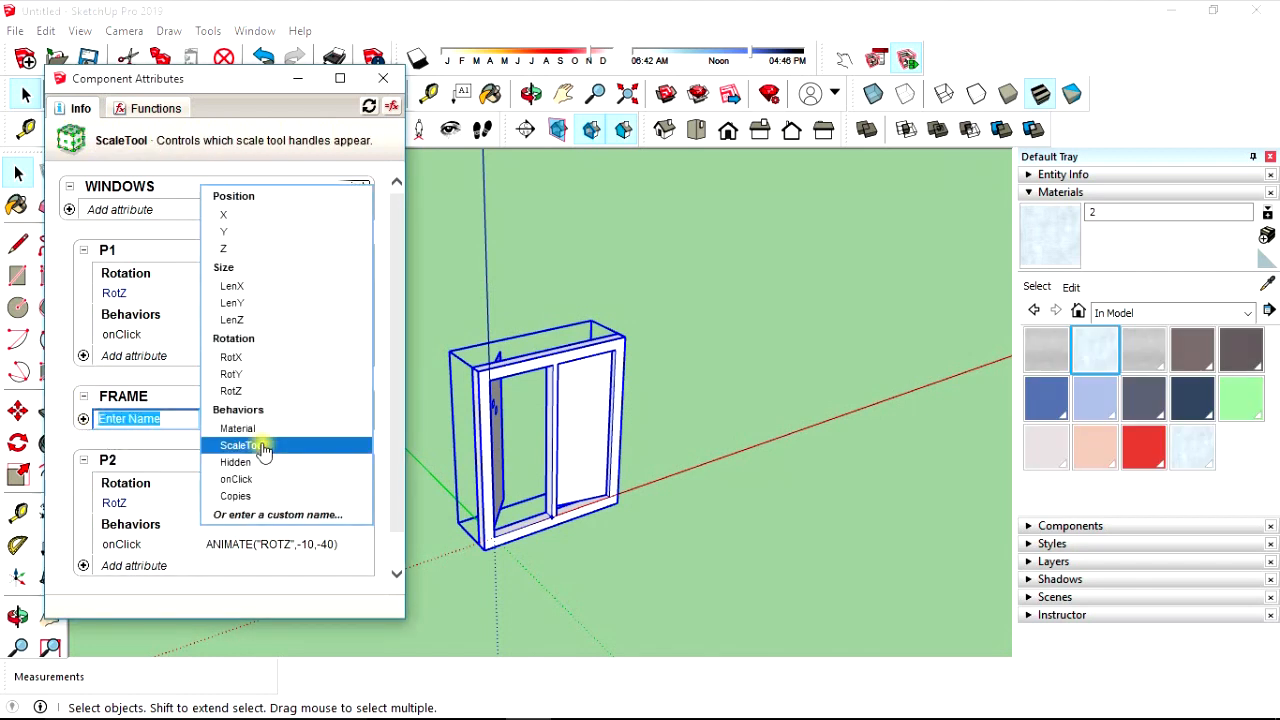
{"action": "key", "text": "Escape"}
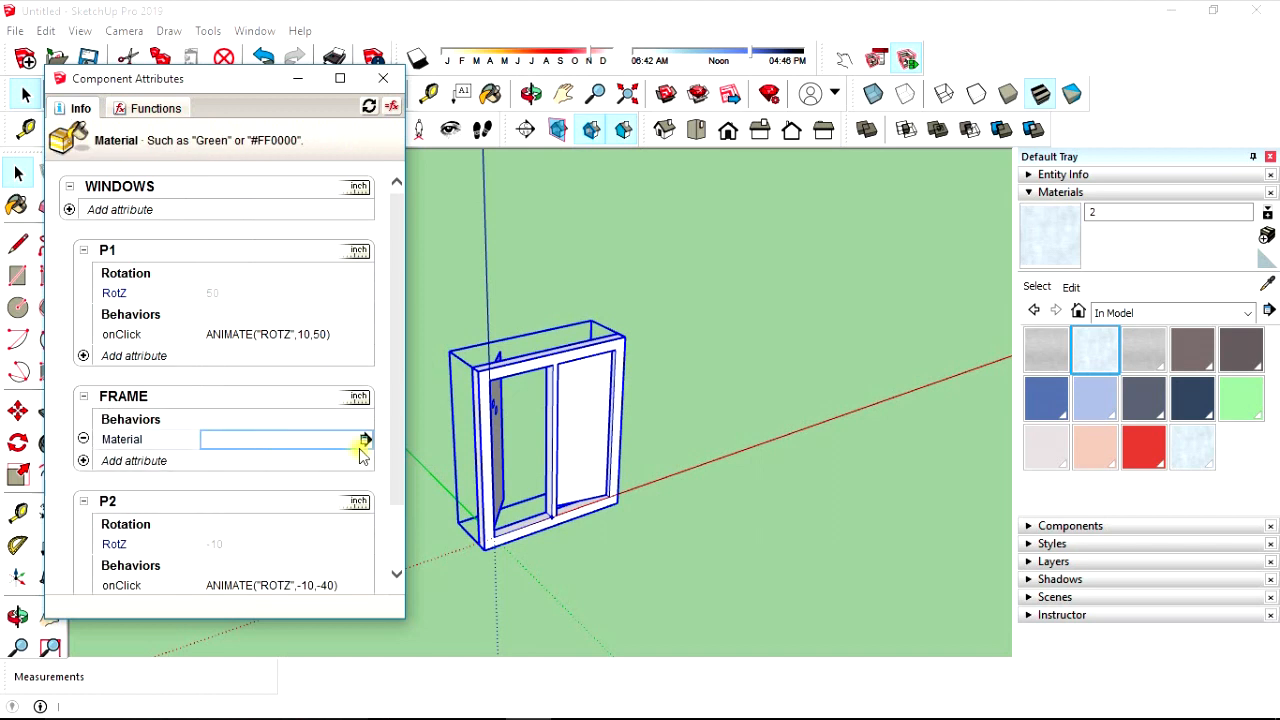
{"action": "left_click", "coordinate": [366, 441]}
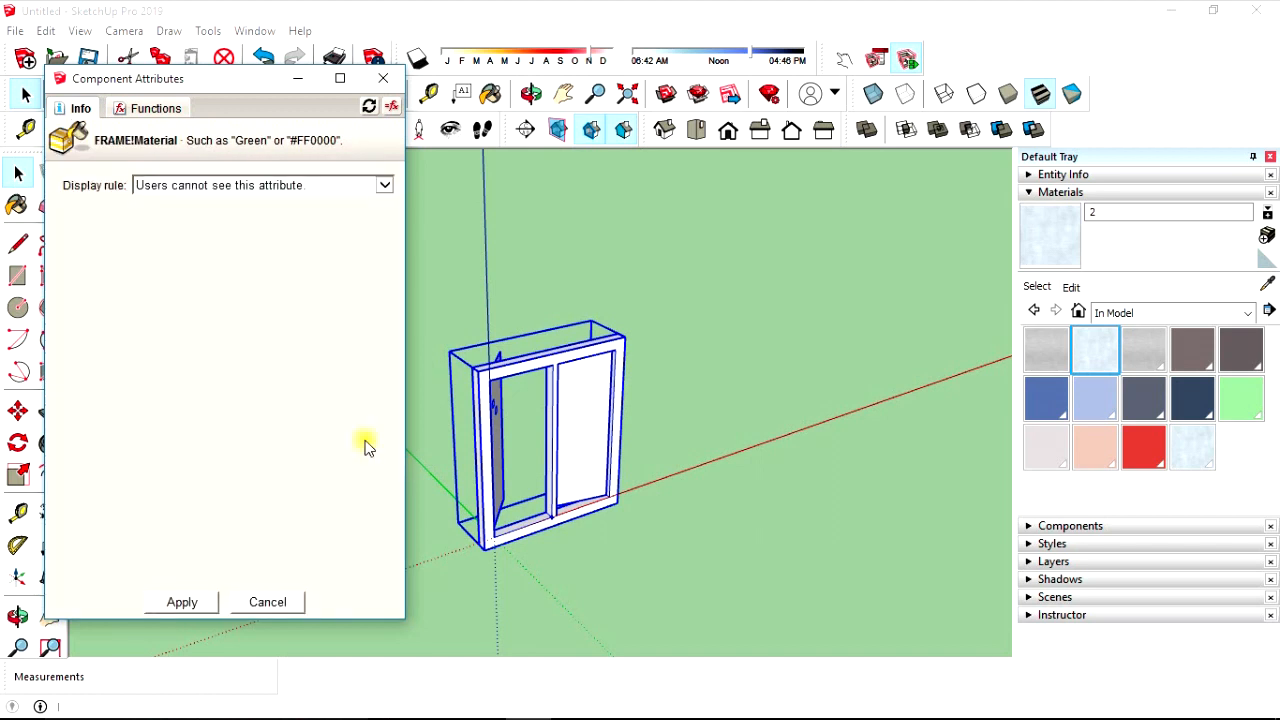
{"action": "left_click", "coordinate": [382, 187]}
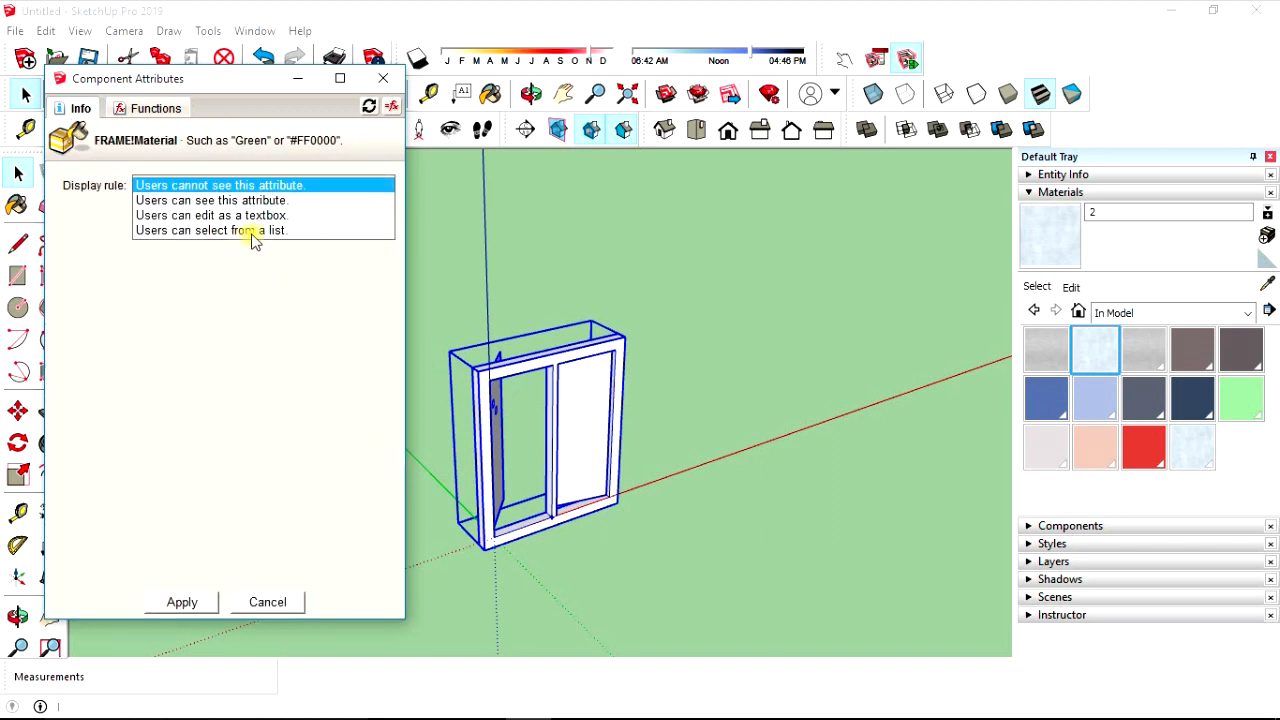
{"action": "left_click", "coordinate": [266, 603]}
{"action": "left_click", "coordinate": [266, 603]}
- Set FRAME's Material attribute to 1 and check the material on the window frame
{"action": "left_click", "coordinate": [216, 440]}
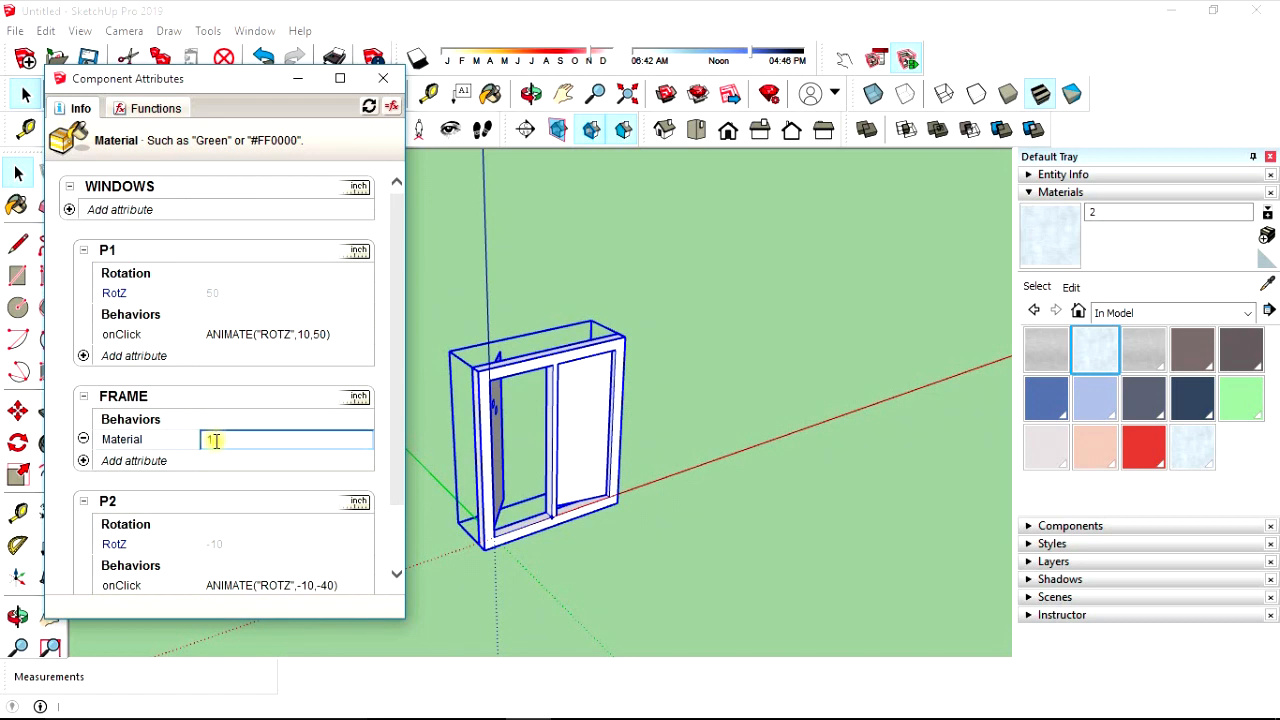
{"action": "key", "text": "Return"}
{"action": "scroll", "coordinate": [472, 343], "scroll_direction": "up", "scroll_amount": 4}
{"action": "scroll", "coordinate": [651, 434], "scroll_direction": "down", "scroll_amount": 5}
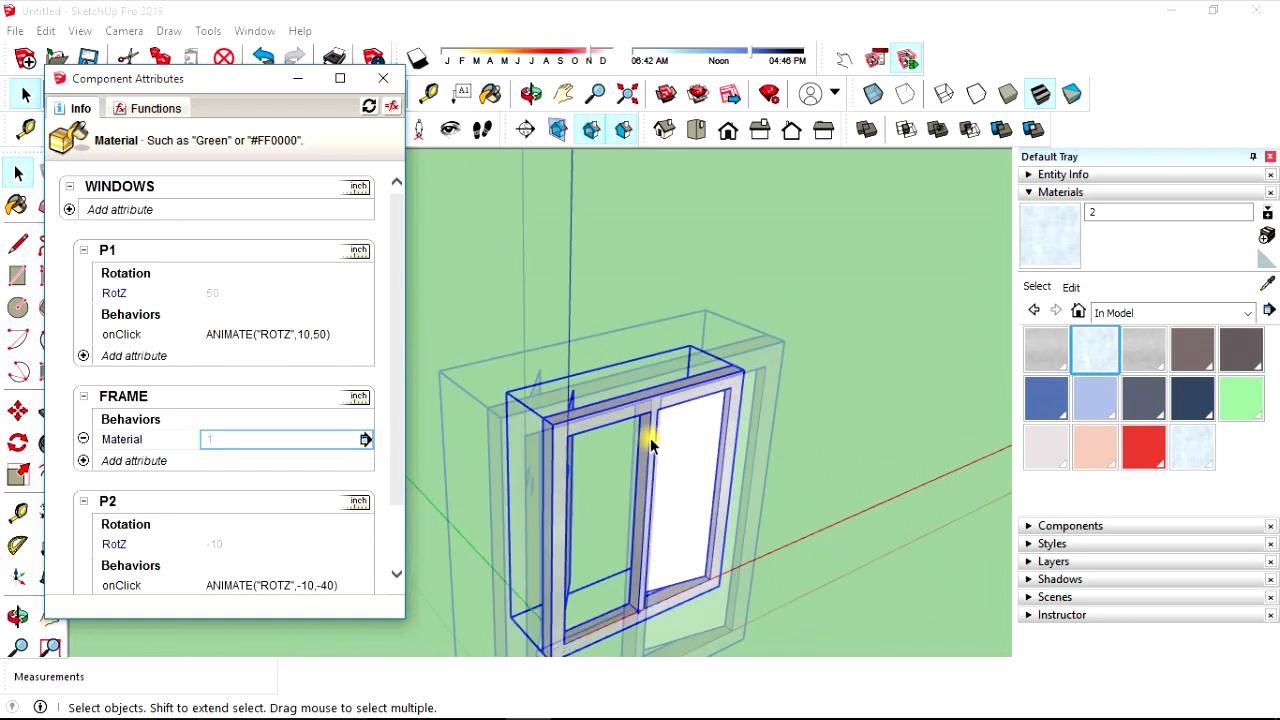
- Remove the Material attribute from FRAME and reselect the WINDOWS component in the model
{"action": "left_click", "coordinate": [222, 440]}
{"action": "double_click", "coordinate": [204, 445]}
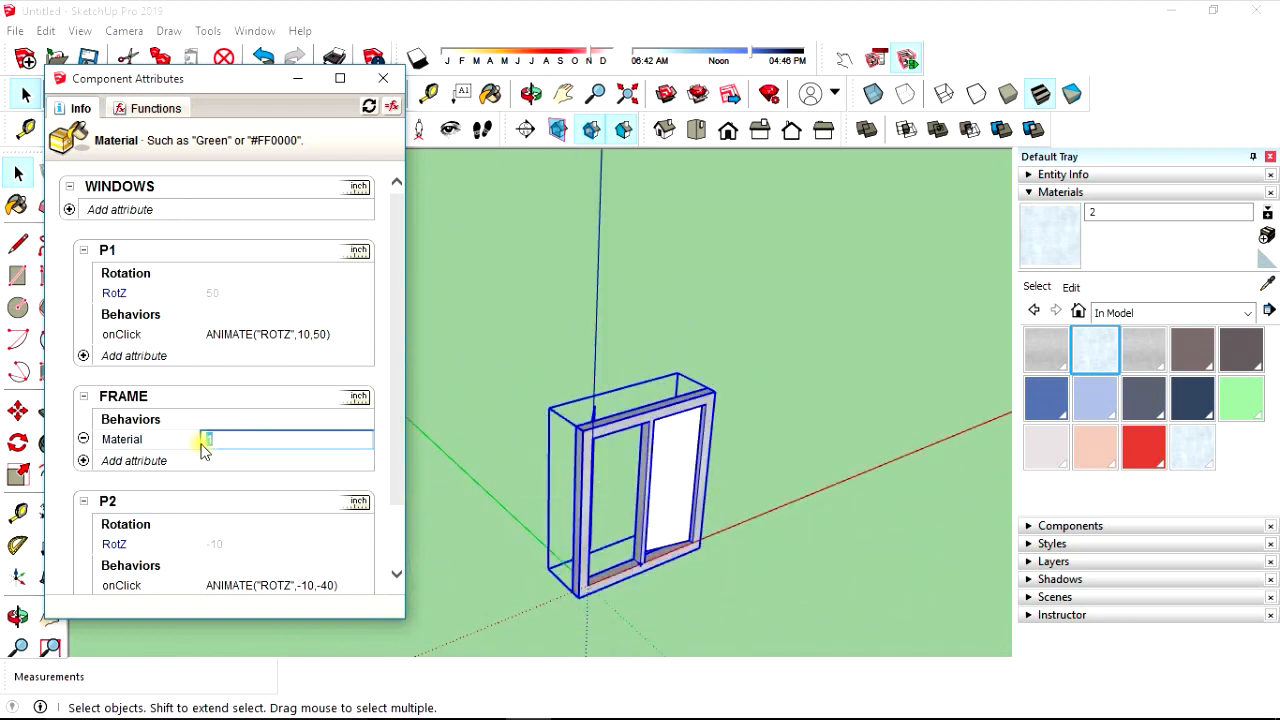
{"action": "left_click", "coordinate": [83, 438]}
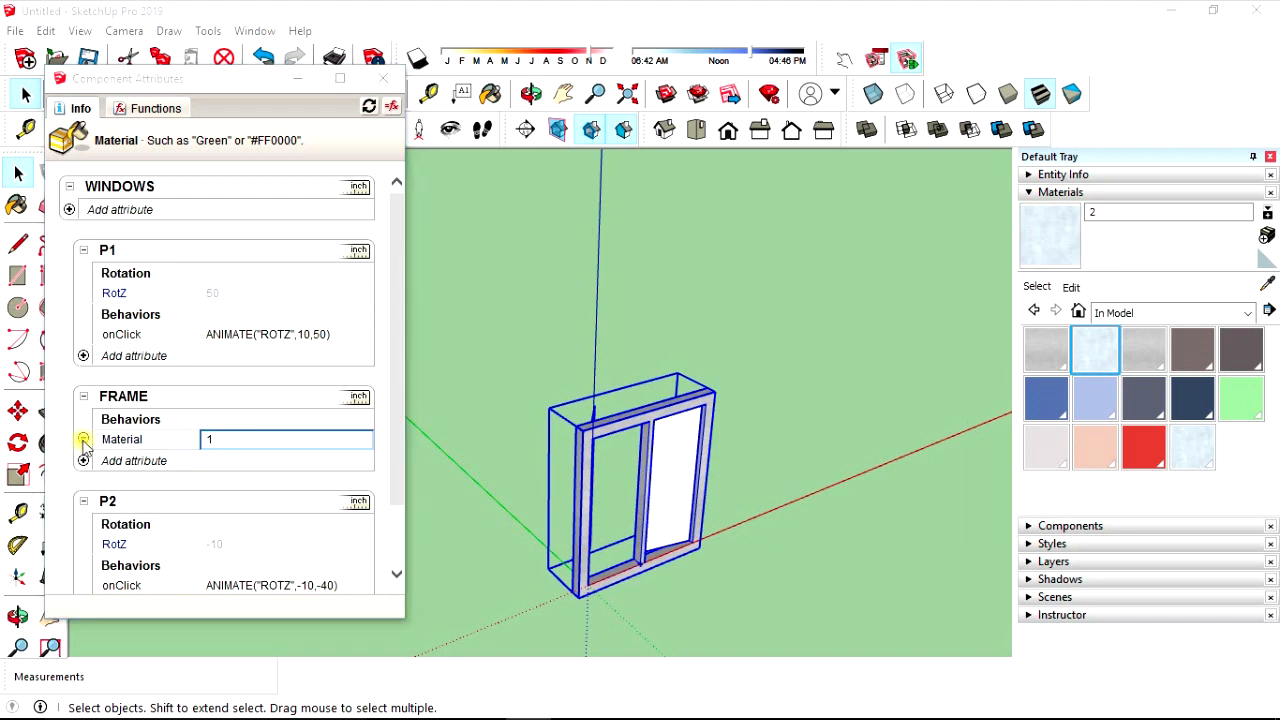
{"action": "left_click", "coordinate": [240, 400]}
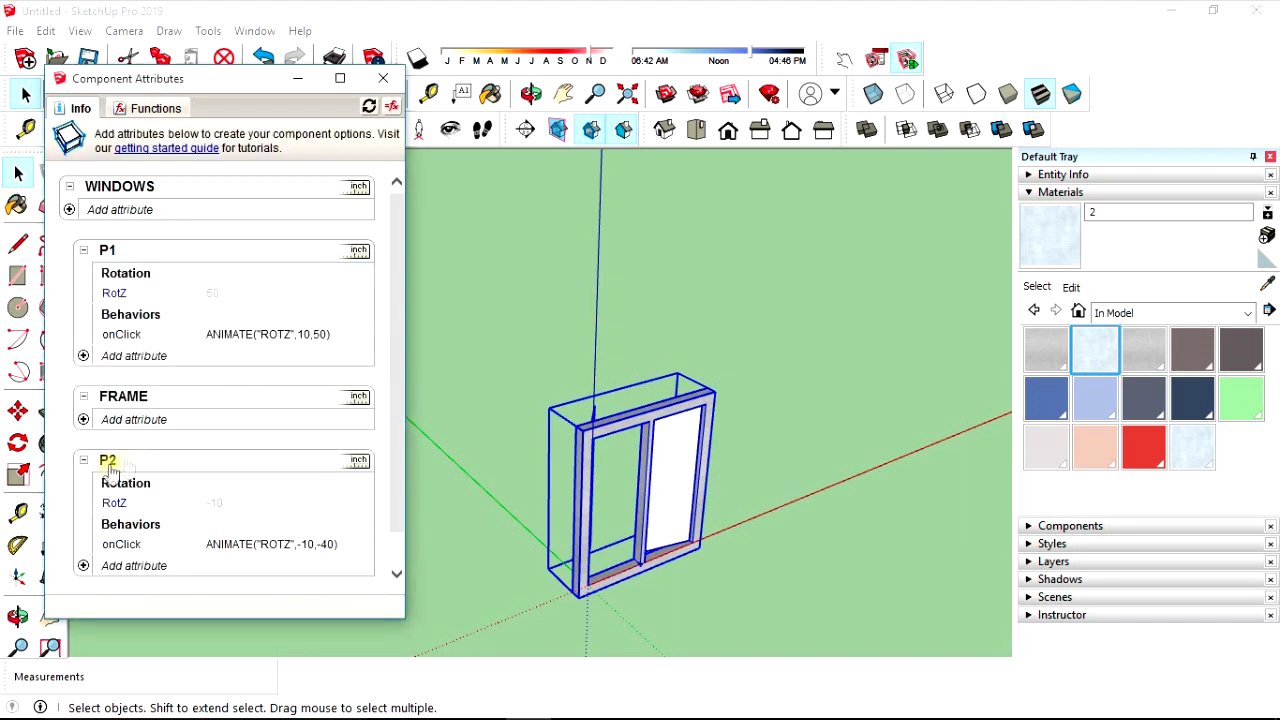
{"action": "left_click", "coordinate": [502, 452]}
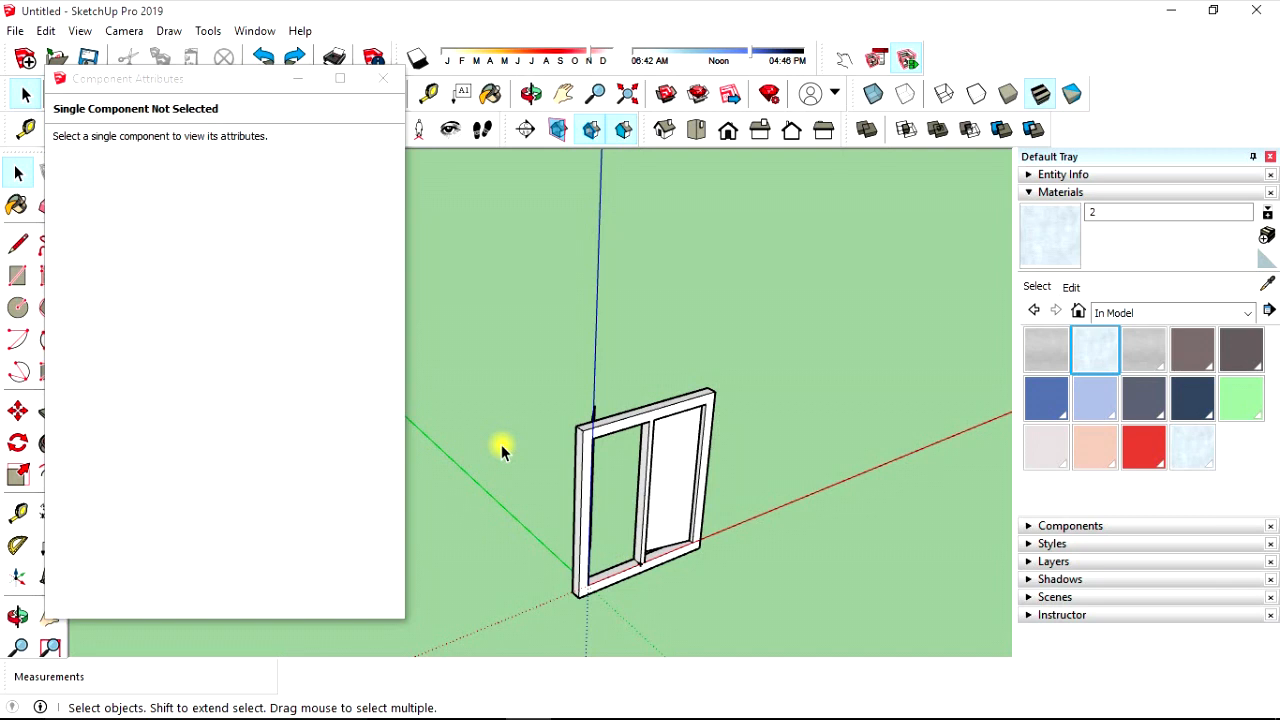
{"action": "left_click", "coordinate": [645, 440]}
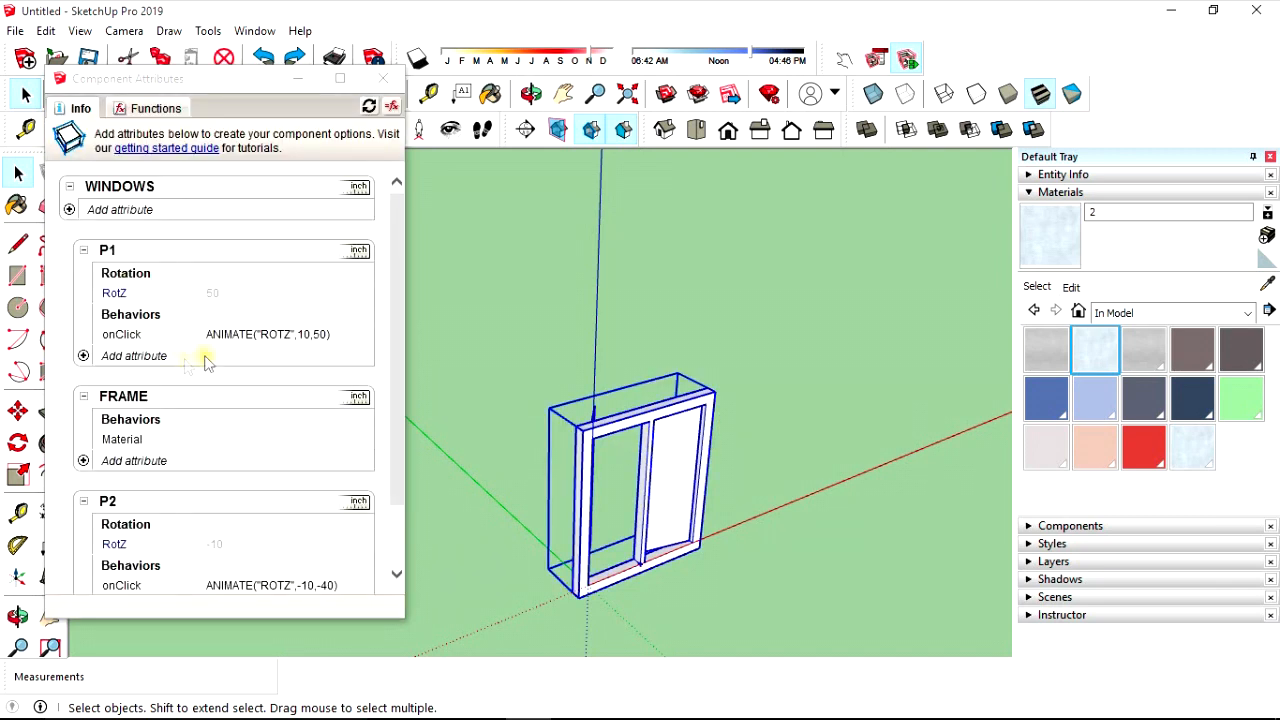
- Set FRAME's Material attribute to 1 and check the finish on the window frame
{"action": "scroll", "coordinate": [648, 434], "scroll_direction": "up", "scroll_amount": 5}
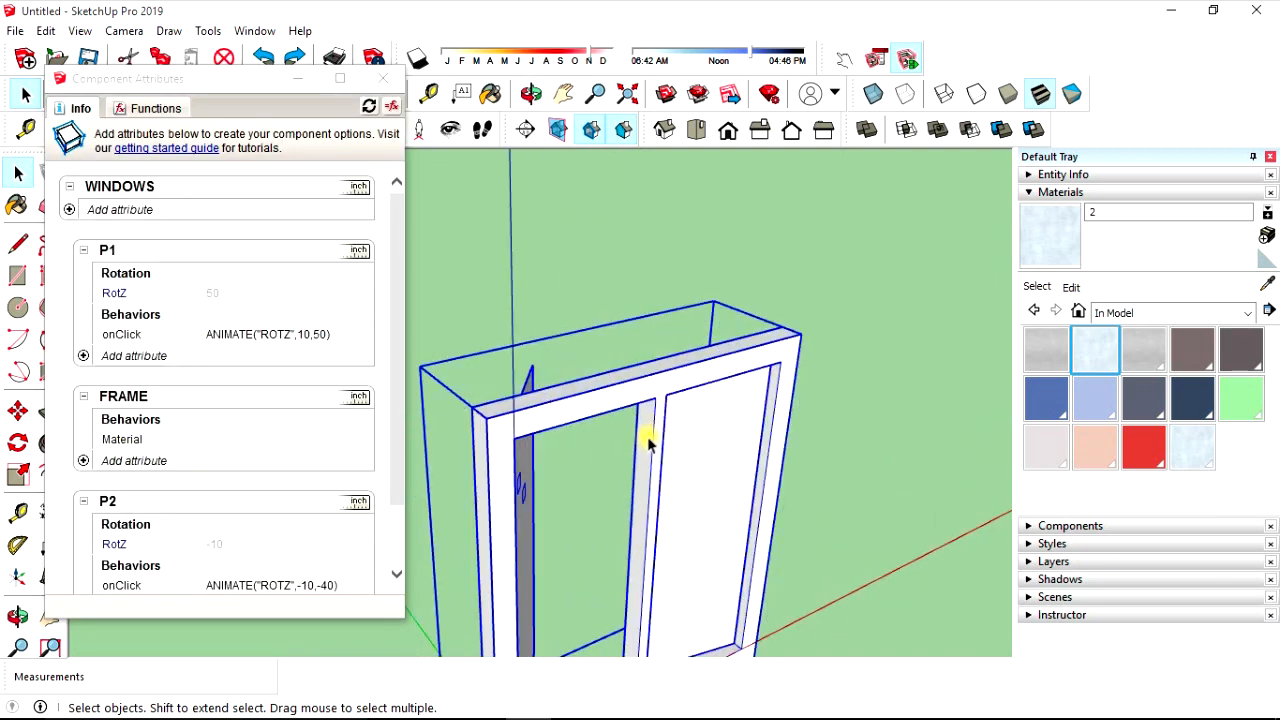
{"action": "left_click", "coordinate": [190, 445]}
{"action": "left_click", "coordinate": [216, 441]}
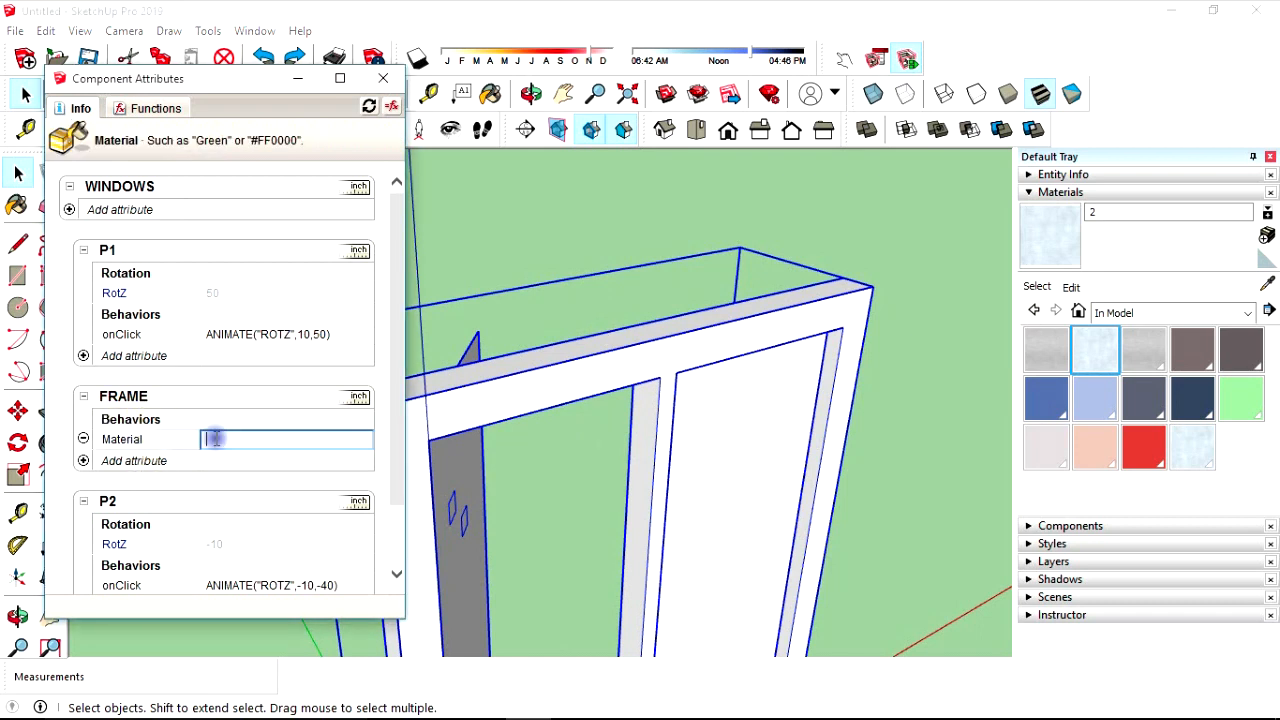
{"action": "type", "text": "1"}
{"action": "key", "text": "Return"}
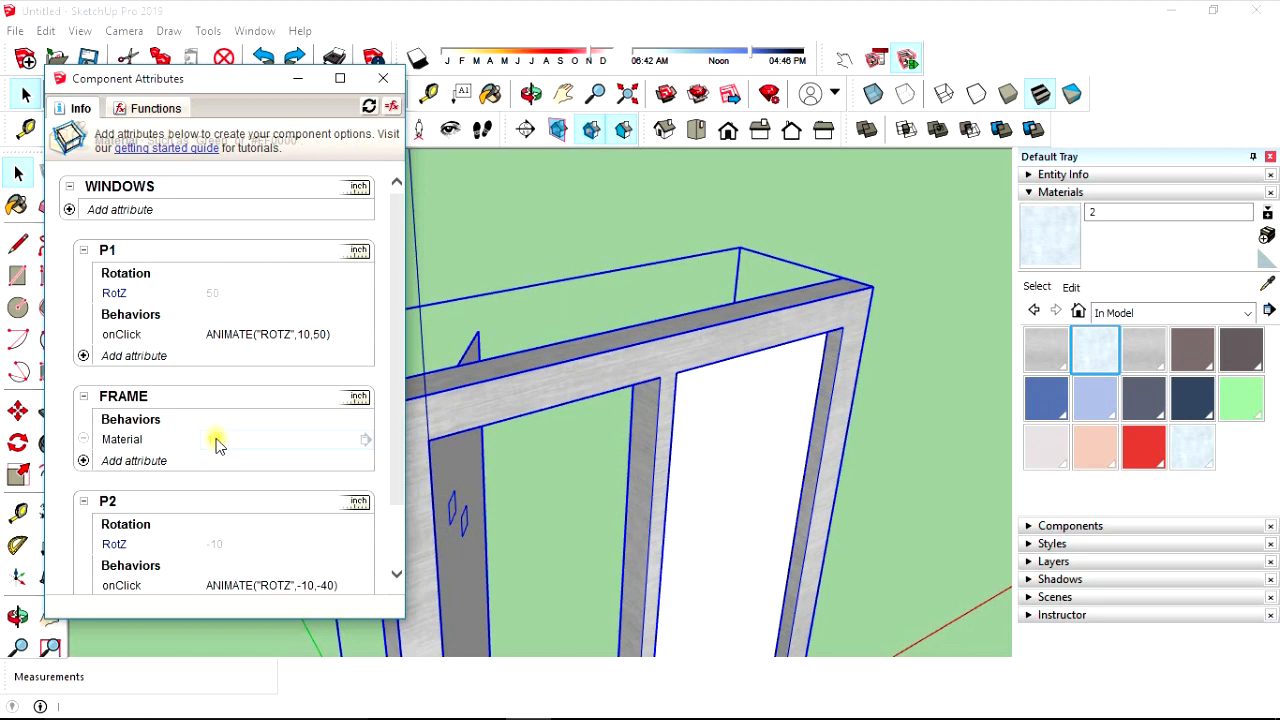
{"action": "scroll", "coordinate": [594, 397], "scroll_direction": "down", "scroll_amount": 2}
{"action": "scroll", "coordinate": [598, 398], "scroll_direction": "down", "scroll_amount": 3}
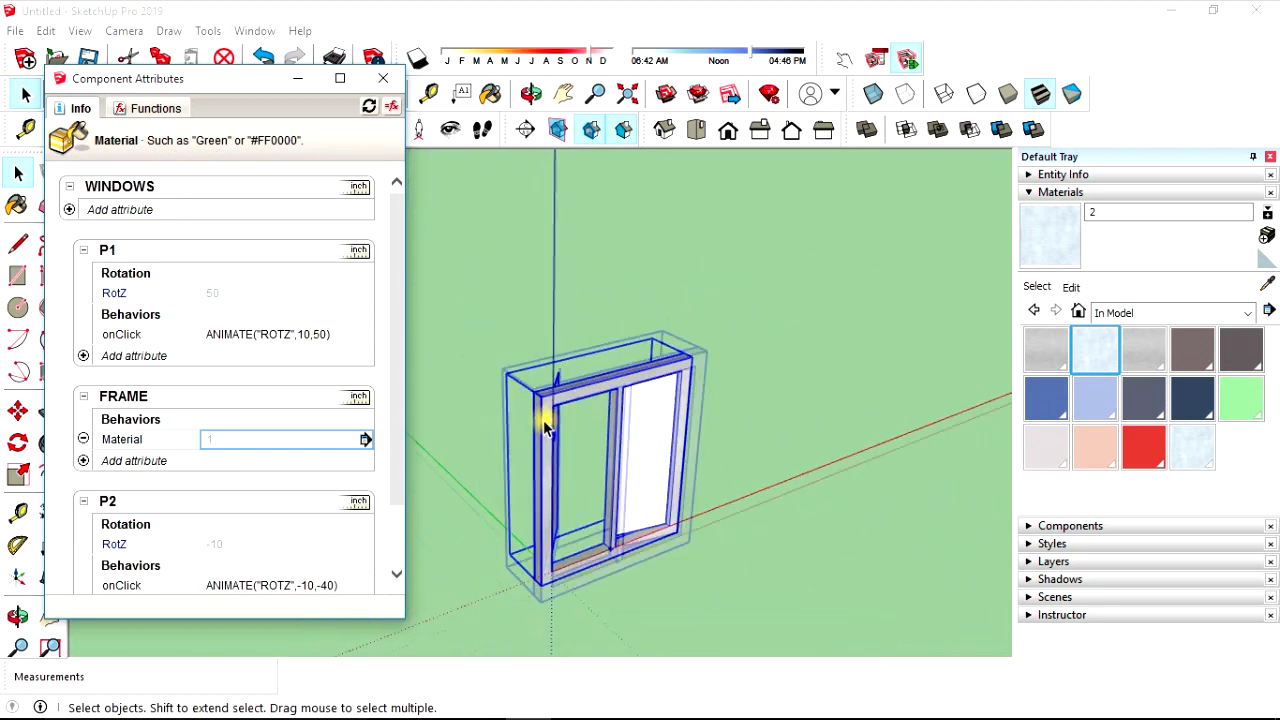
{"action": "scroll", "coordinate": [546, 427], "scroll_direction": "up", "scroll_amount": 2}
- Clear FRAME's Material value and reselect the WINDOWS component
{"action": "key", "text": "BackSpace"}
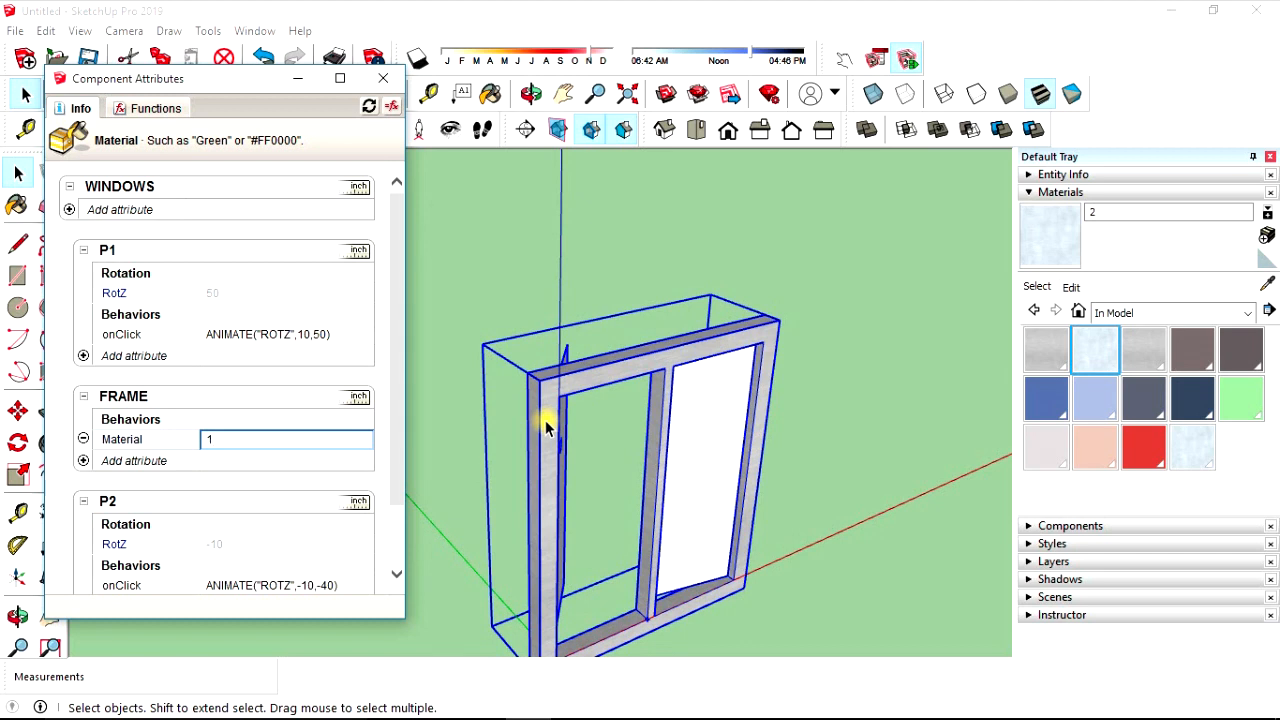
{"action": "left_click", "coordinate": [611, 250]}
{"action": "key", "text": "ctrl+z"}
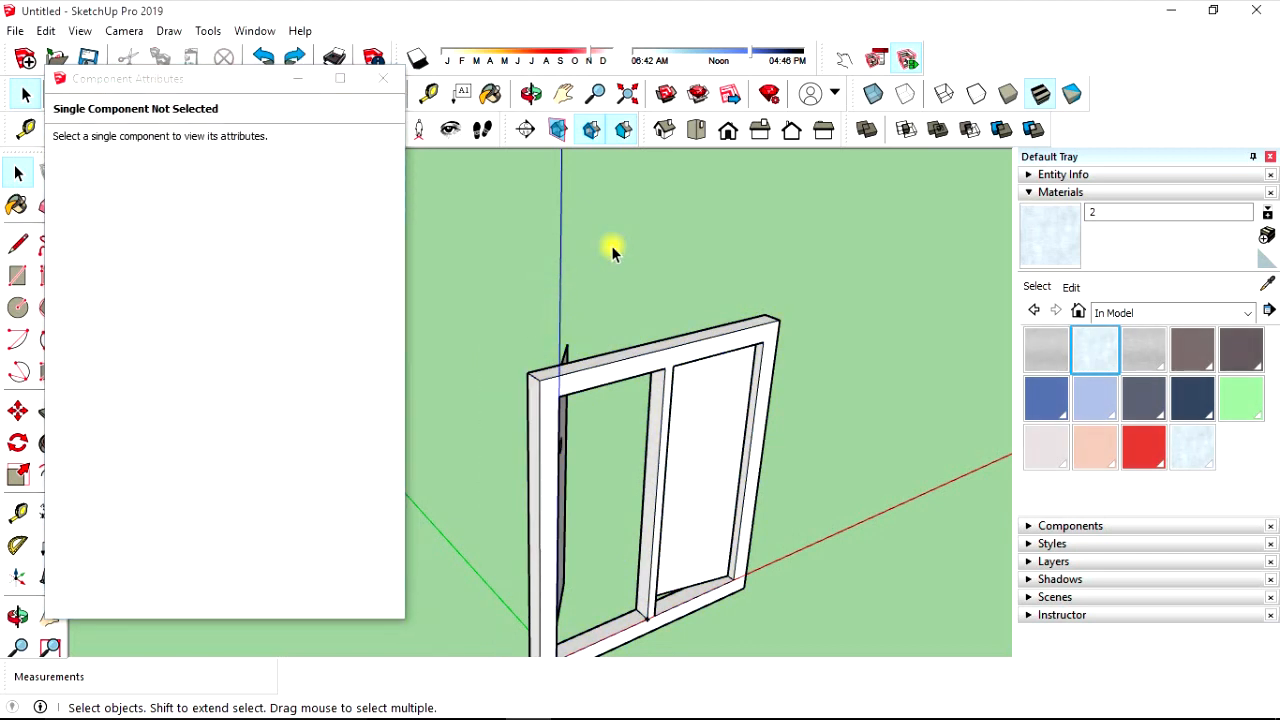
{"action": "left_click", "coordinate": [636, 368]}
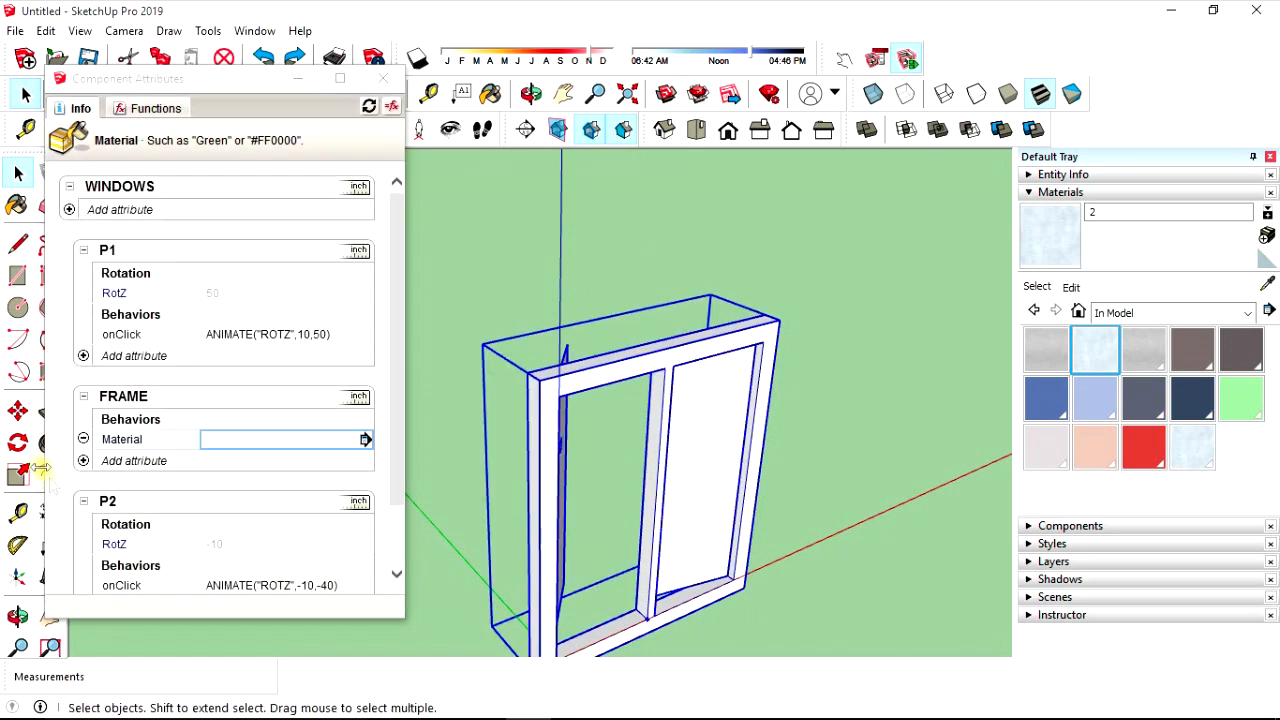
- Add a Material attribute to P2 and set its value to 2
{"action": "scroll", "coordinate": [192, 514], "scroll_direction": "down", "scroll_amount": 1}
{"action": "left_click", "coordinate": [84, 529]}
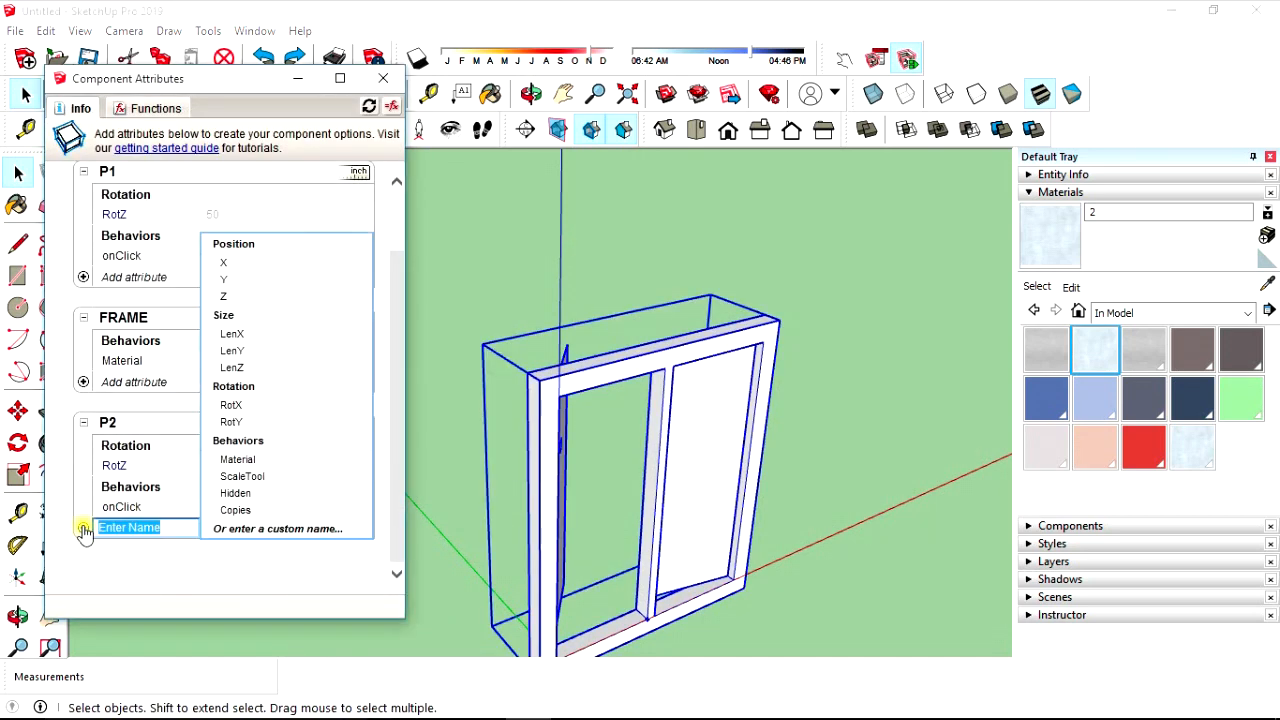
{"action": "left_click", "coordinate": [255, 460]}
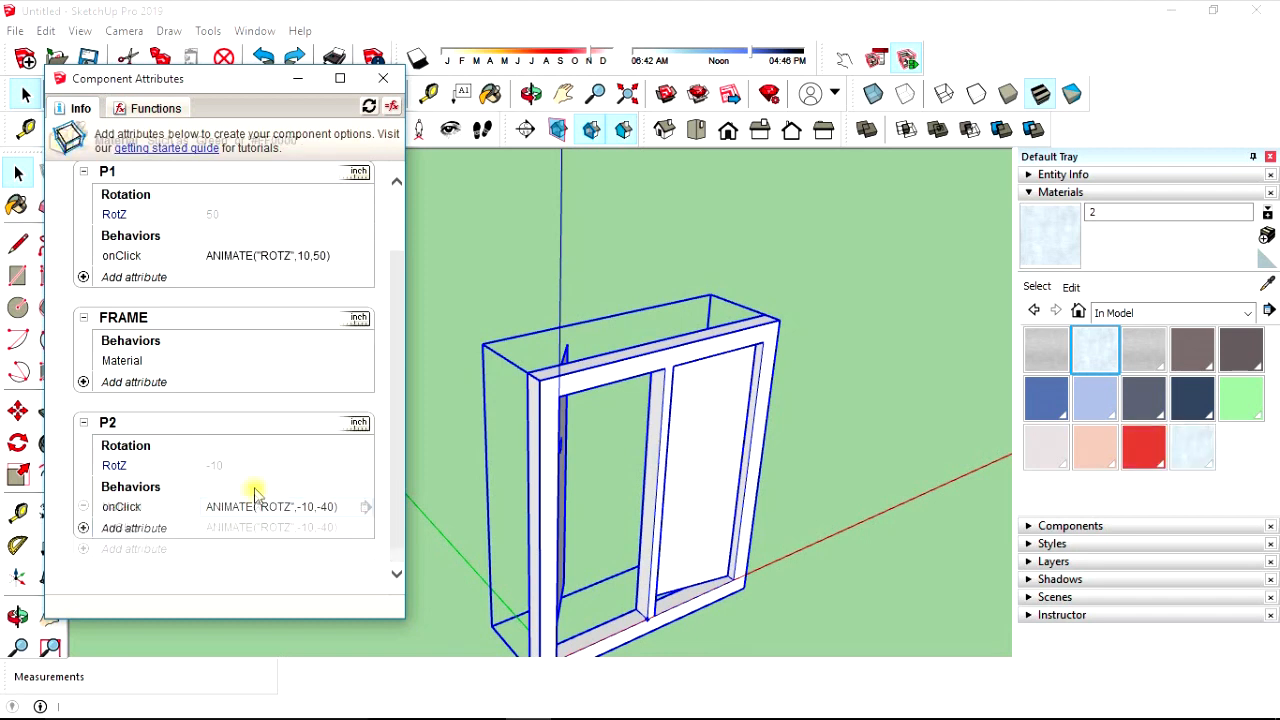
{"action": "left_click", "coordinate": [240, 506]}
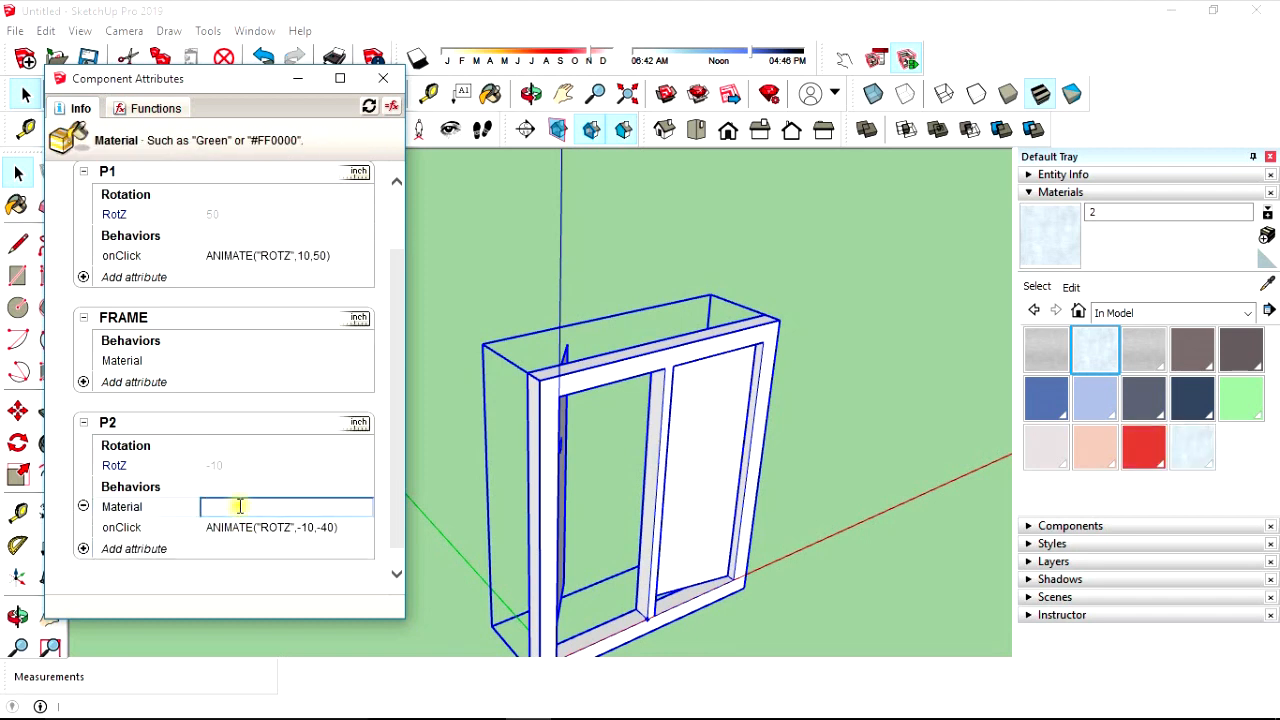
{"action": "key", "text": "Return"}
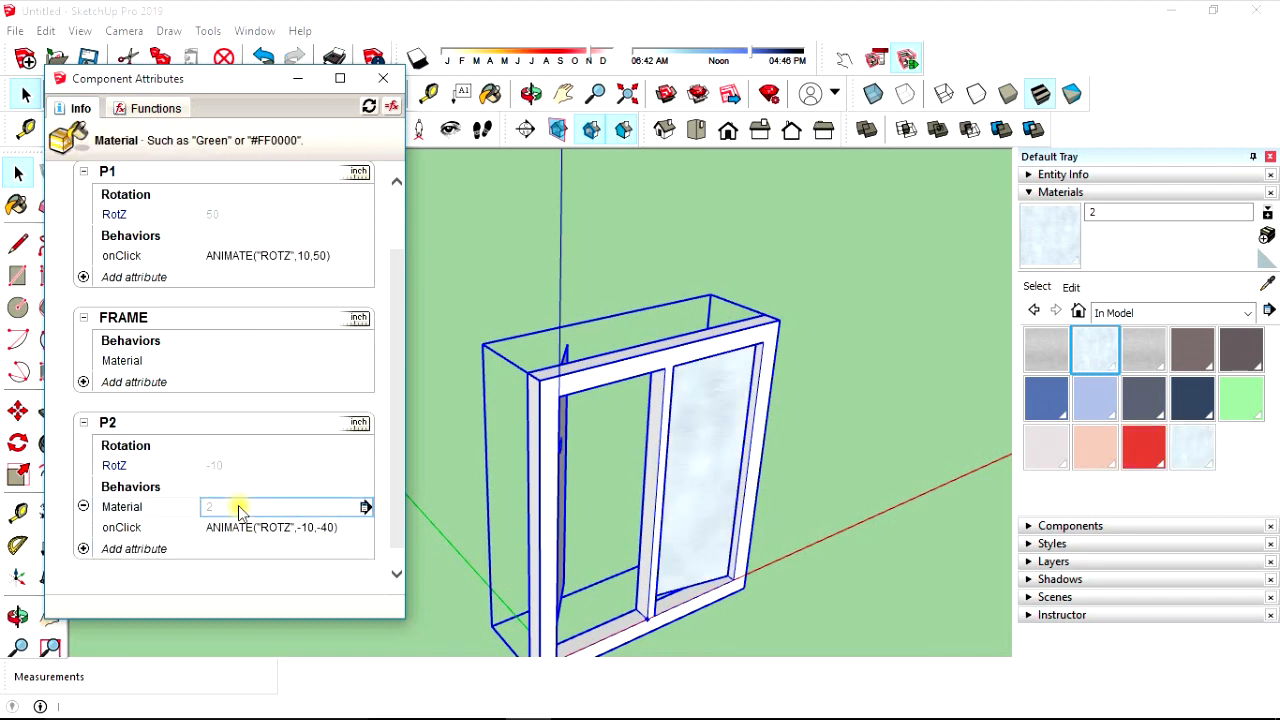
- Clear P2's Material value and check the window from the side and the front
{"action": "middle_click_drag", "start_coordinate": [471, 614], "coordinate": [783, 472]}
{"action": "scroll", "coordinate": [783, 472], "scroll_direction": "down", "scroll_amount": 2}
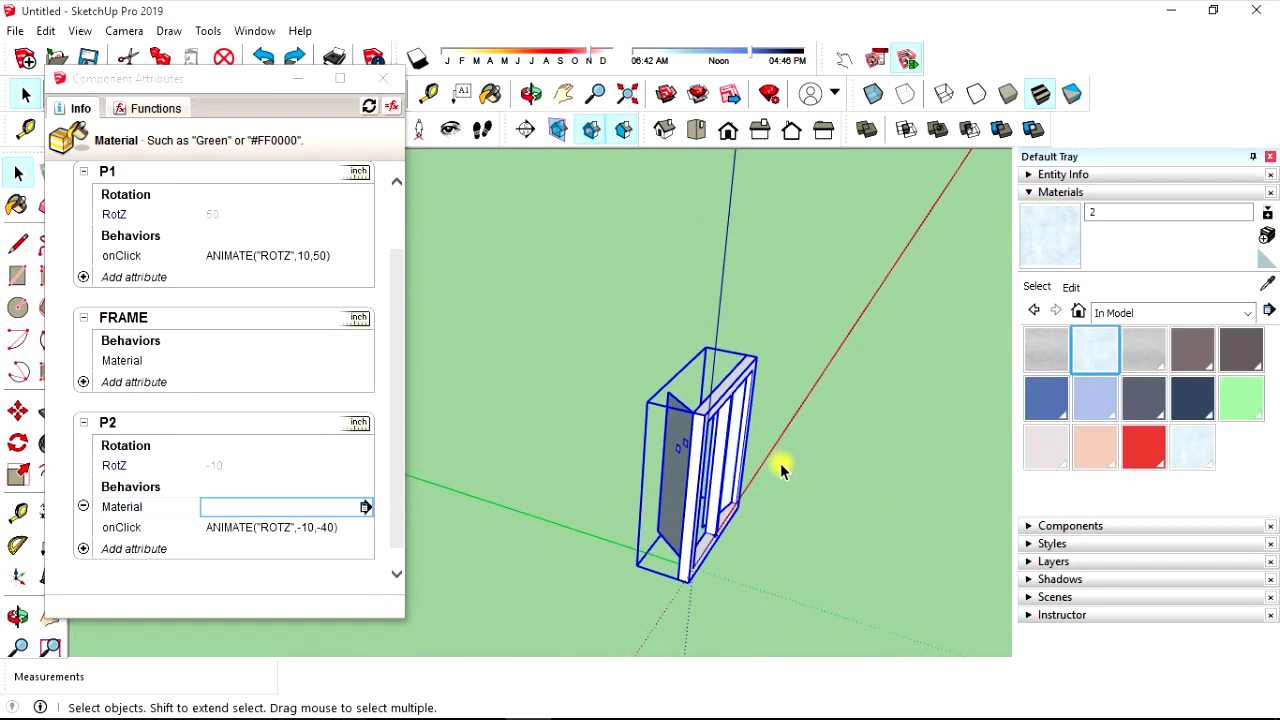
{"action": "middle_click_drag", "start_coordinate": [749, 466], "coordinate": [486, 517]}
{"action": "mouse_move", "coordinate": [578, 572]}
{"action": "middle_mouse_down"}
{"action": "mouse_move", "coordinate": [651, 563]}
{"action": "mouse_move", "coordinate": [560, 555]}
{"action": "middle_mouse_up"}
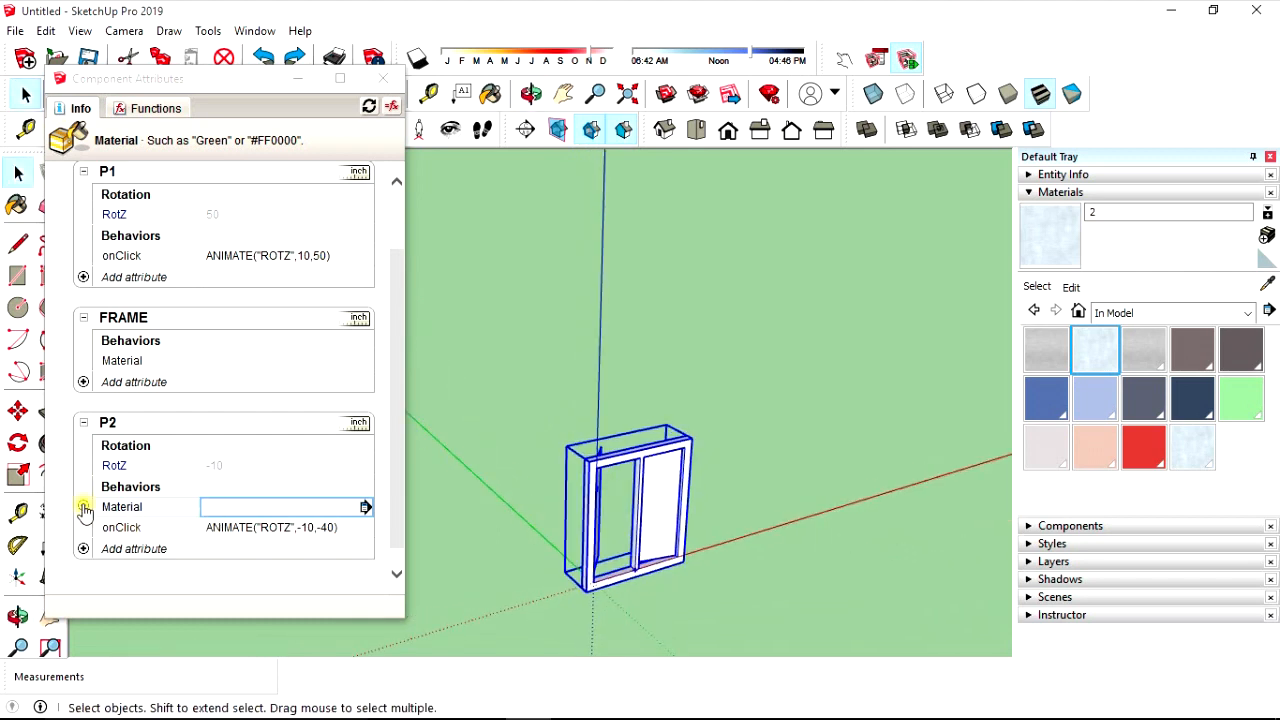
- Add all the Behaviors attributes, including Material, Hidden, onClick and Copies, to the top-level WINDOWS component
{"action": "left_click_drag", "start_coordinate": [400, 397], "coordinate": [393, 332]}
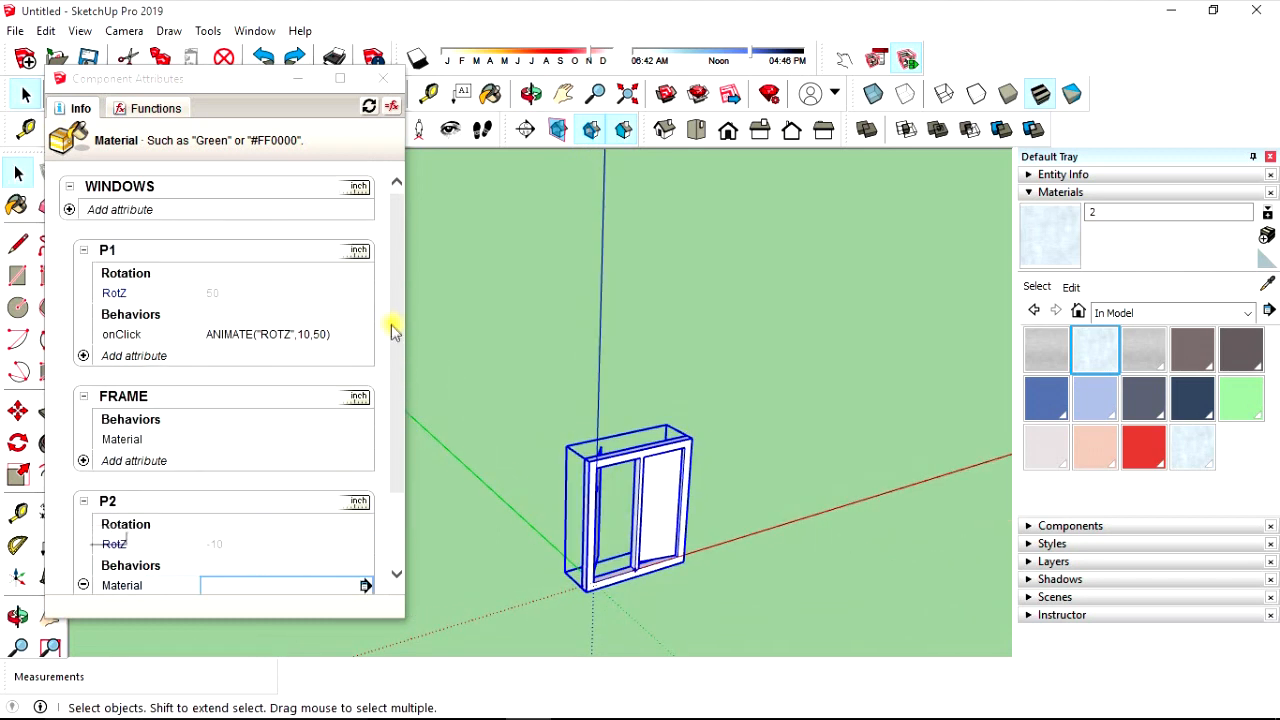
{"action": "left_click", "coordinate": [113, 210]}
{"action": "left_click", "coordinate": [251, 504]}
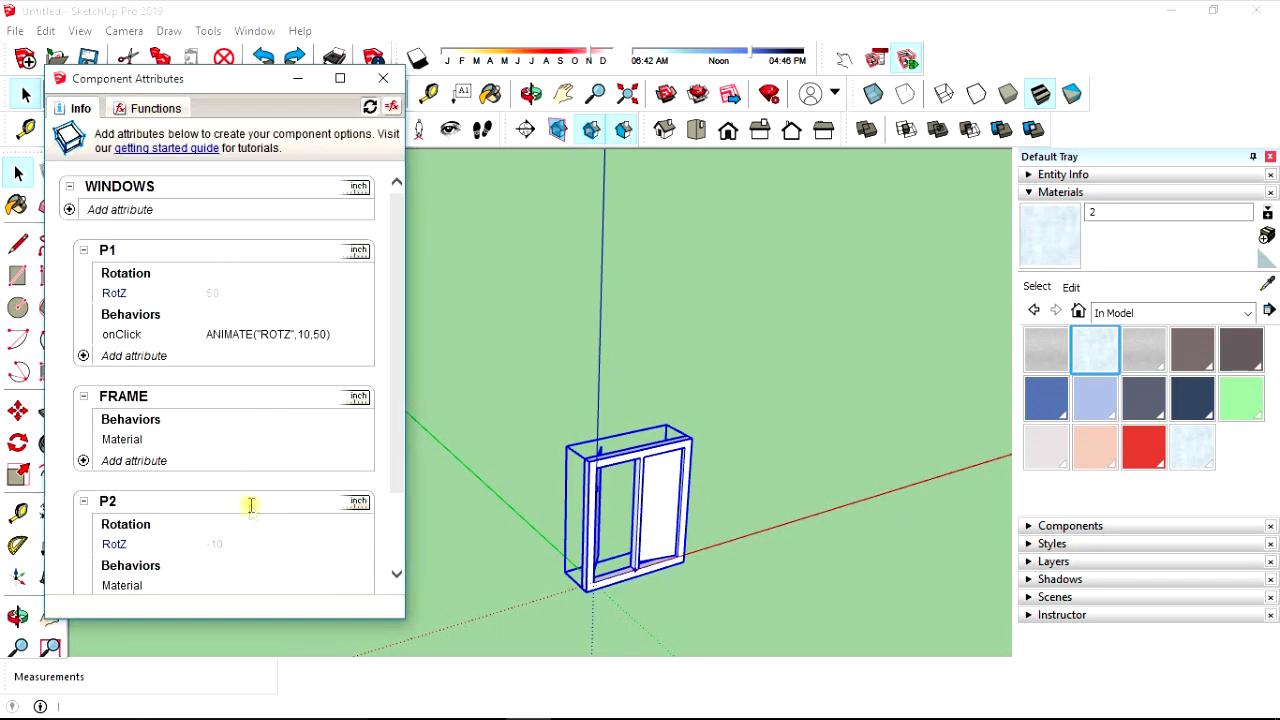
- Set the display rule of the WINDOWS Material attribute to "Users can select from a list"
{"action": "left_click", "coordinate": [118, 229]}
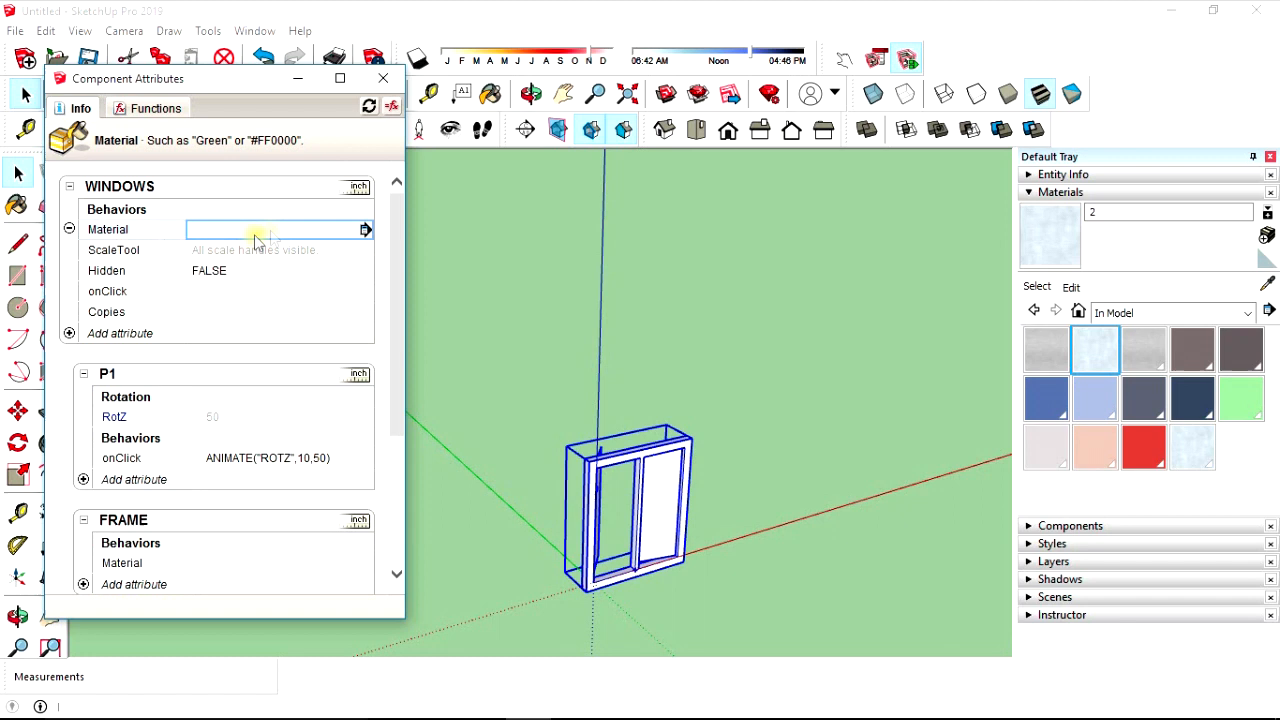
{"action": "left_click", "coordinate": [364, 230]}
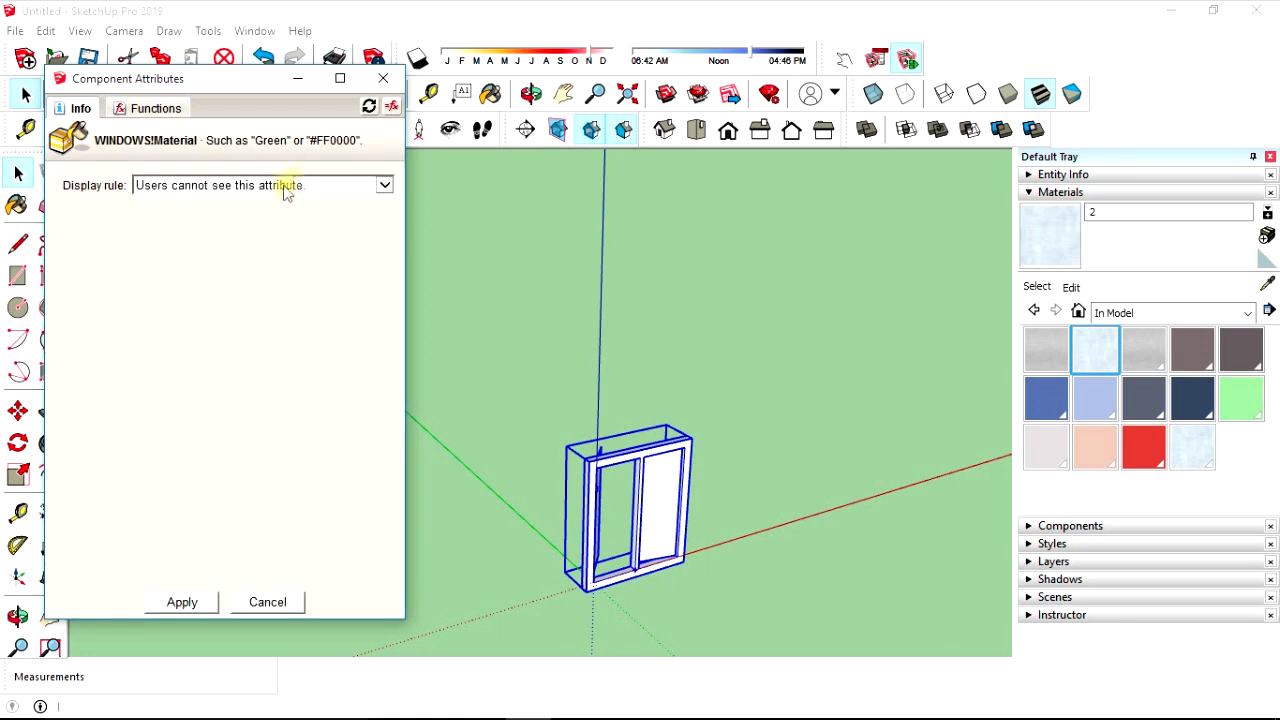
{"action": "left_click", "coordinate": [385, 185]}
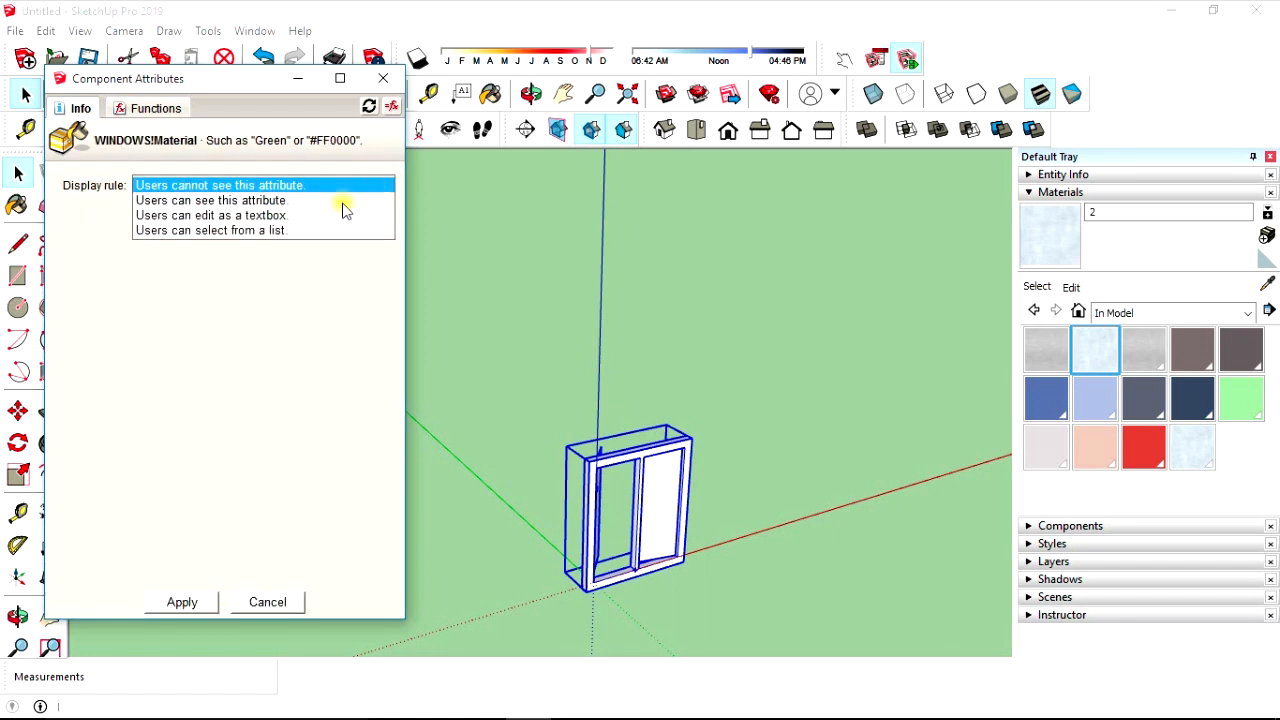
{"action": "left_click", "coordinate": [257, 231]}
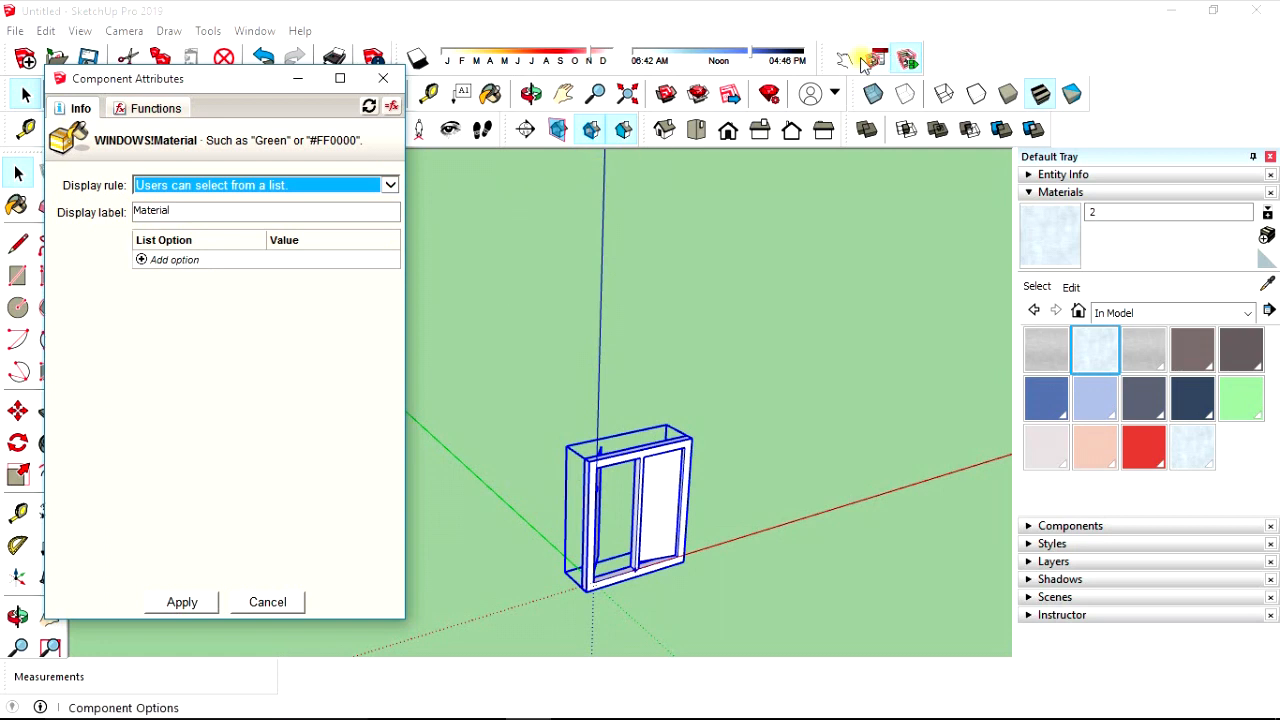
- Add list options 1 with value 1 and 2 with value 2 to the WINDOWS Material attribute and apply them
{"action": "left_click", "coordinate": [182, 262]}
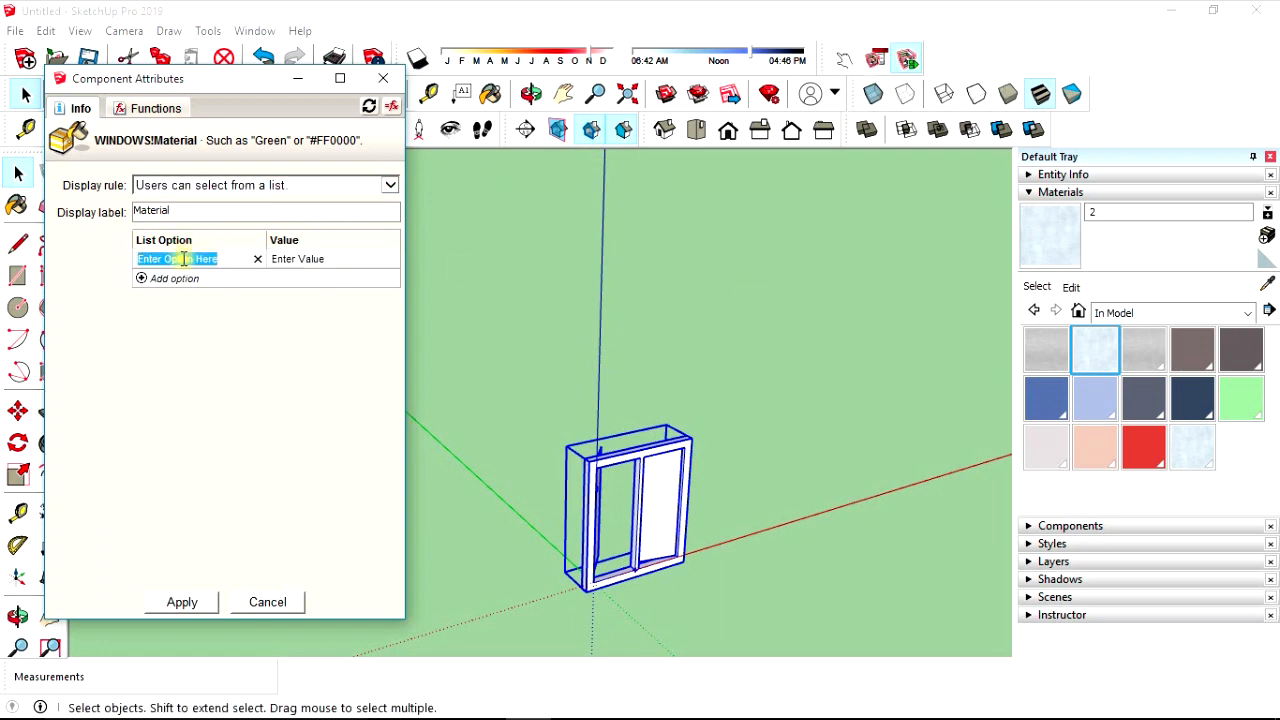
{"action": "type", "text": "1"}
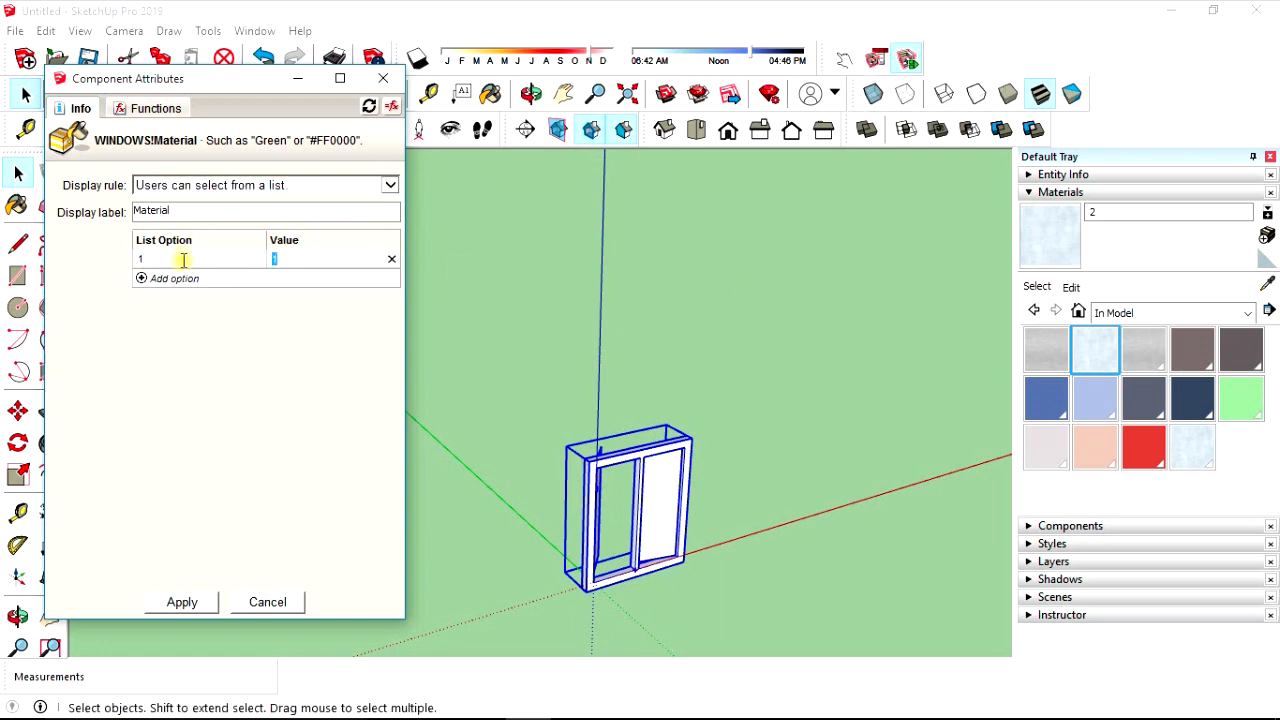
{"action": "key", "text": "Return"}
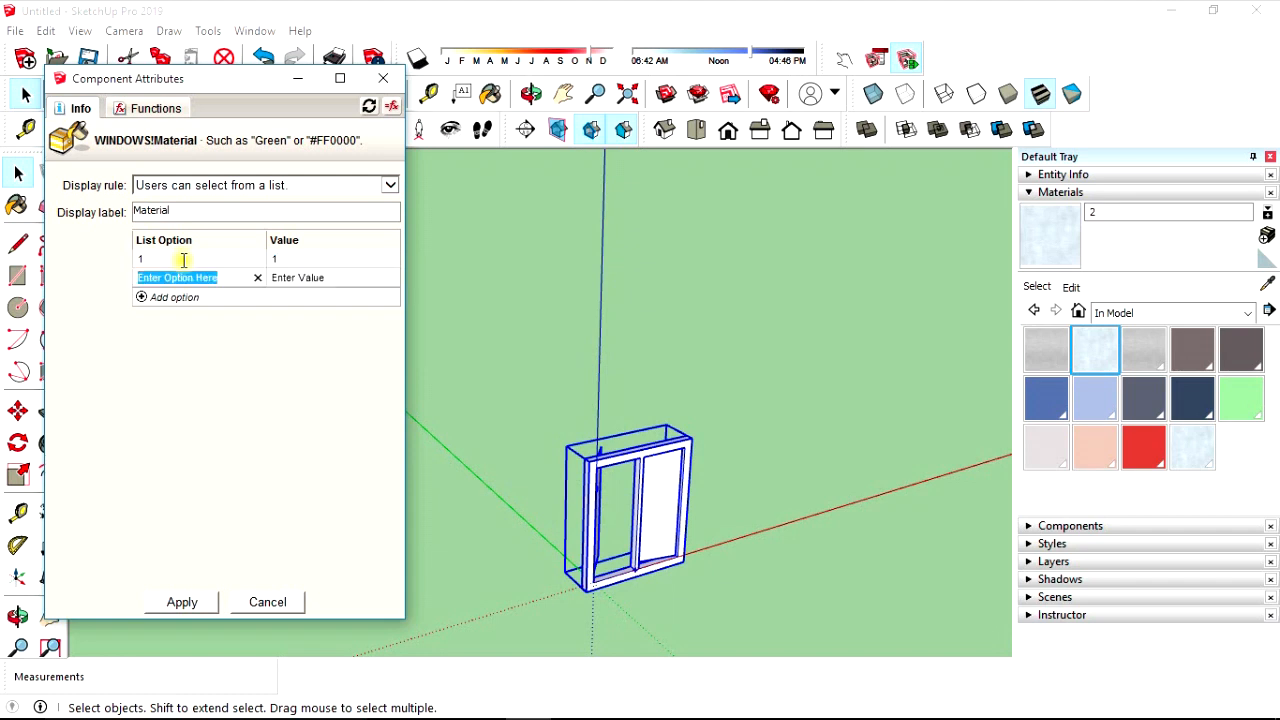
{"action": "type", "text": "2"}
{"action": "key", "text": "Tab"}
{"action": "key", "text": "Return"}
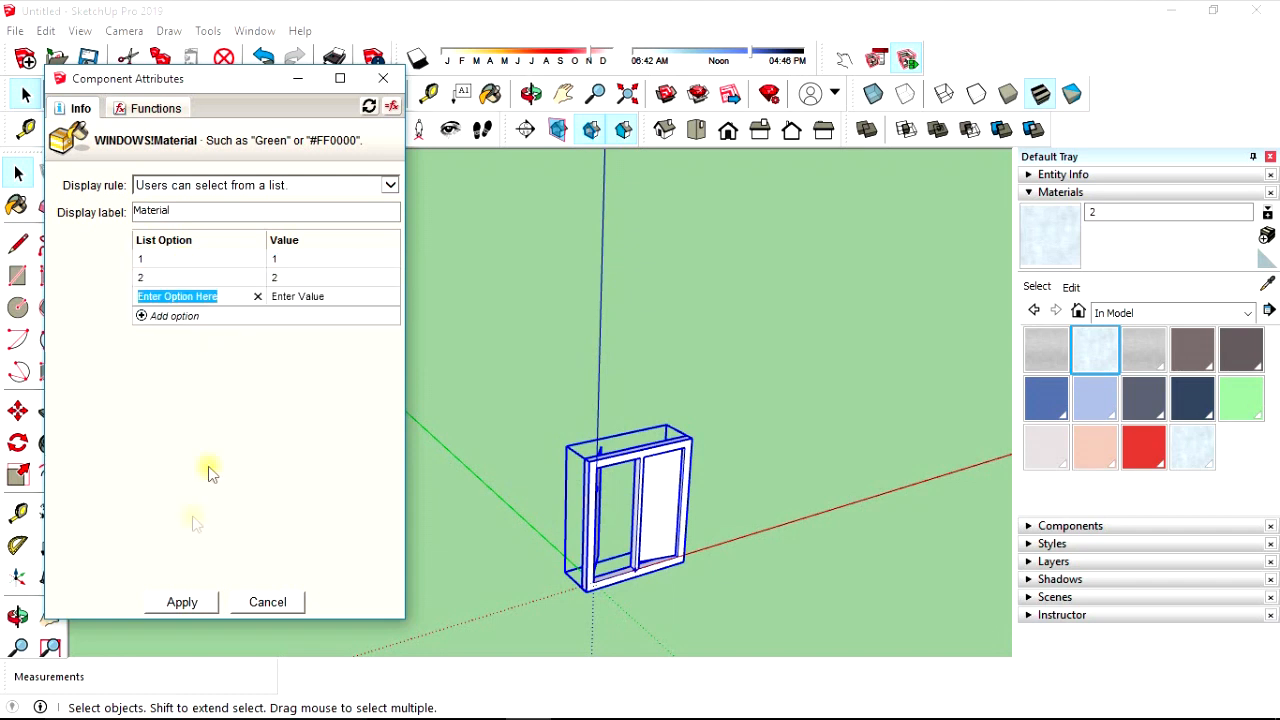
{"action": "left_click", "coordinate": [182, 605]}
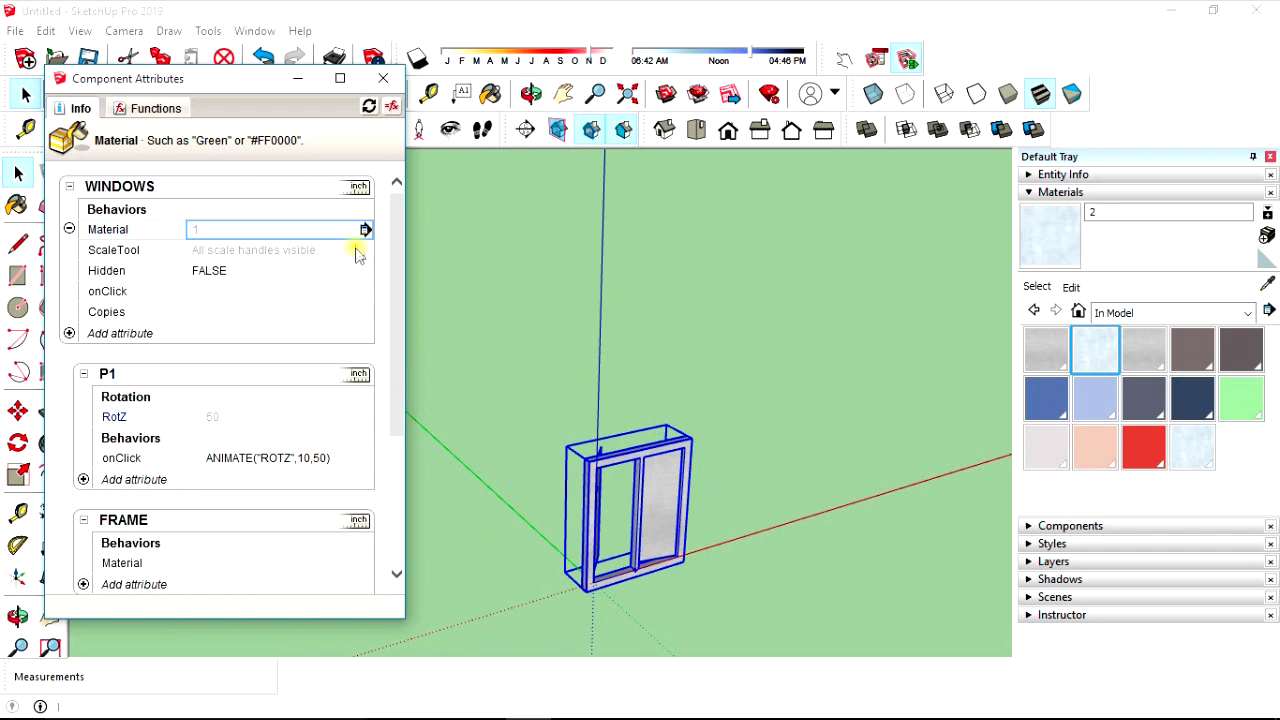
- Set the WINDOWS Material attribute to 2
{"action": "left_click", "coordinate": [324, 229]}
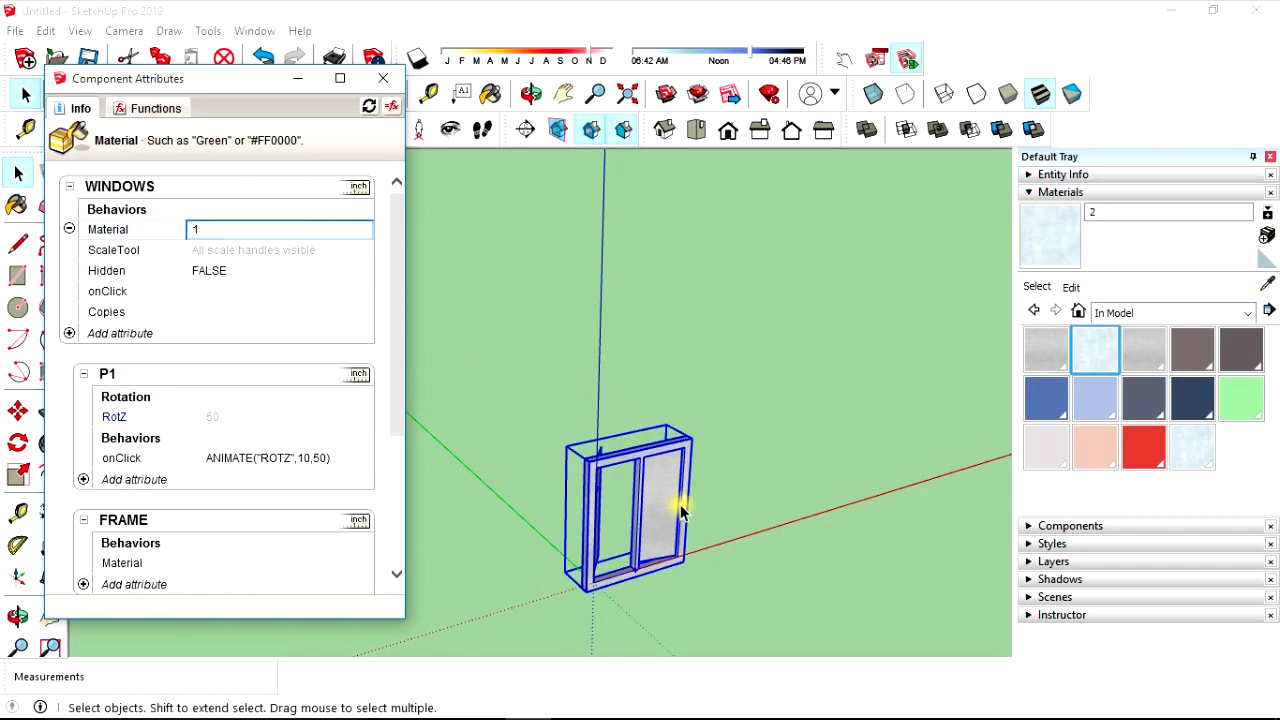
{"action": "scroll", "coordinate": [673, 484], "scroll_direction": "up", "scroll_amount": 4}
{"action": "scroll", "coordinate": [673, 484], "scroll_direction": "up", "scroll_amount": 3}
{"action": "left_click_drag", "start_coordinate": [206, 230], "coordinate": [189, 240]}
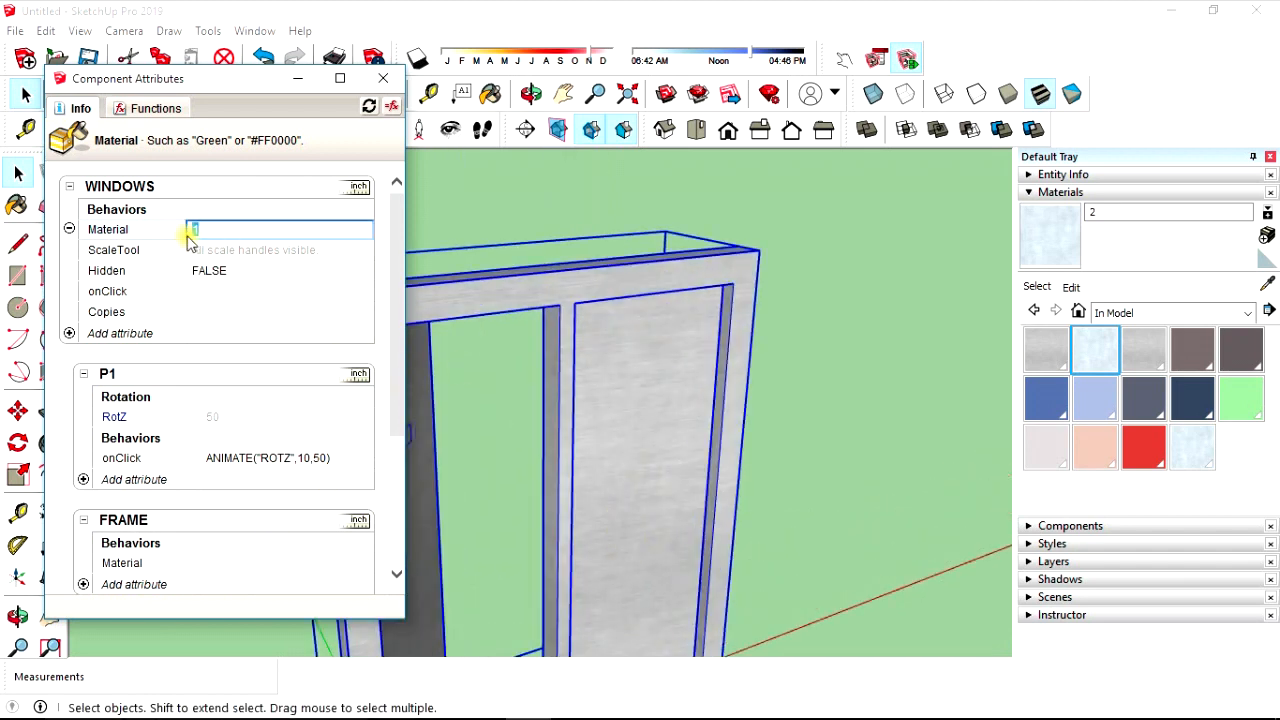
{"action": "key", "text": "Return"}
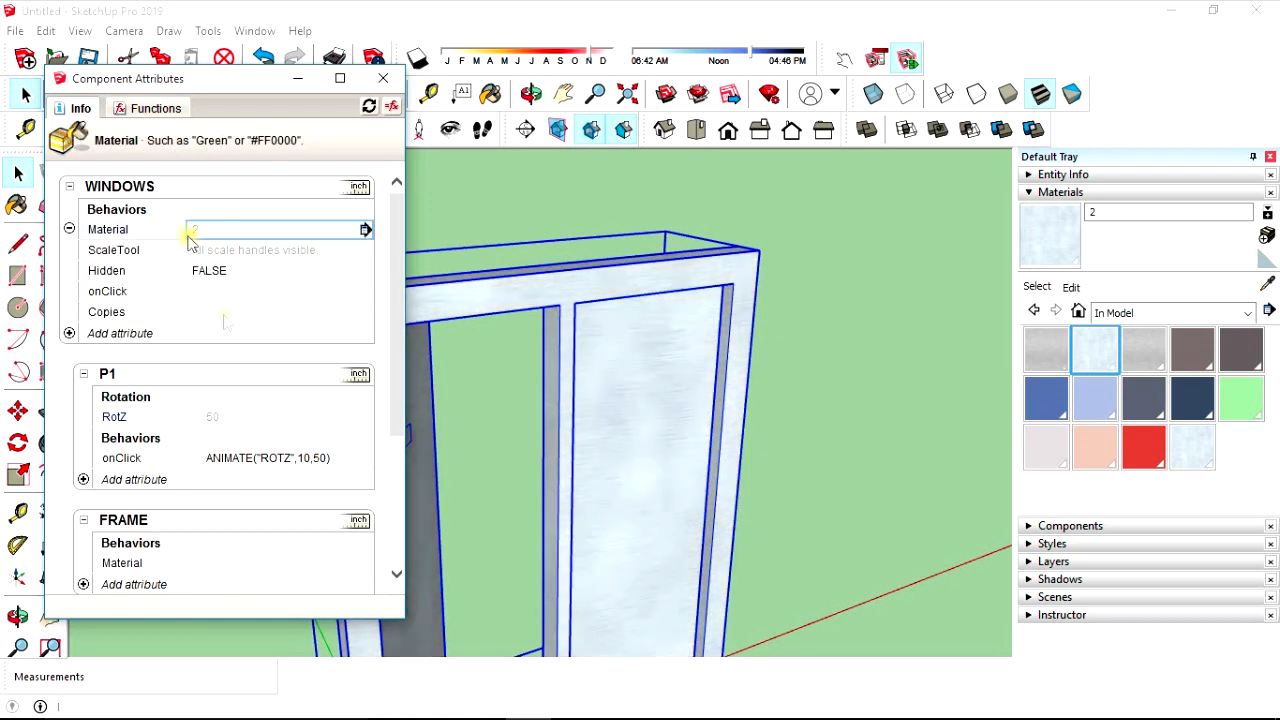
- Test the Material list in the WINDOWS component options by applying option 1, switching back to option 2, and closing the options
{"action": "left_click", "coordinate": [880, 60]}
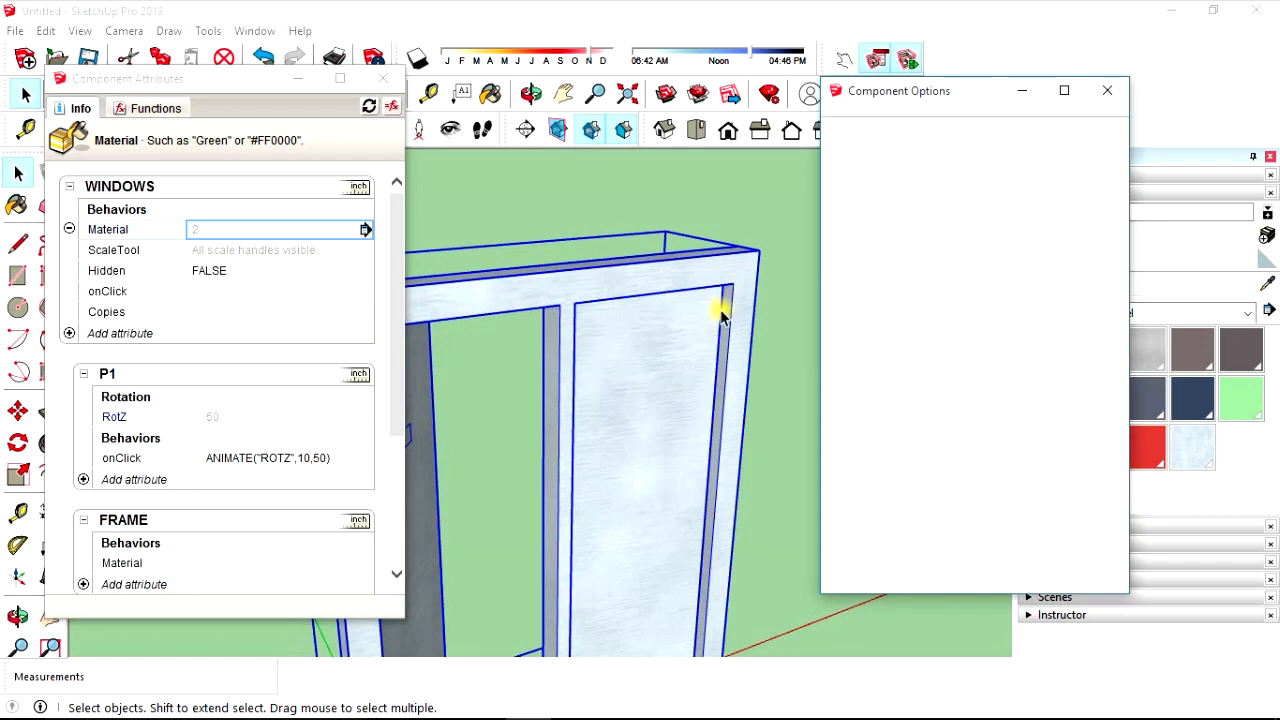
{"action": "left_click", "coordinate": [1095, 228]}
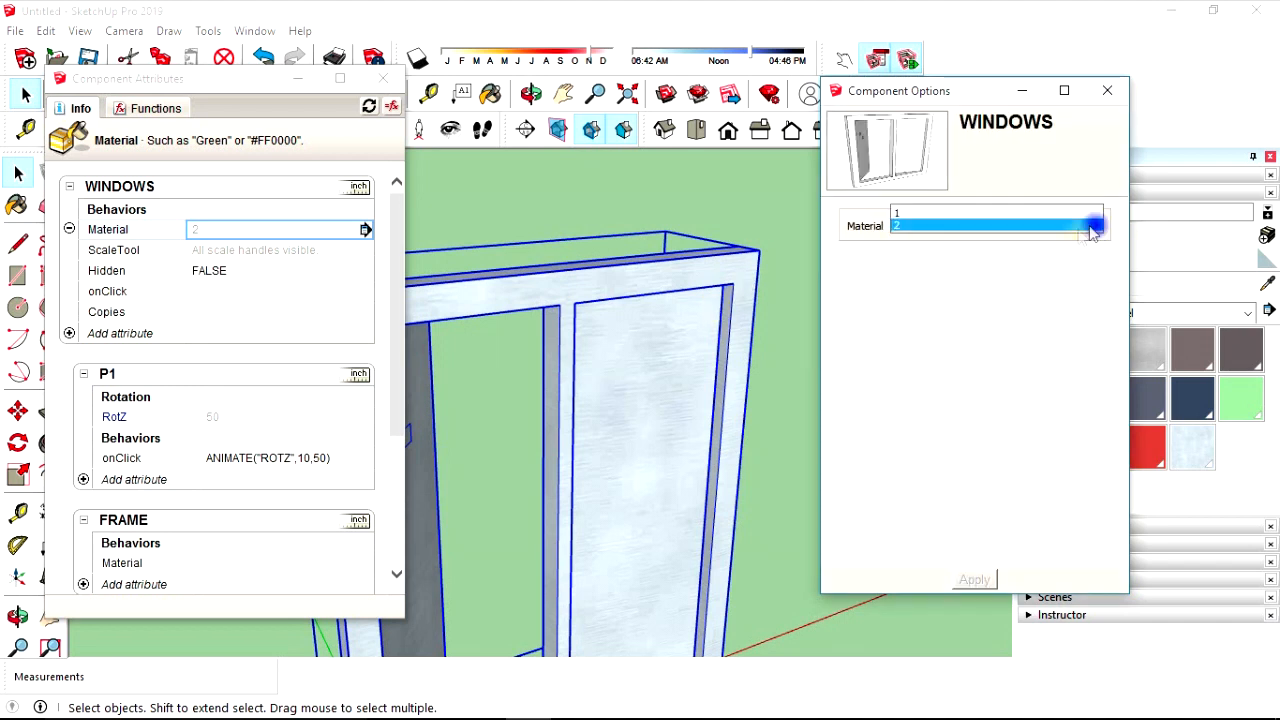
{"action": "left_click", "coordinate": [902, 220]}
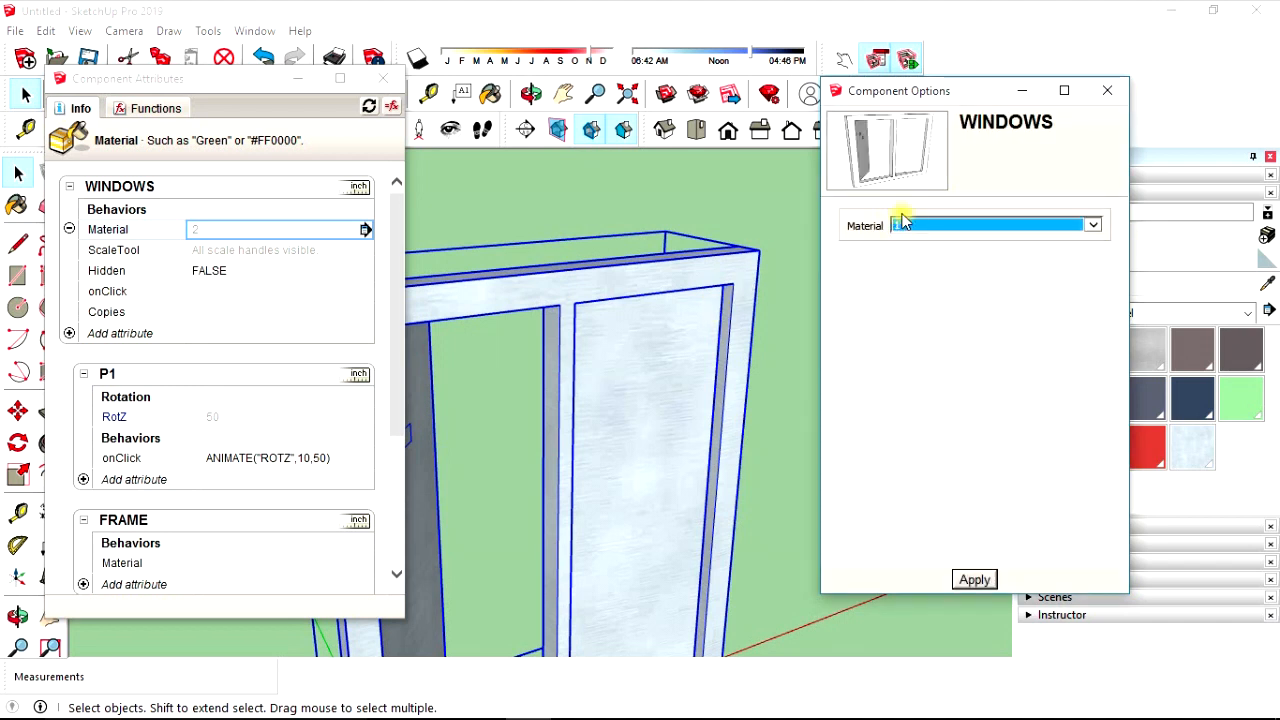
{"action": "left_click", "coordinate": [974, 580]}
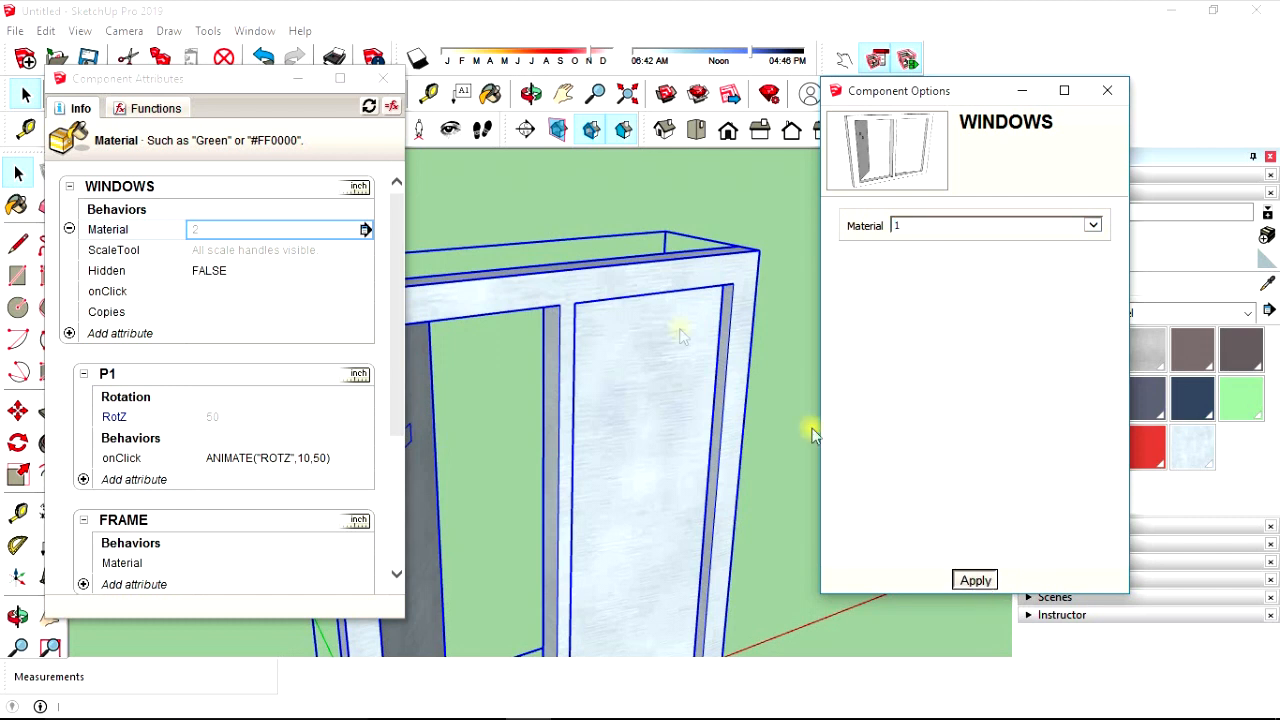
{"action": "left_click", "coordinate": [1093, 227]}
{"action": "left_click", "coordinate": [894, 237]}
{"action": "left_click", "coordinate": [975, 580]}
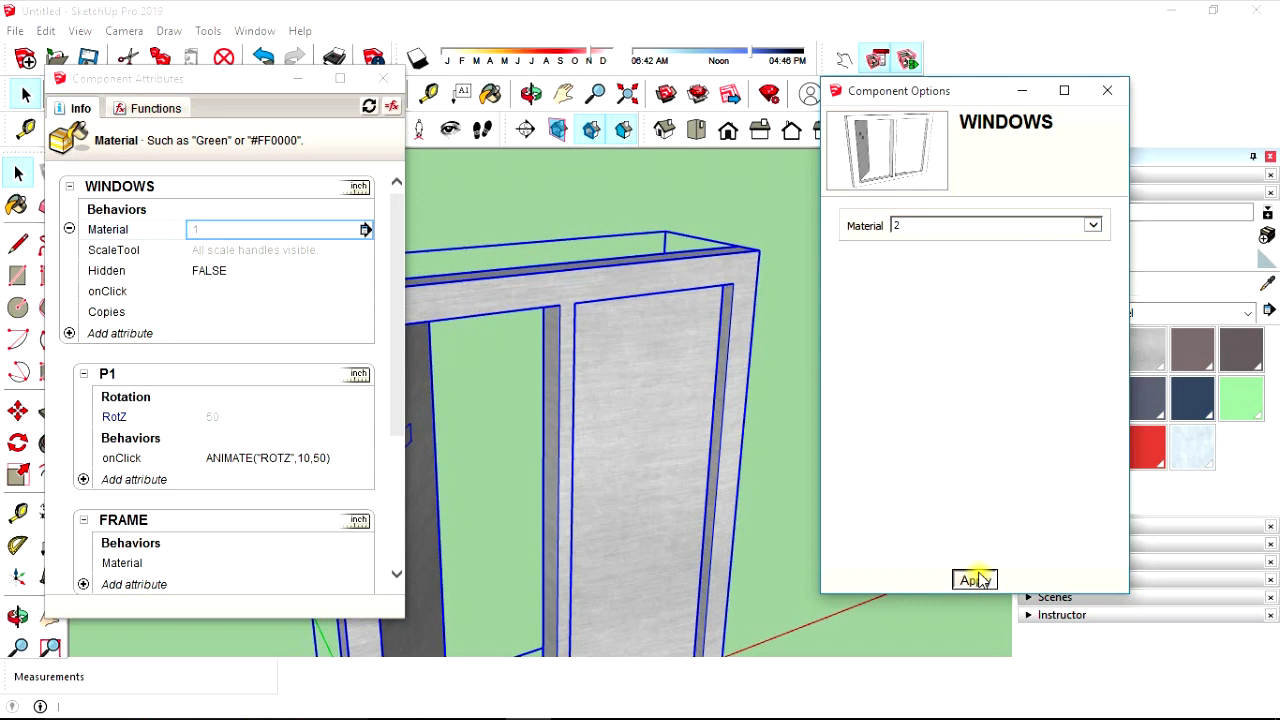
{"action": "left_click", "coordinate": [1107, 90]}
- Add the LenX size attribute to the WINDOWS component
{"action": "scroll", "coordinate": [634, 300], "scroll_direction": "down", "scroll_amount": 5}
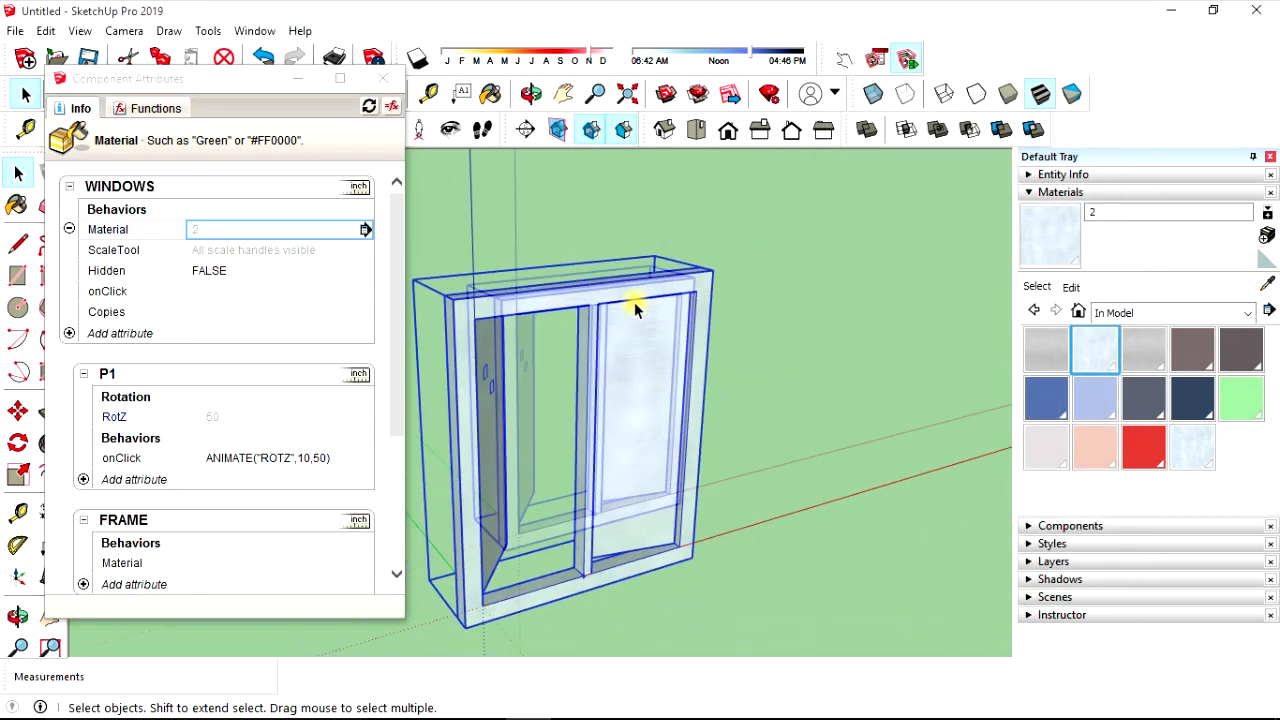
{"action": "middle_click_drag", "start_coordinate": [528, 371], "coordinate": [689, 378]}
{"action": "scroll", "coordinate": [543, 343], "scroll_direction": "up", "scroll_amount": 4}
{"action": "middle_click_drag", "start_coordinate": [560, 366], "coordinate": [634, 329]}
{"action": "scroll", "coordinate": [838, 345], "scroll_direction": "down", "scroll_amount": 3}
{"action": "left_click_drag", "start_coordinate": [205, 80], "coordinate": [225, 52]}
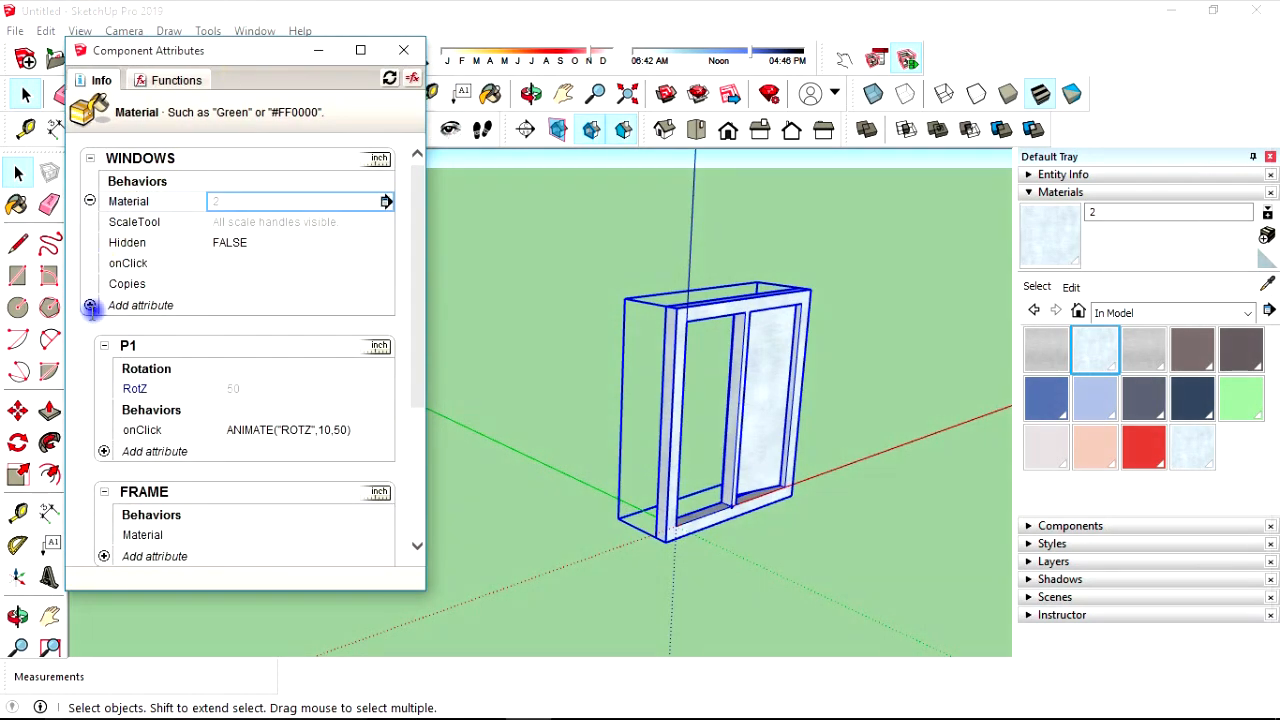
{"action": "left_click", "coordinate": [88, 308]}
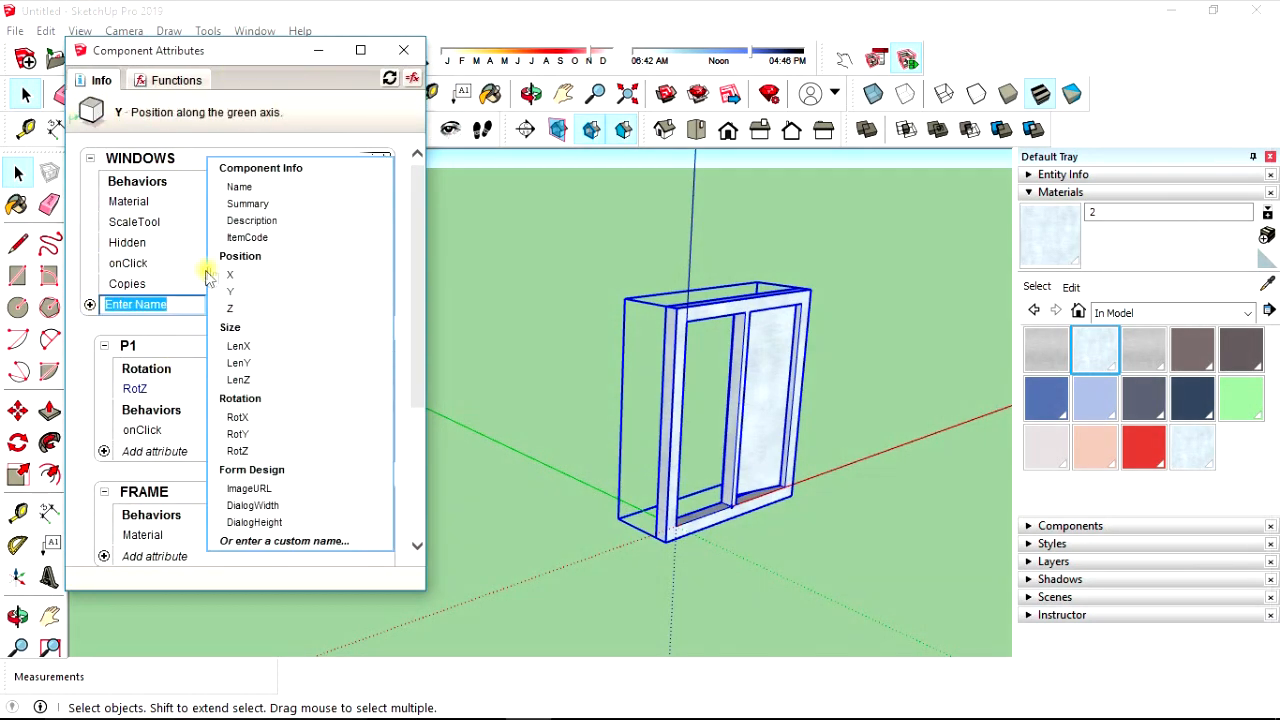
{"action": "left_click", "coordinate": [255, 350]}
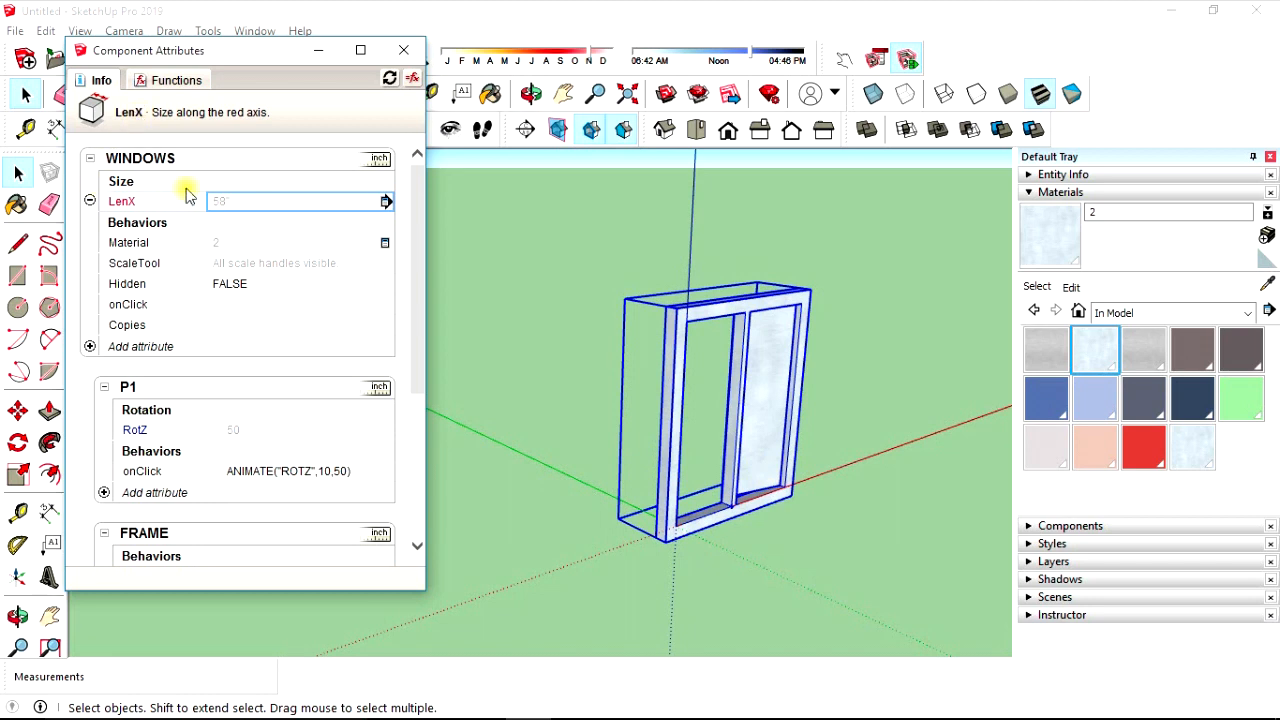
{"action": "left_click", "coordinate": [386, 203]}
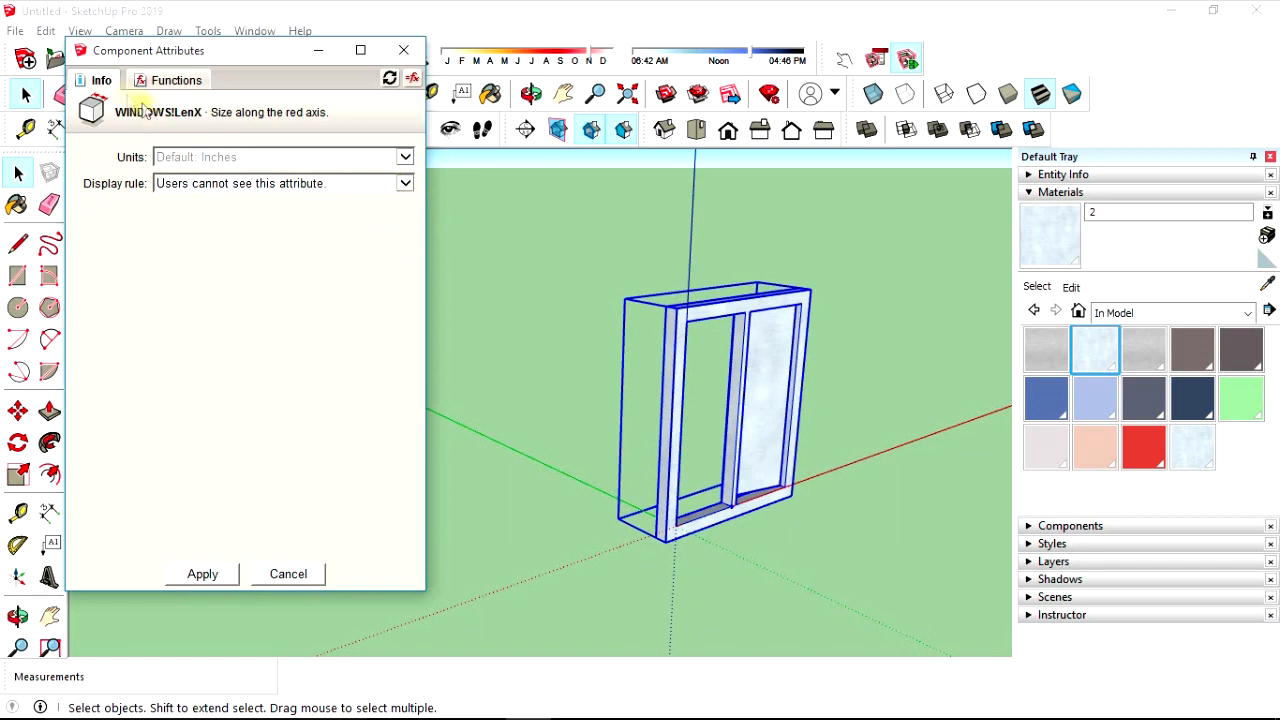
{"action": "left_click", "coordinate": [403, 49]}
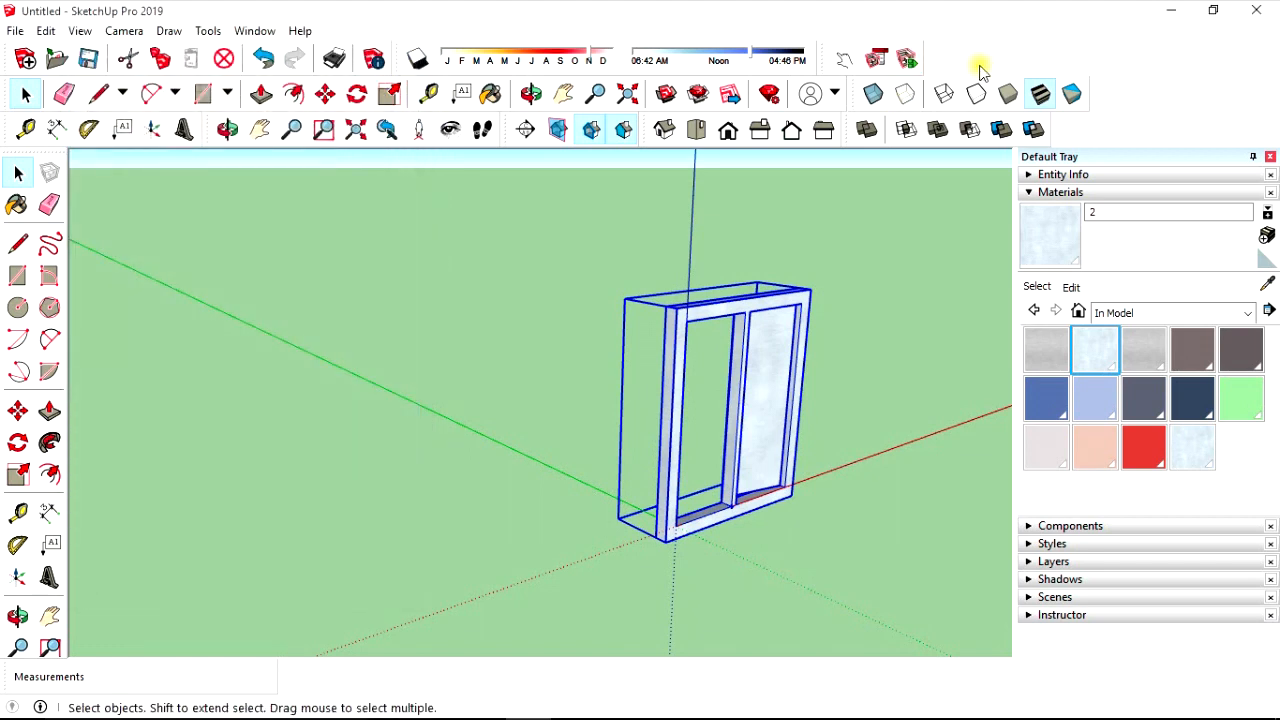
{"action": "left_click", "coordinate": [906, 58]}
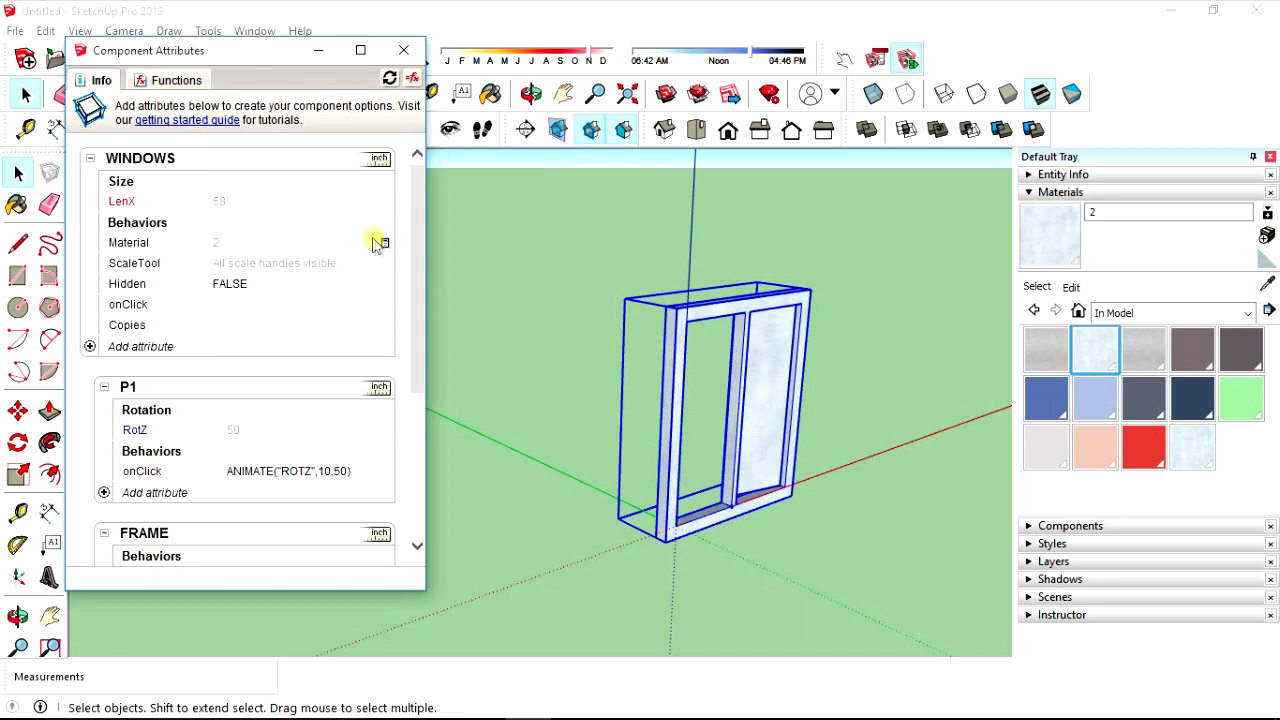
{"action": "left_click", "coordinate": [334, 248]}
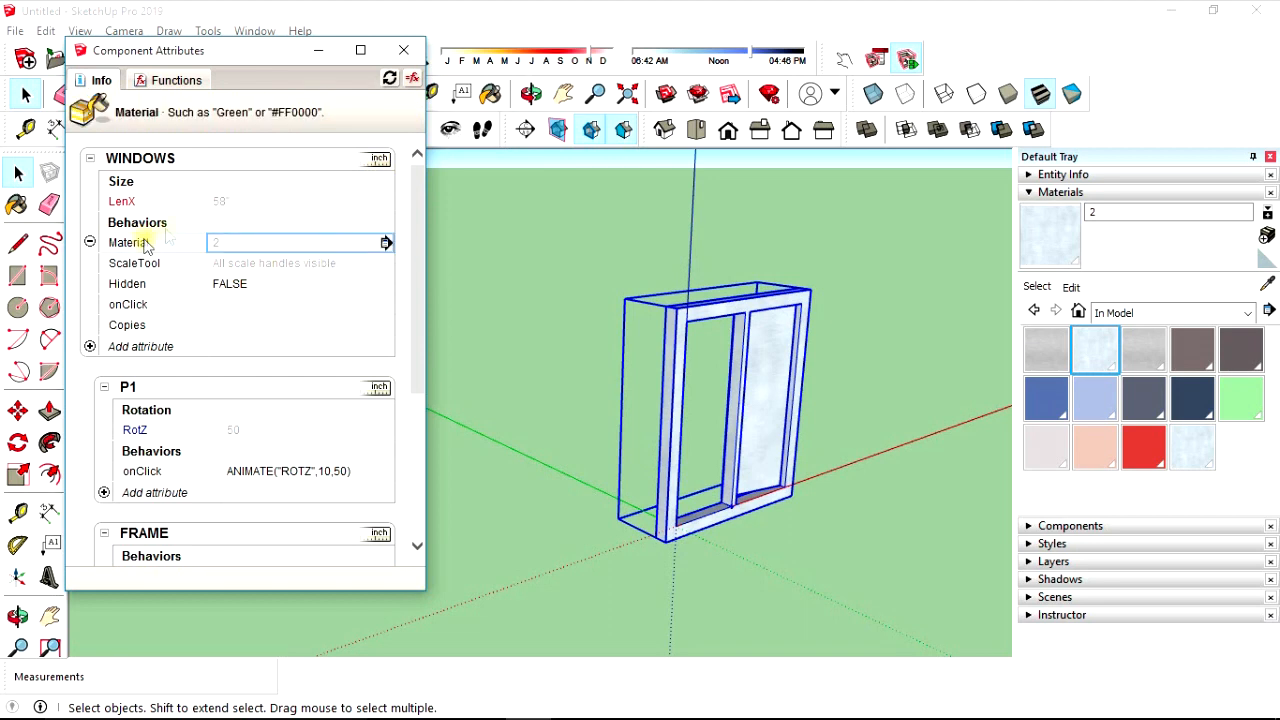
- Set the display rule of the WINDOWS LenX attribute to "Users can select from a list"
{"action": "left_click", "coordinate": [246, 208]}
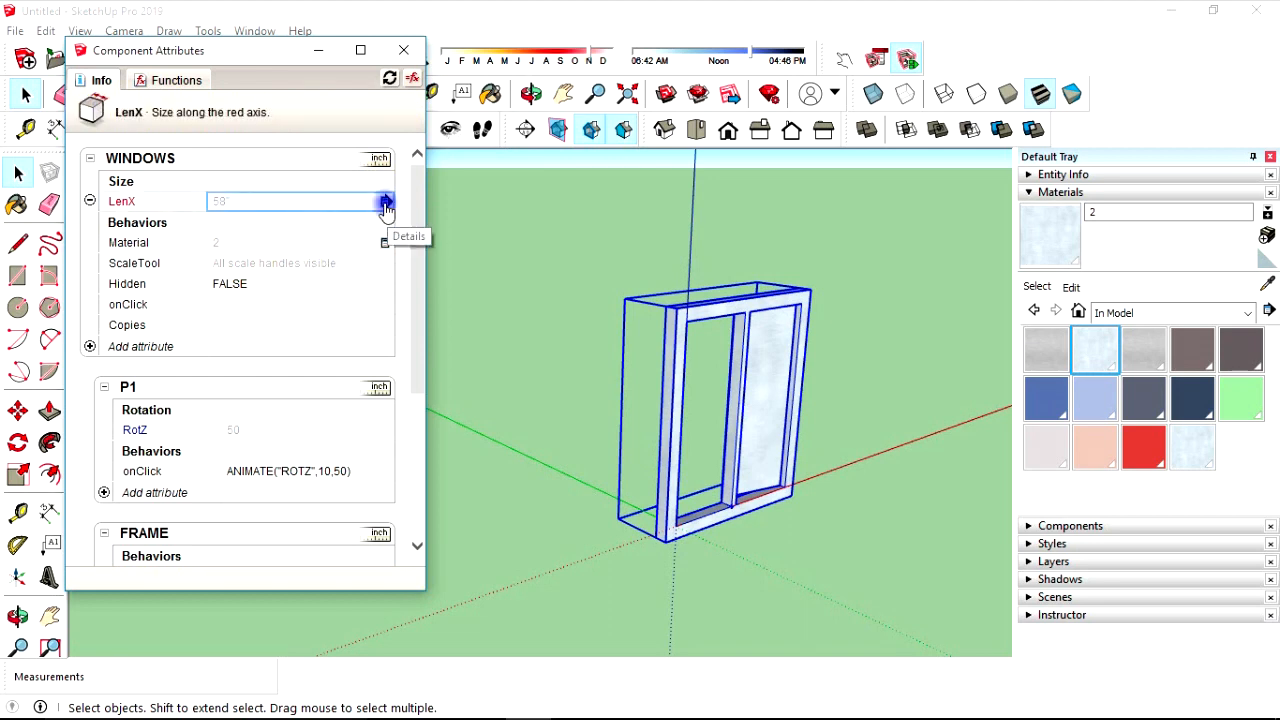
{"action": "left_click", "coordinate": [386, 203]}
{"action": "left_click", "coordinate": [406, 183]}
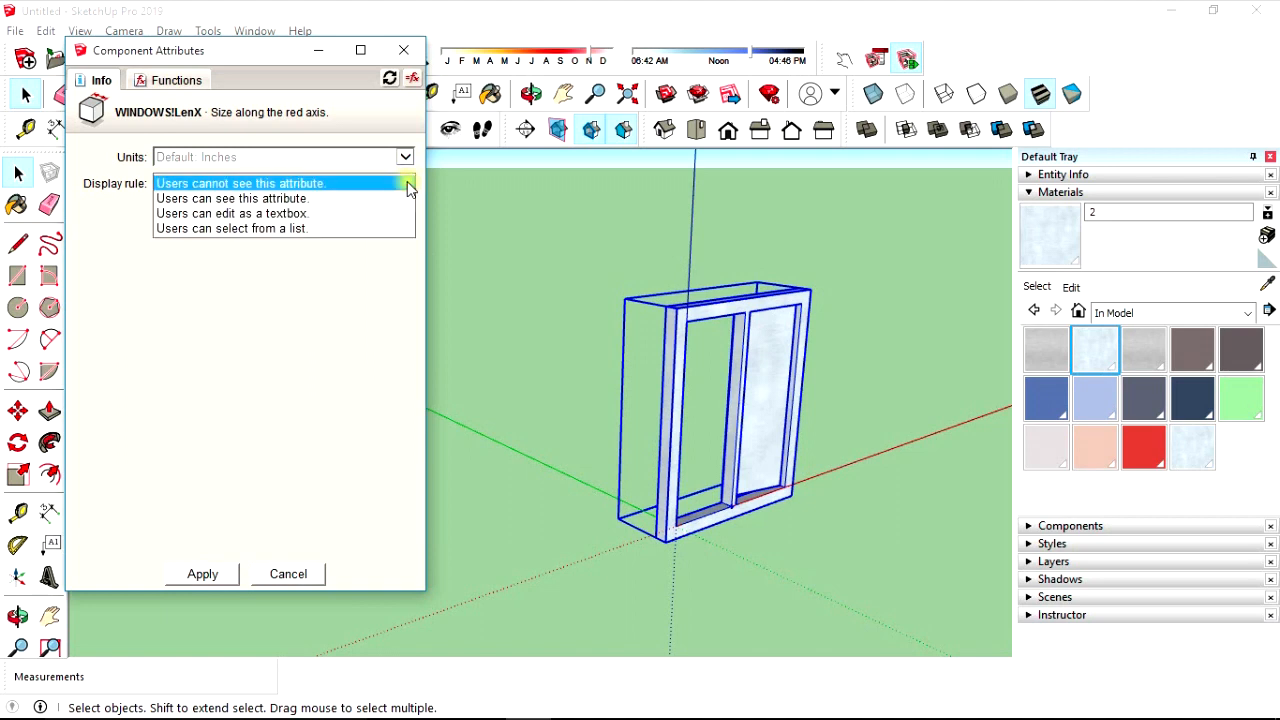
{"action": "left_click", "coordinate": [272, 228]}
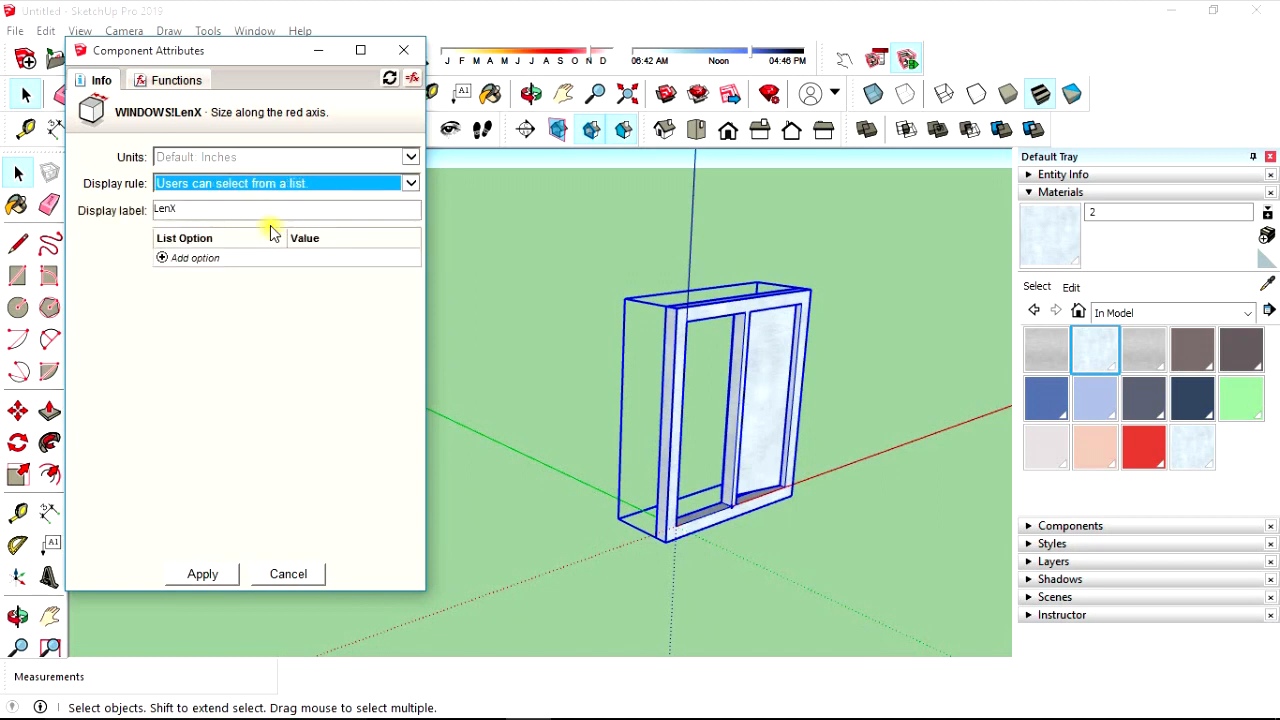
- Add LenX list options 4' with value 48", 5' with value 60" and 4.5' with value 54", and apply them
{"action": "left_click", "coordinate": [215, 258]}
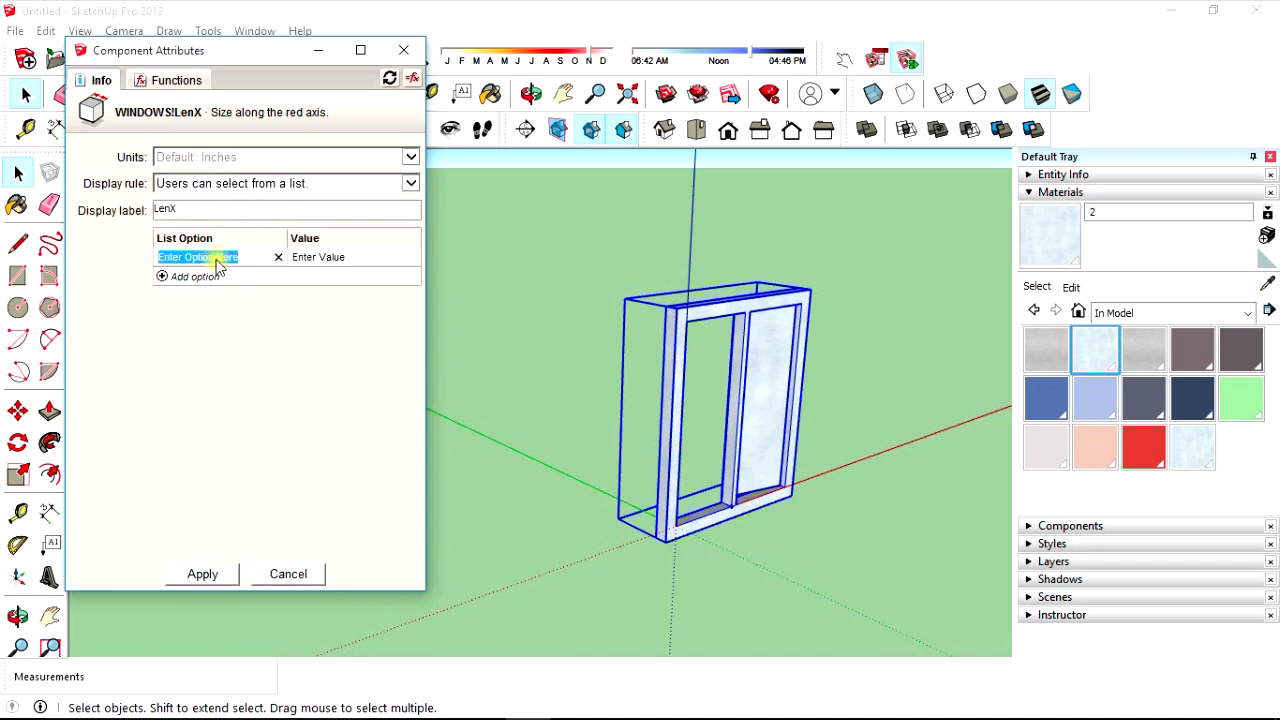
{"action": "type", "text": "4"}
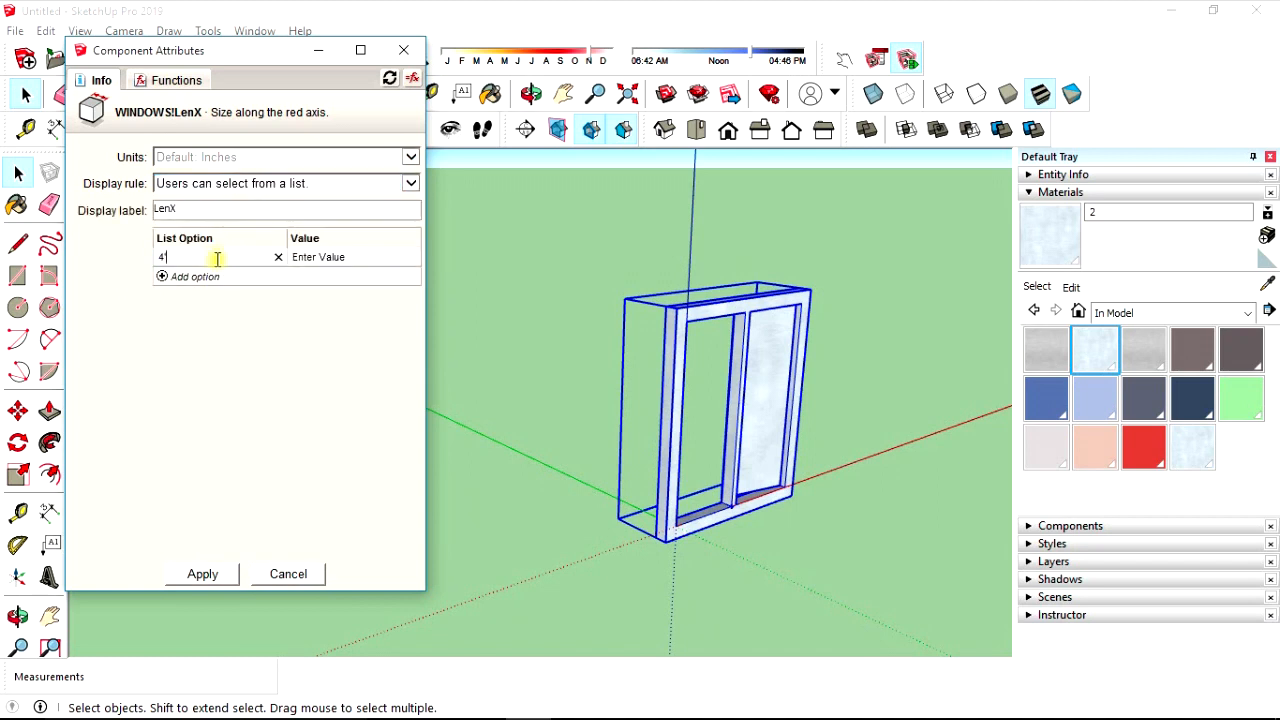
{"action": "type", "text": "48"}
{"action": "key", "text": "Return"}
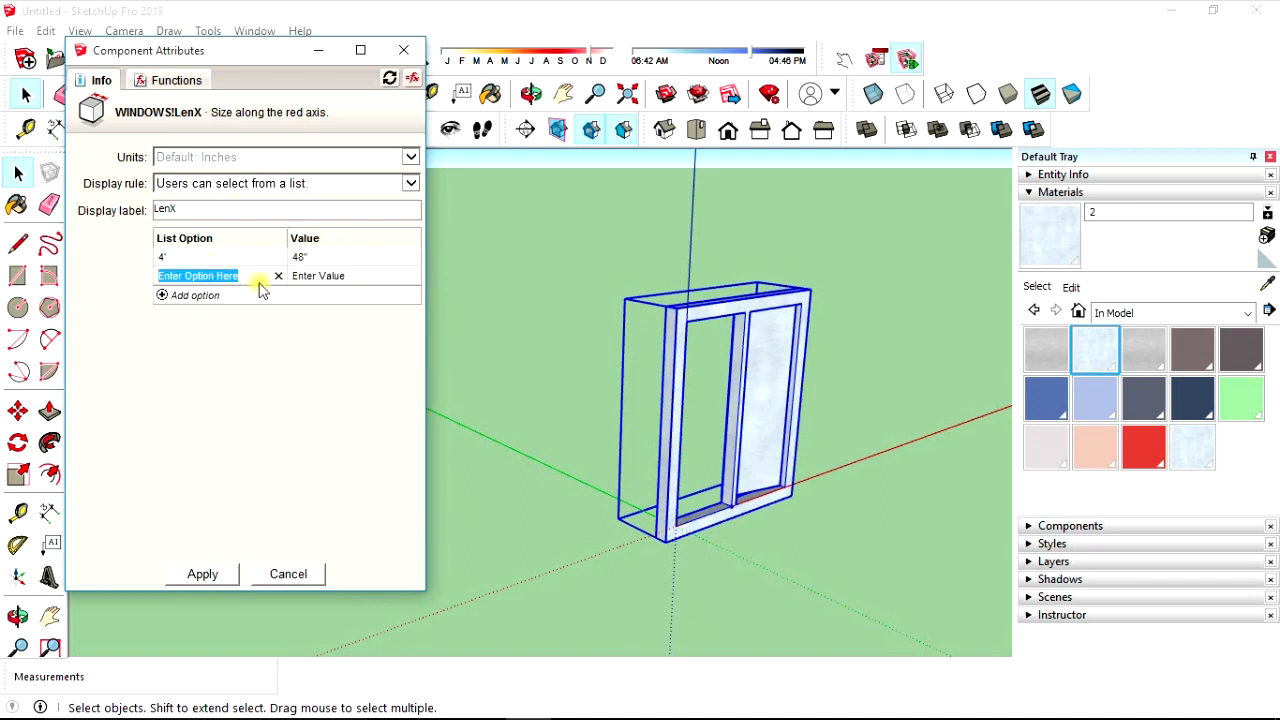
{"action": "type", "text": "5"}
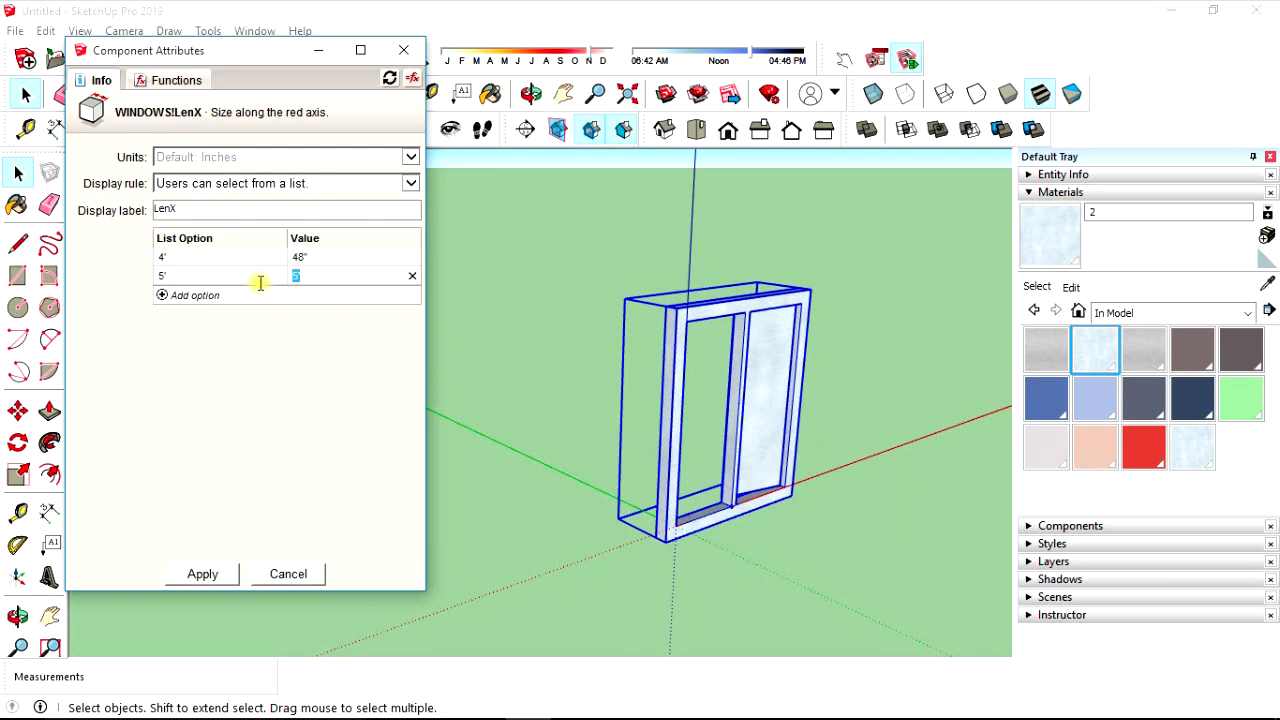
{"action": "type", "text": "60"}
{"action": "key", "text": "Return"}
{"action": "type", "text": "4.5"}
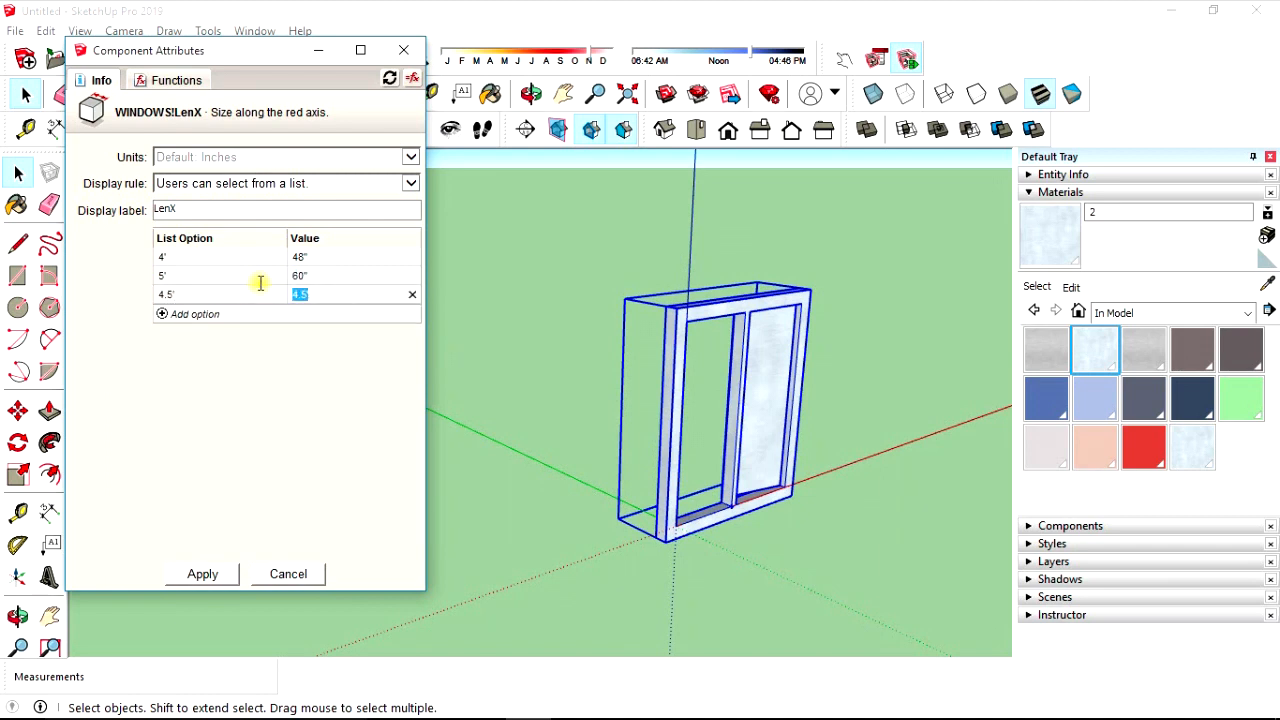
{"action": "type", "text": "54"}
{"action": "key", "text": "Return"}
{"action": "left_click", "coordinate": [205, 573]}
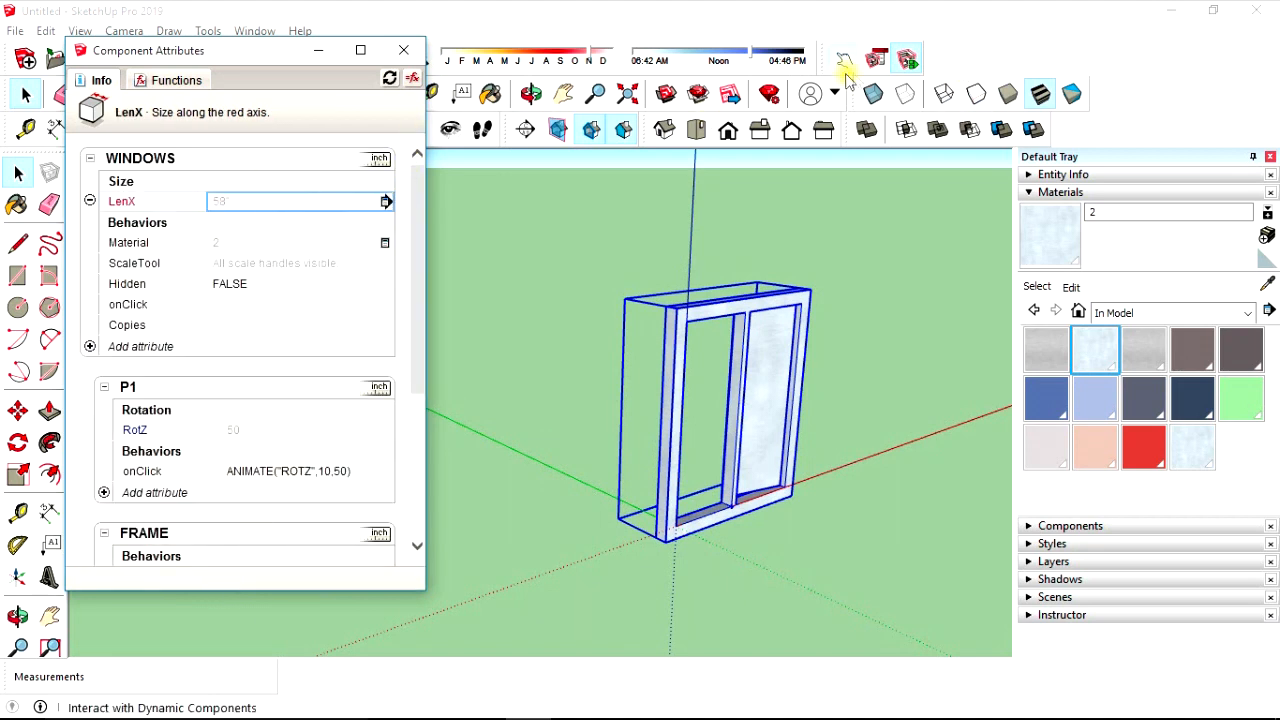
- Test the LenX list in the WINDOWS component options by applying 4' and 5' in turn, and close the options
{"action": "left_click", "coordinate": [875, 62]}
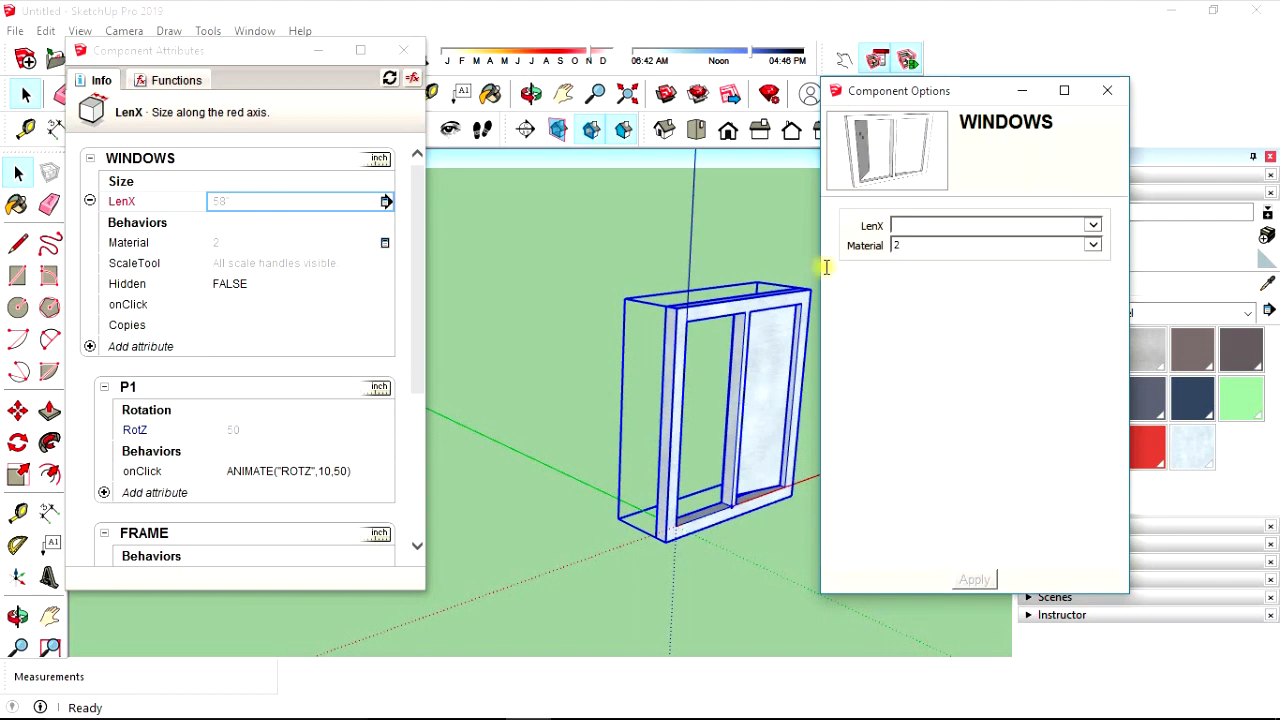
{"action": "left_click", "coordinate": [1093, 225]}
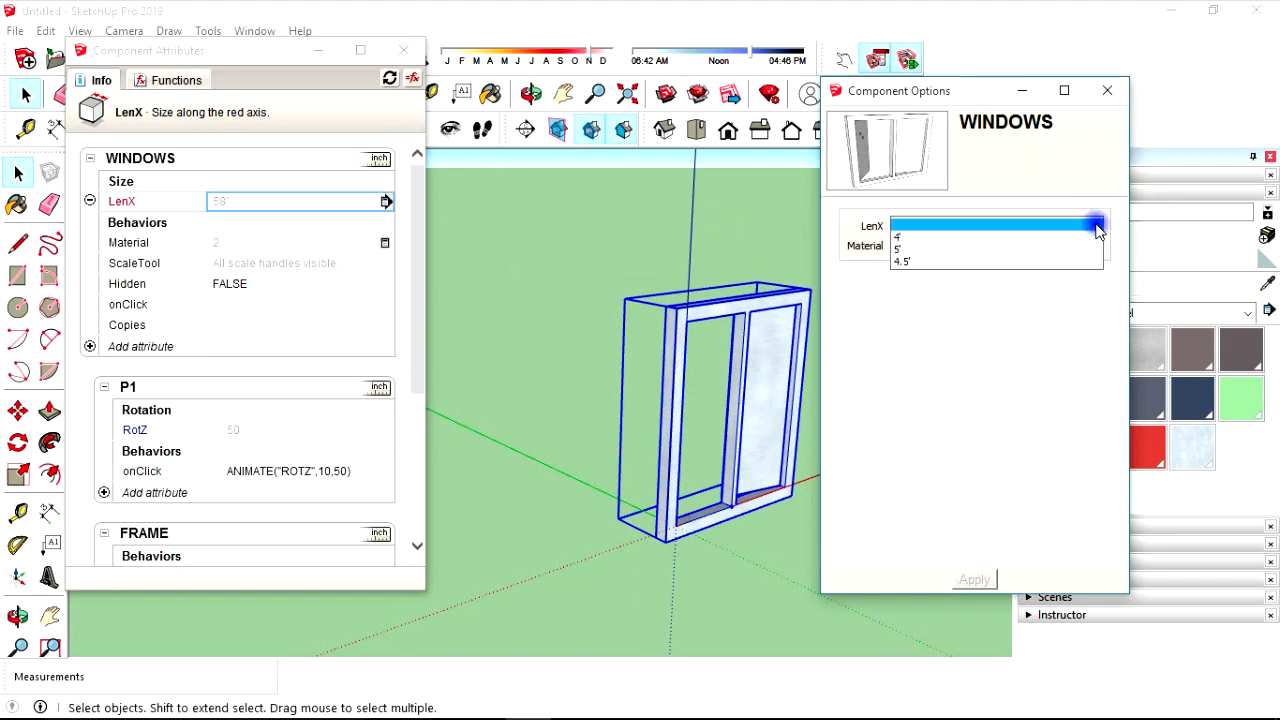
{"action": "left_click", "coordinate": [899, 238]}
{"action": "left_click", "coordinate": [975, 580]}
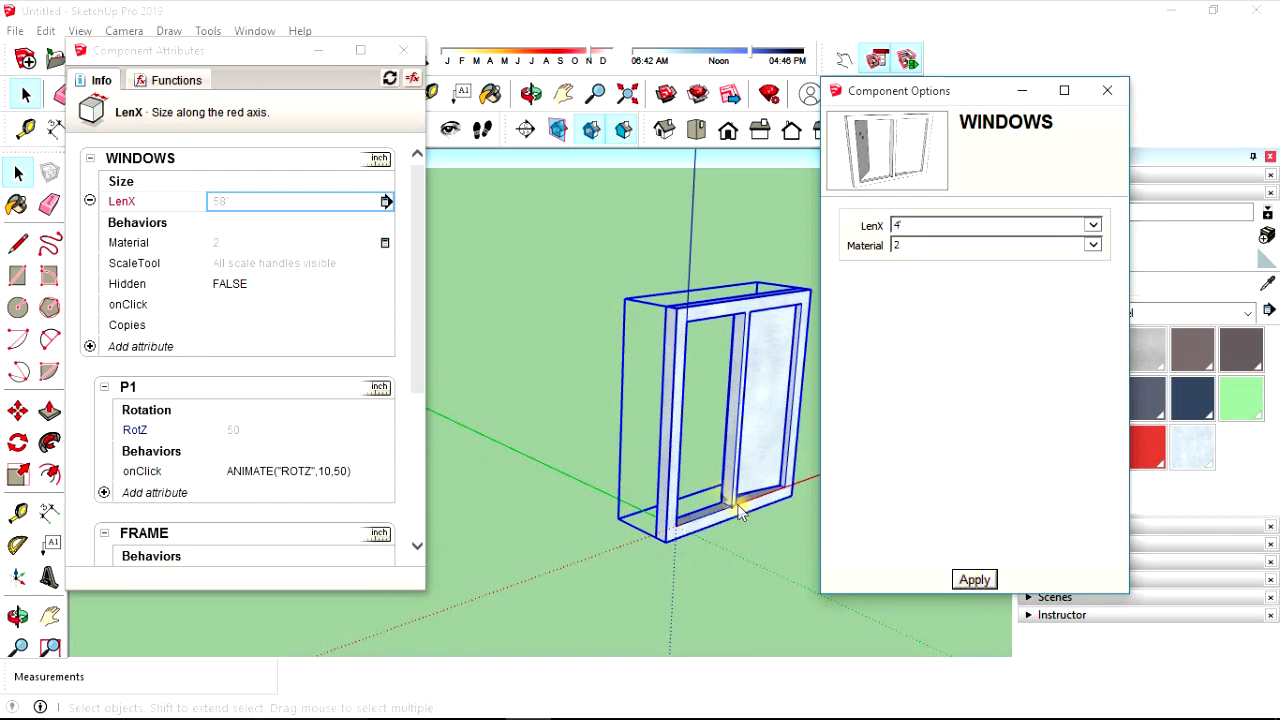
{"action": "left_click", "coordinate": [1093, 225]}
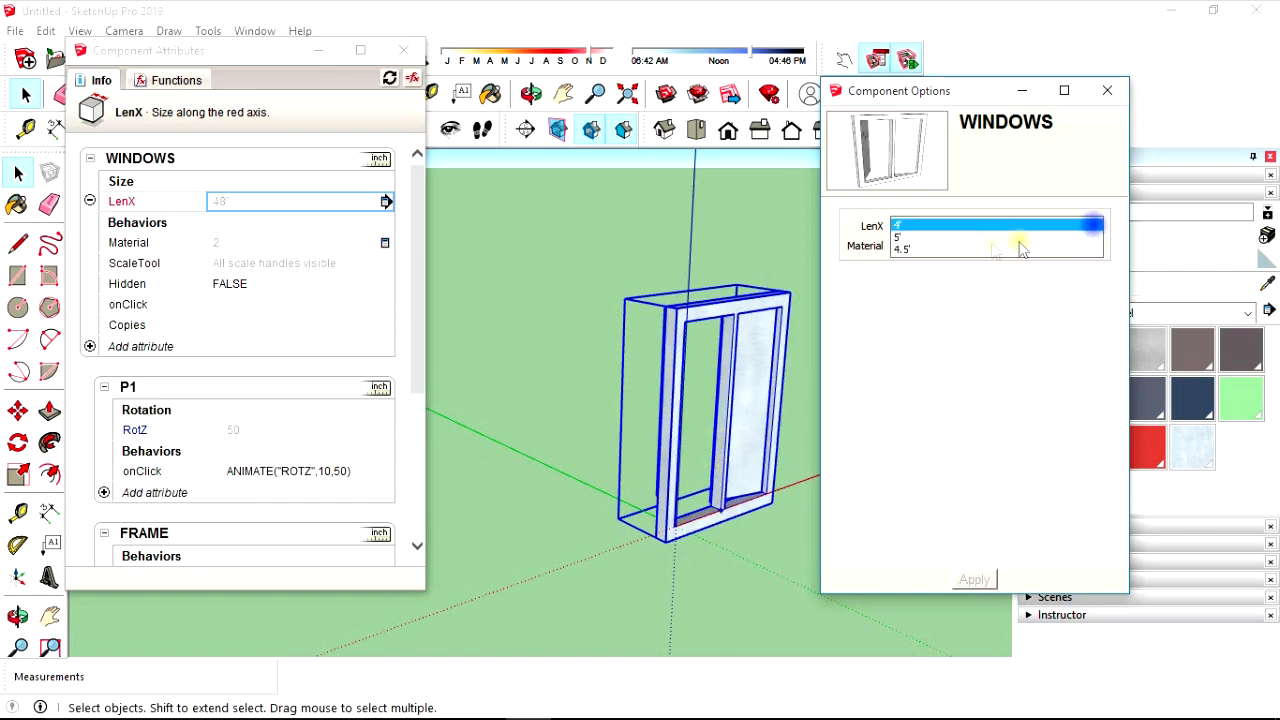
{"action": "left_click", "coordinate": [903, 240]}
{"action": "left_click", "coordinate": [972, 580]}
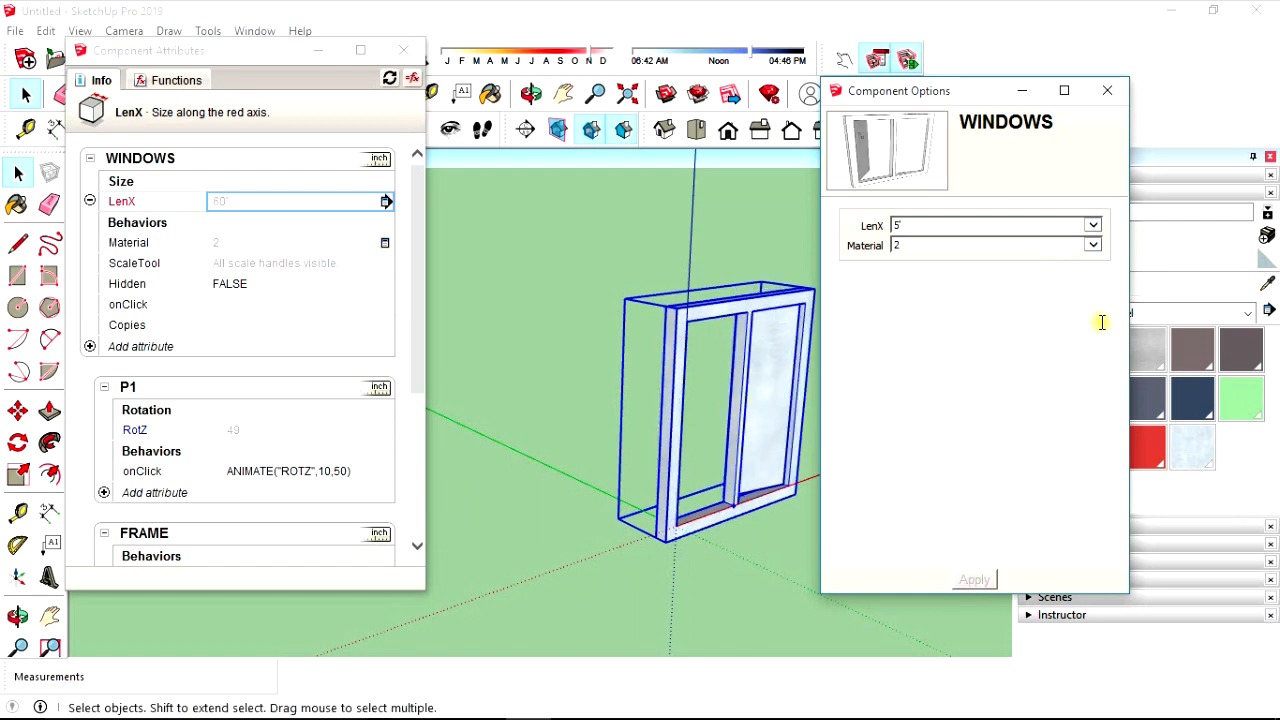
{"action": "left_click", "coordinate": [1107, 90]}
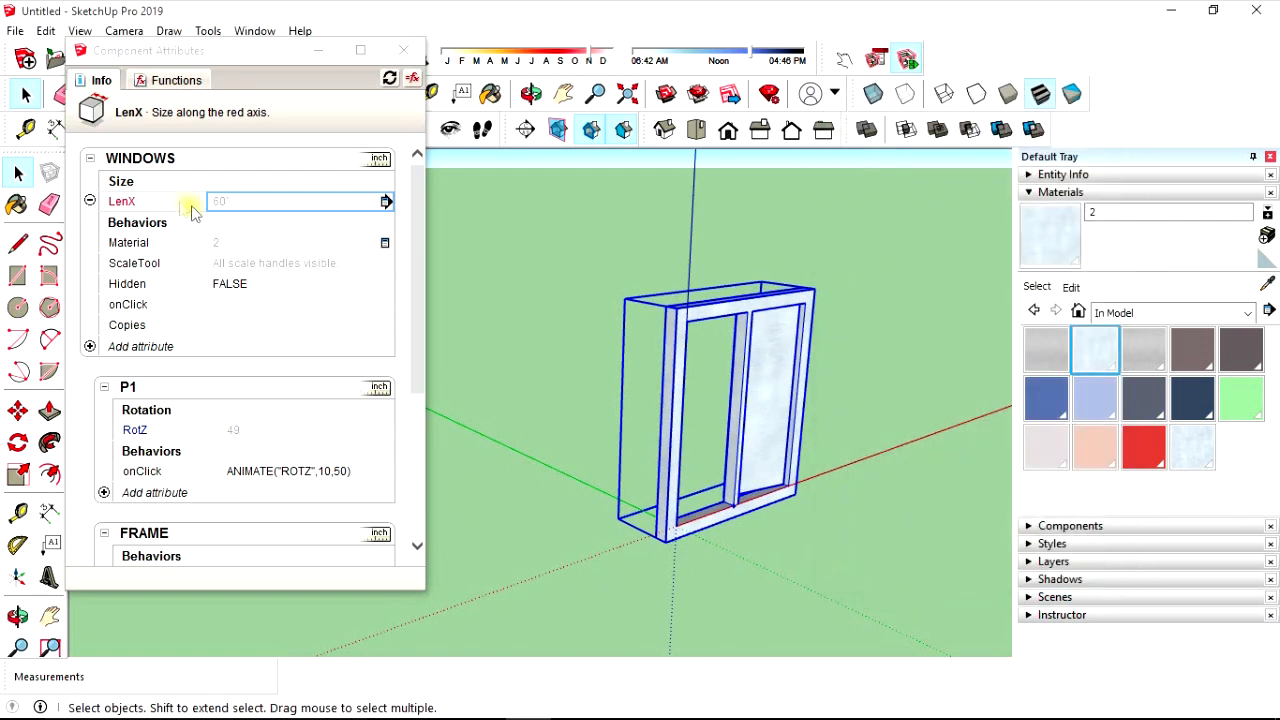
{"action": "left_click", "coordinate": [386, 203]}
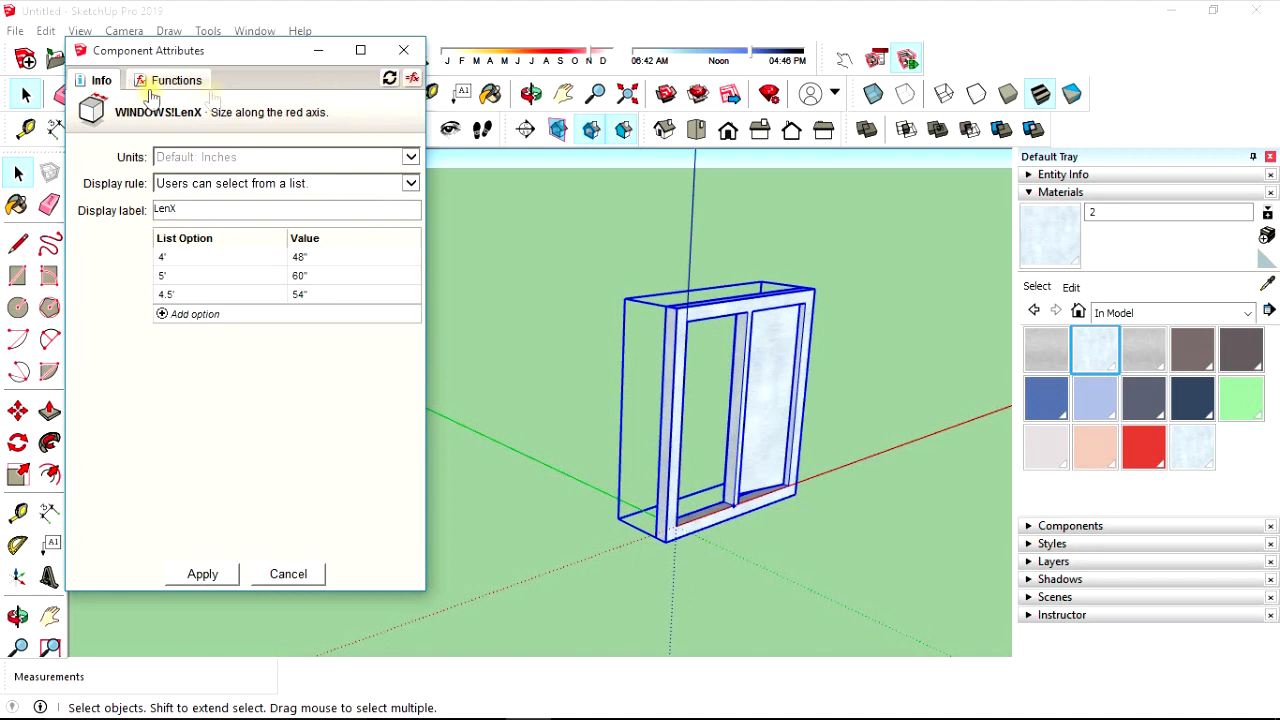
{"action": "left_click", "coordinate": [906, 60]}
{"action": "left_click", "coordinate": [906, 60]}
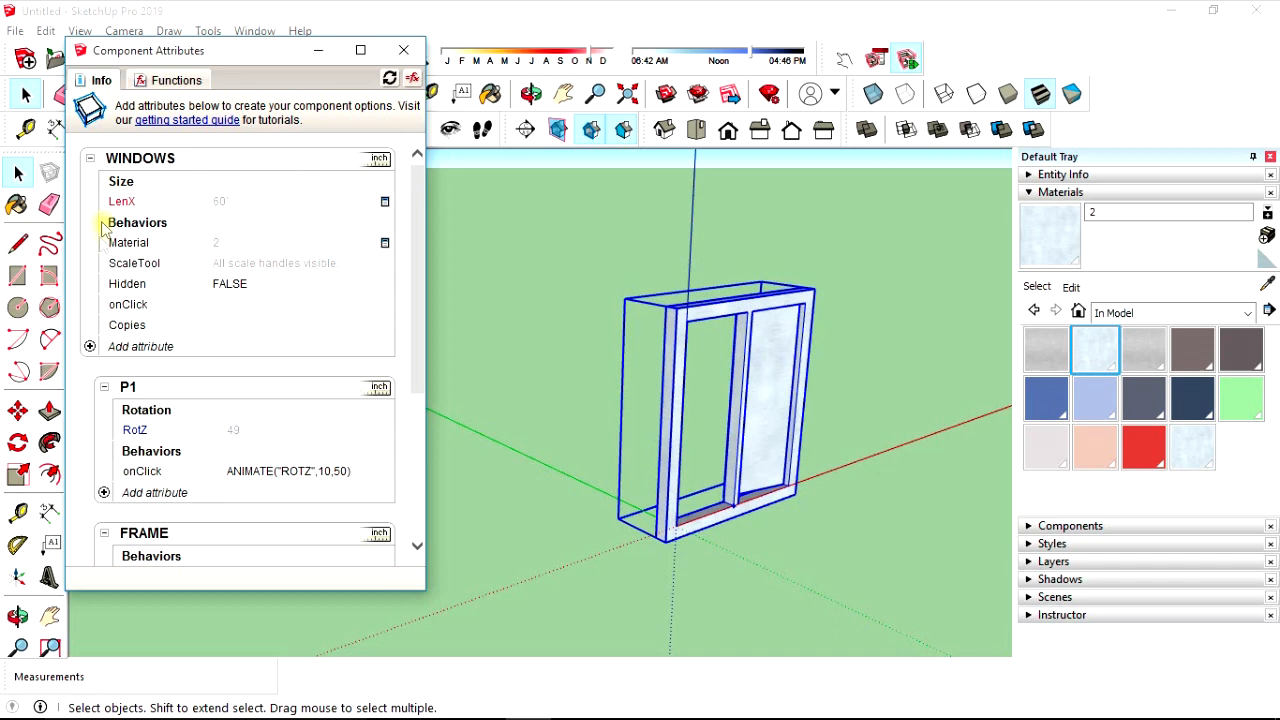
- Add the Y position attribute to the WINDOWS component and set its display rule to "Users can select from a list"
{"action": "left_click", "coordinate": [89, 347]}
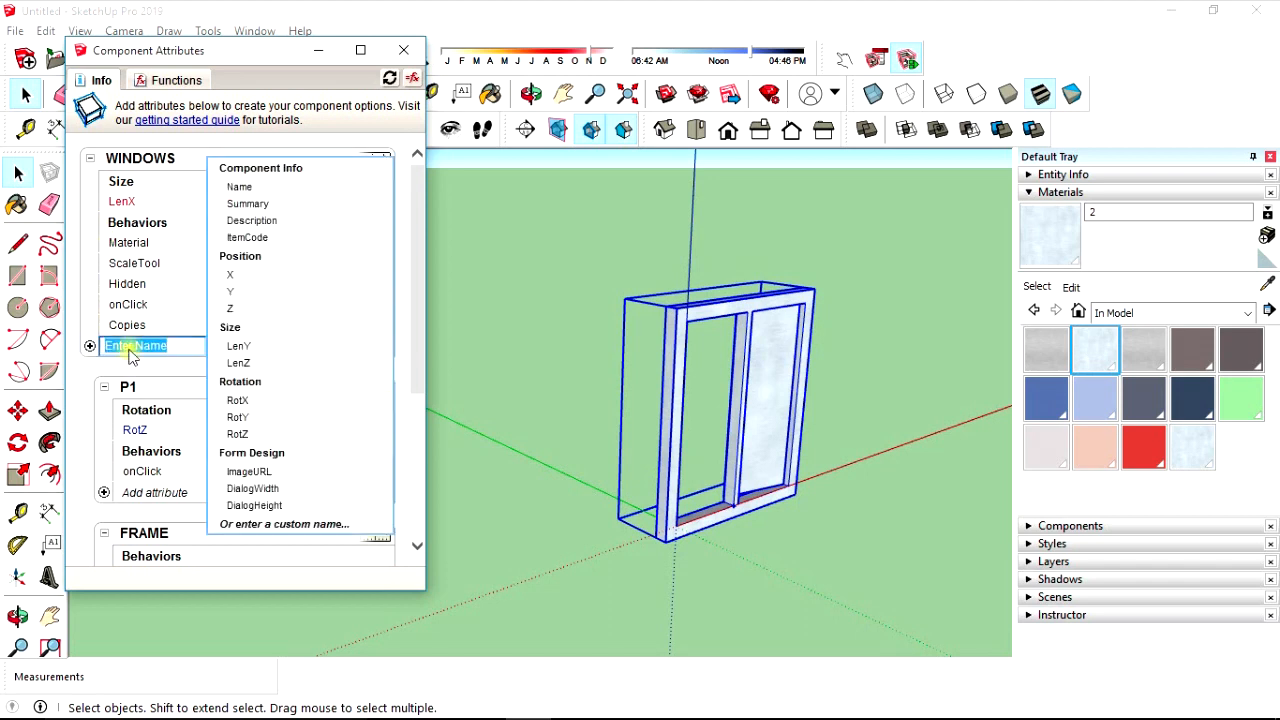
{"action": "left_click", "coordinate": [247, 297]}
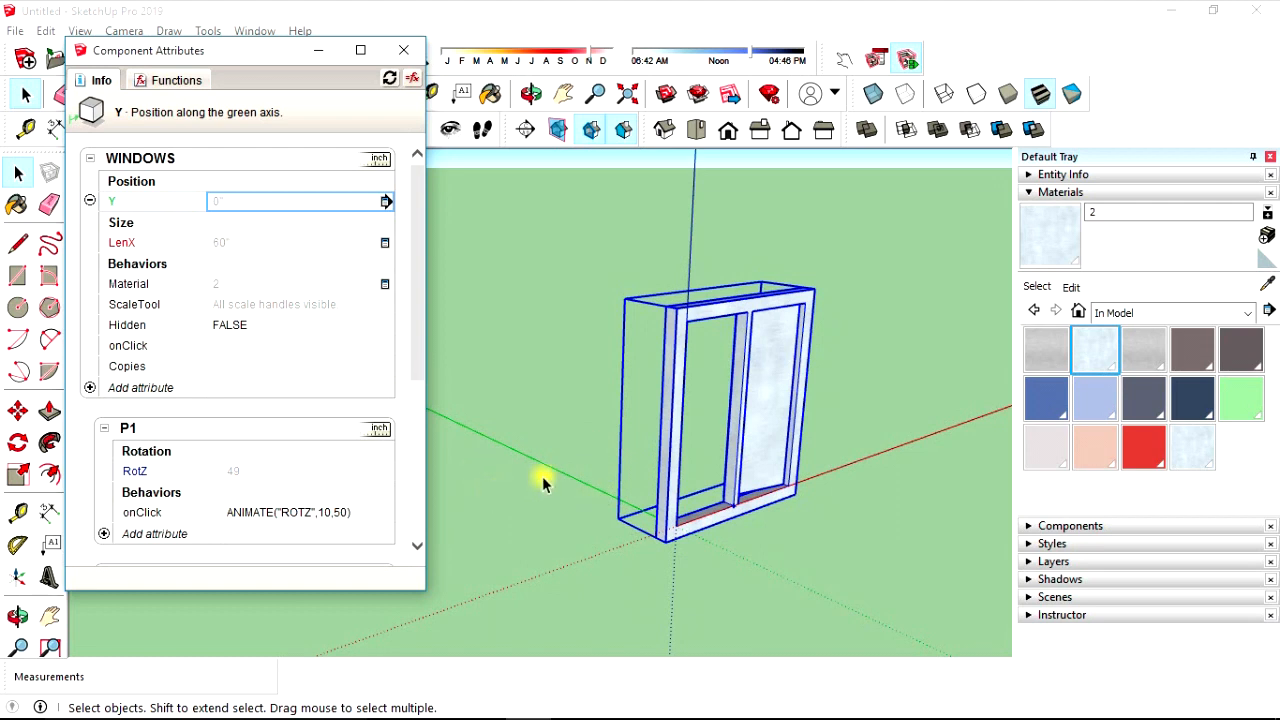
{"action": "left_click", "coordinate": [550, 428]}
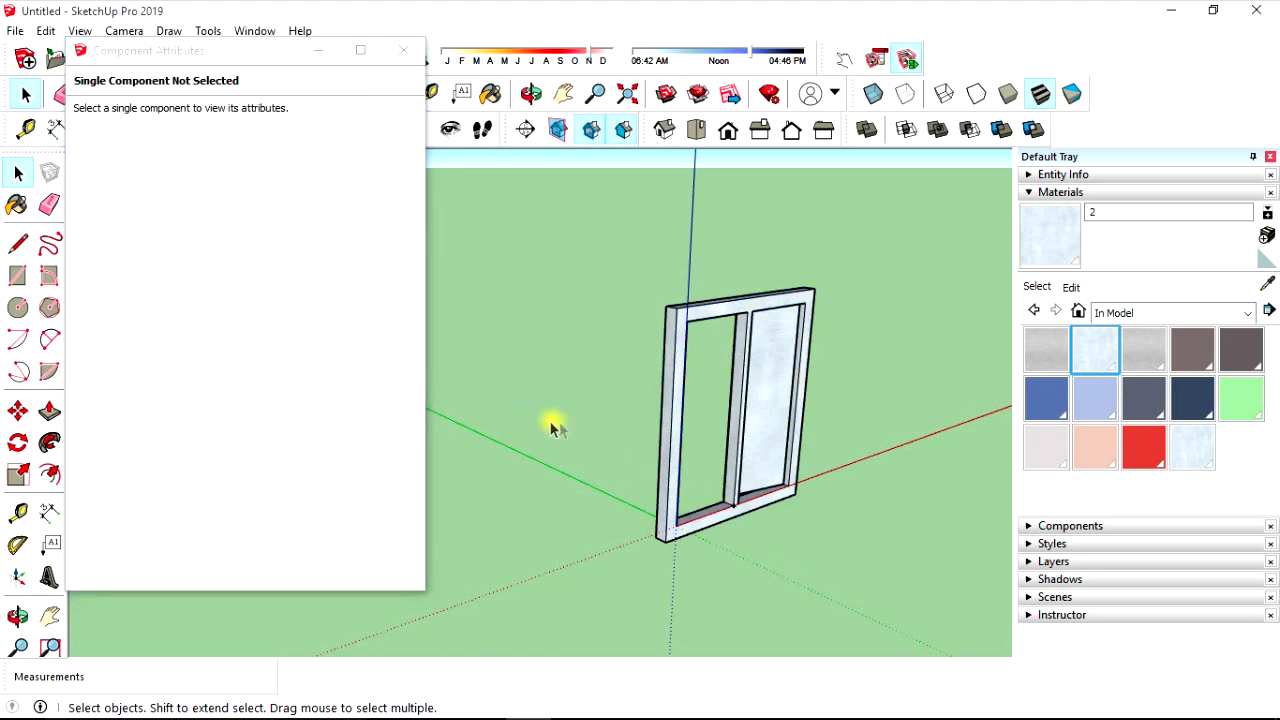
{"action": "middle_click_drag", "start_coordinate": [550, 428], "coordinate": [649, 403]}
{"action": "left_click", "coordinate": [723, 303]}
{"action": "middle_click_drag", "start_coordinate": [723, 368], "coordinate": [743, 294]}
{"action": "scroll", "coordinate": [520, 294], "scroll_direction": "up", "scroll_amount": 5}
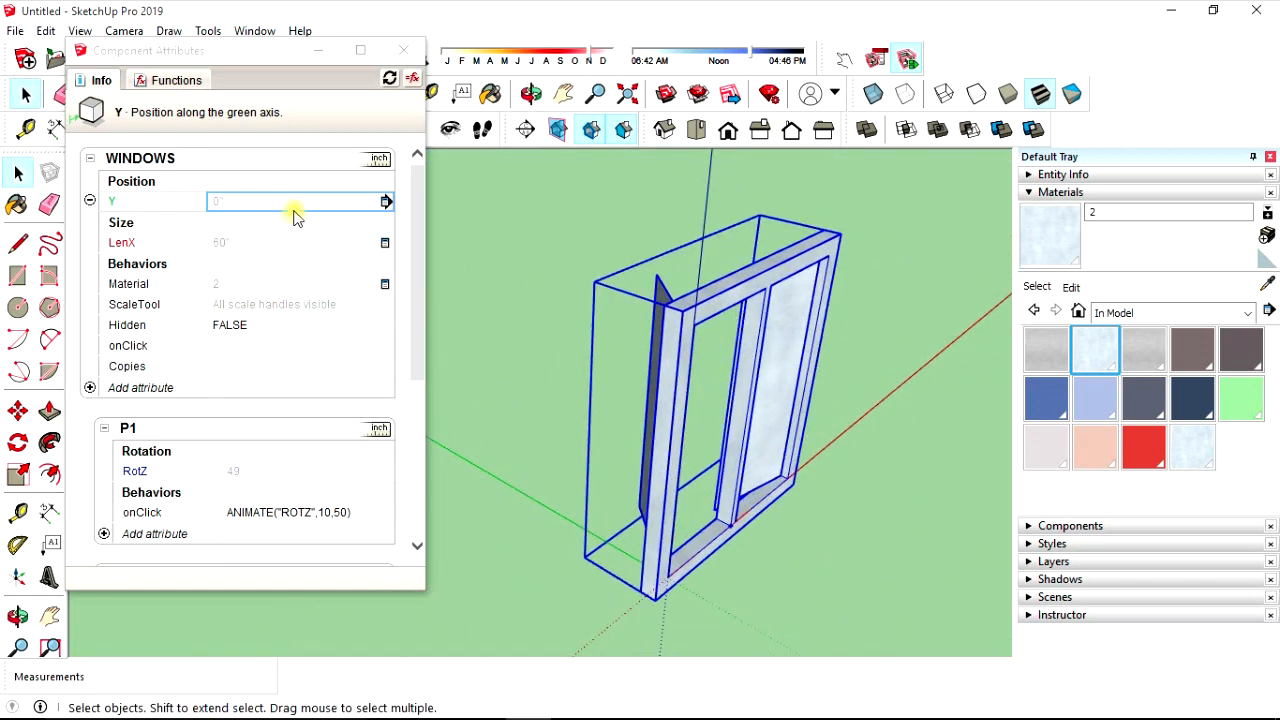
{"action": "left_click", "coordinate": [385, 202]}
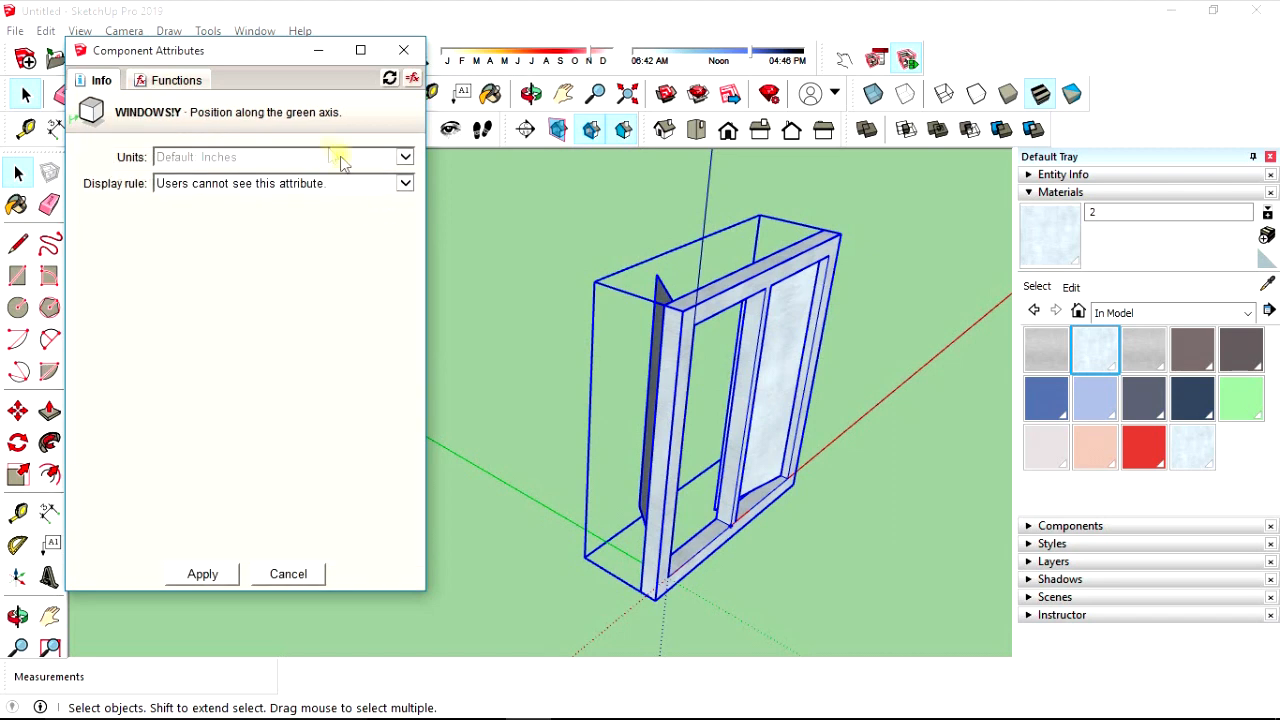
{"action": "left_click", "coordinate": [400, 184]}
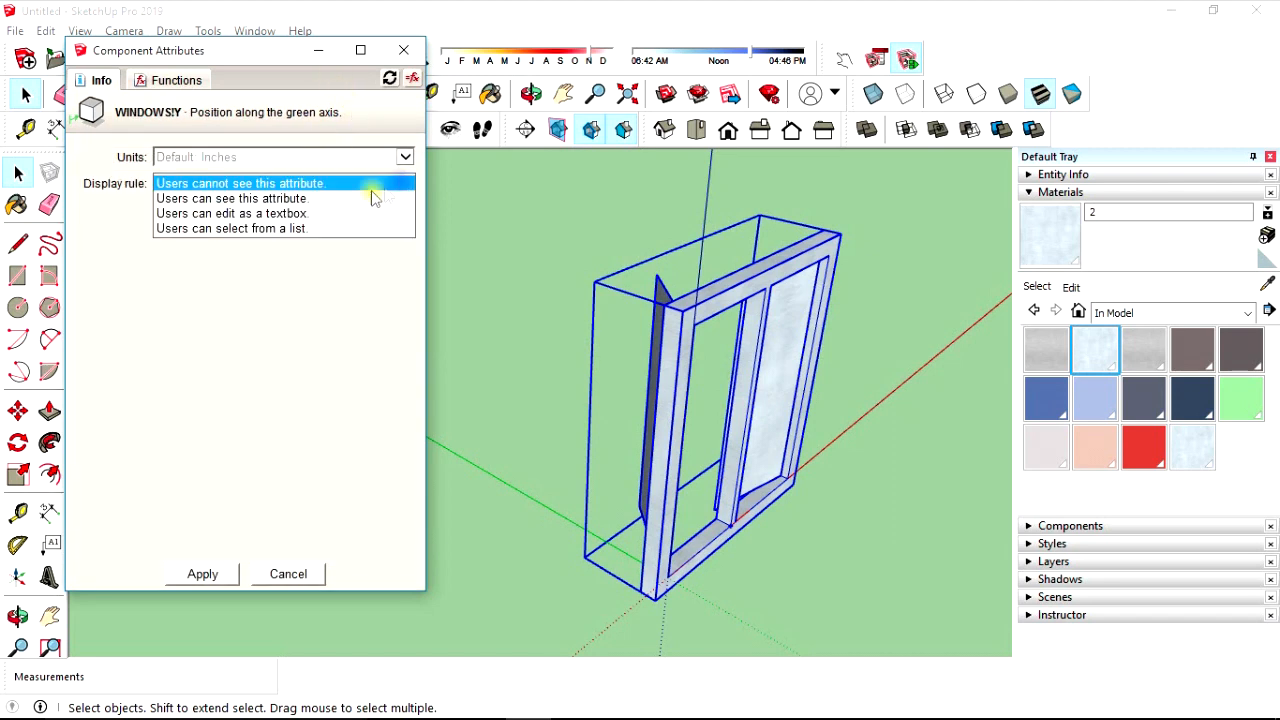
{"action": "left_click", "coordinate": [265, 228]}
- Add list options 4", 5" and 2" with matching values to the WINDOWS Y attribute, and apply them
{"action": "left_click", "coordinate": [214, 259]}
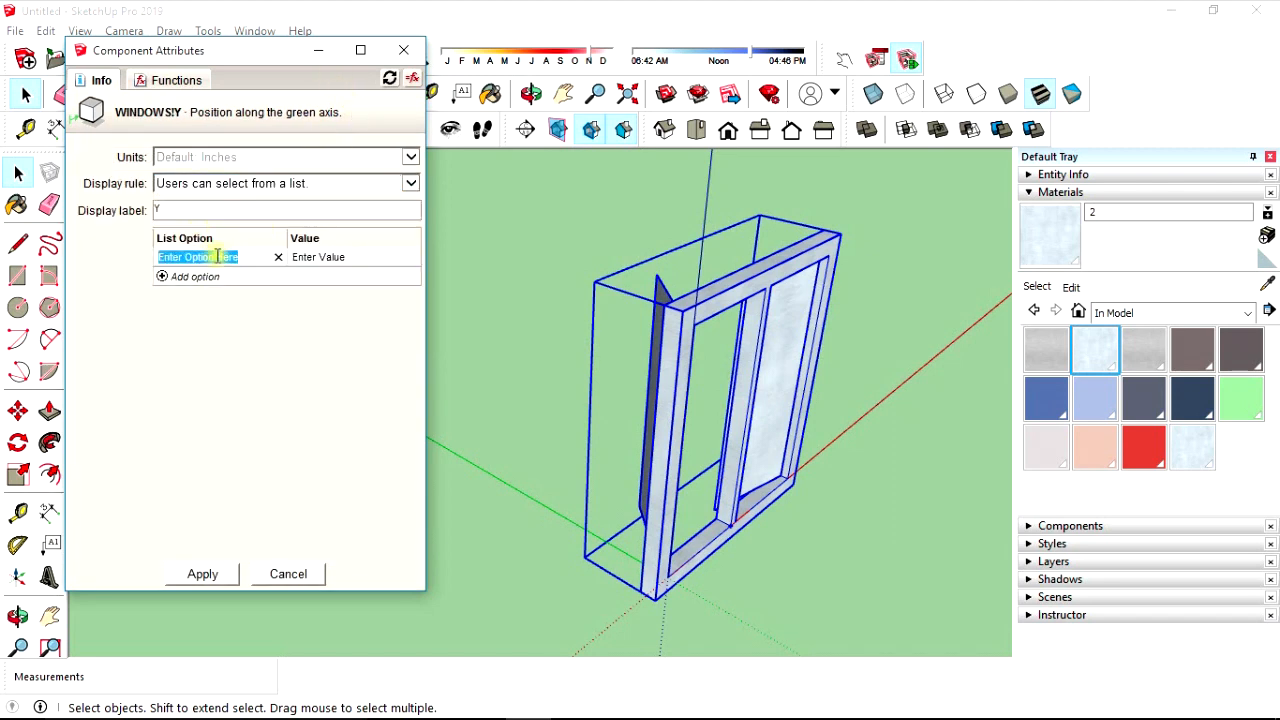
{"action": "mouse_move", "coordinate": [63, 704]}
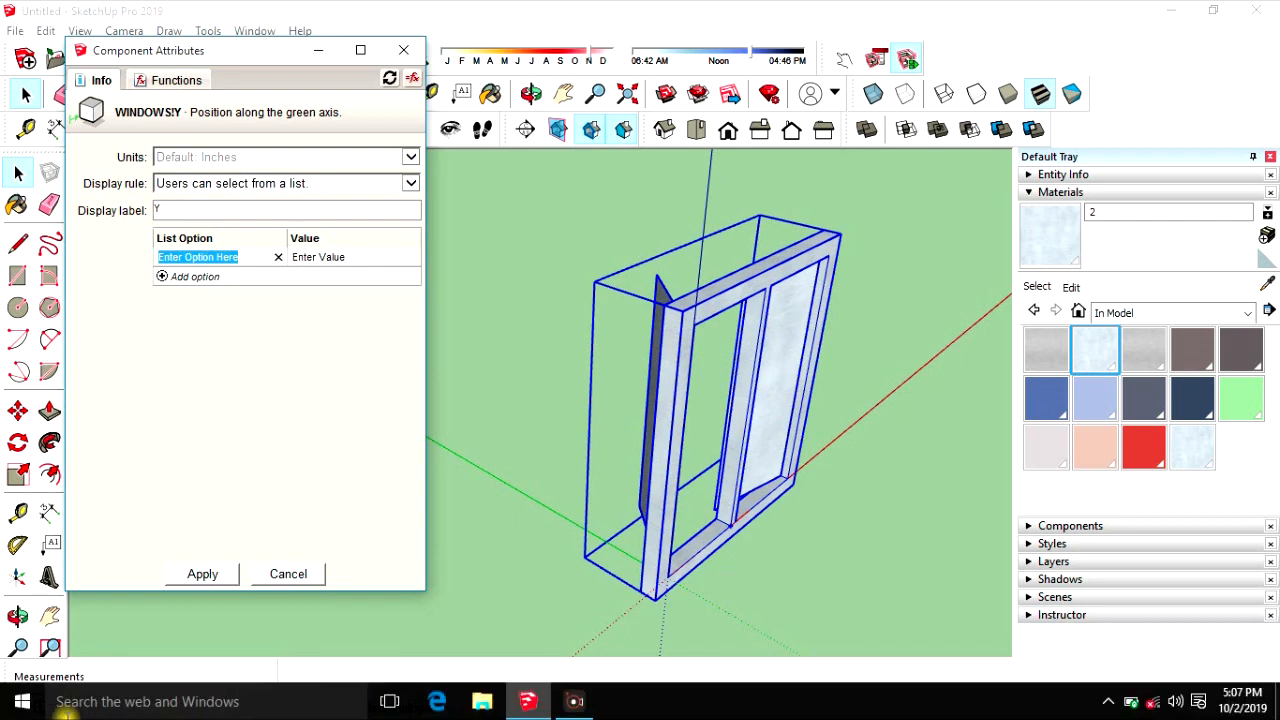
{"action": "type", "text": "4"}
{"action": "key", "text": "Return"}
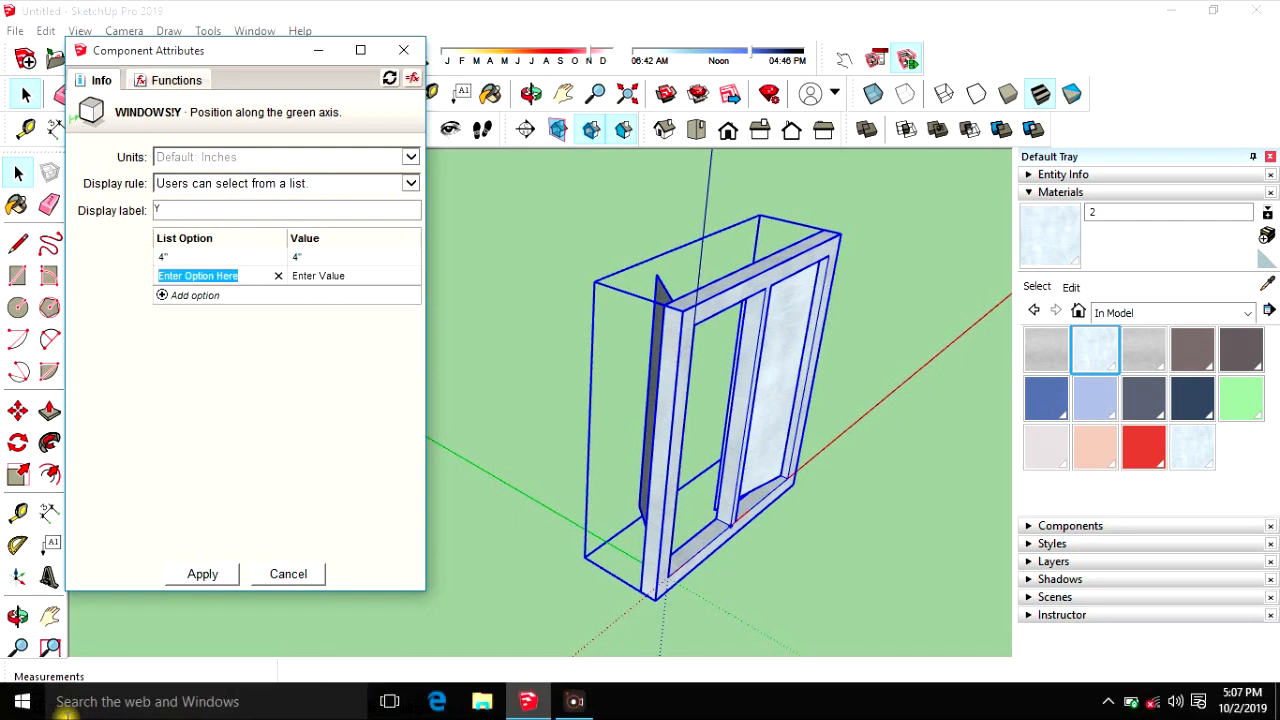
{"action": "type", "text": "5"}
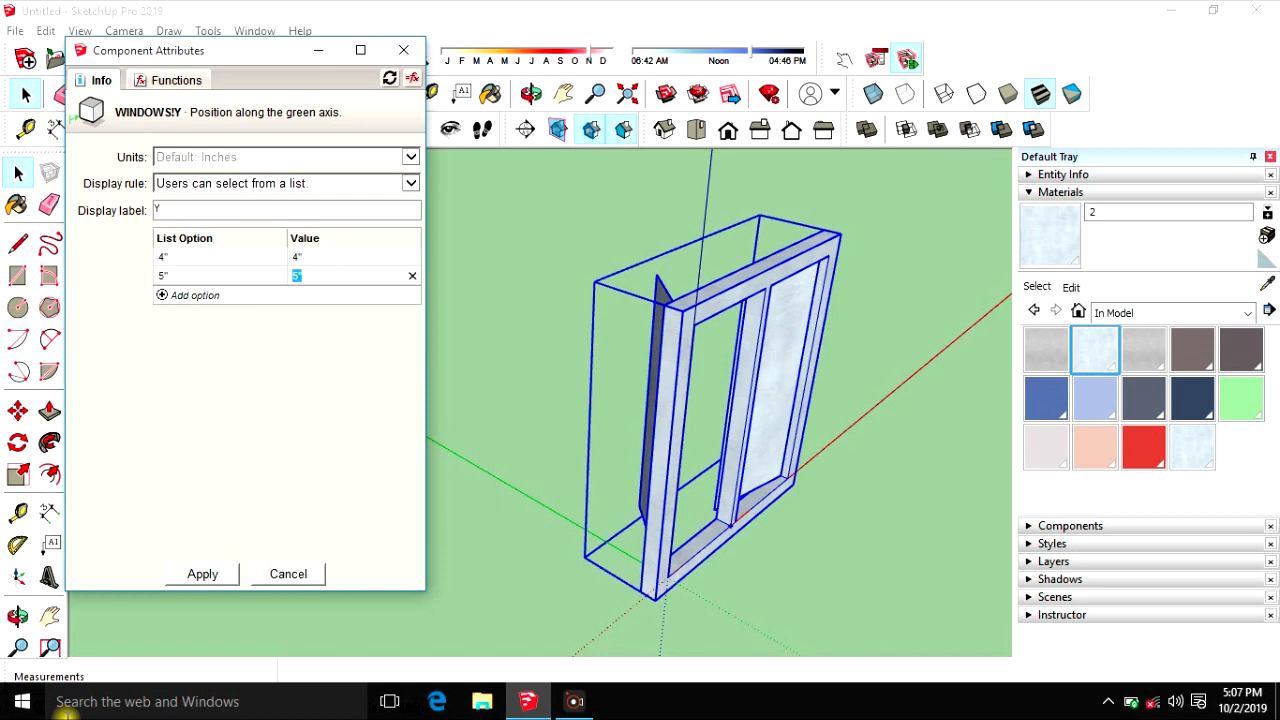
{"action": "key", "text": "Return"}
{"action": "type", "text": "2"}
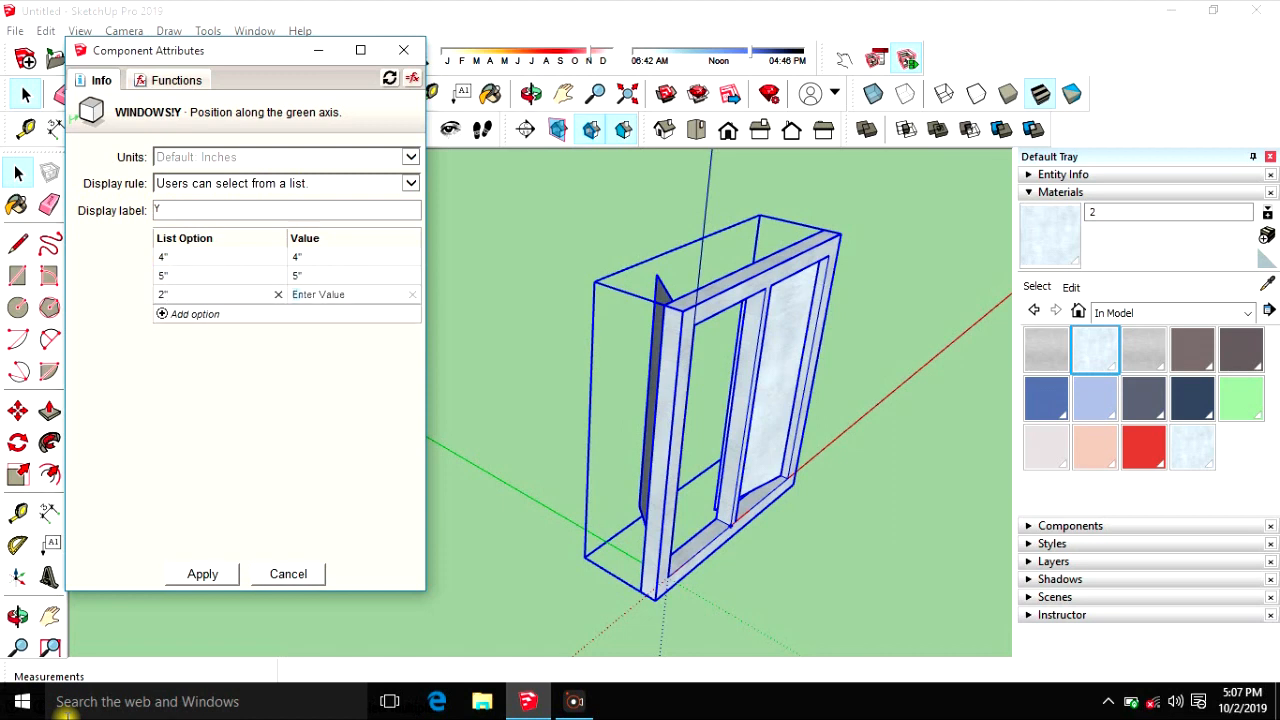
{"action": "key", "text": "Return"}
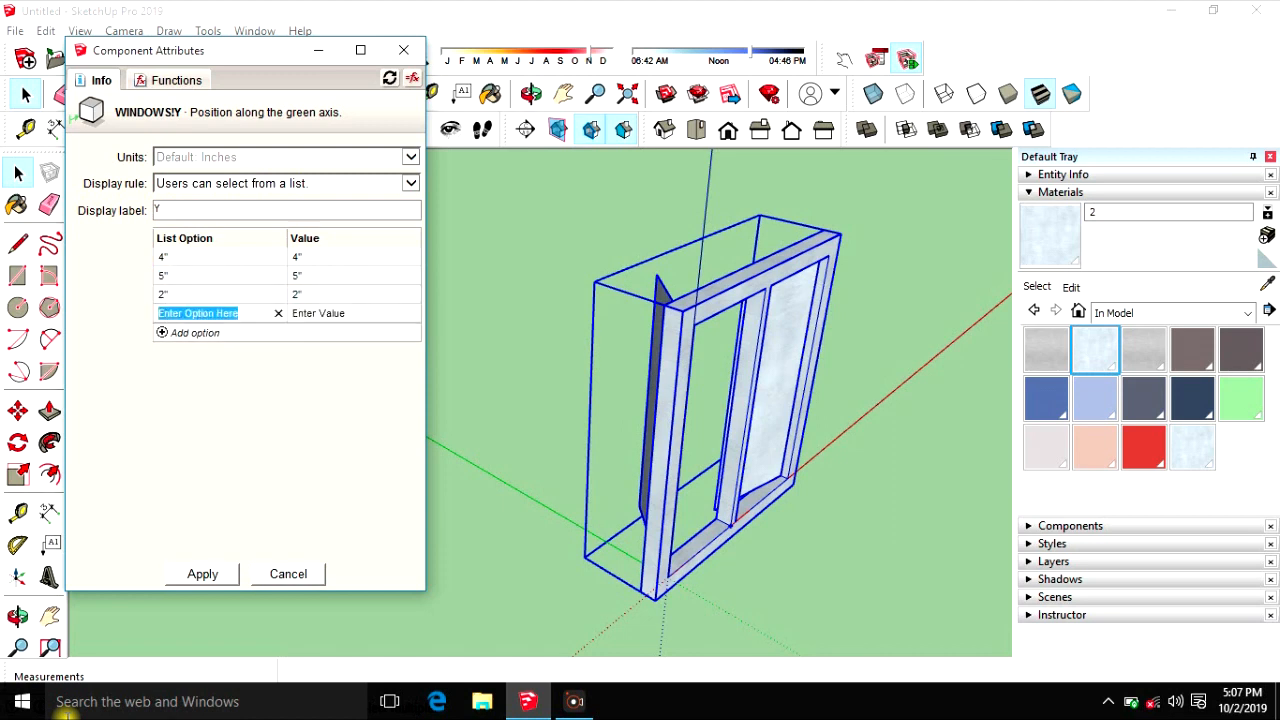
{"action": "left_click", "coordinate": [199, 574]}
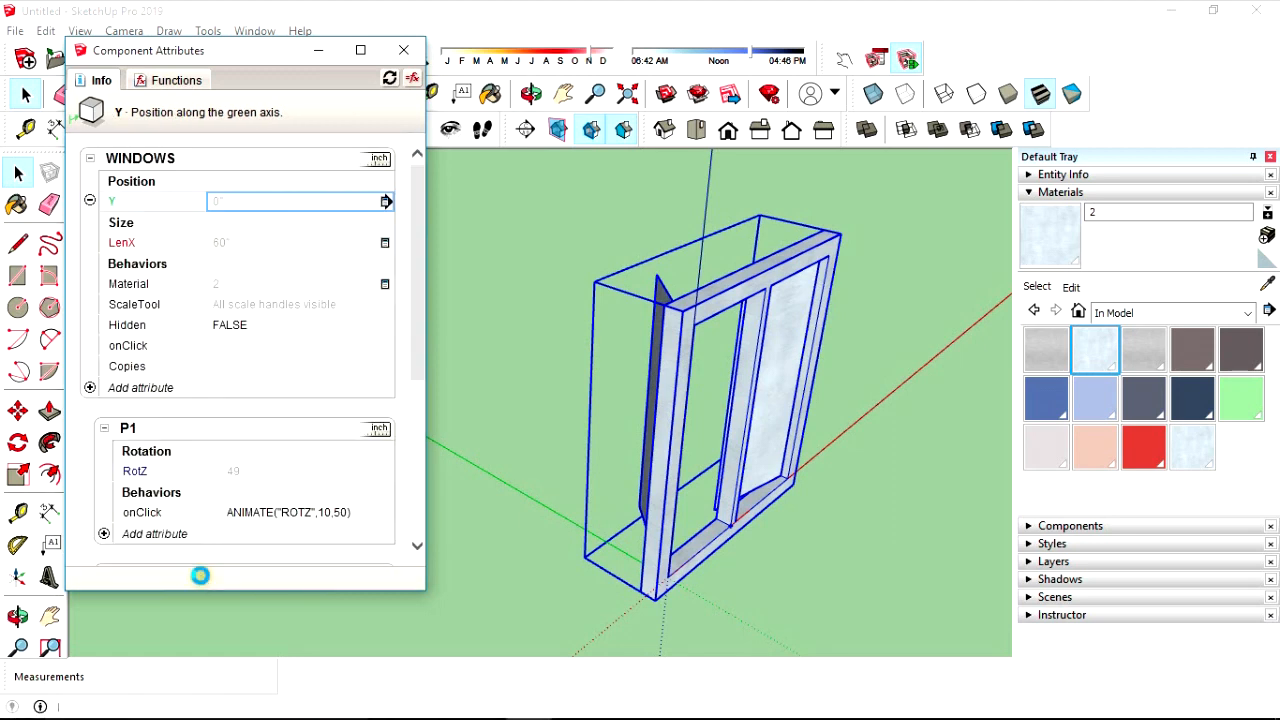
- Test the Y list in the WINDOWS component options by applying 4", and close the options
{"action": "left_click", "coordinate": [875, 62]}
{"action": "left_click", "coordinate": [875, 62]}
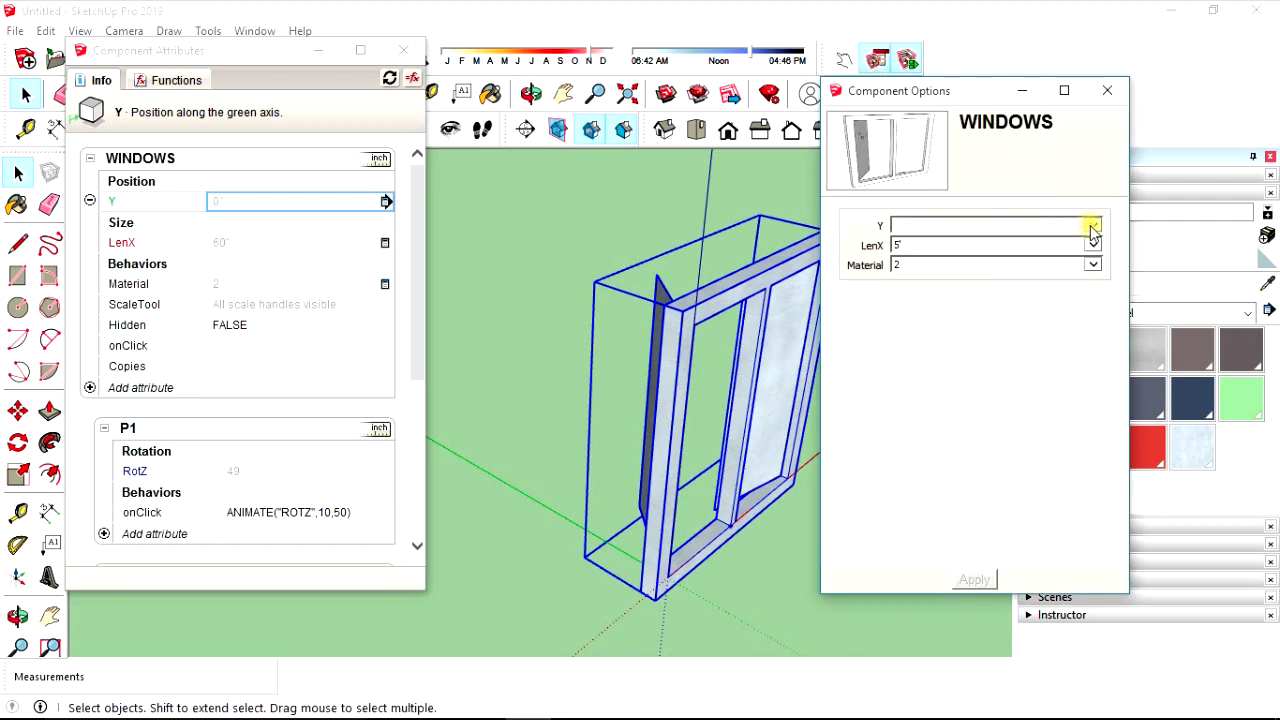
{"action": "left_click", "coordinate": [1093, 226]}
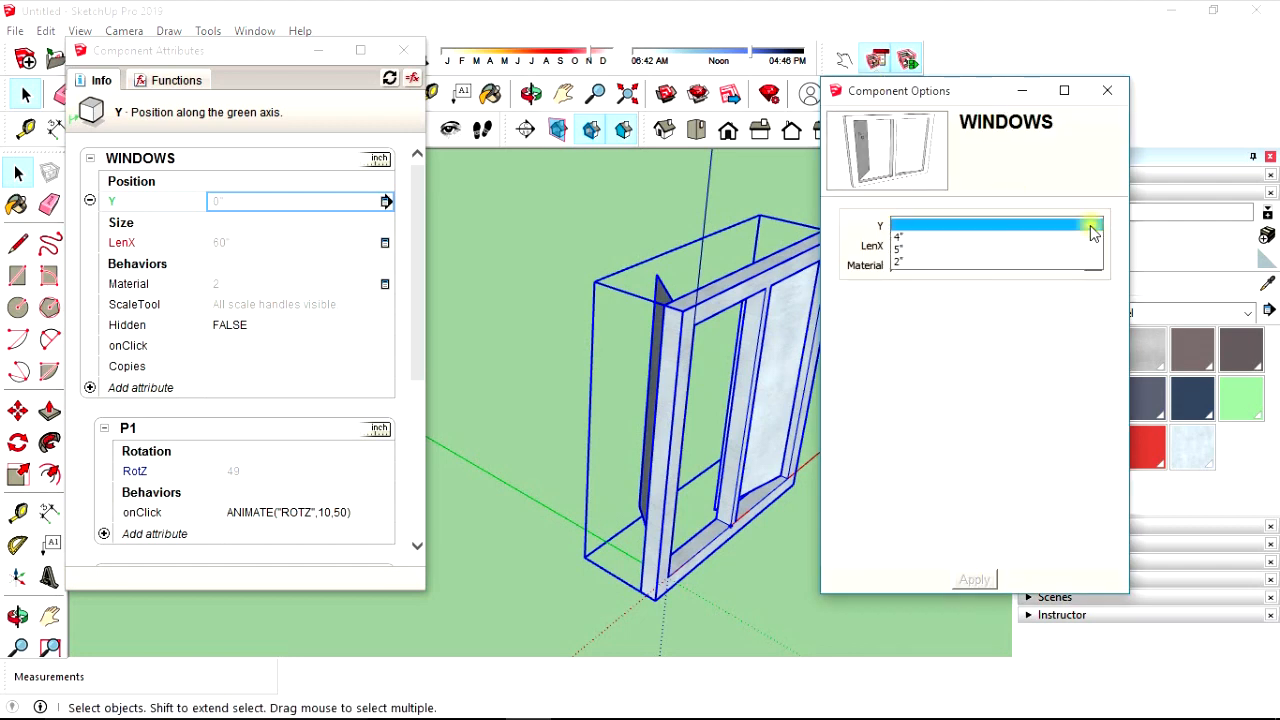
{"action": "left_click", "coordinate": [905, 238]}
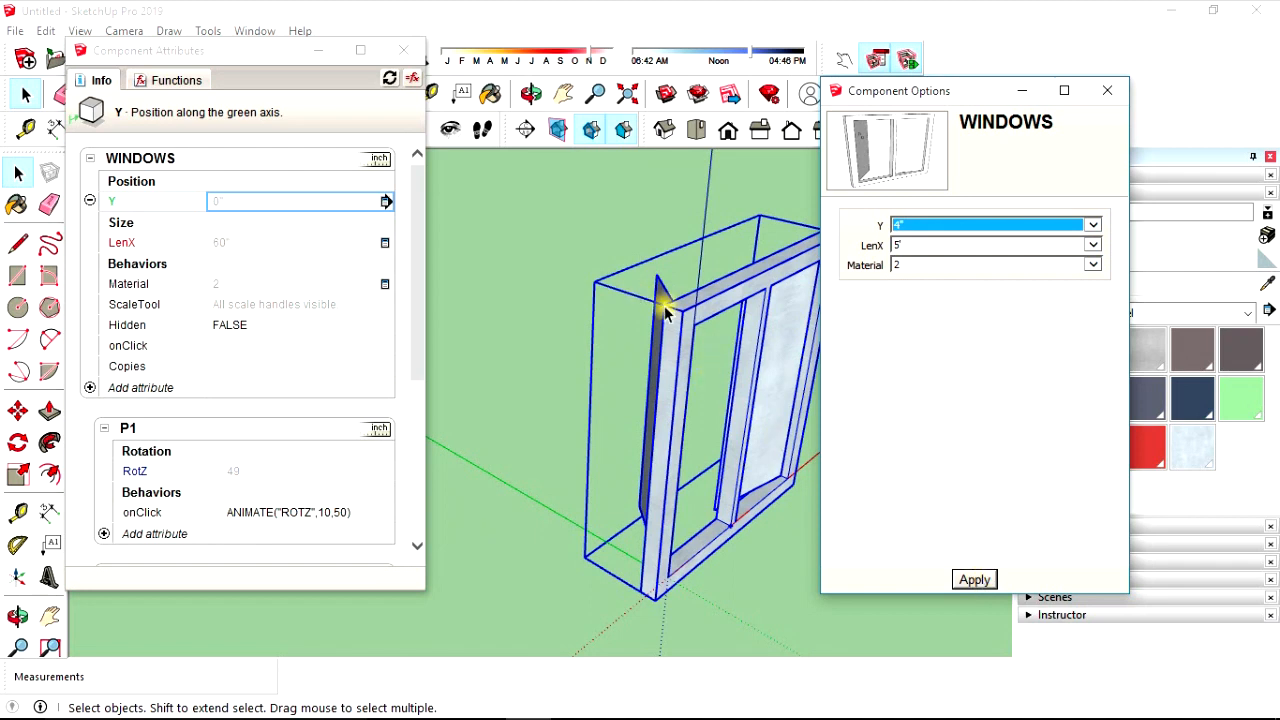
{"action": "left_click", "coordinate": [973, 580]}
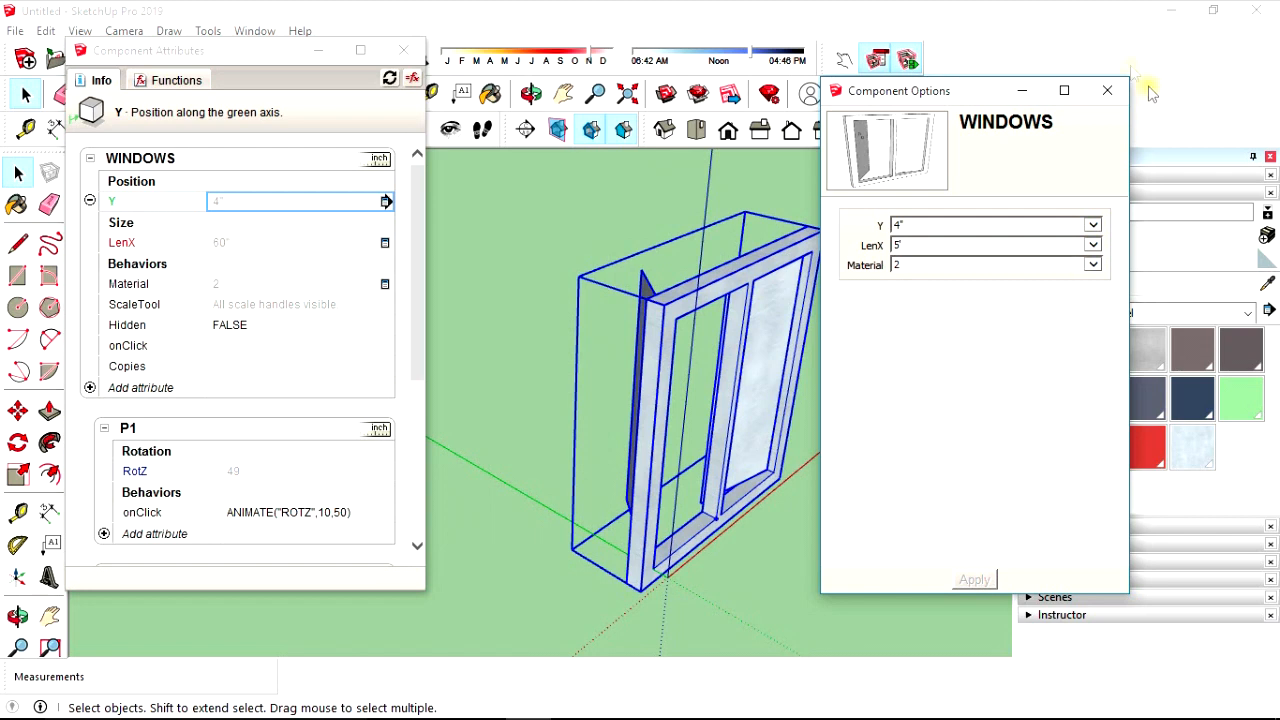
{"action": "left_click", "coordinate": [1107, 90]}
- Remove the Y position attribute from the WINDOWS component and add the LenY size attribute instead
{"action": "left_click", "coordinate": [118, 190]}
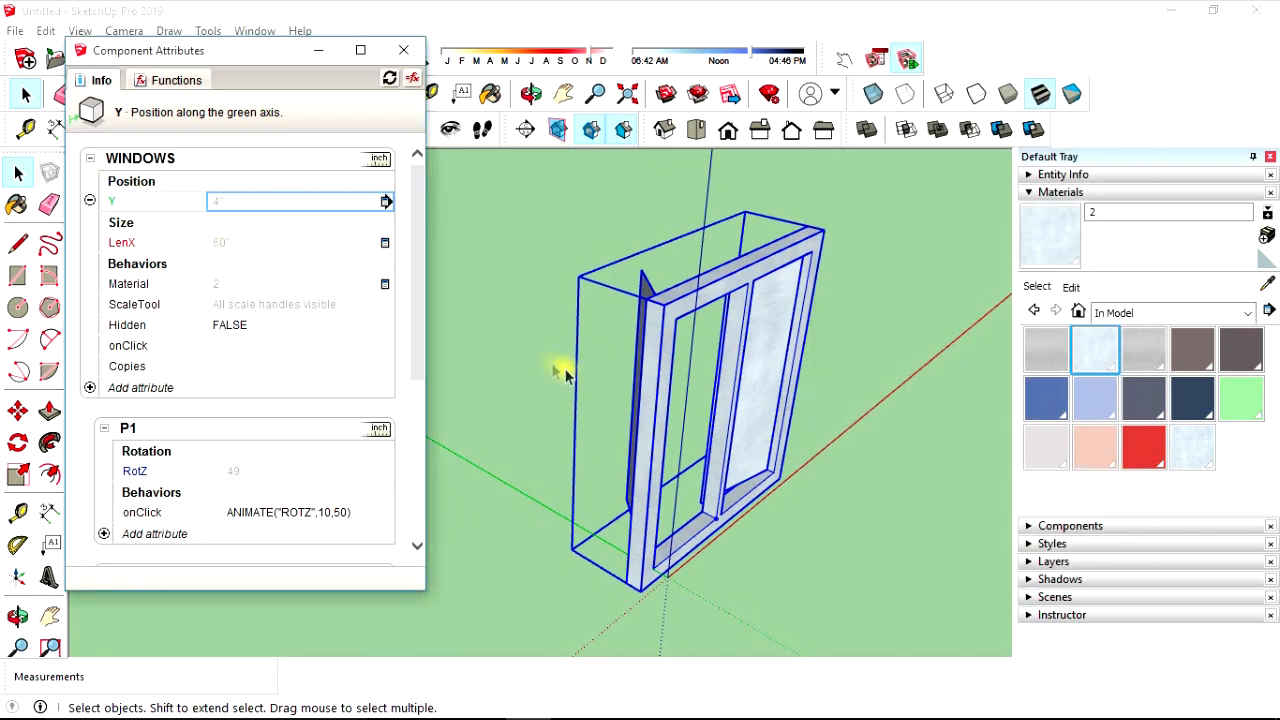
{"action": "left_click", "coordinate": [90, 201]}
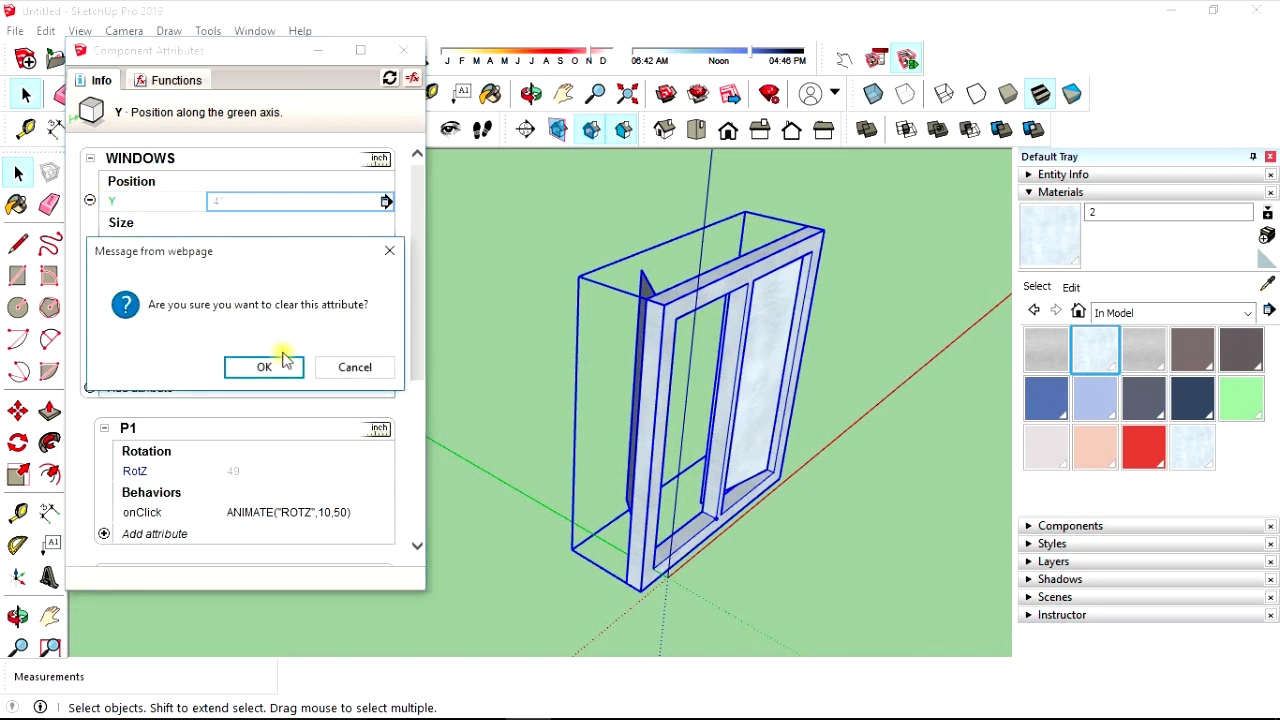
{"action": "left_click", "coordinate": [272, 362]}
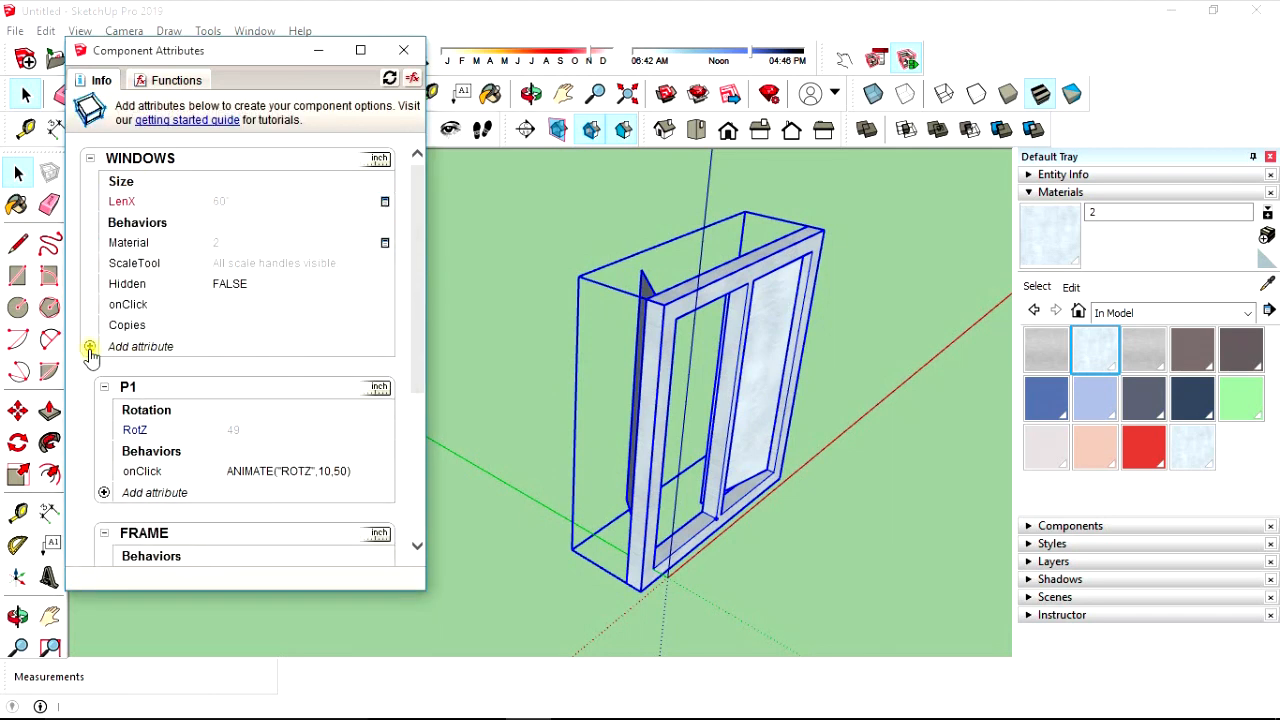
{"action": "left_click", "coordinate": [90, 348]}
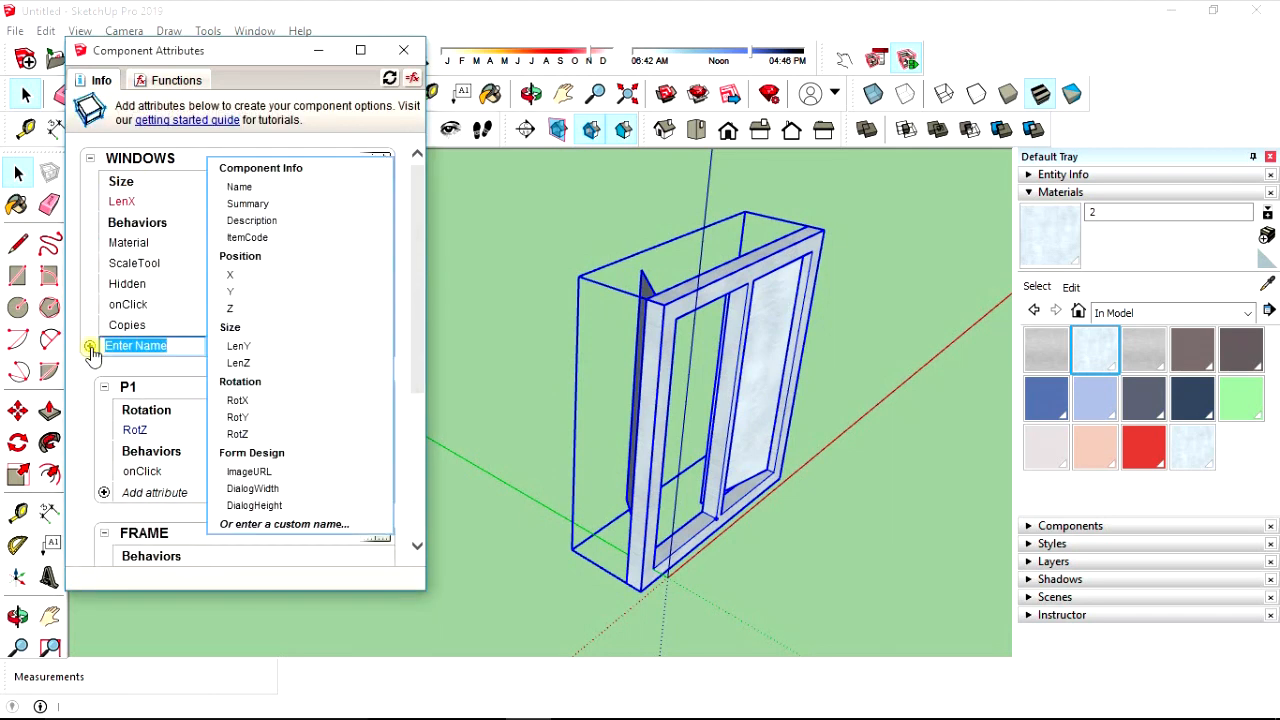
{"action": "left_click", "coordinate": [245, 347]}
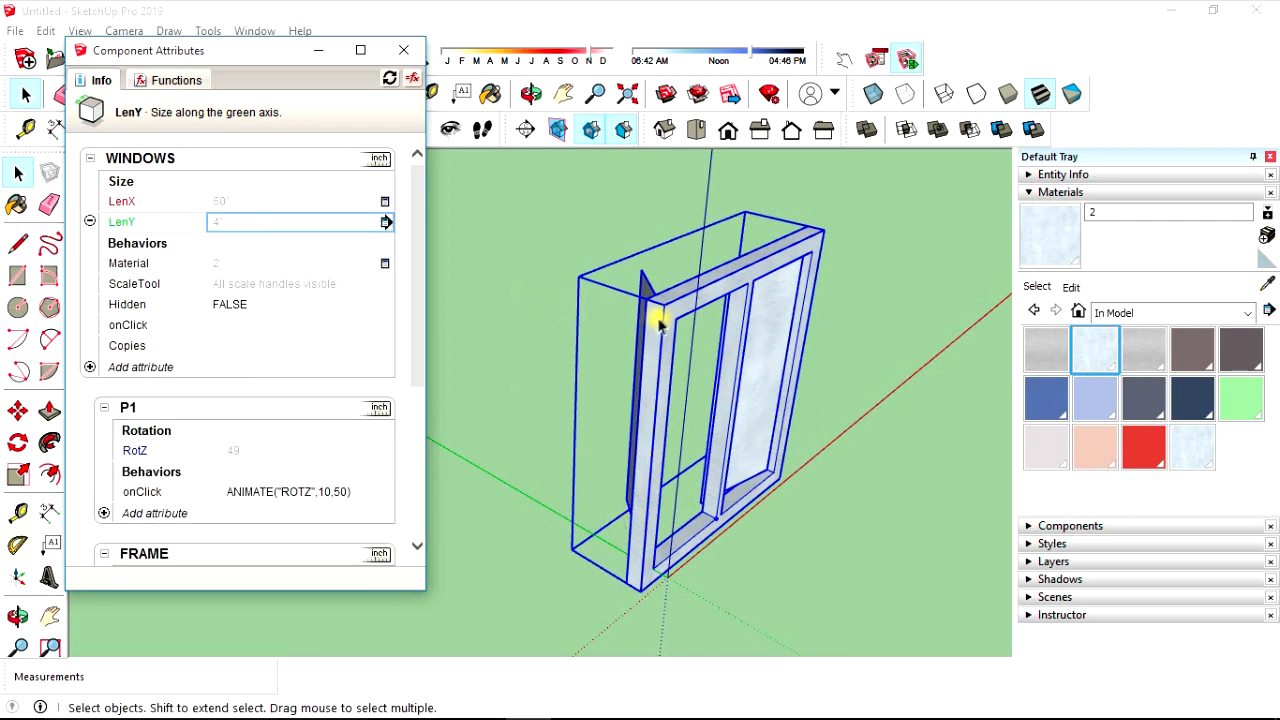
- Set the display rule of the WINDOWS LenY attribute to "Users can select from a list"
{"action": "scroll", "coordinate": [660, 322], "scroll_direction": "up", "scroll_amount": 3}
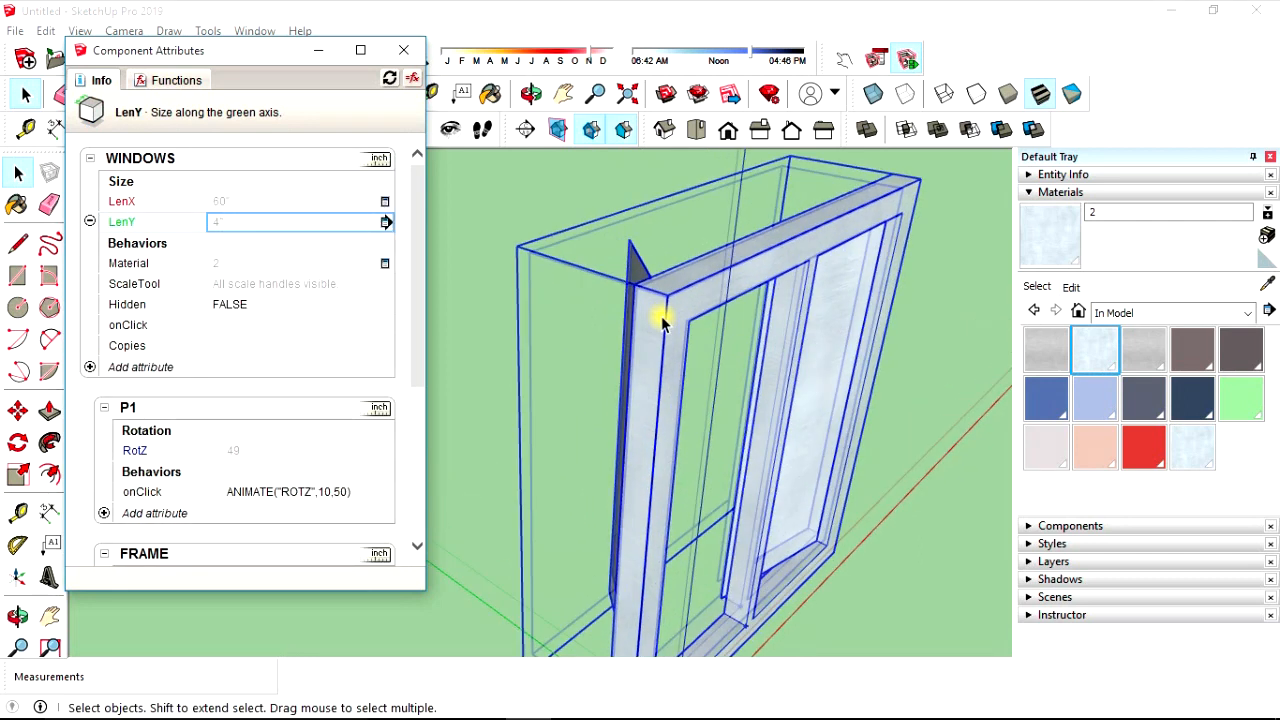
{"action": "left_click", "coordinate": [386, 222]}
{"action": "left_click", "coordinate": [401, 183]}
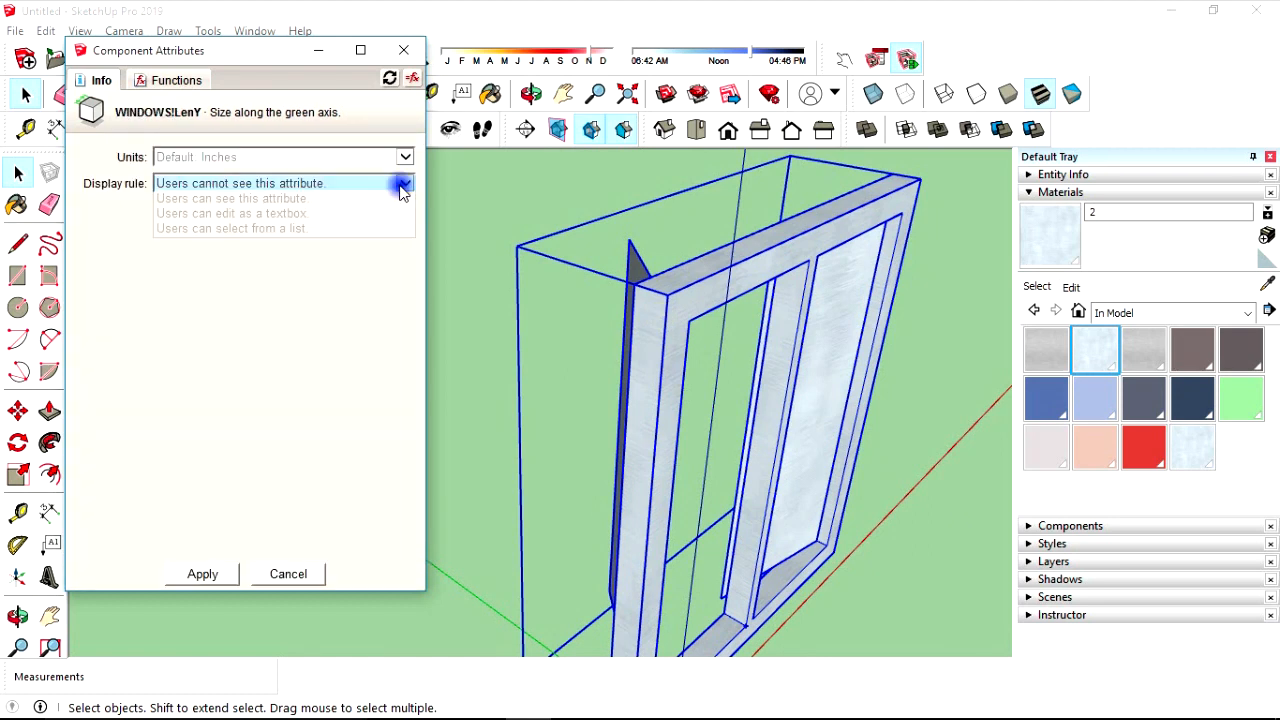
{"action": "left_click", "coordinate": [268, 228]}
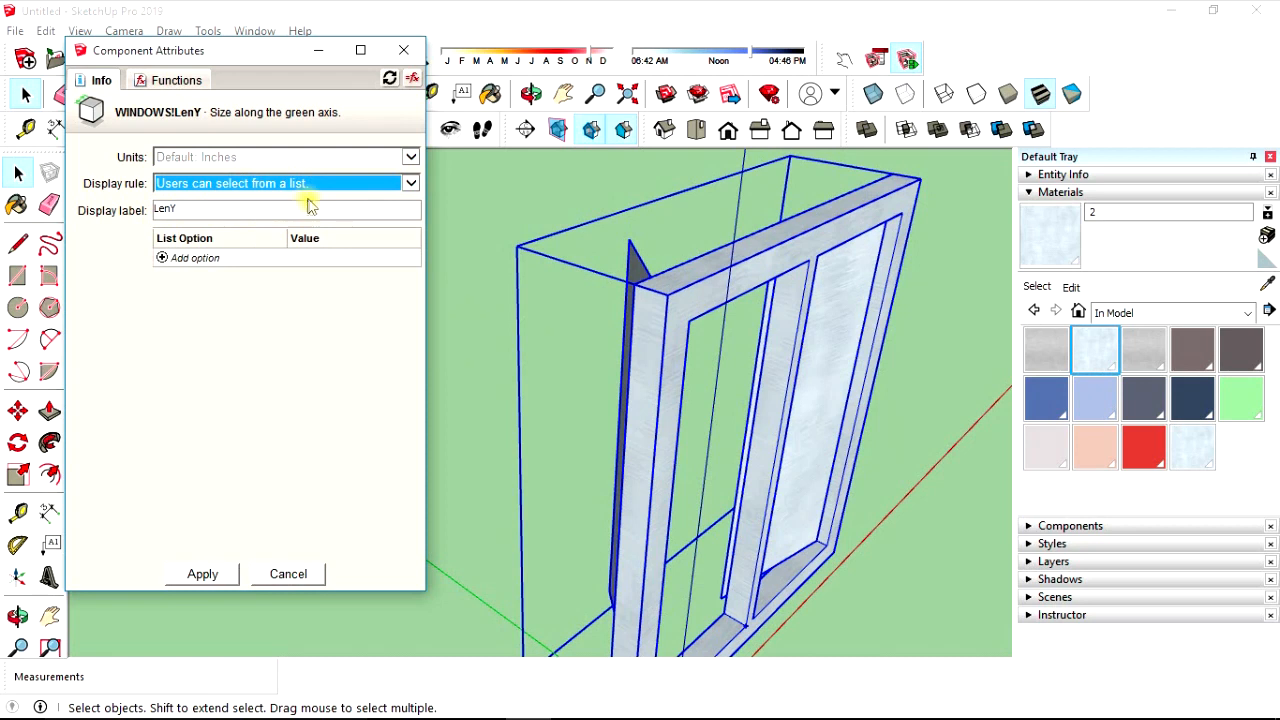
- Add LenY list options 4", 5" and 2" with matching values, and apply them
{"action": "left_click", "coordinate": [212, 259]}
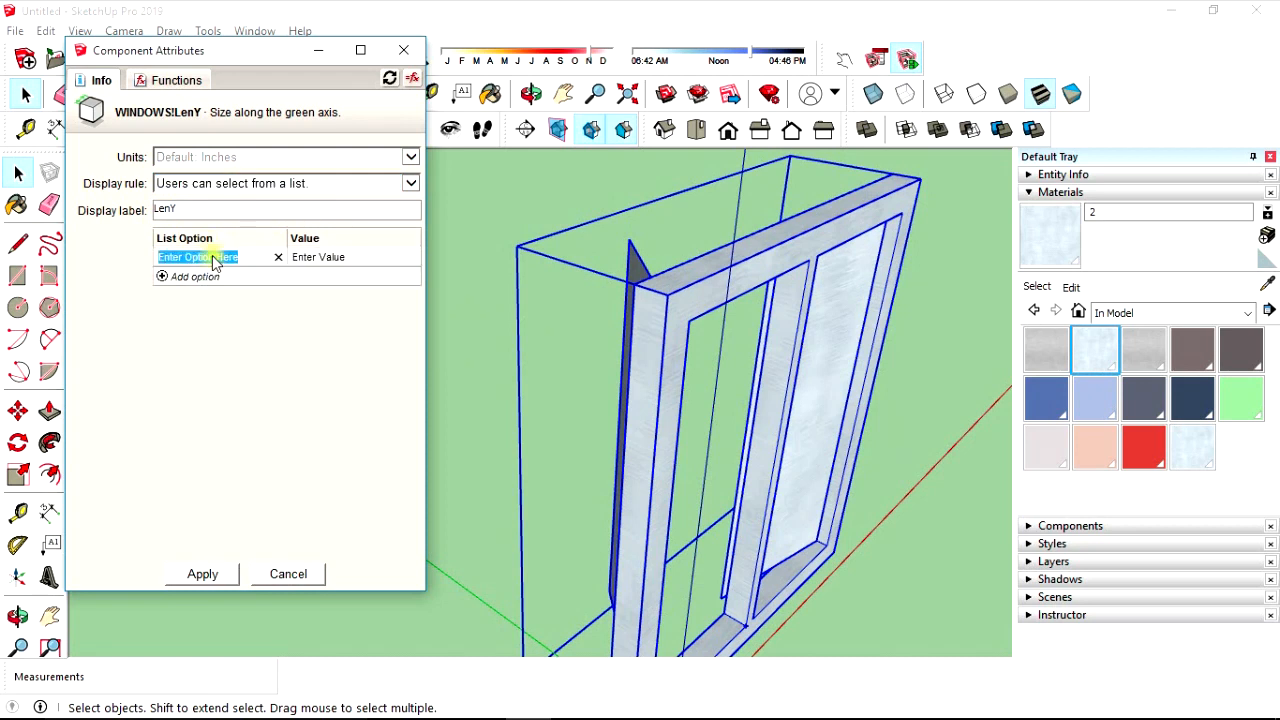
{"action": "type", "text": "4"}
{"action": "key", "text": "Return"}
{"action": "type", "text": "5"}
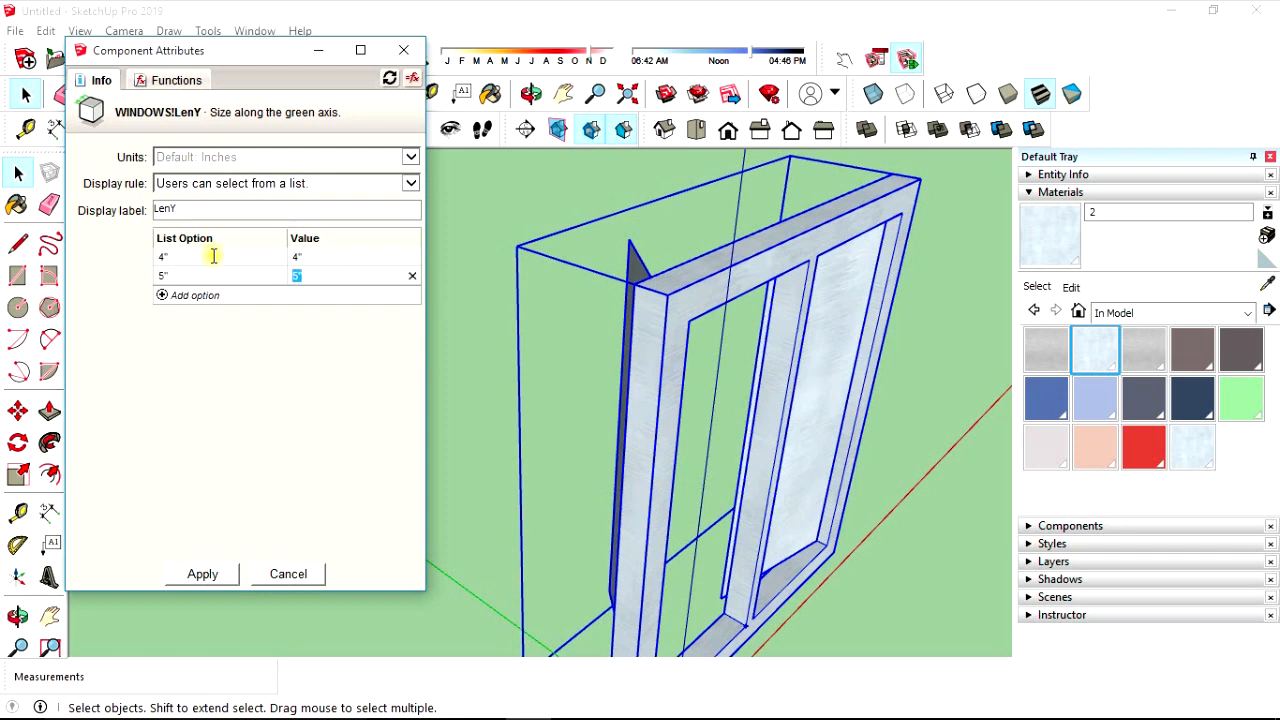
{"action": "key", "text": "Return"}
{"action": "type", "text": "2"}
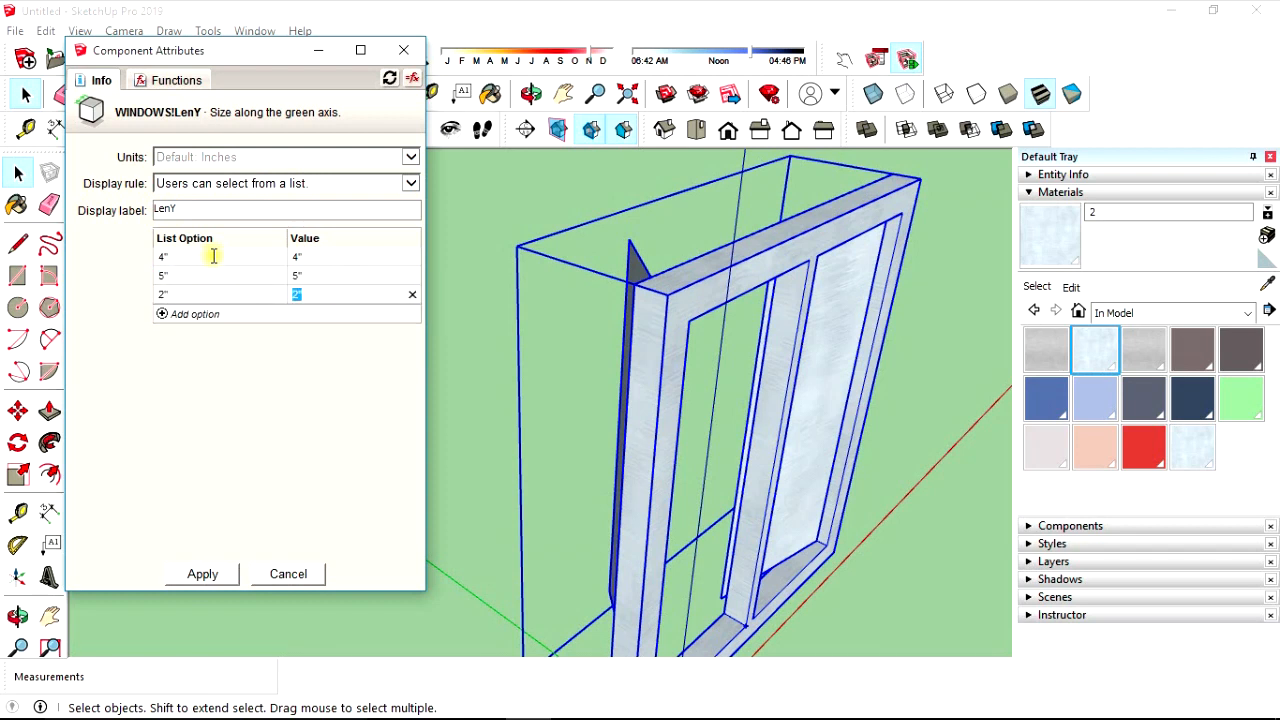
{"action": "key", "text": "Return"}
{"action": "left_click", "coordinate": [202, 575]}
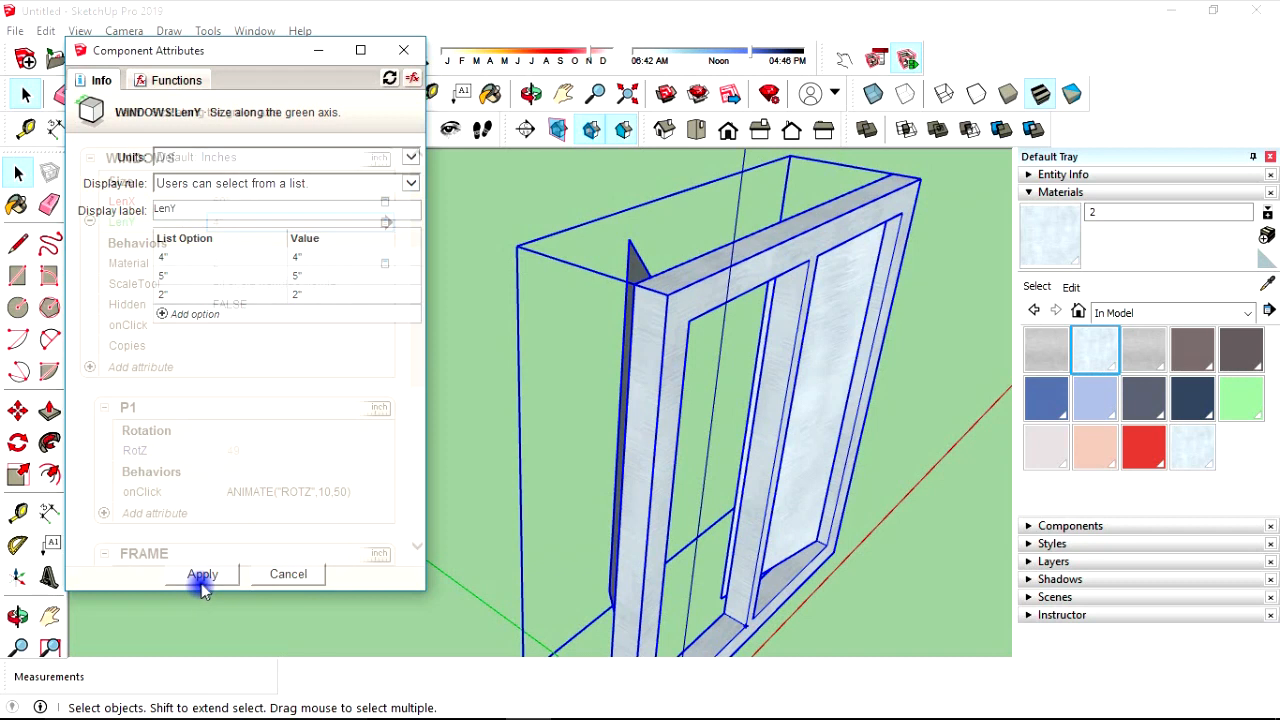
- Test the LenY list in the WINDOWS component options by applying 5" and 2" in turn, and close the options
{"action": "left_click", "coordinate": [905, 62]}
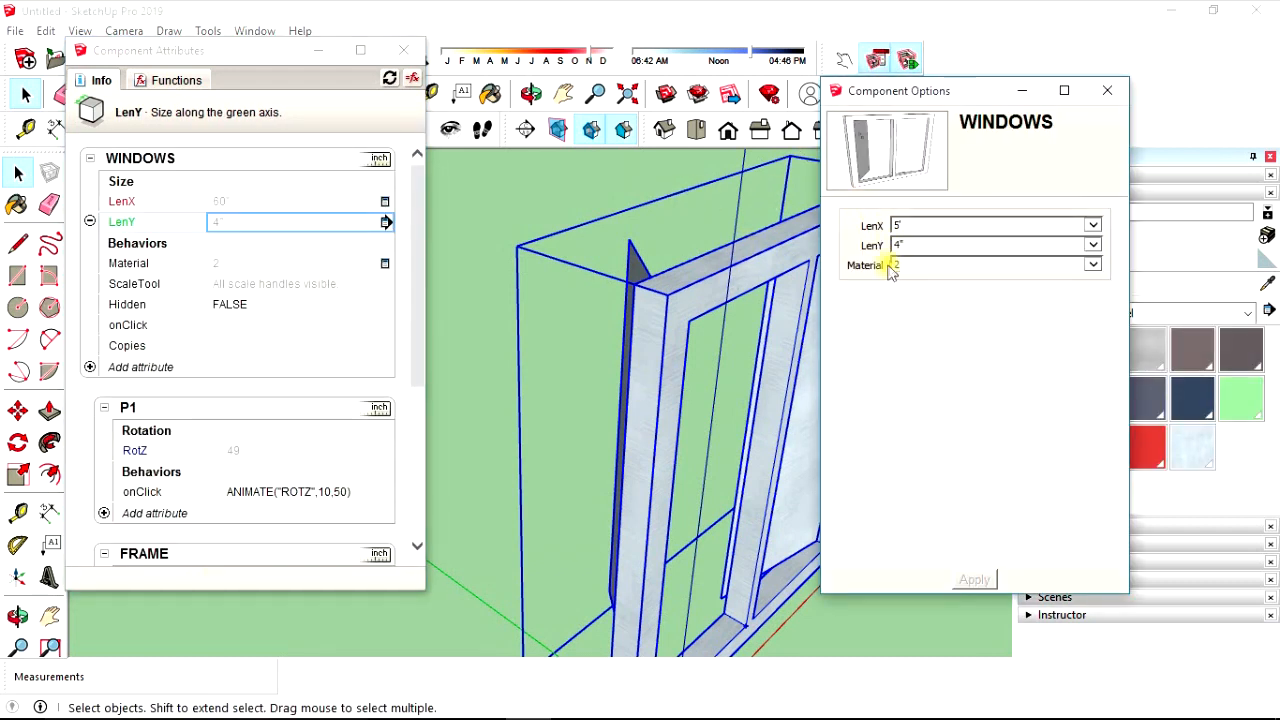
{"action": "left_click", "coordinate": [1095, 245]}
{"action": "left_click", "coordinate": [1095, 245]}
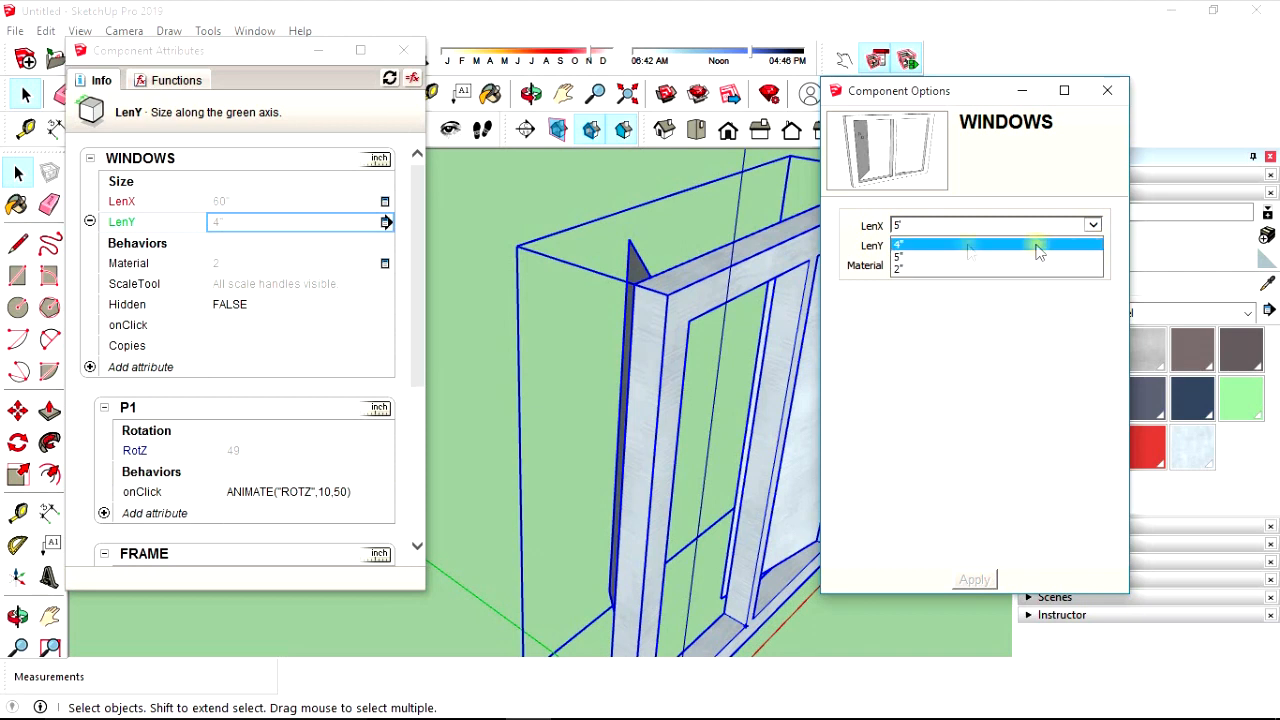
{"action": "left_click", "coordinate": [902, 260]}
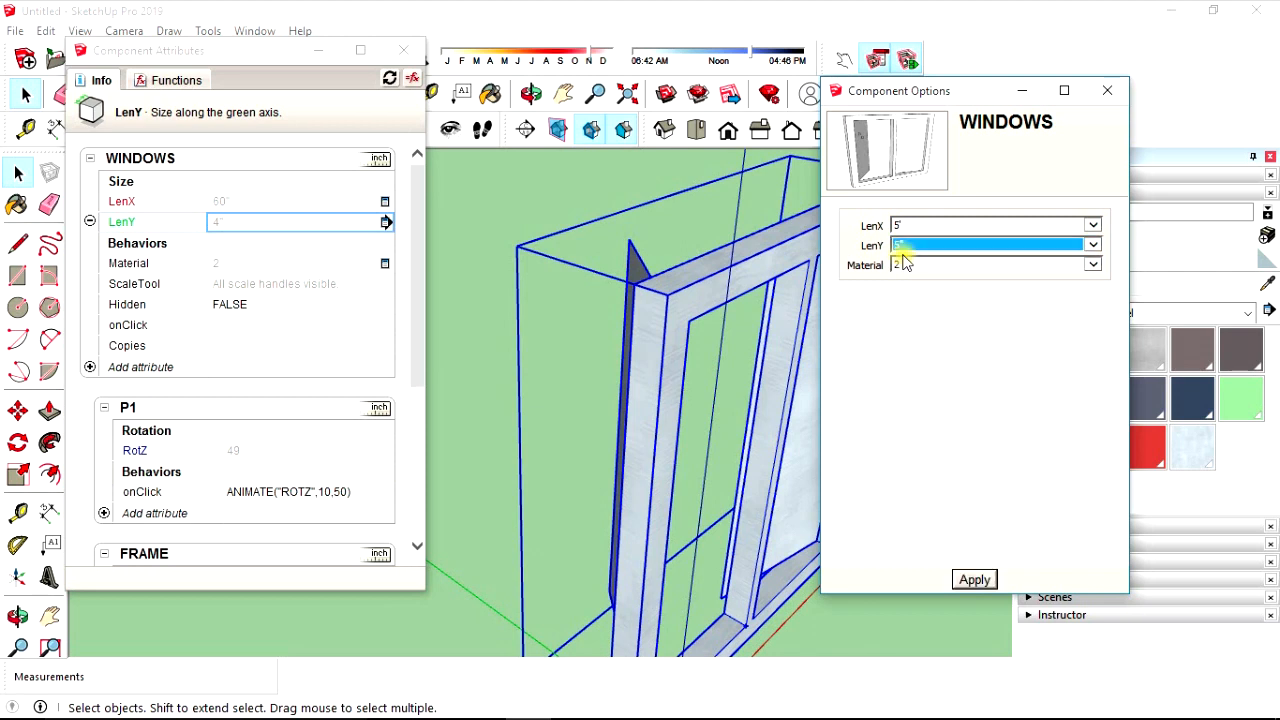
{"action": "left_click", "coordinate": [975, 580]}
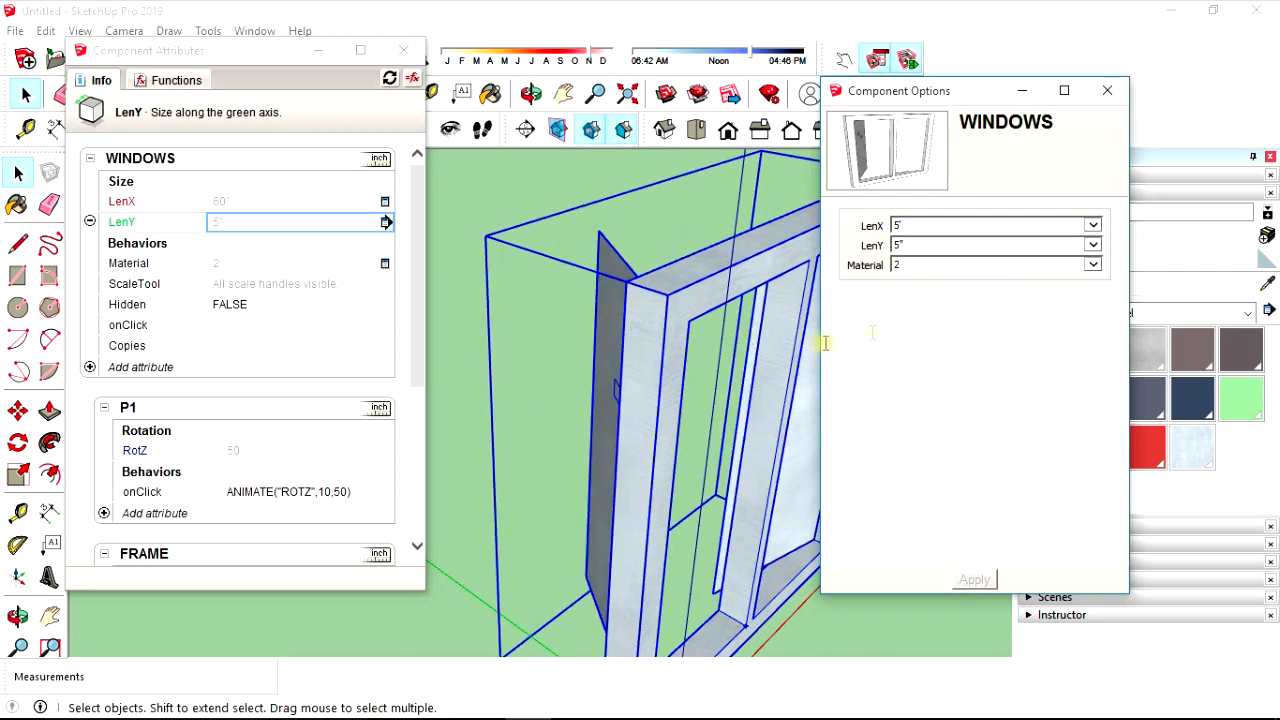
{"action": "left_click", "coordinate": [1093, 245]}
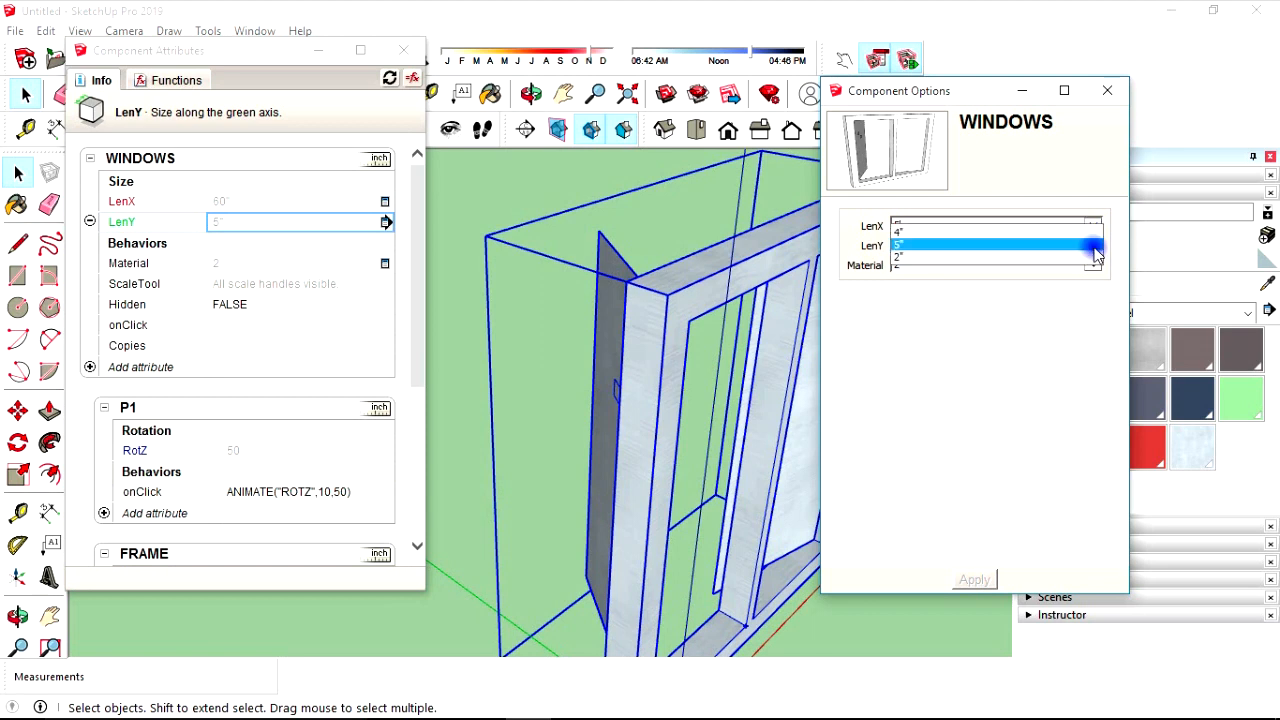
{"action": "left_click", "coordinate": [897, 255]}
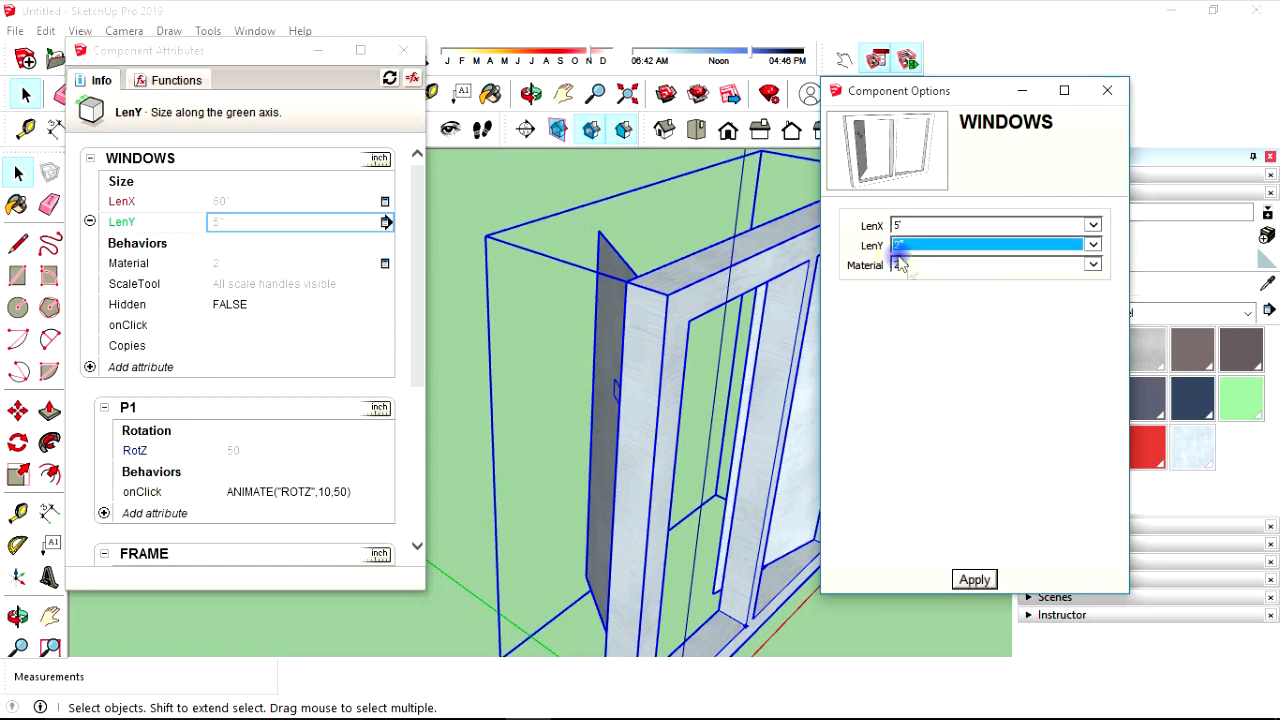
{"action": "left_click", "coordinate": [980, 581]}
{"action": "middle_click_drag", "start_coordinate": [696, 378], "coordinate": [918, 280]}
{"action": "scroll", "coordinate": [714, 330], "scroll_direction": "down", "scroll_amount": 2}
{"action": "left_click", "coordinate": [1106, 91]}
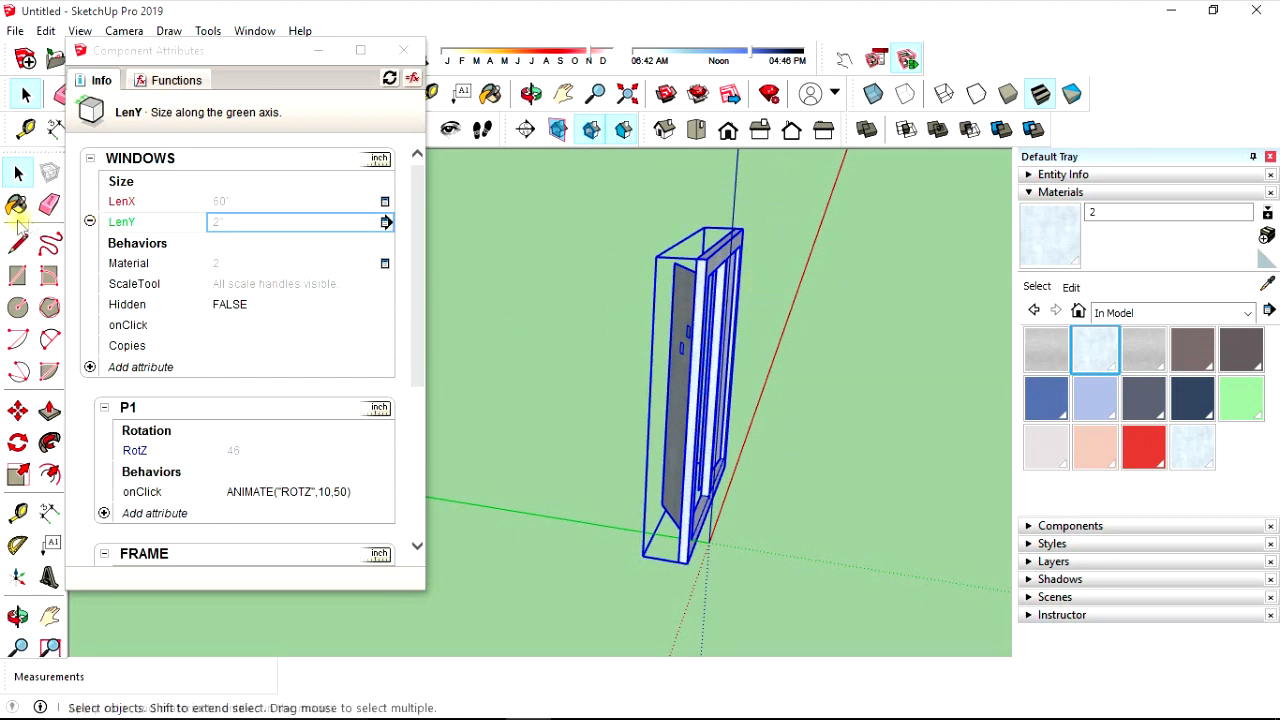
- Add the LenZ size attribute to the WINDOWS component and set its value to 70"
{"action": "left_click", "coordinate": [92, 367]}
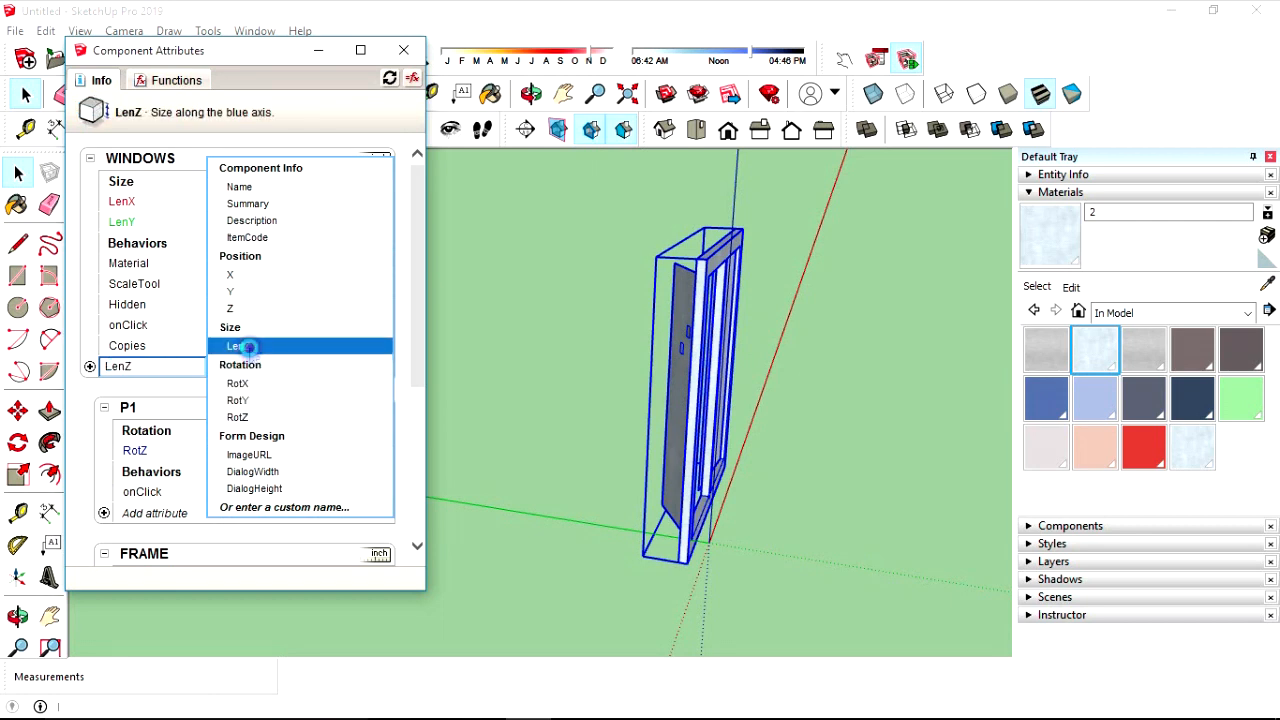
{"action": "left_click", "coordinate": [245, 346]}
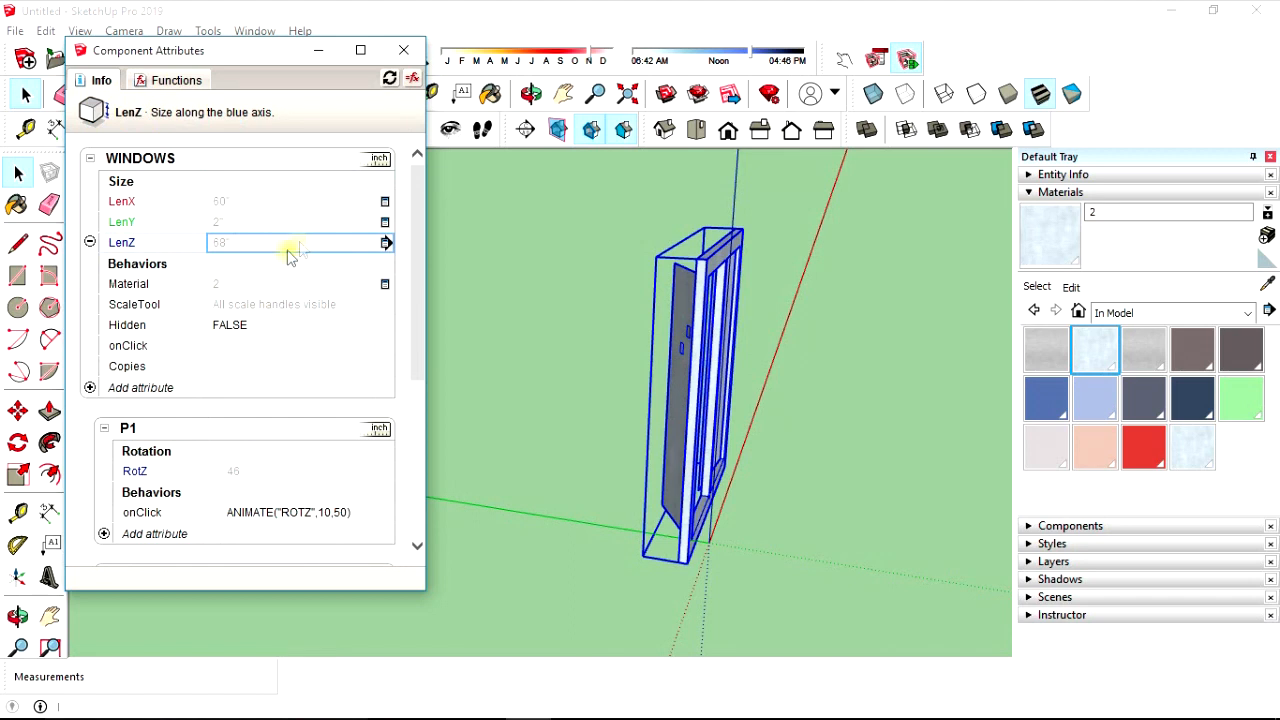
{"action": "middle_click_drag", "start_coordinate": [768, 402], "coordinate": [654, 531]}
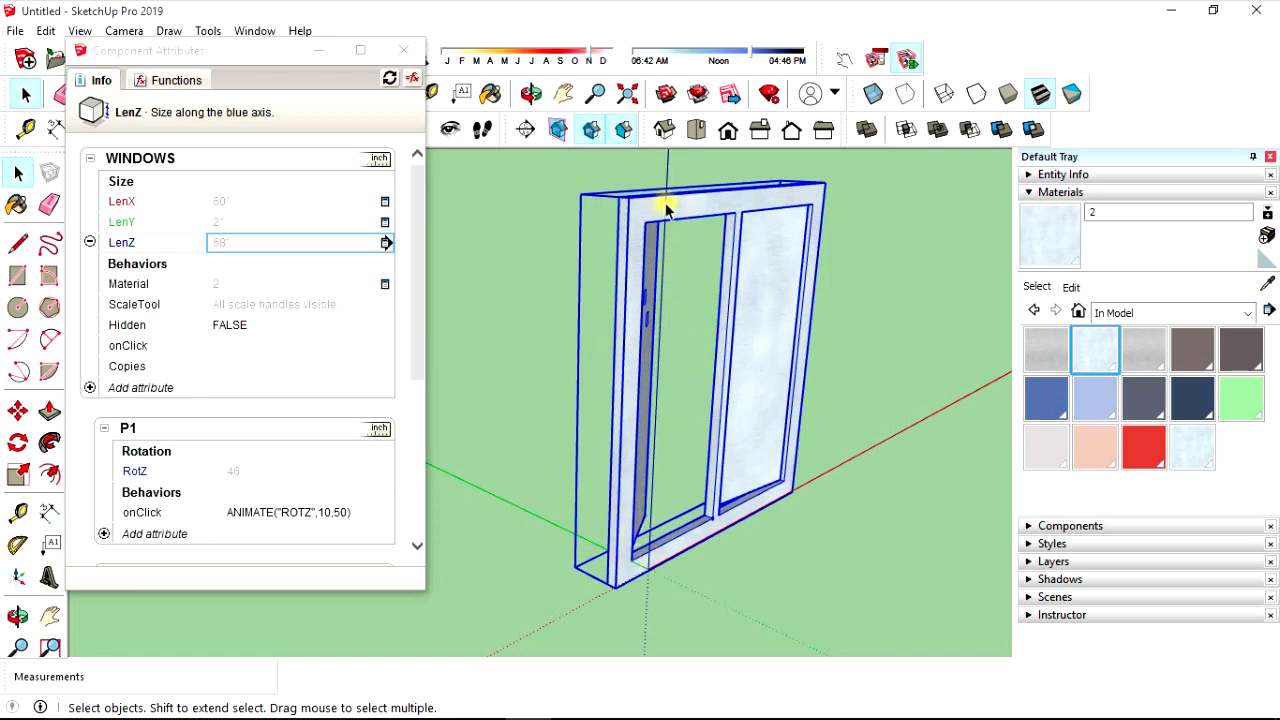
{"action": "left_click", "coordinate": [236, 245]}
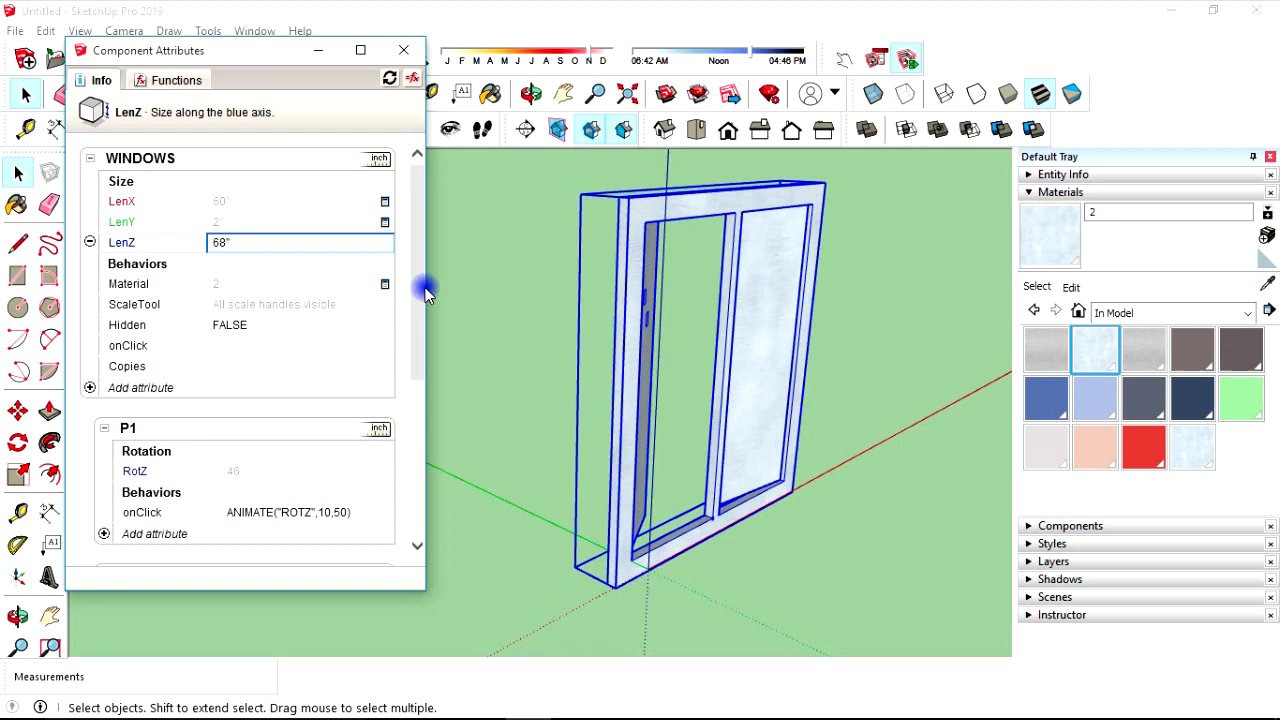
{"action": "left_click_drag", "start_coordinate": [320, 242], "coordinate": [195, 248]}
{"action": "type", "text": "70\""}
{"action": "left_click", "coordinate": [195, 248]}
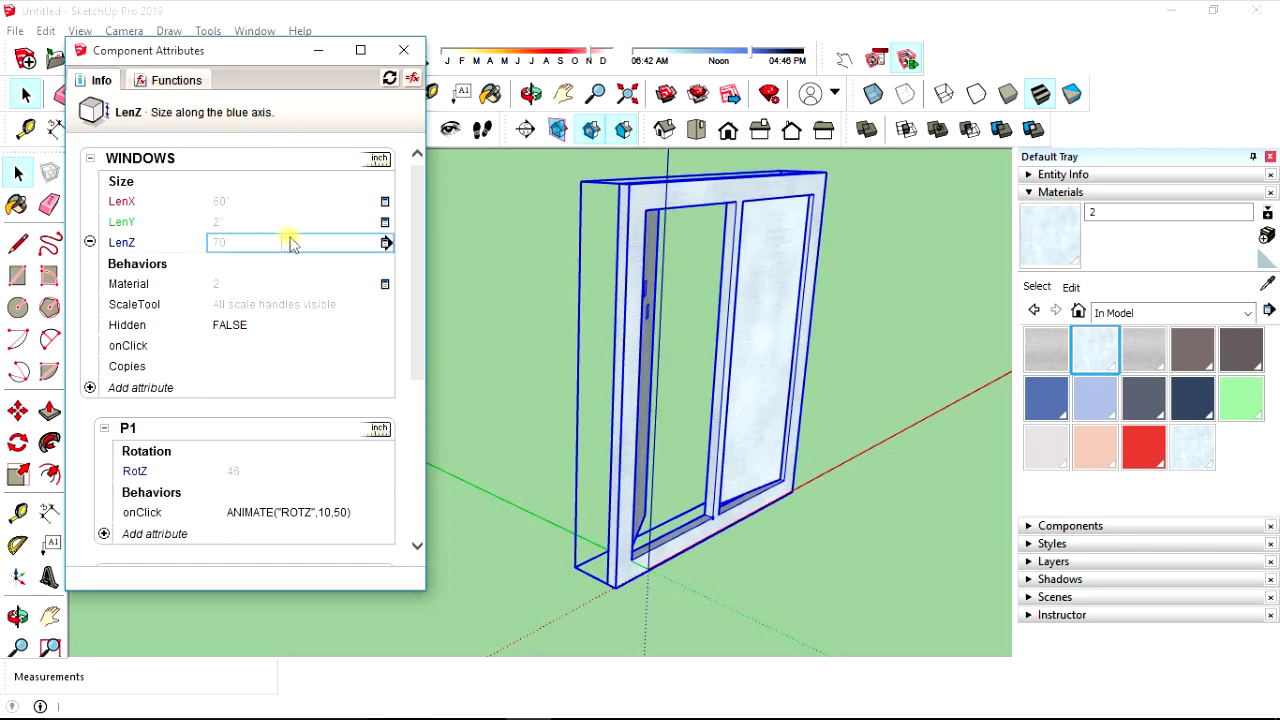
- Set the WINDOWS LenZ display rule to "Users can select from a list" and add a 7' option with value 84"
{"action": "left_click", "coordinate": [386, 242]}
{"action": "left_click", "coordinate": [405, 183]}
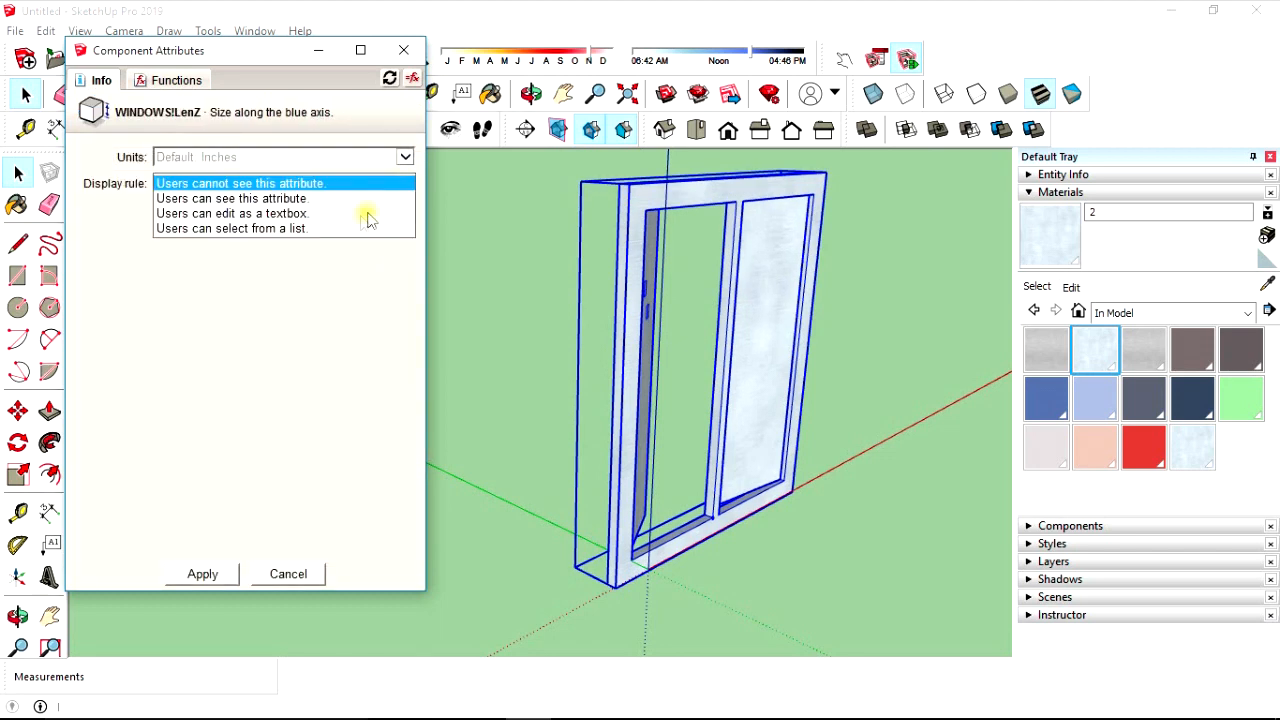
{"action": "left_click", "coordinate": [222, 257]}
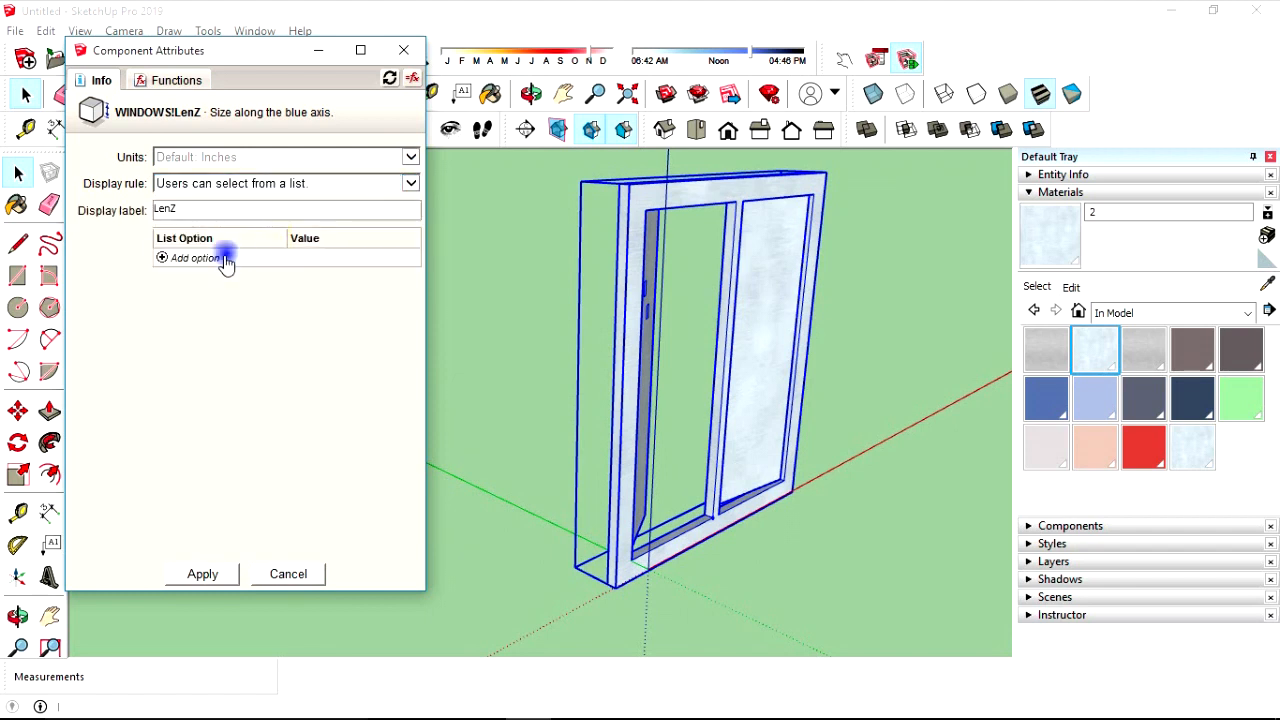
{"action": "type", "text": "7"}
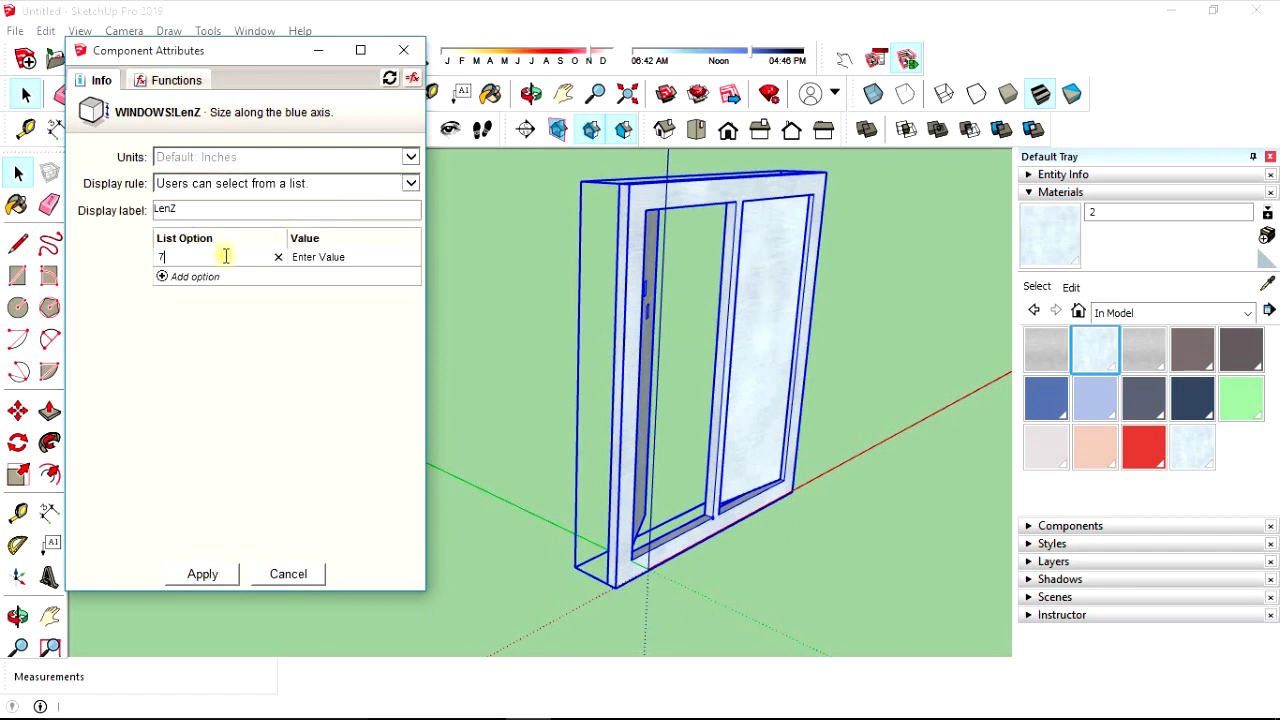
{"action": "type", "text": "'"}
{"action": "key", "text": "Return"}
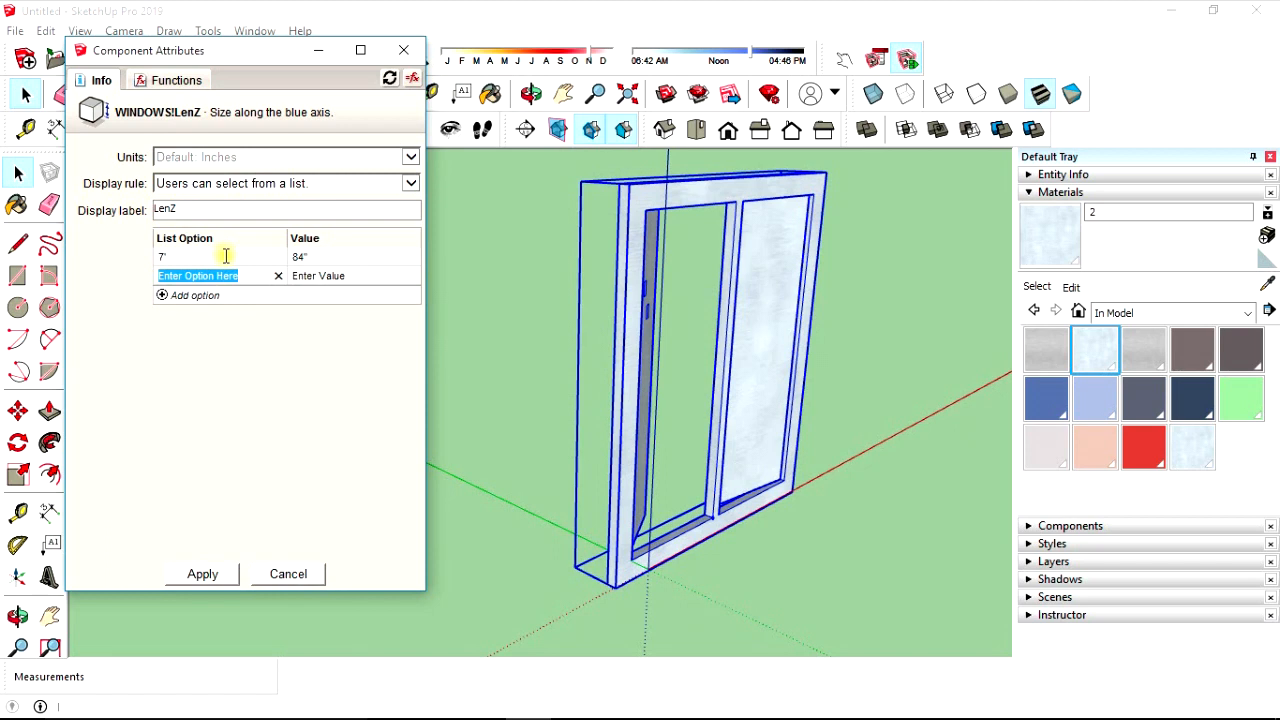
- Add LenZ list options 8', 5', 6' and 4' with values 96", 60", 72" and 48", and apply the list
{"action": "type", "text": "8"}
{"action": "key", "text": "Return"}
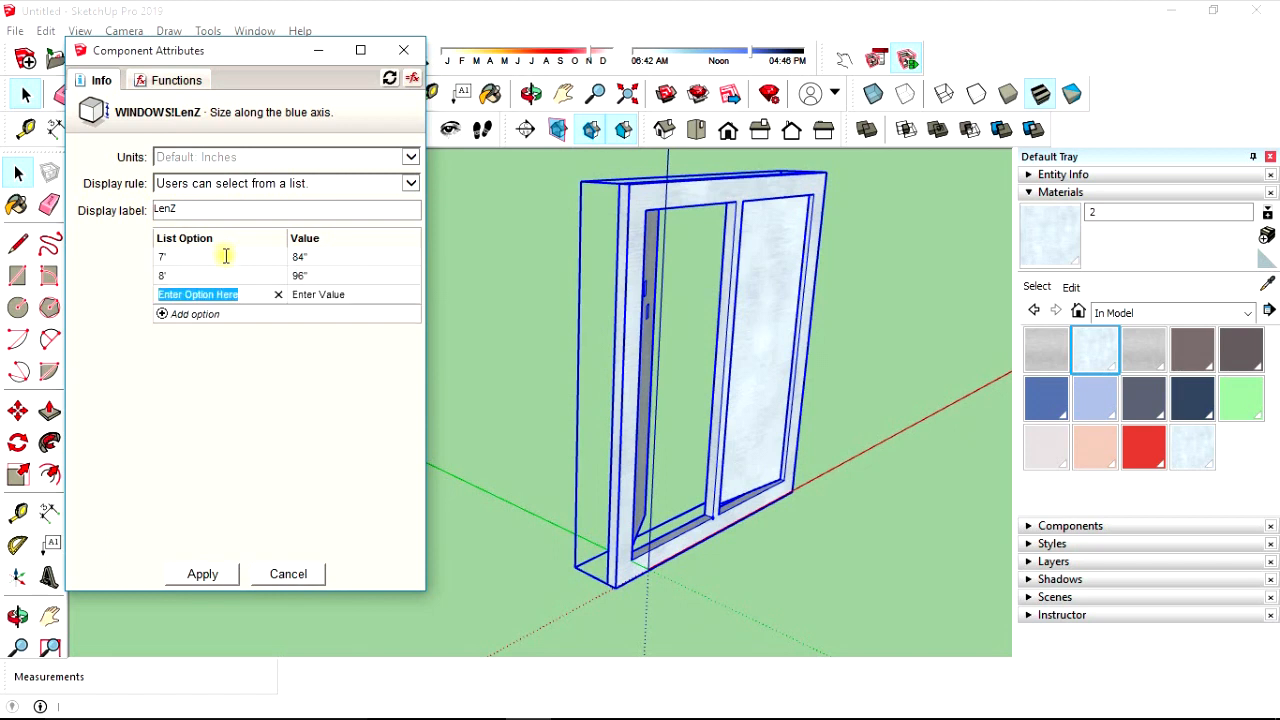
{"action": "type", "text": "5'"}
{"action": "key", "text": "Return"}
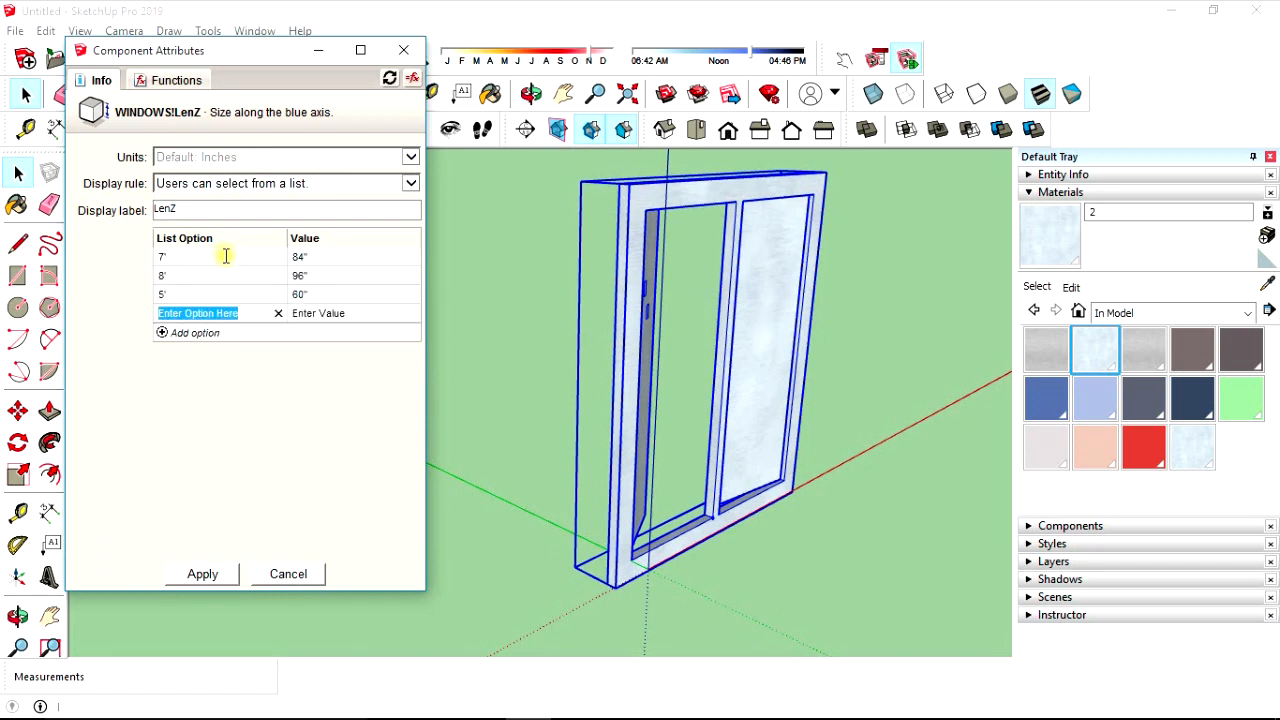
{"action": "type", "text": "6"}
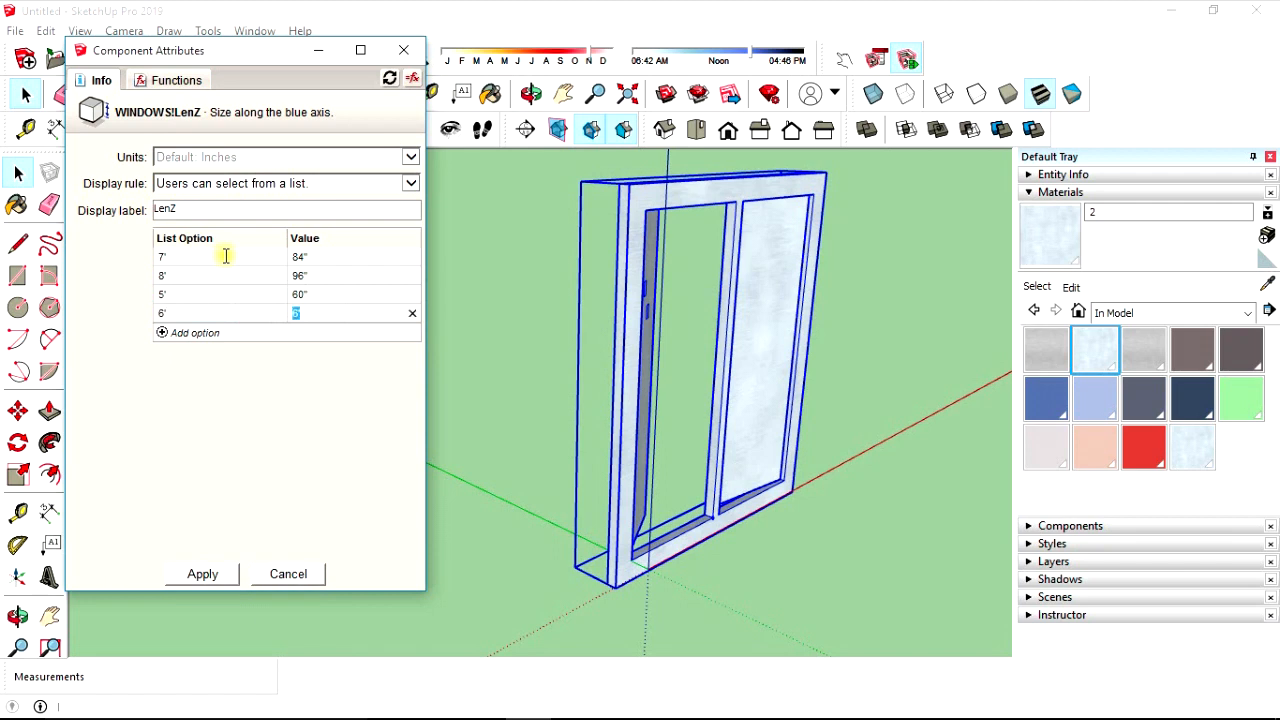
{"action": "type", "text": "72"}
{"action": "key", "text": "Return"}
{"action": "type", "text": "4"}
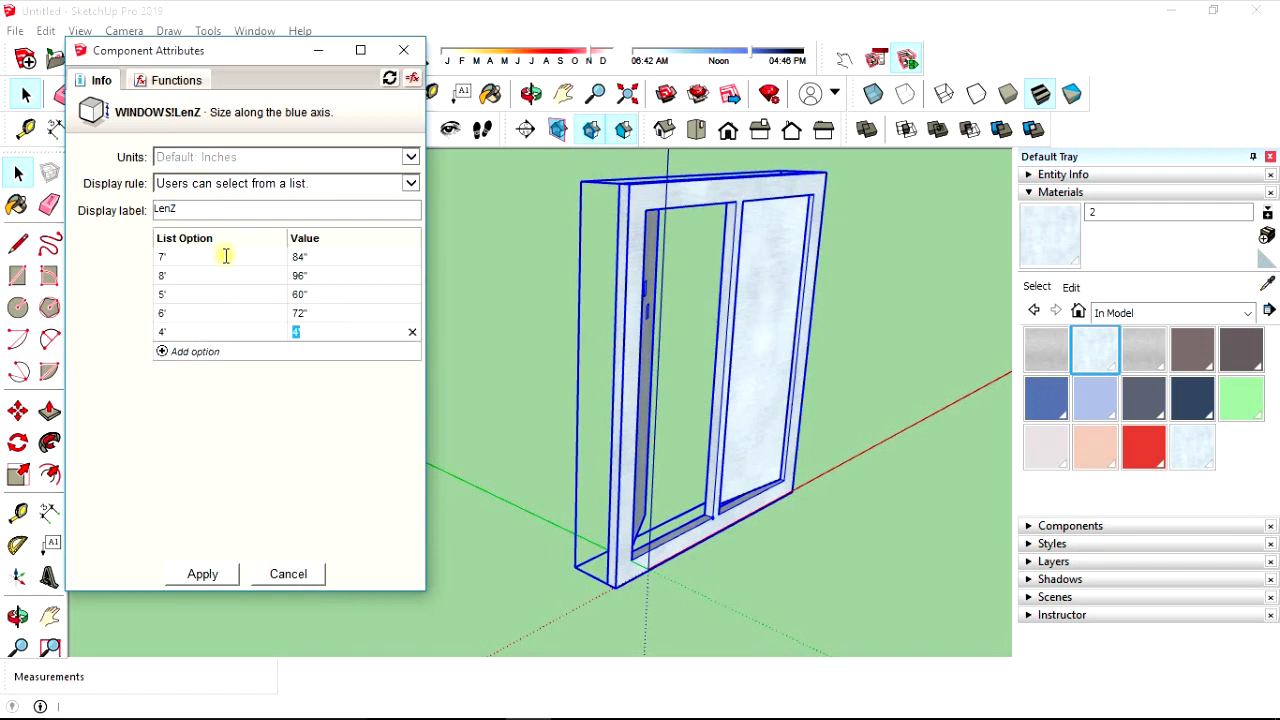
{"action": "type", "text": "48"}
{"action": "key", "text": "Return"}
{"action": "left_click", "coordinate": [195, 574]}
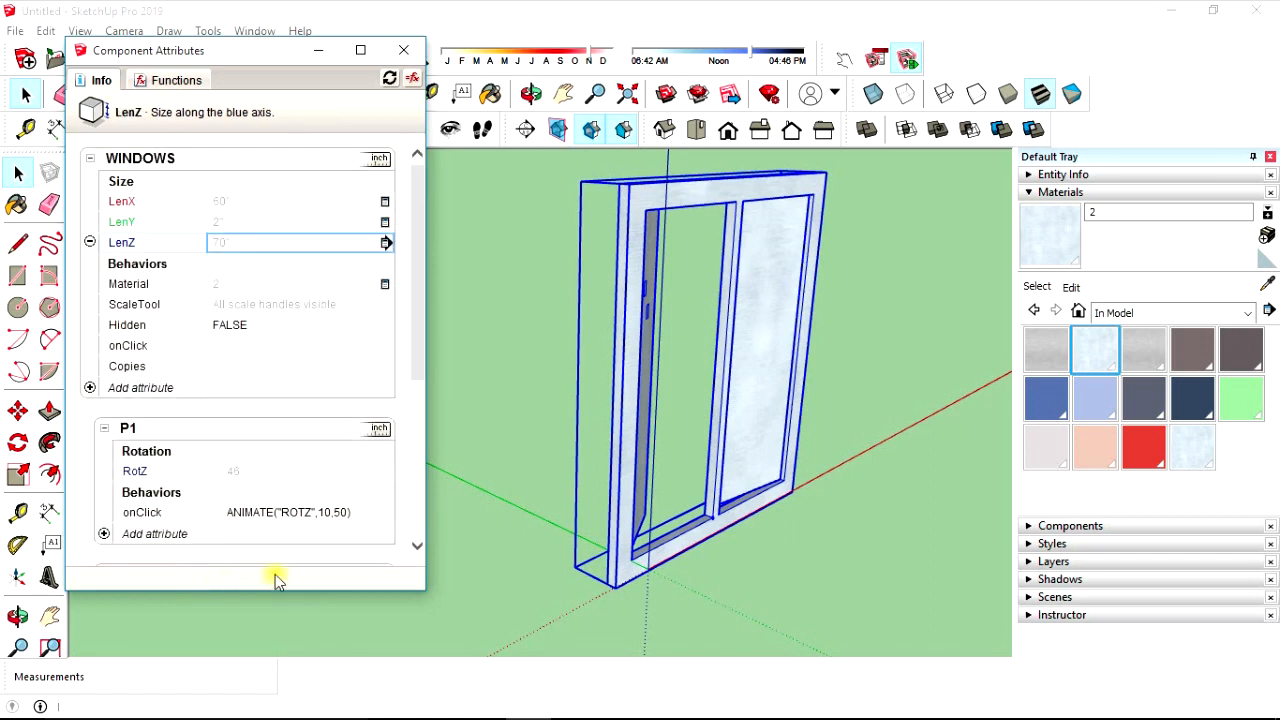
- Test the LenZ list in the WINDOWS component options by applying 4' and 5' in turn
{"action": "left_click", "coordinate": [876, 60]}
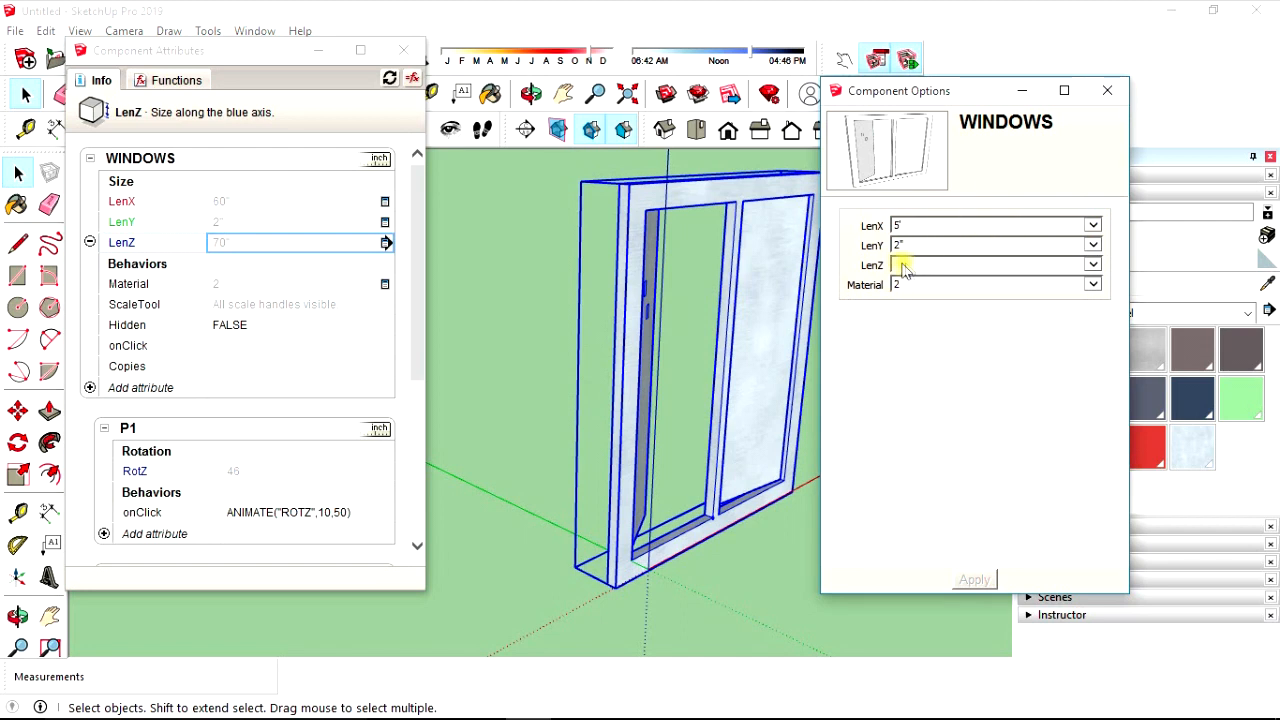
{"action": "left_click", "coordinate": [1096, 266]}
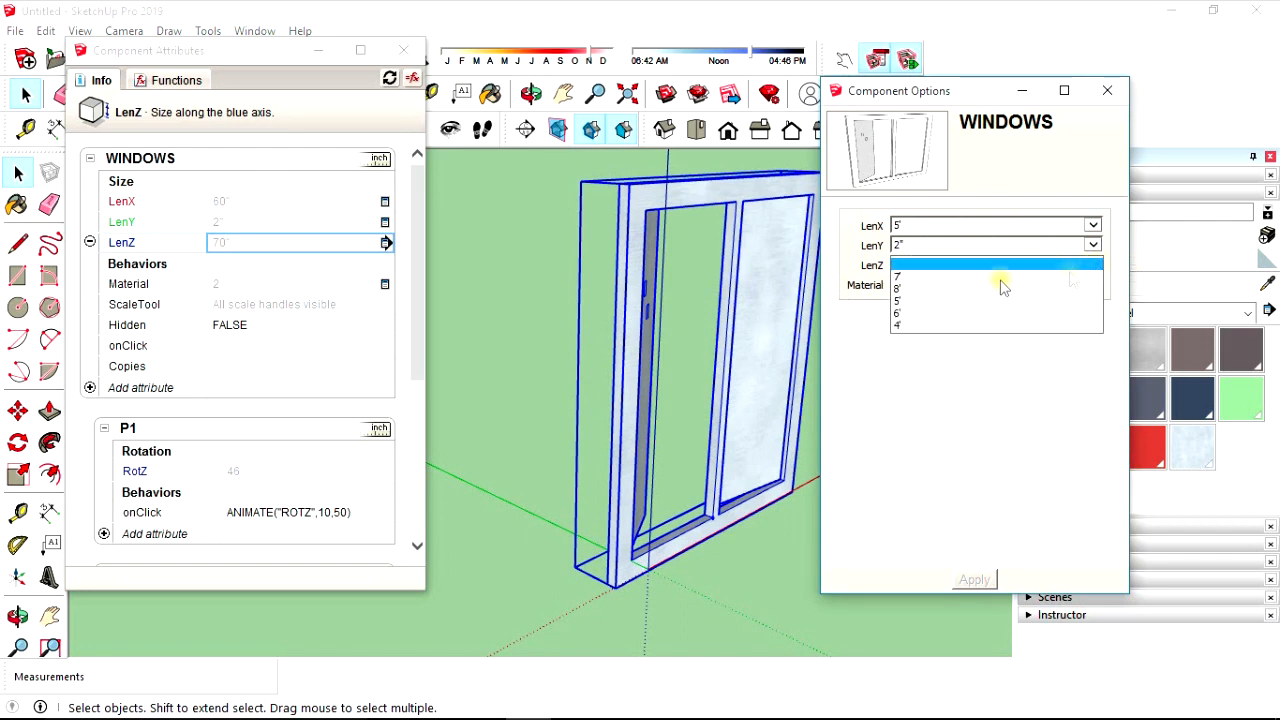
{"action": "left_click", "coordinate": [904, 326]}
{"action": "left_click", "coordinate": [988, 583]}
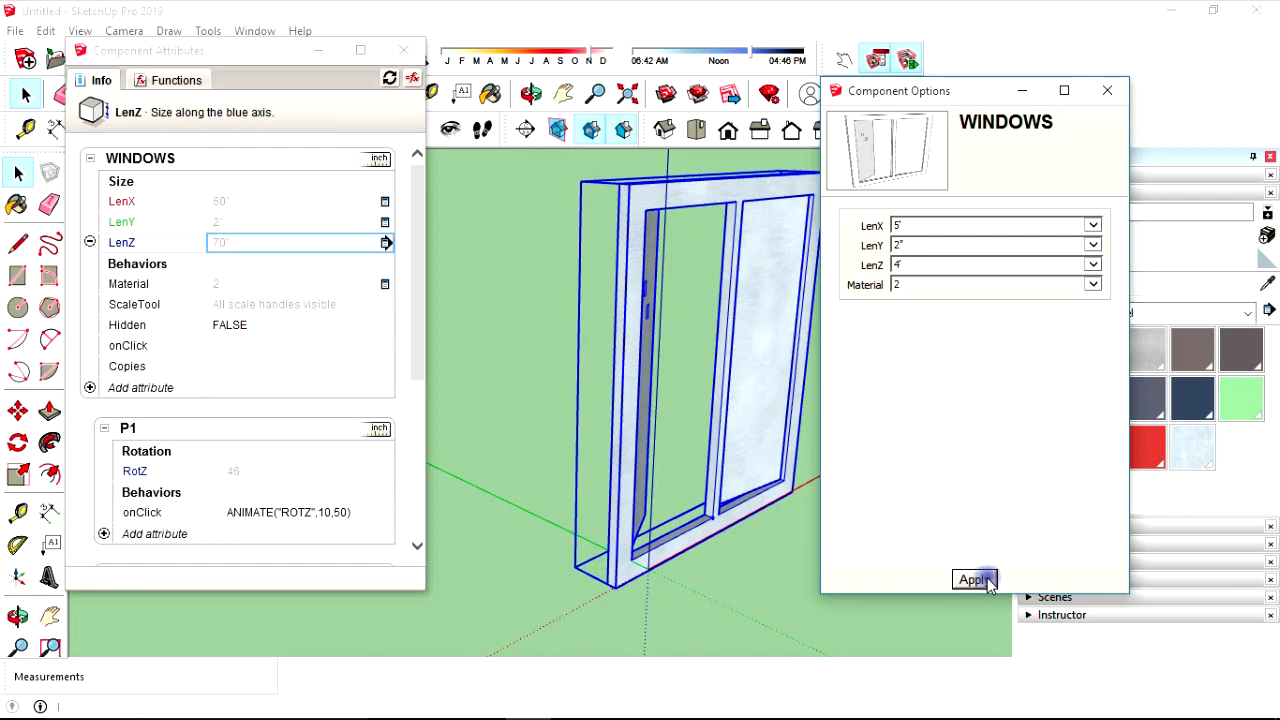
{"action": "left_click", "coordinate": [1093, 266]}
{"action": "left_click", "coordinate": [899, 240]}
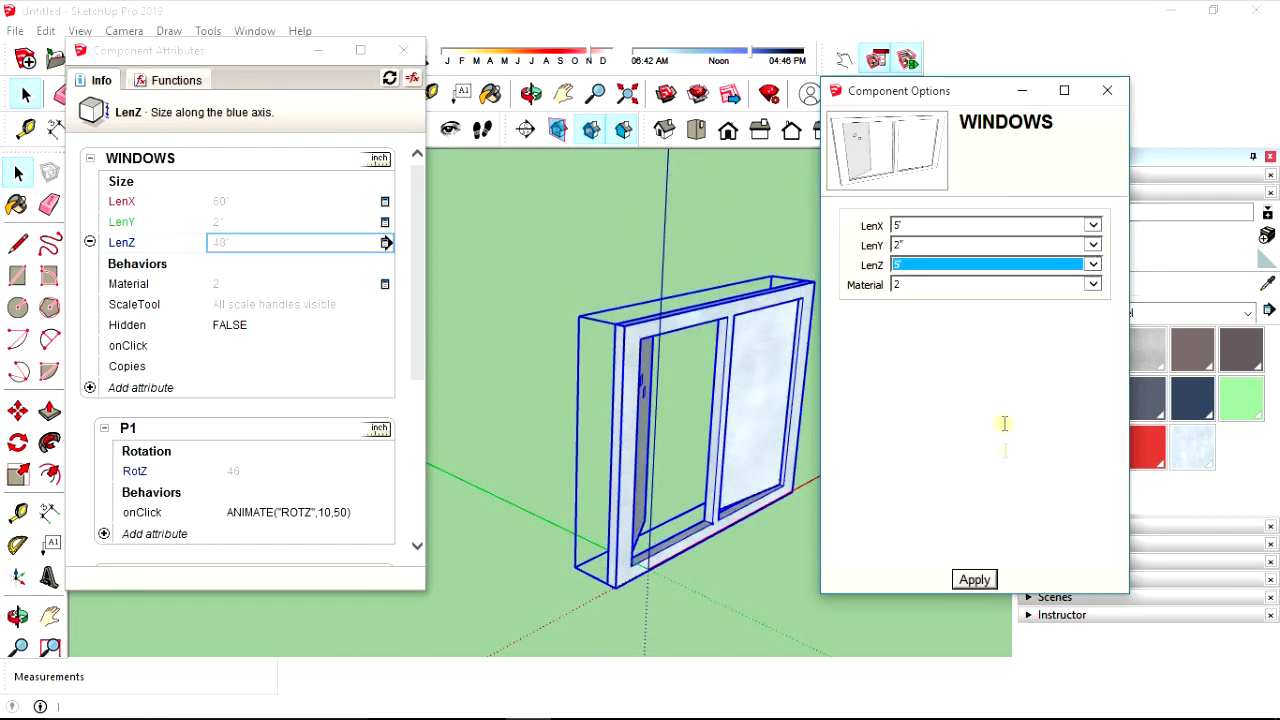
{"action": "left_click", "coordinate": [975, 580]}
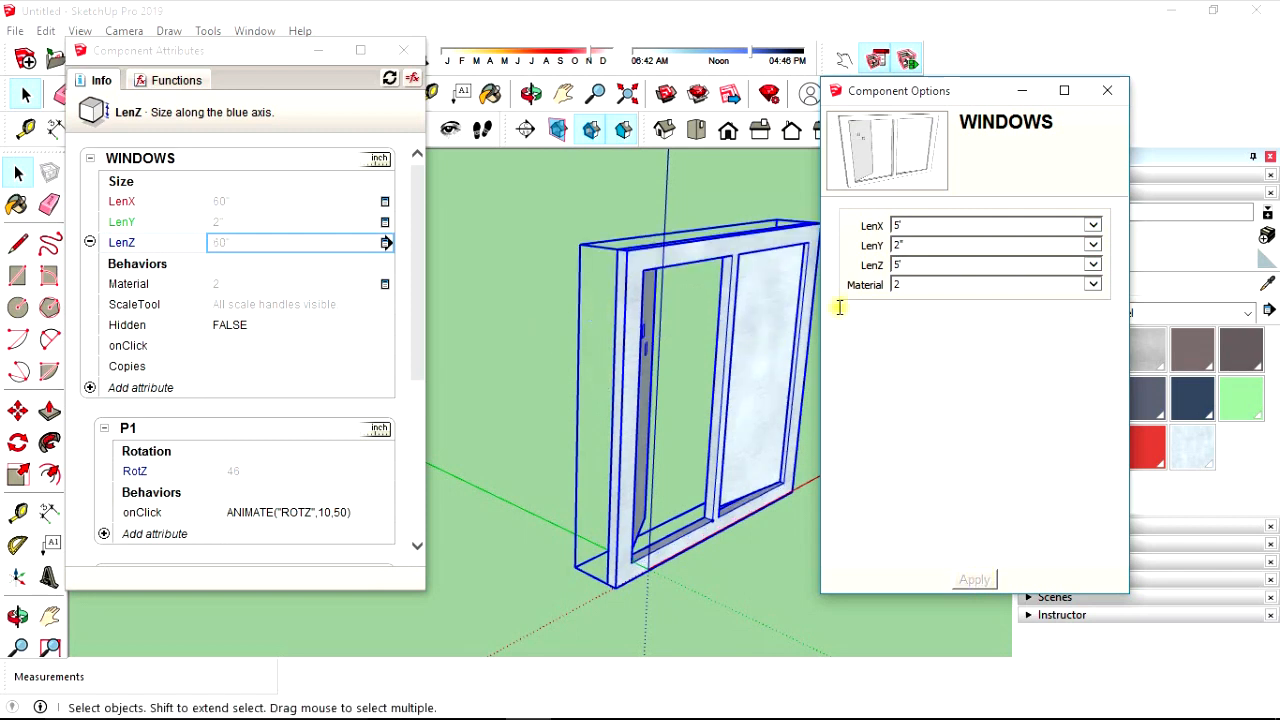
- Set the Material option of the WINDOWS component to 1 and apply it
{"action": "middle_click_drag", "start_coordinate": [689, 416], "coordinate": [666, 389]}
{"action": "scroll", "coordinate": [669, 400], "scroll_direction": "down", "scroll_amount": 3}
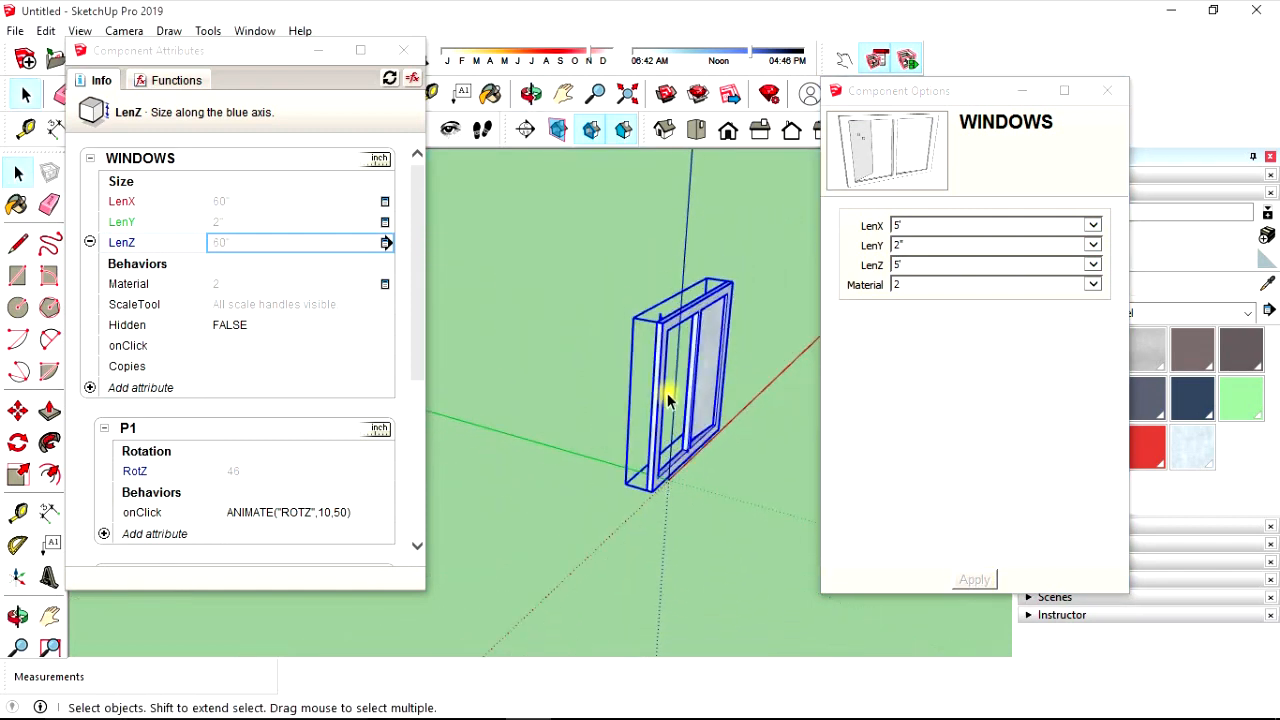
{"action": "scroll", "coordinate": [669, 400], "scroll_direction": "up", "scroll_amount": 2}
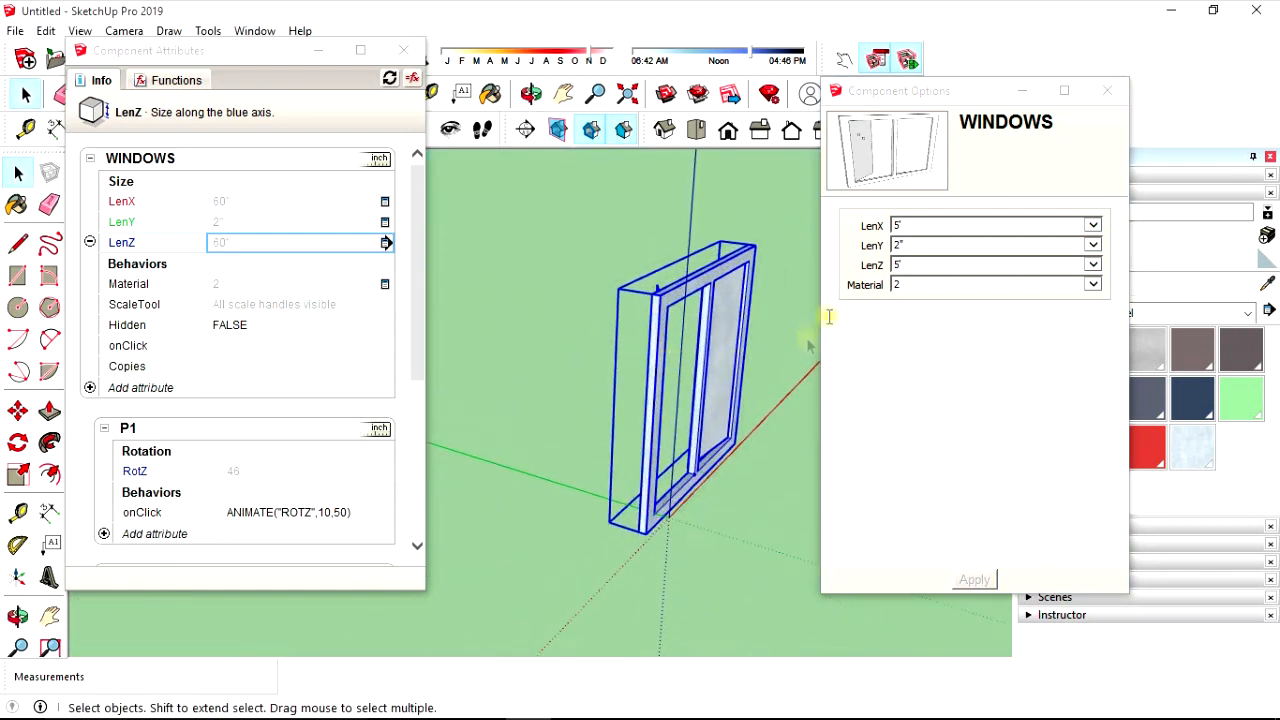
{"action": "left_click", "coordinate": [1093, 284]}
{"action": "left_click", "coordinate": [916, 271]}
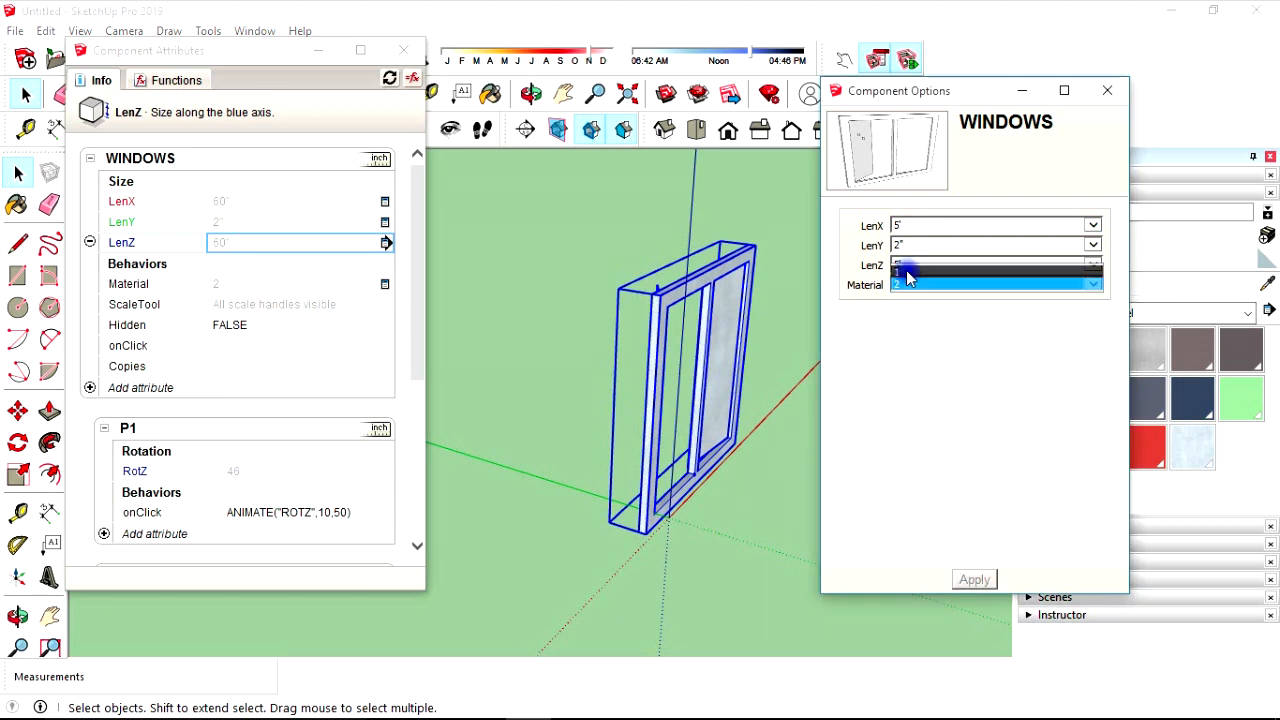
{"action": "left_click", "coordinate": [972, 580]}
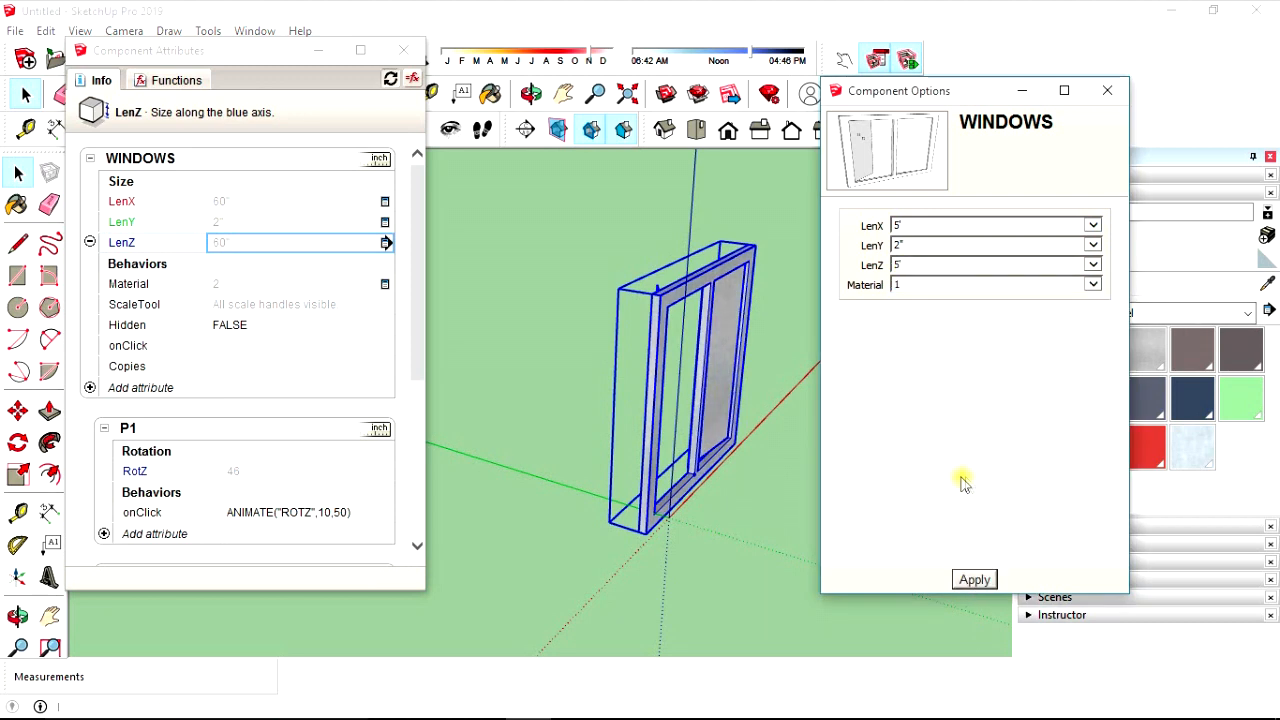
- Apply a LenX of 4.5' and a LenZ of 7' to the WINDOWS component in its options
{"action": "left_click", "coordinate": [1094, 224]}
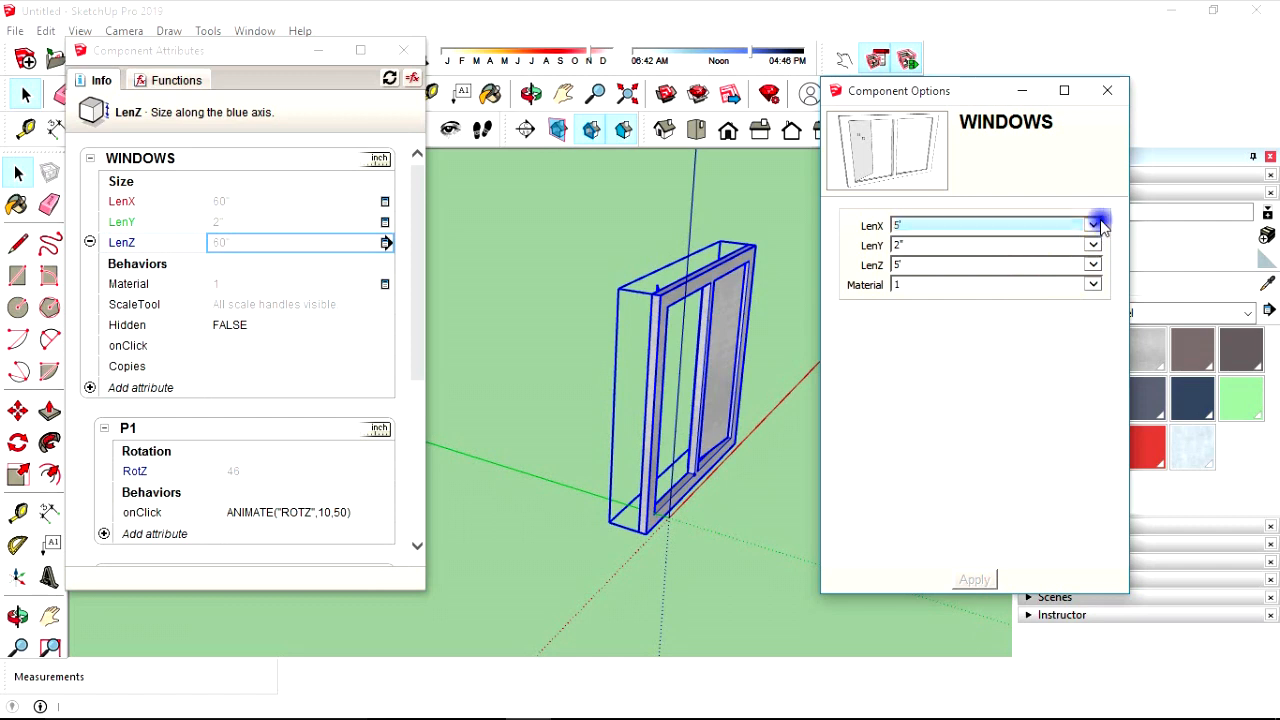
{"action": "left_click", "coordinate": [905, 238]}
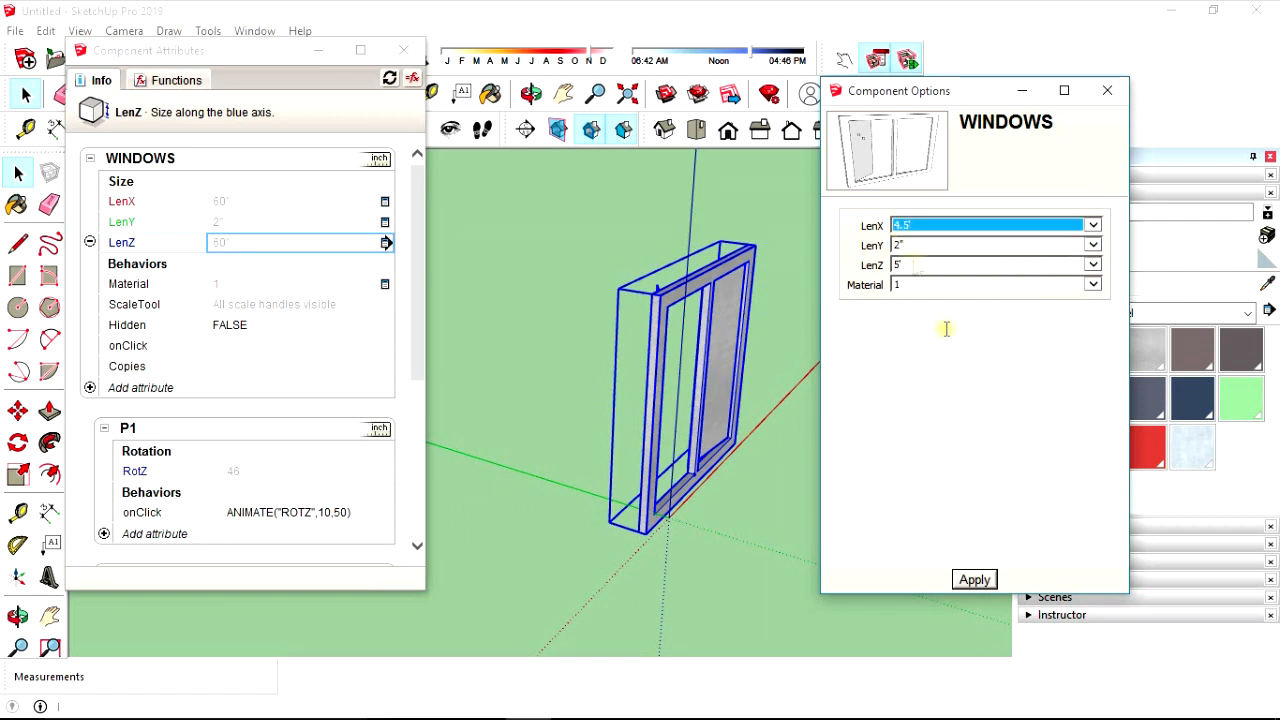
{"action": "left_click", "coordinate": [975, 580]}
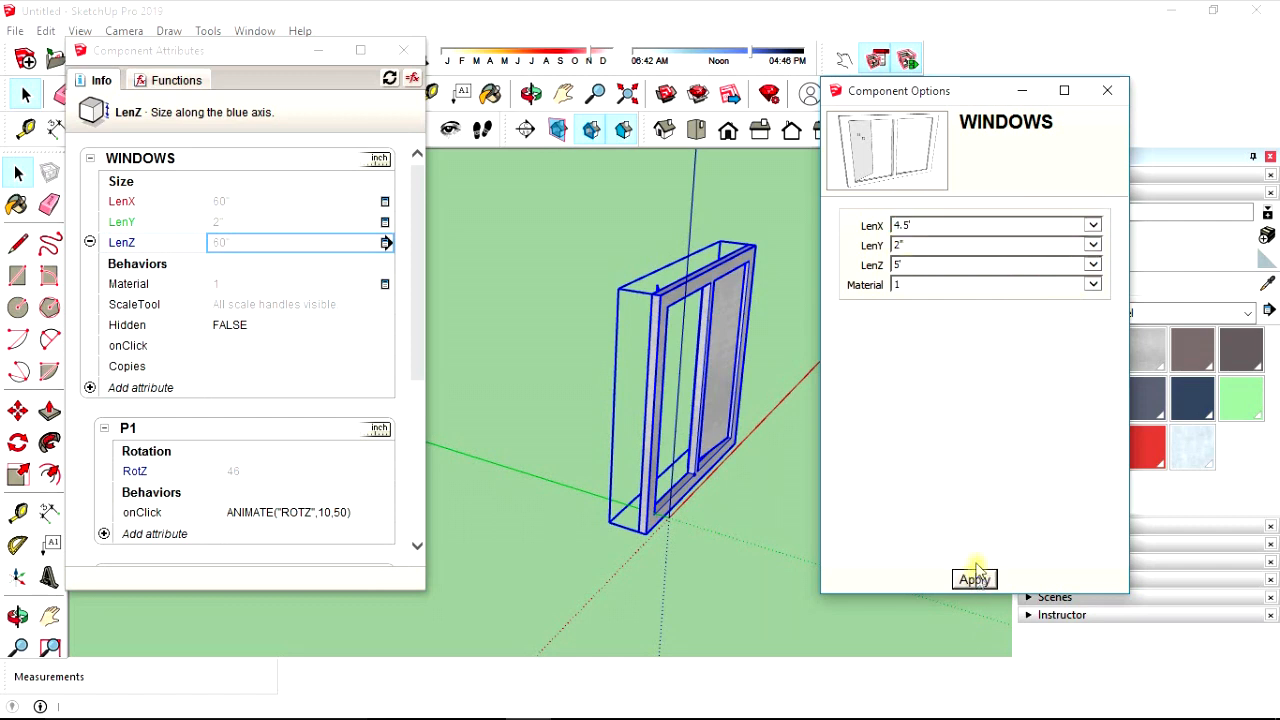
{"action": "left_click", "coordinate": [1094, 264]}
{"action": "left_click", "coordinate": [912, 241]}
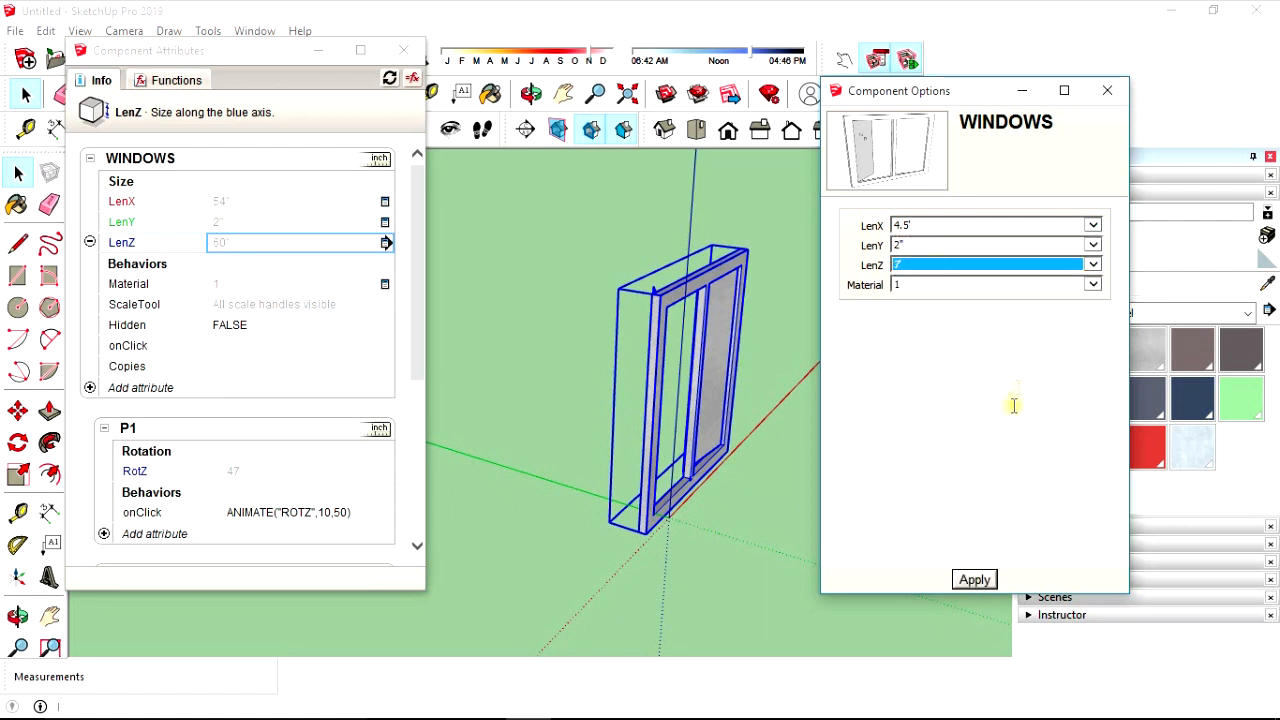
{"action": "left_click", "coordinate": [975, 580]}
- Close the component options and examine the resized window in the model from different angles
{"action": "scroll", "coordinate": [740, 410], "scroll_direction": "down", "scroll_amount": 3}
{"action": "middle_click_drag", "start_coordinate": [740, 410], "coordinate": [716, 370]}
{"action": "scroll", "coordinate": [714, 391], "scroll_direction": "down", "scroll_amount": 2}
{"action": "key", "text": "space"}
{"action": "left_click", "coordinate": [1107, 90]}
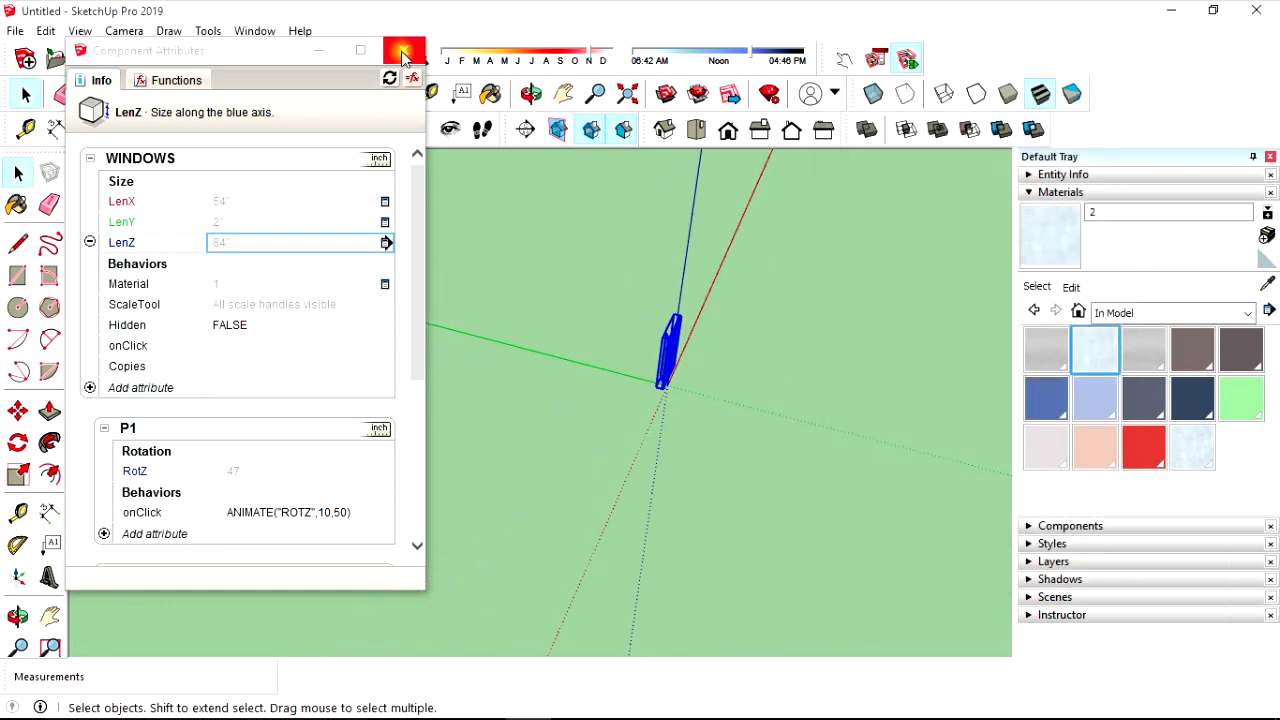
{"action": "scroll", "coordinate": [657, 340], "scroll_direction": "up", "scroll_amount": 5}
{"action": "middle_click_drag", "start_coordinate": [665, 313], "coordinate": [622, 415]}
{"action": "scroll", "coordinate": [622, 415], "scroll_direction": "down", "scroll_amount": 2}
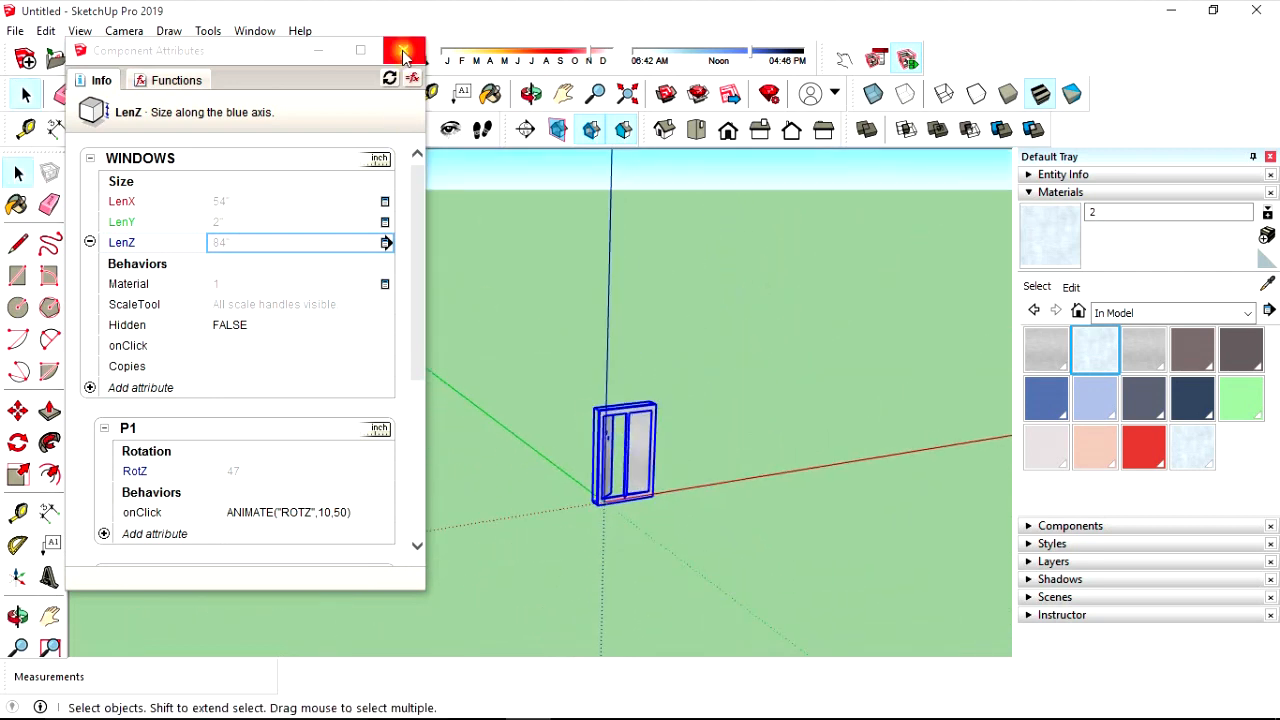